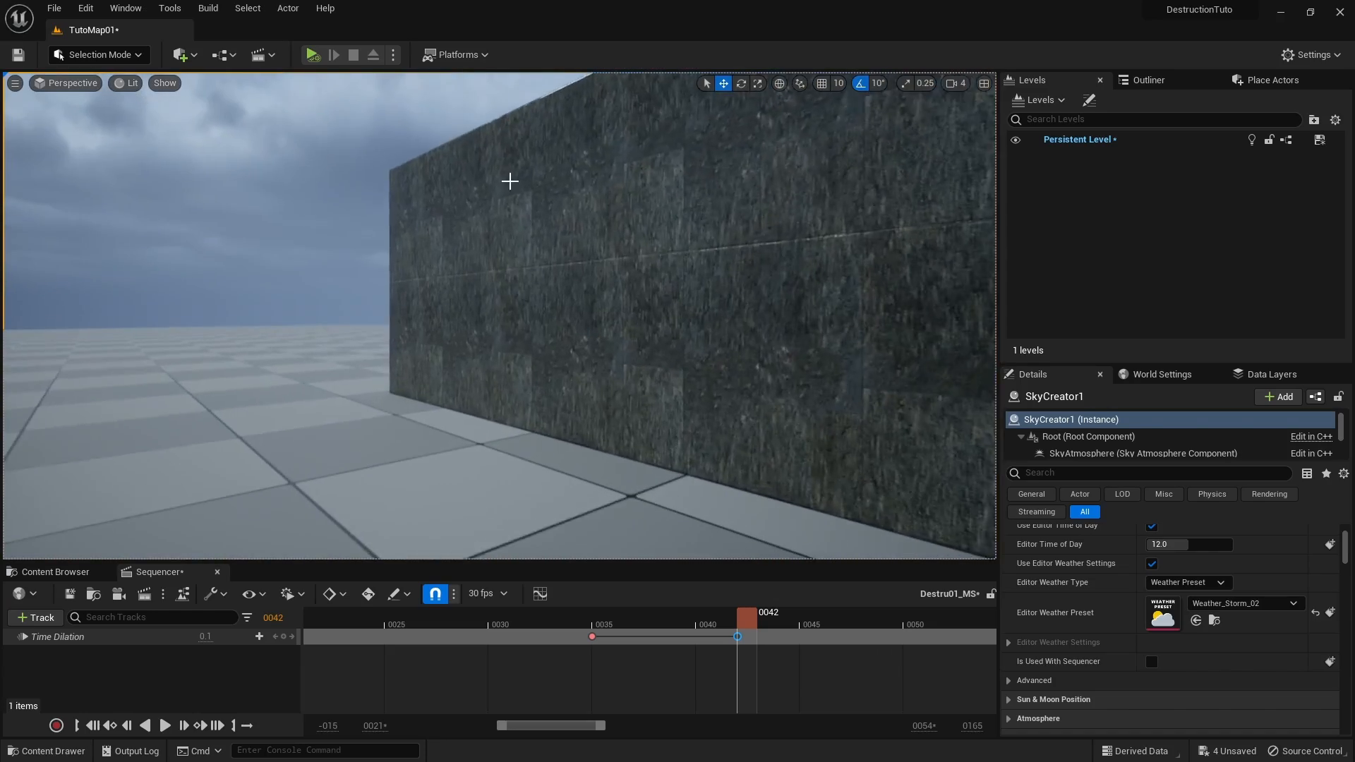
Step: Simulate the wall's destruction twice, viewing the debris from close up and farther away, and stop the simulation
click(313, 55)
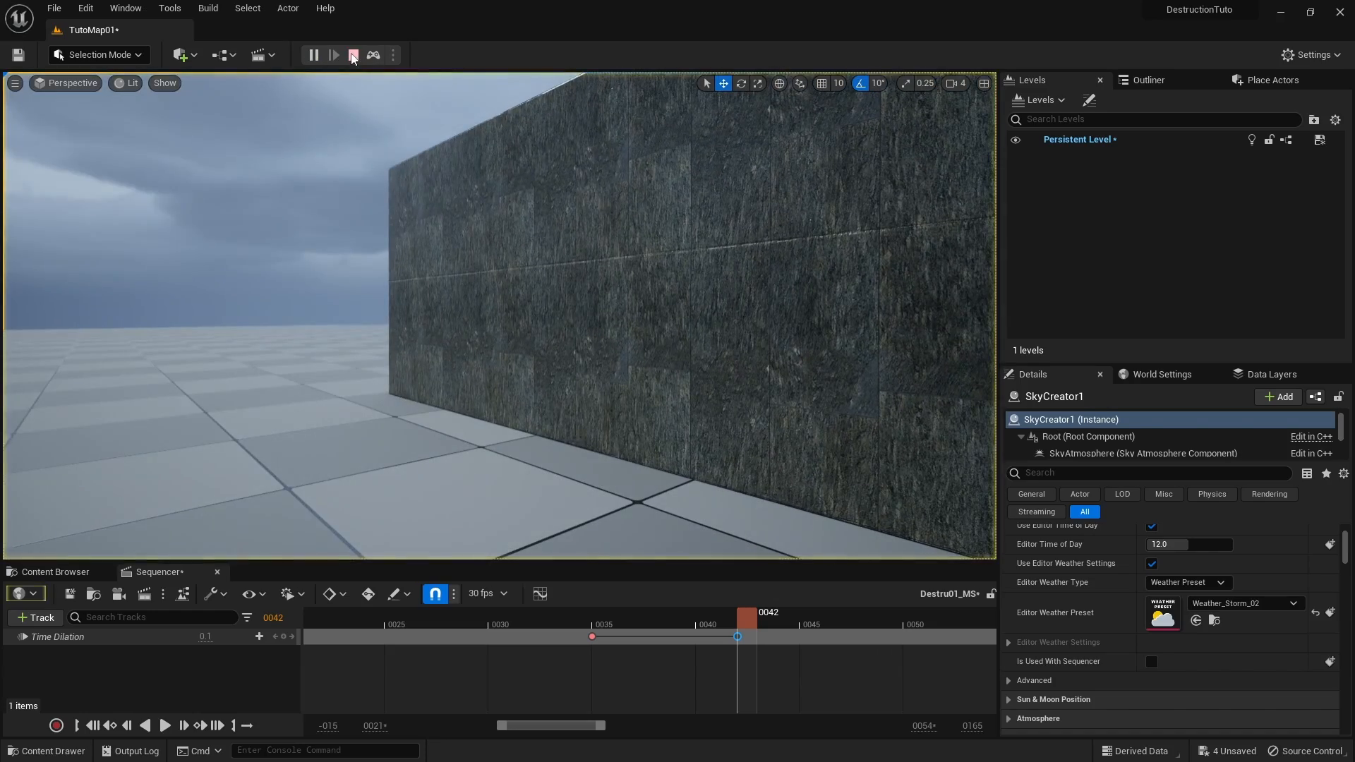
right_drag(437, 170, 426, 259)
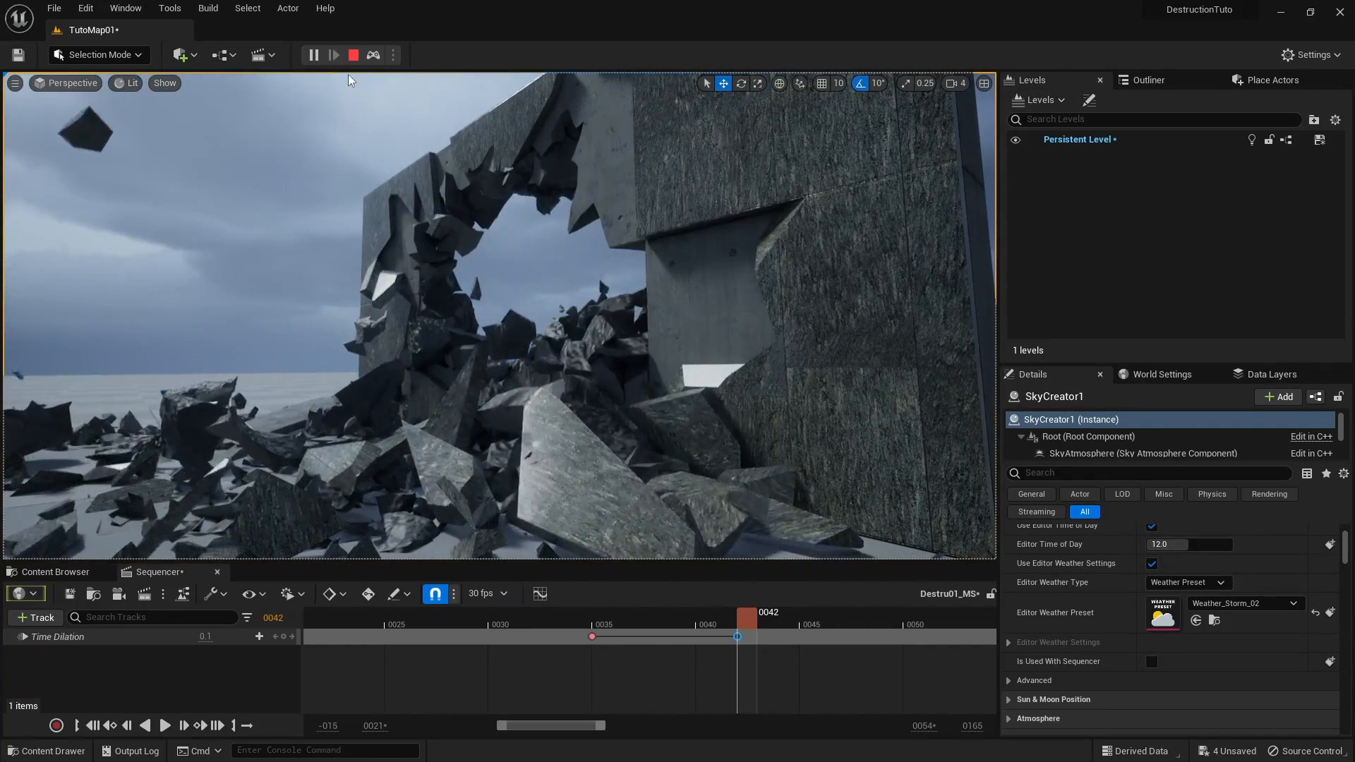
click(352, 57)
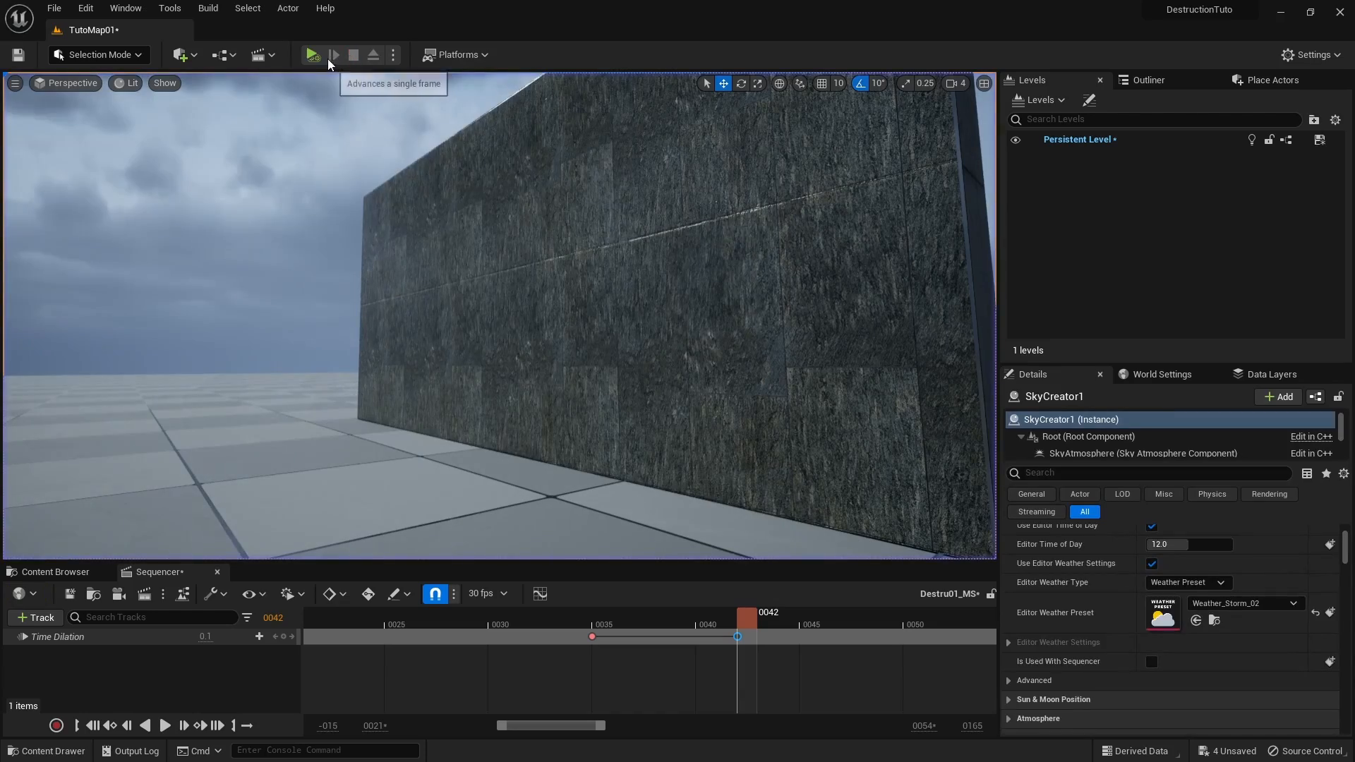
click(354, 57)
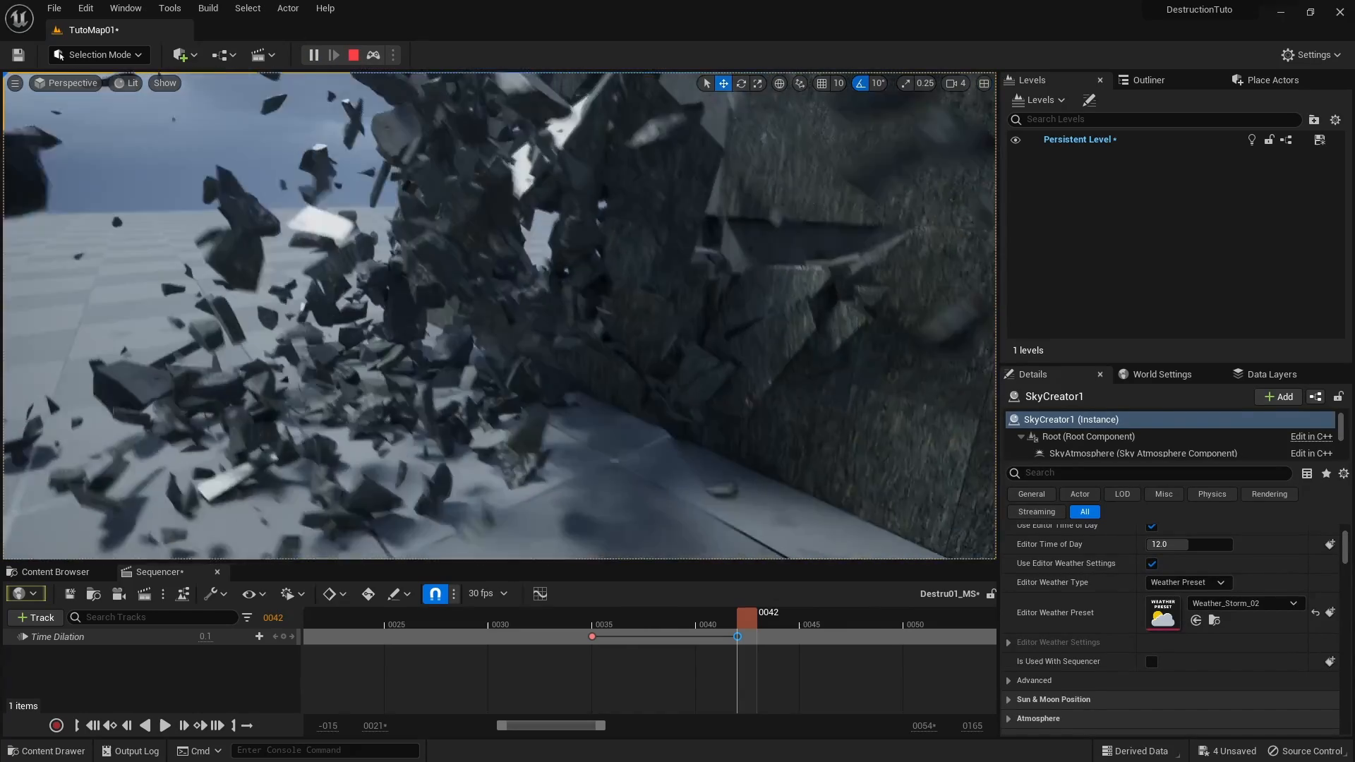
key(s)
right_drag(498, 316, 502, 308)
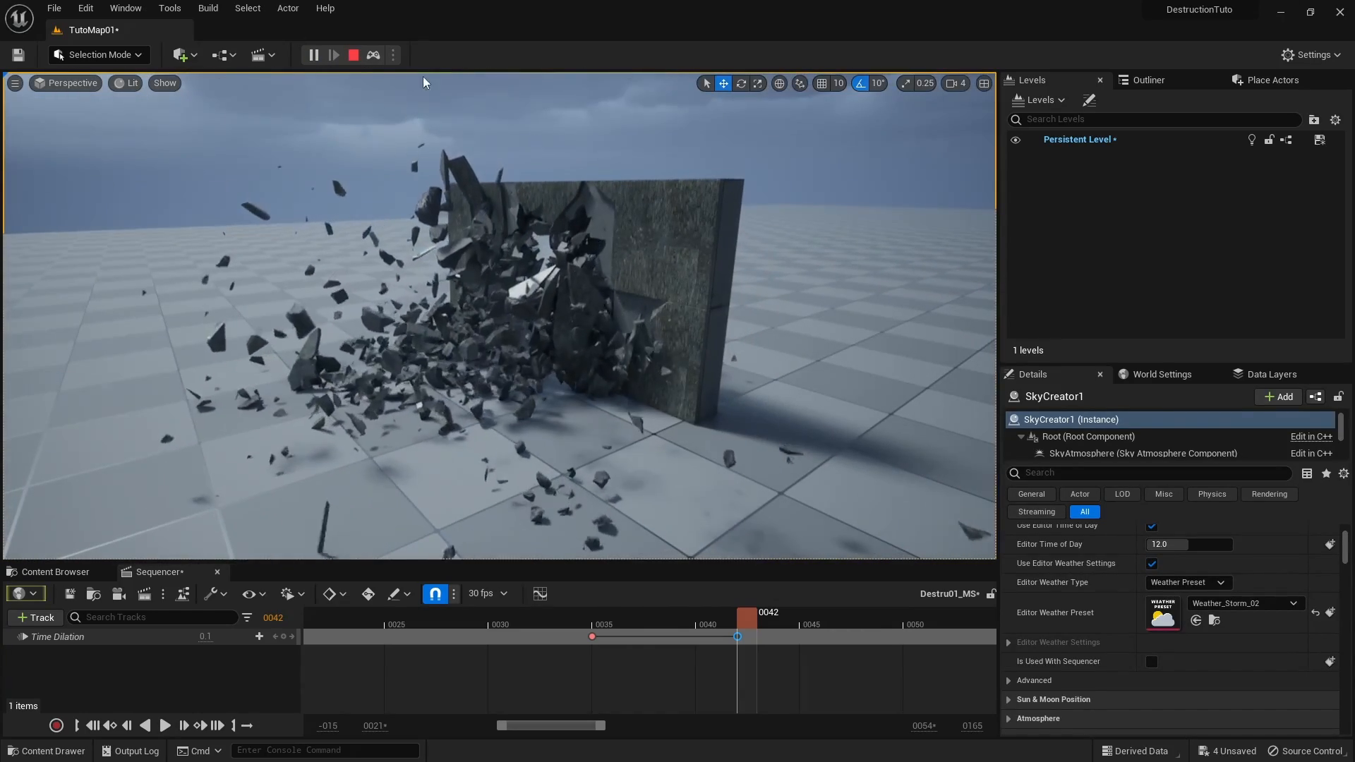
click(354, 59)
scroll(650, 351, up, 5)
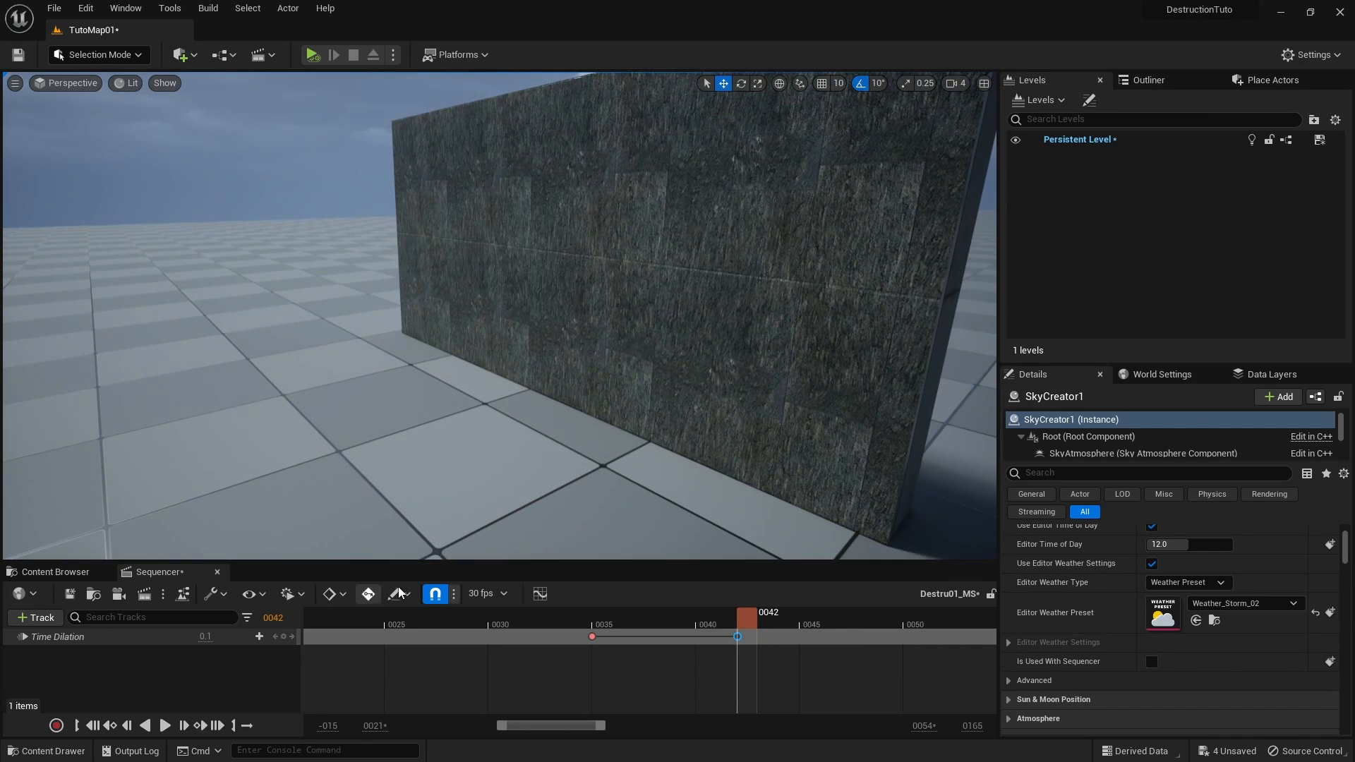
Step: Enlarge the Content Browser area and open Quixel Bridge on the local Megascans assets
drag(278, 568, 63, 484)
click(55, 489)
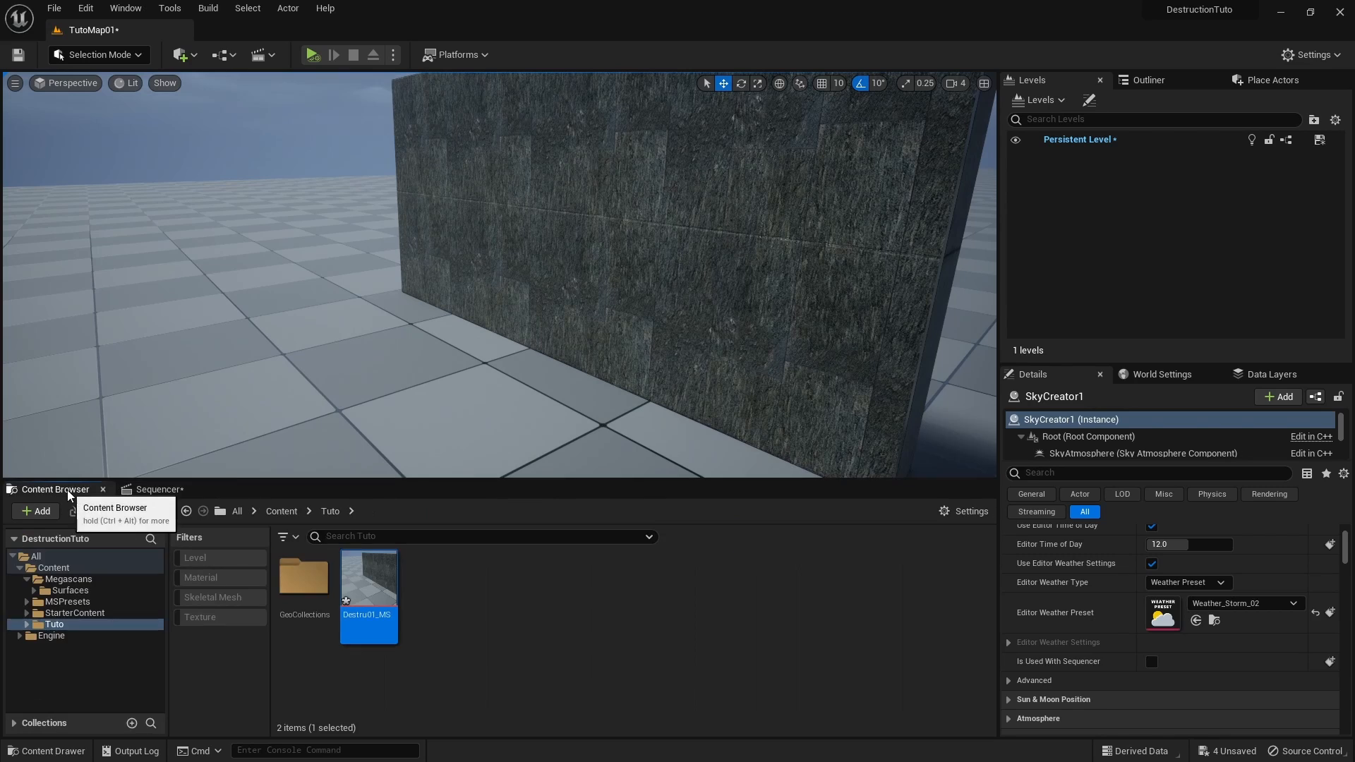
click(85, 9)
mouse_move(125, 7)
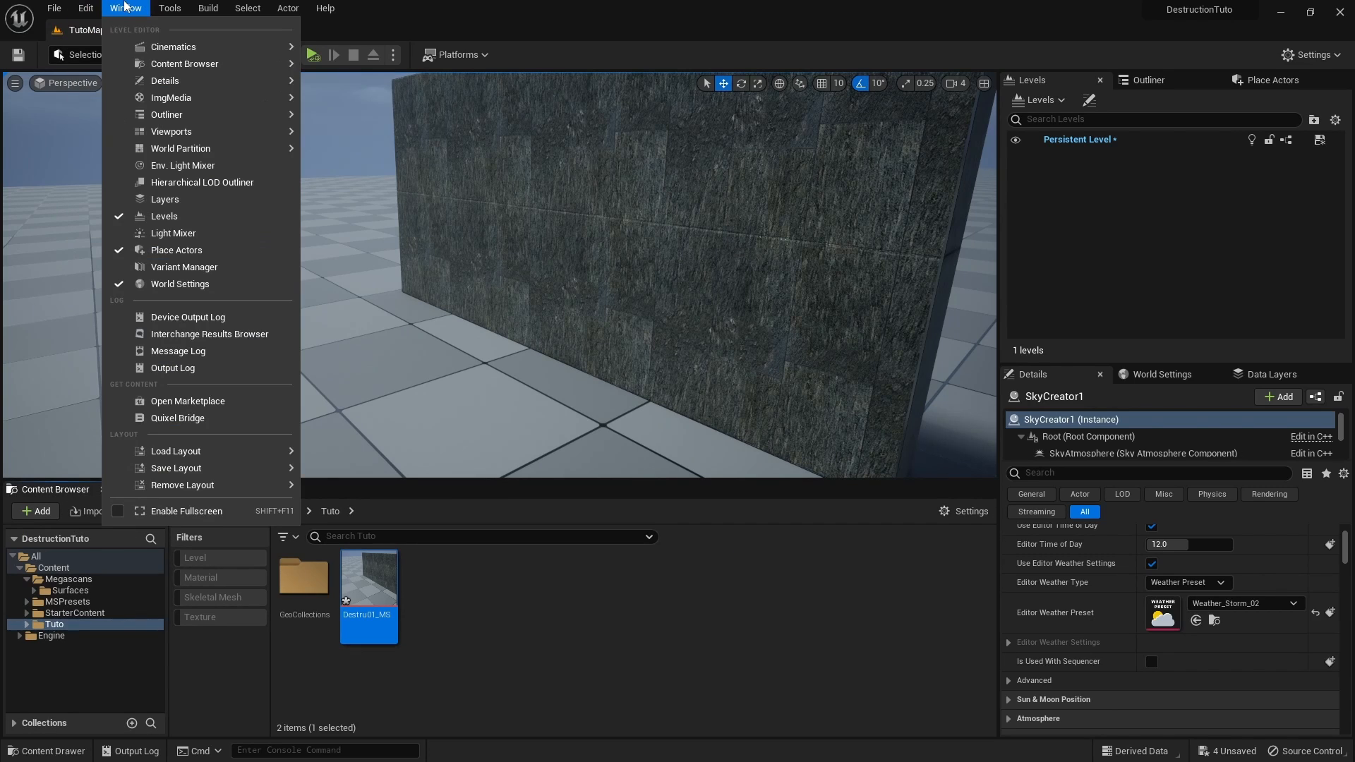
click(177, 418)
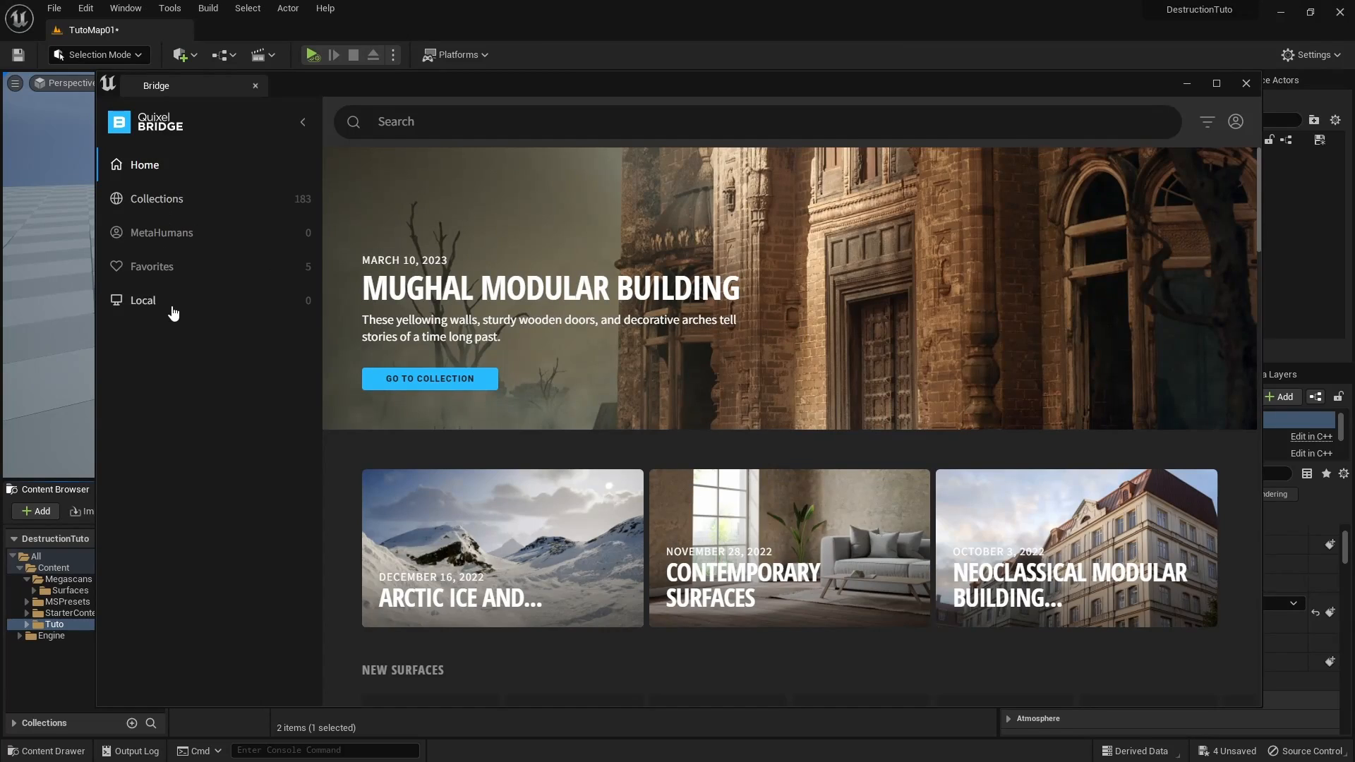
click(168, 302)
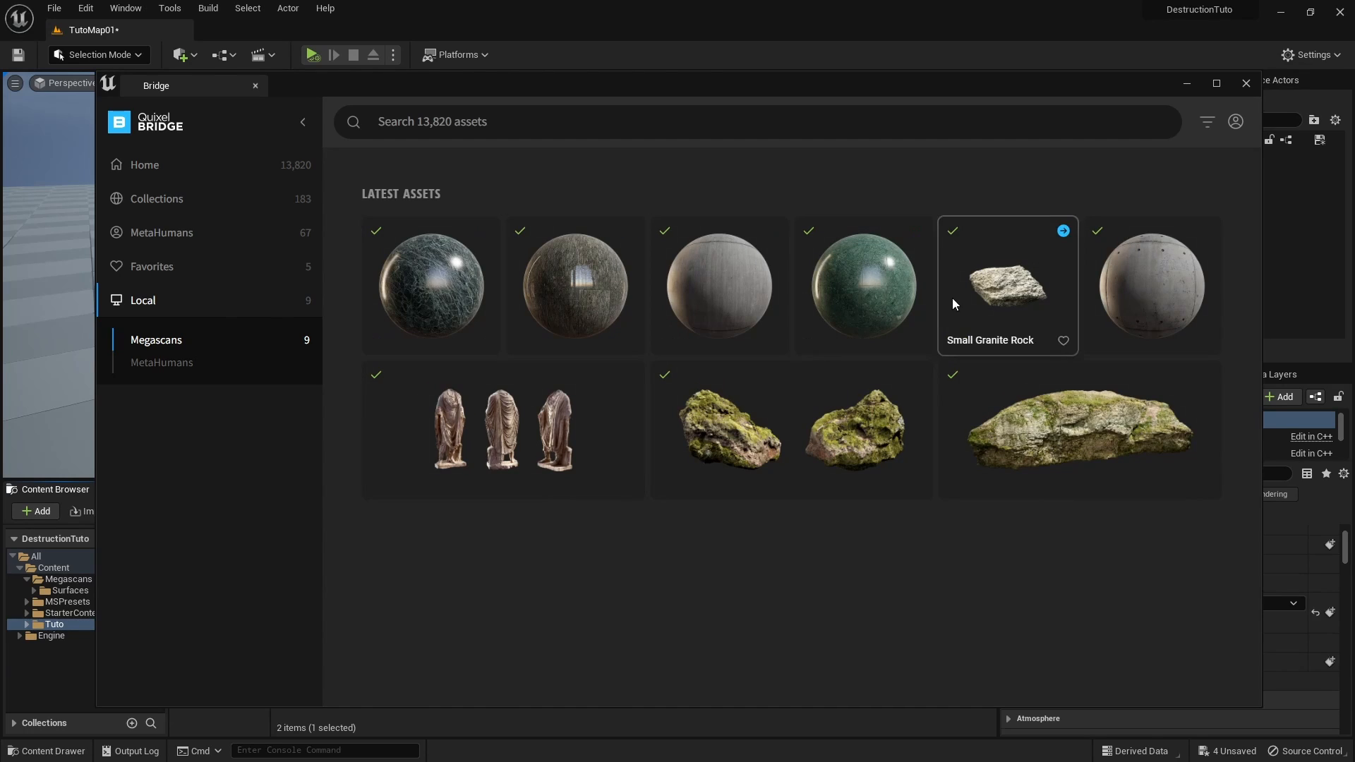
Step: Add the Small Granite Rock asset to the project in Low Quality and minimize Bridge
click(998, 285)
click(1157, 673)
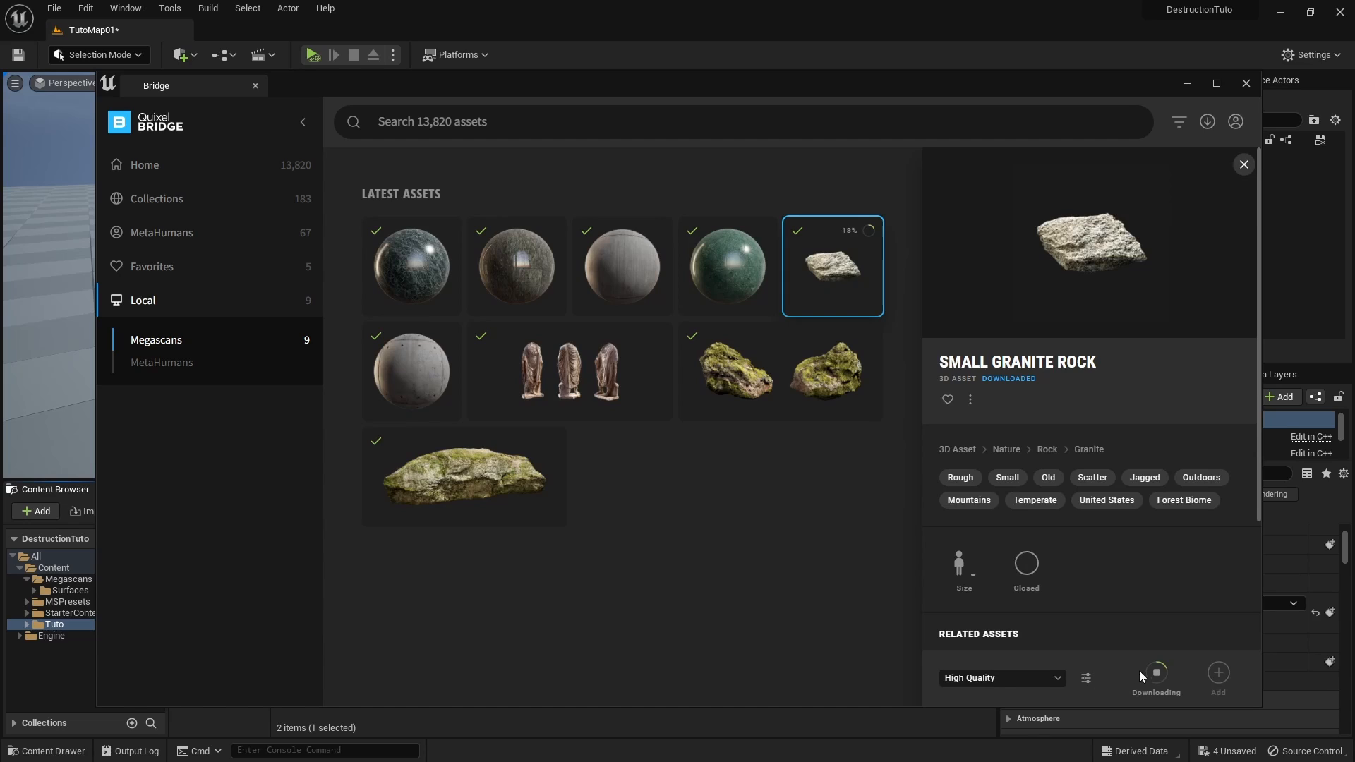
click(974, 678)
click(971, 595)
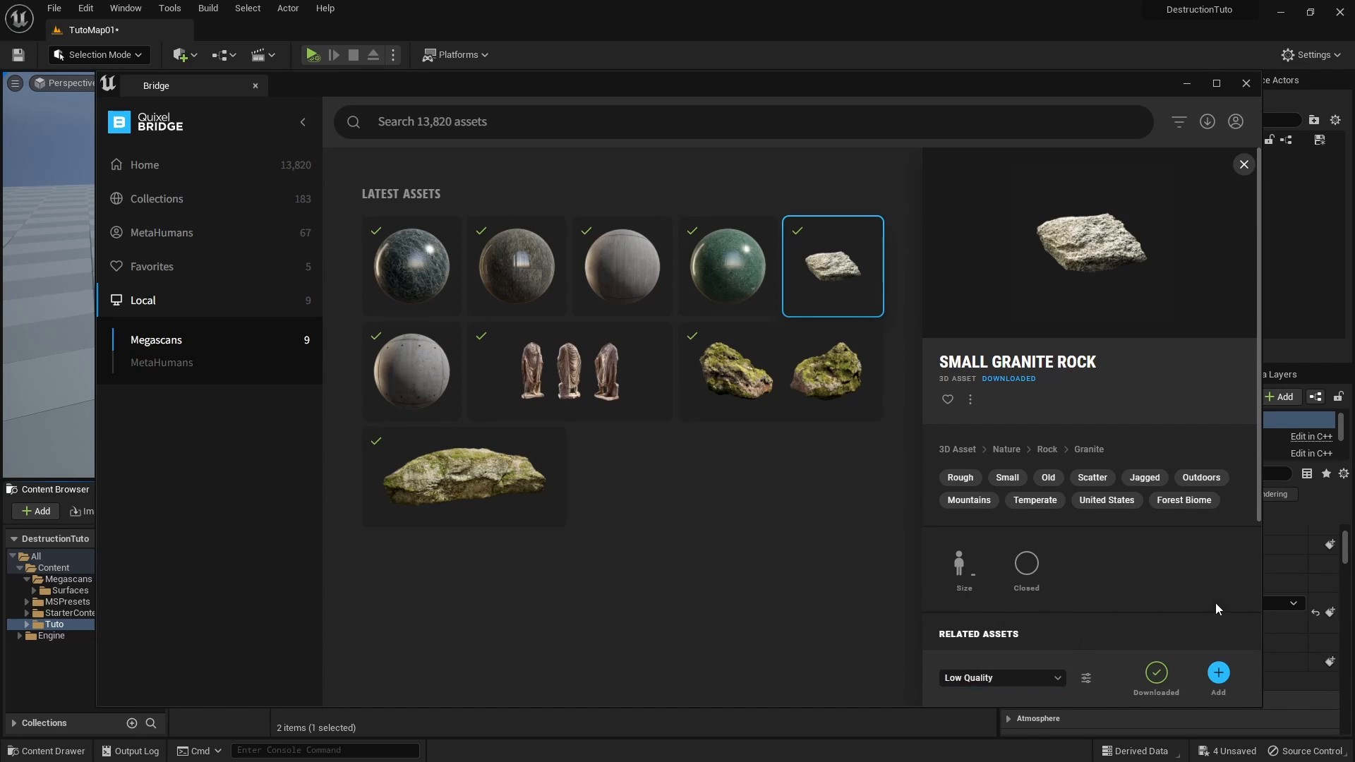
click(1219, 674)
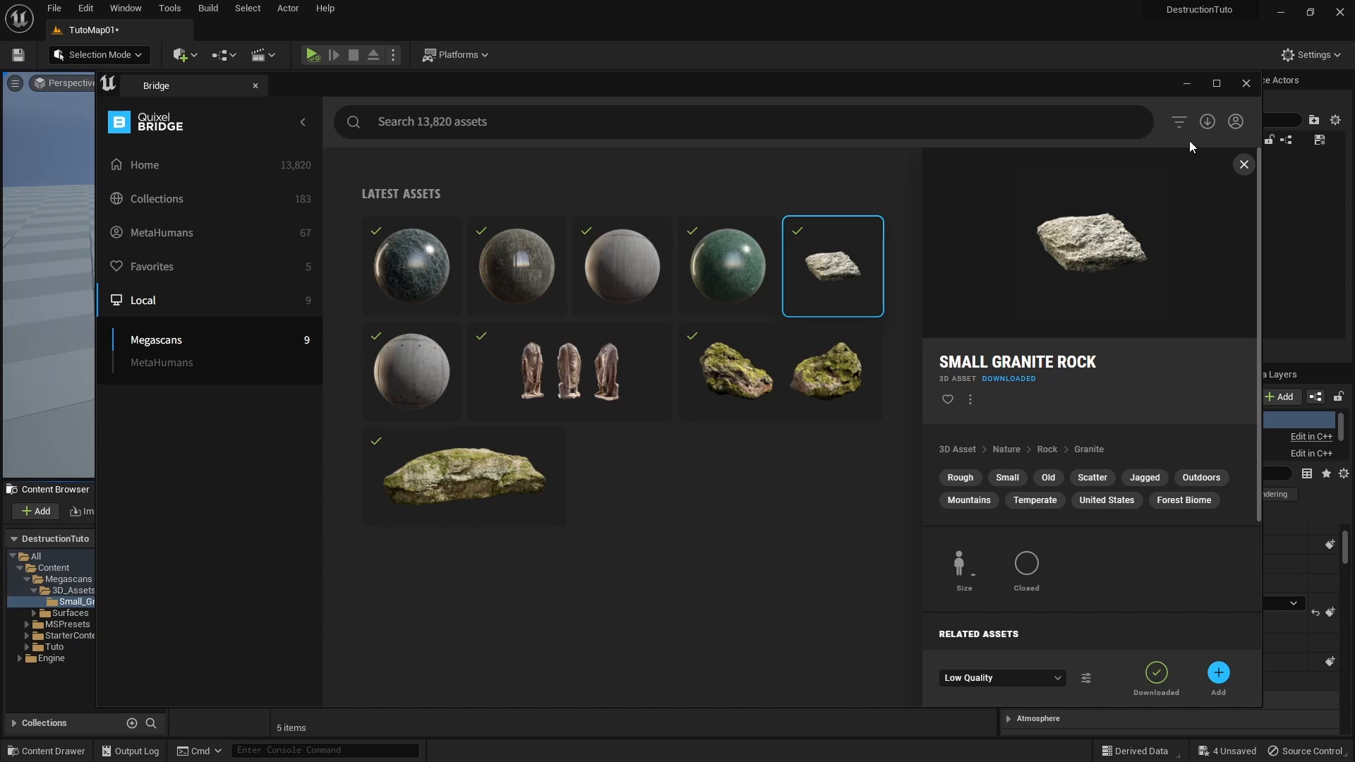
click(1186, 84)
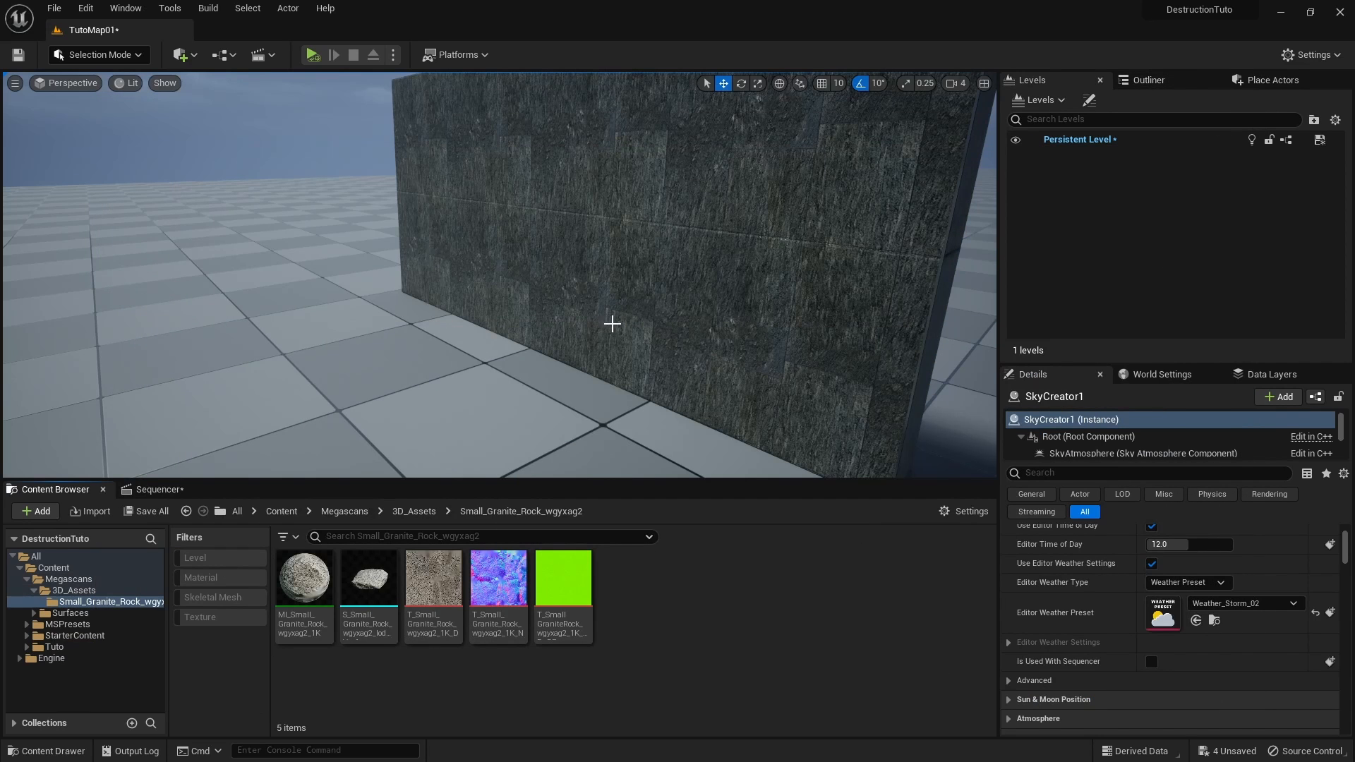
Step: Save the Destru01_MS sequence in the Tuto folder and all remaining unsaved files
right_drag(612, 324, 582, 311)
key(s)
key(w)
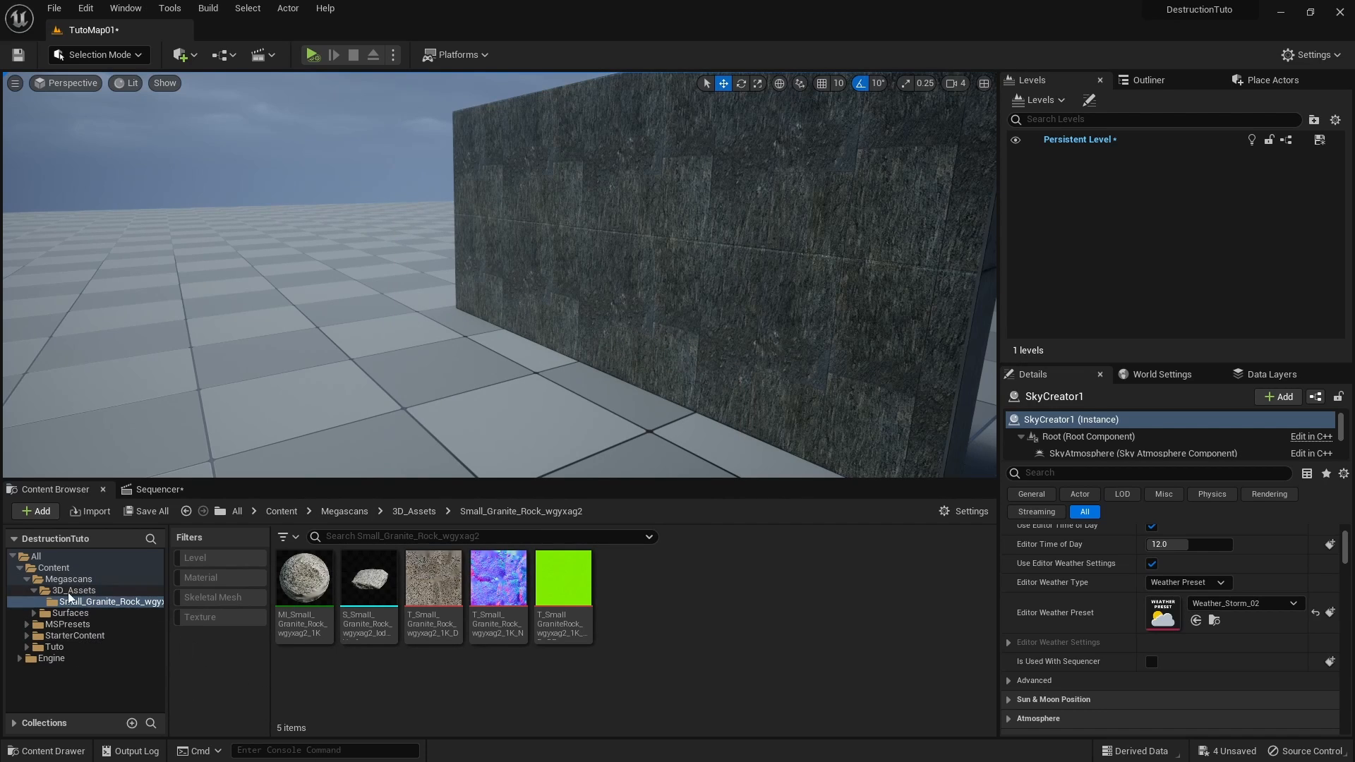
click(54, 647)
right_click(364, 598)
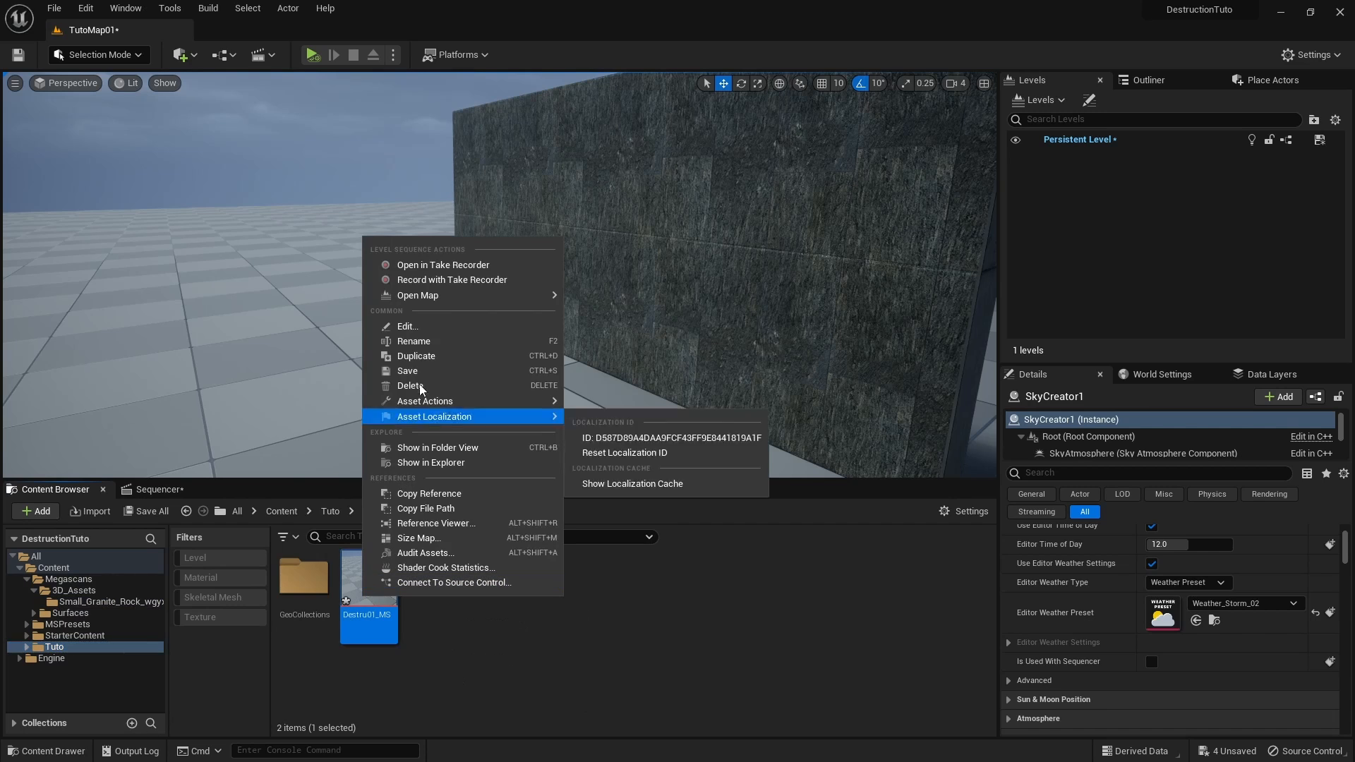
click(416, 371)
click(54, 8)
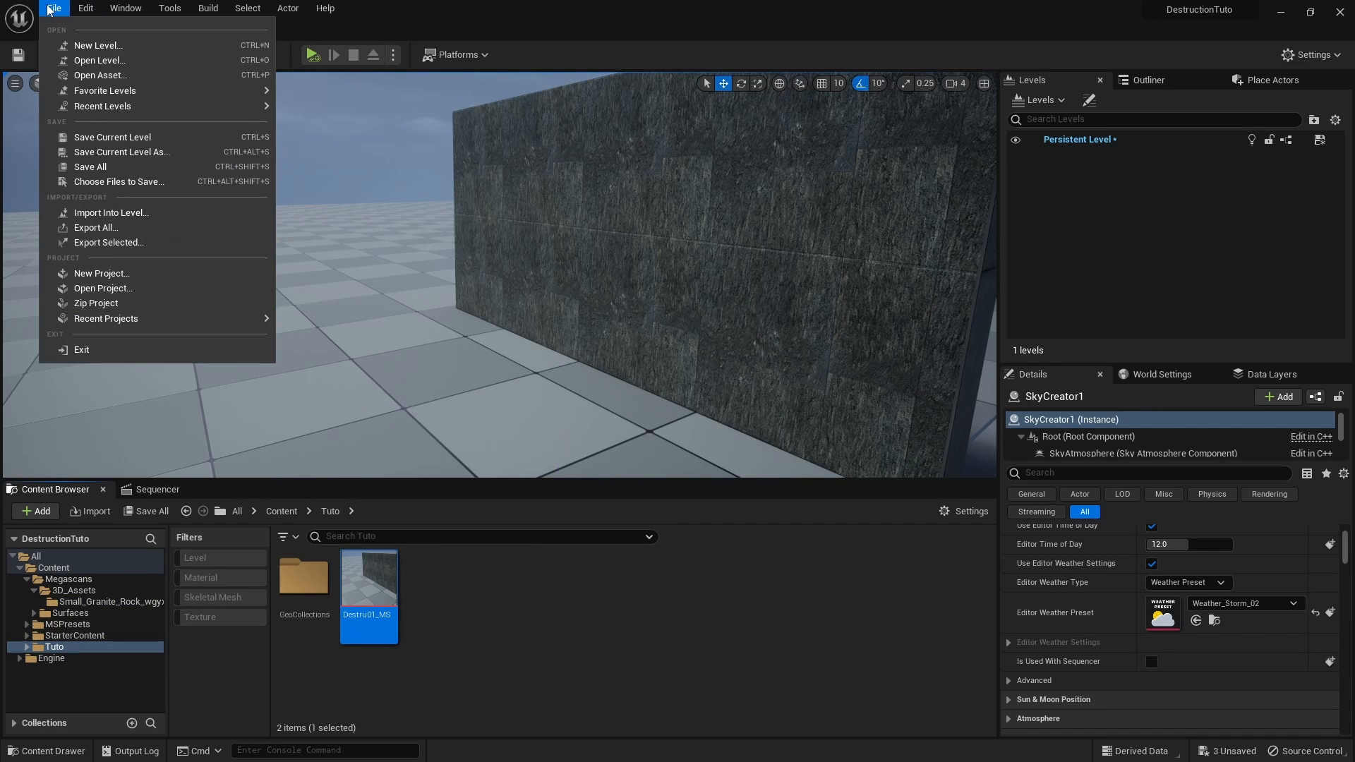
click(99, 183)
right_drag(491, 284, 462, 245)
Step: Start creating a new Niagara system in the Tuto folder
click(450, 635)
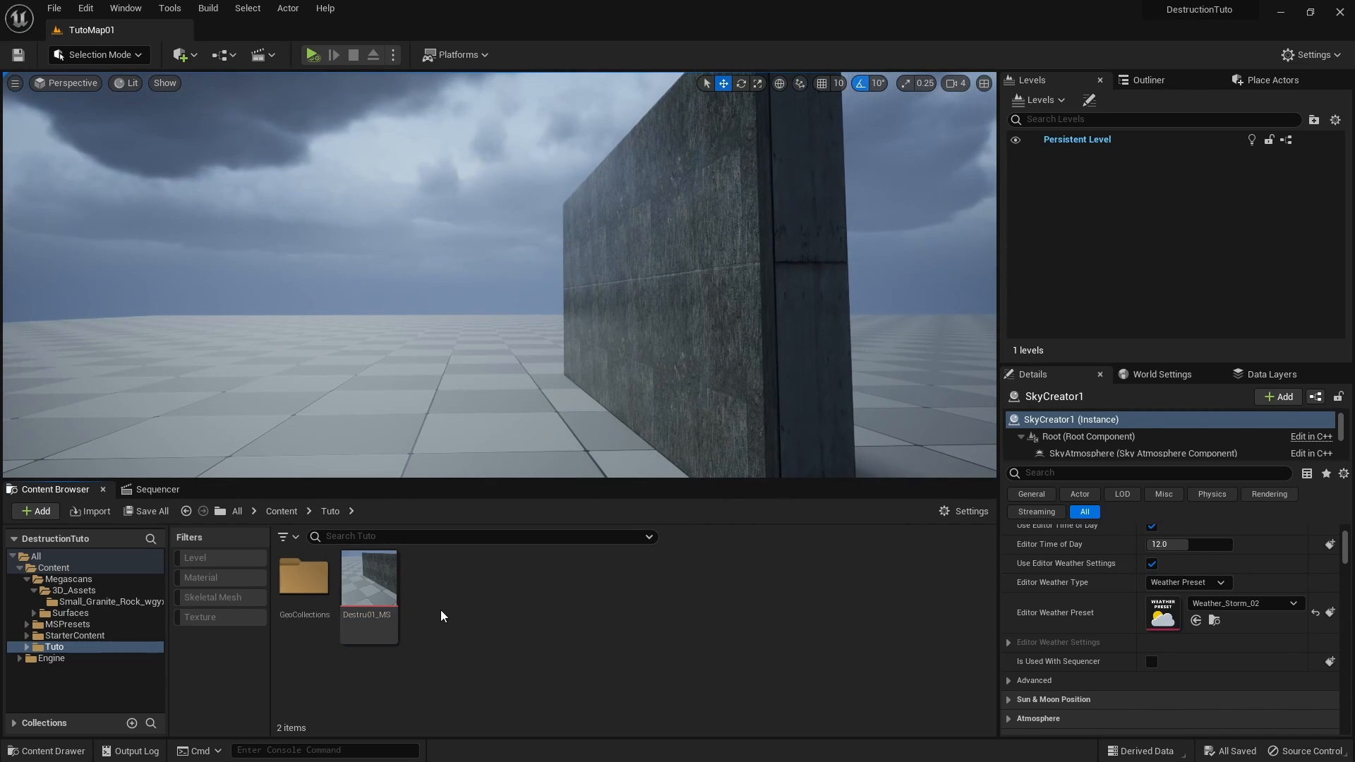
right_click(437, 616)
click(497, 296)
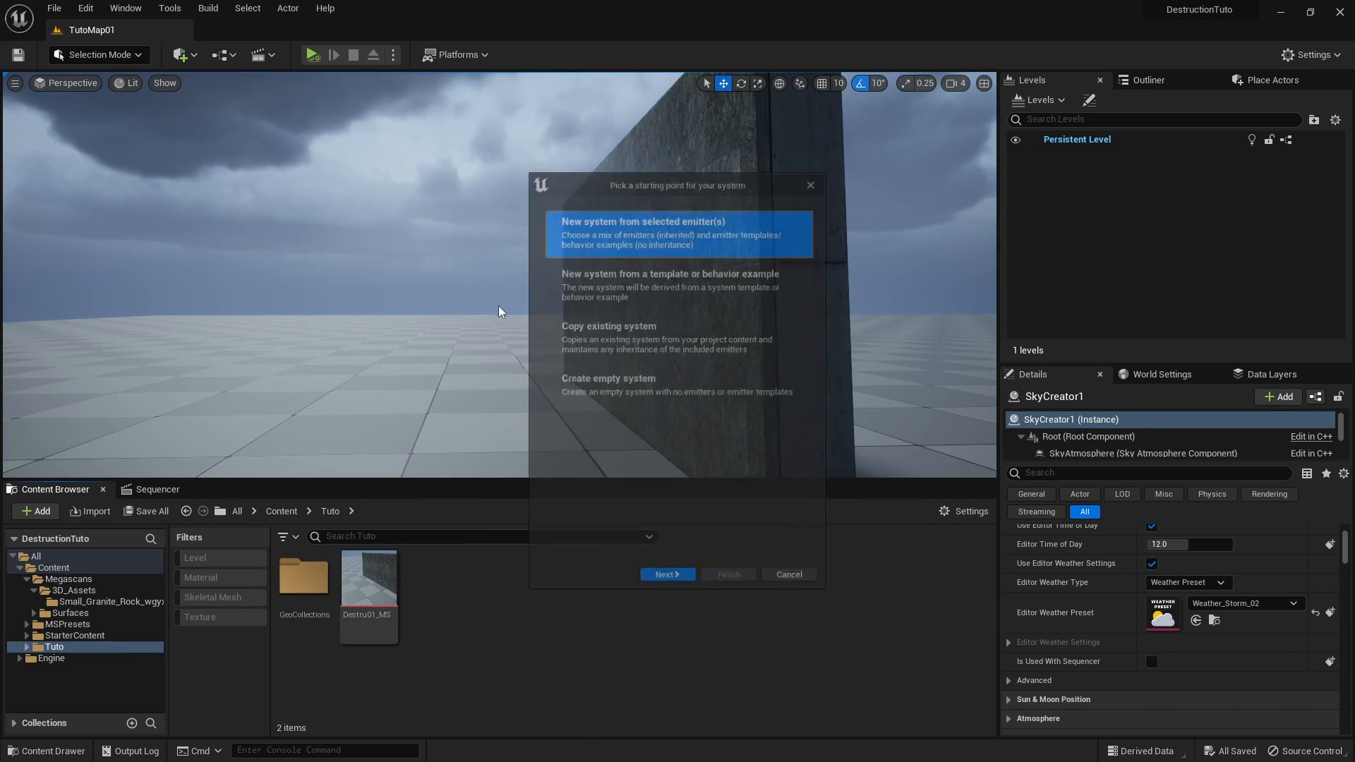
click(630, 283)
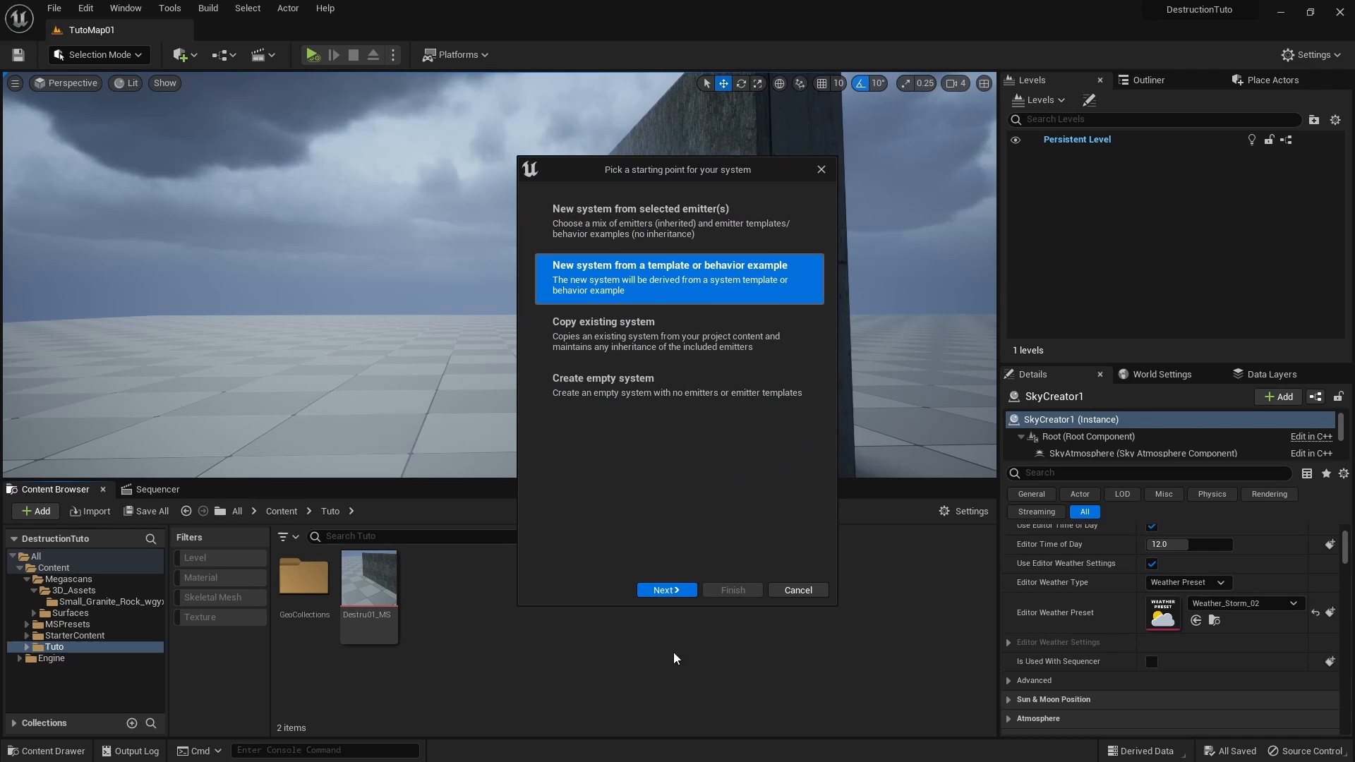
click(682, 595)
click(617, 592)
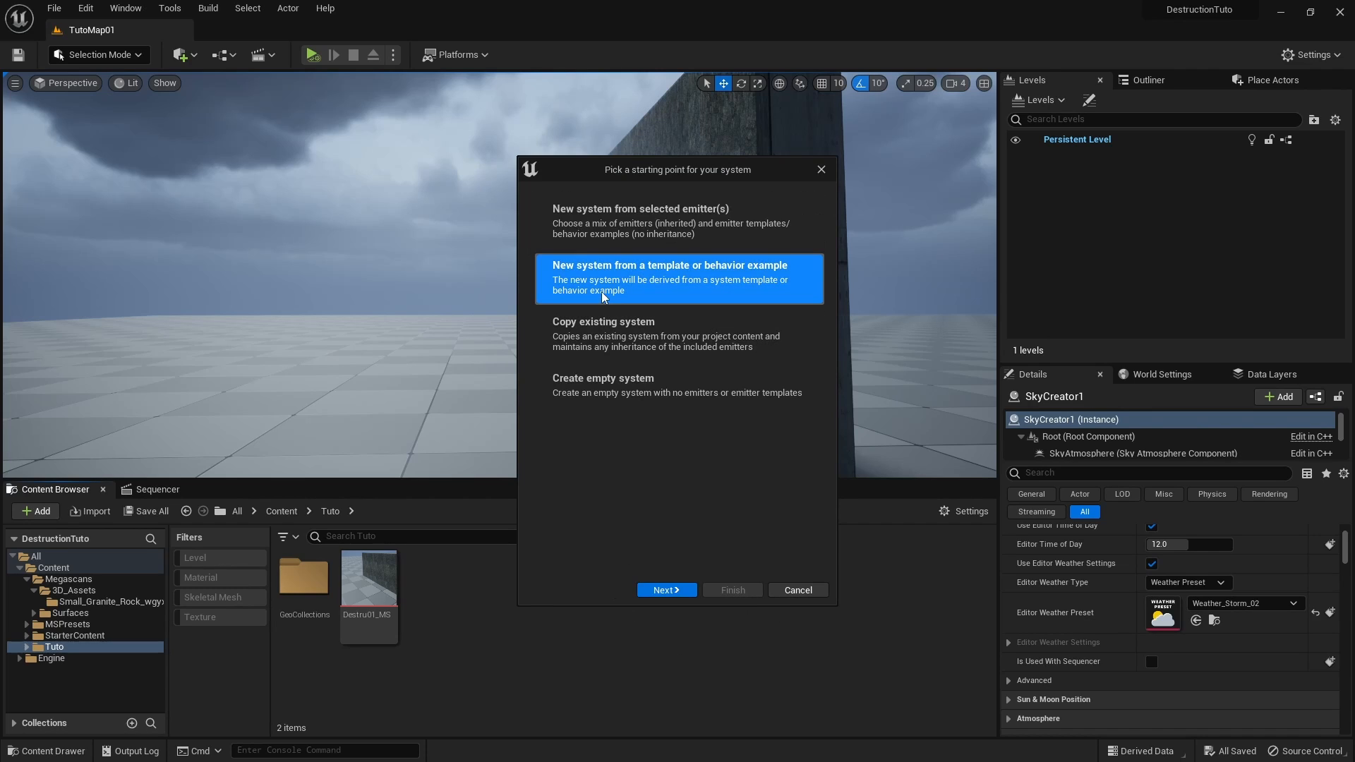
Step: Base the new Niagara system on selected emitters, add the Empty emitter template and finish the creation
click(616, 233)
click(671, 591)
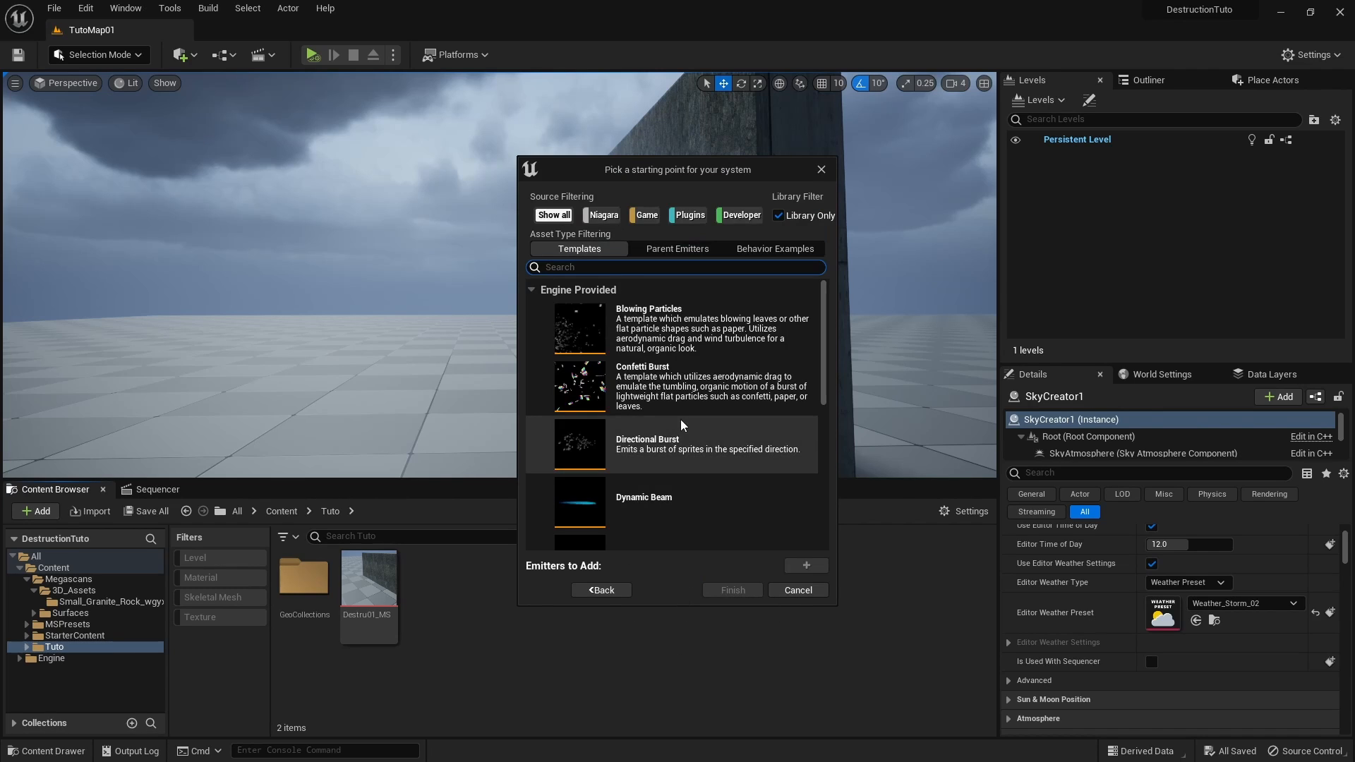
scroll(682, 425, down, 3)
click(655, 399)
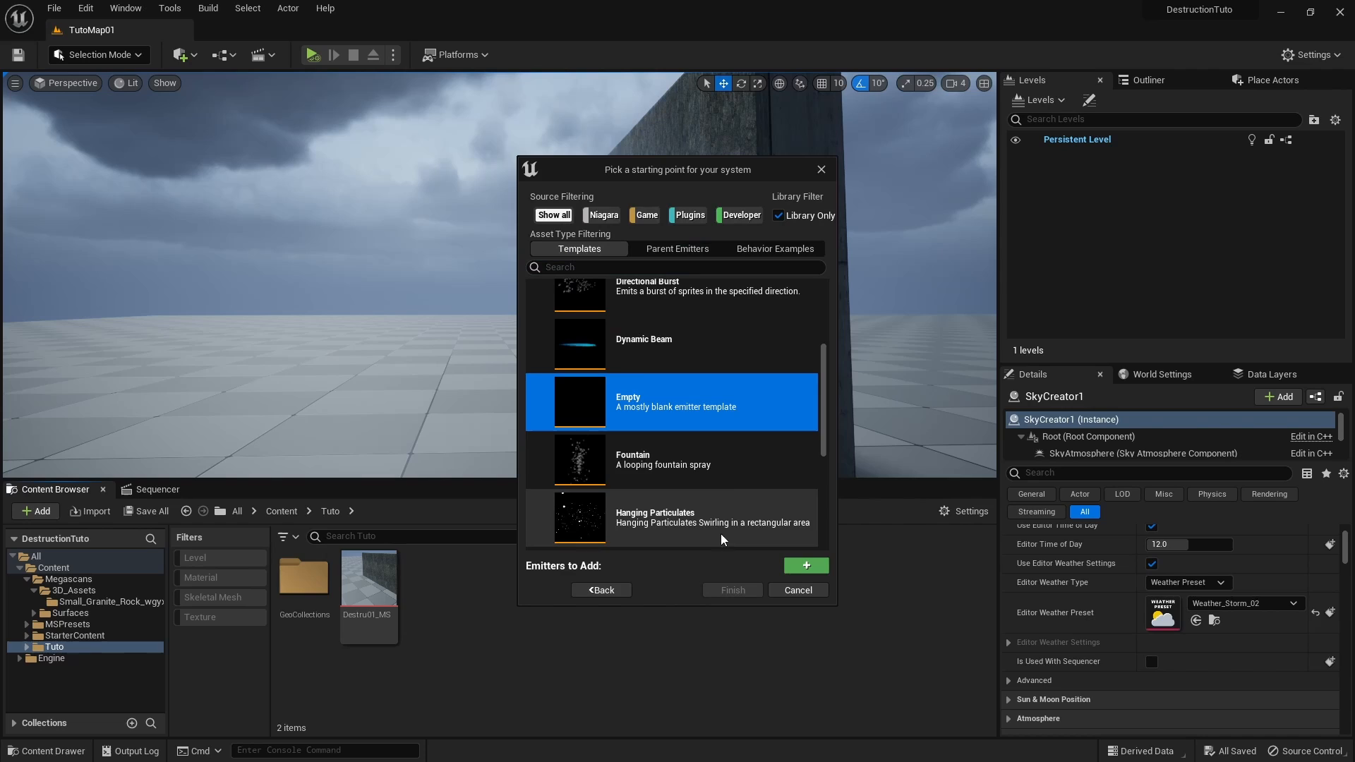
click(806, 565)
click(732, 590)
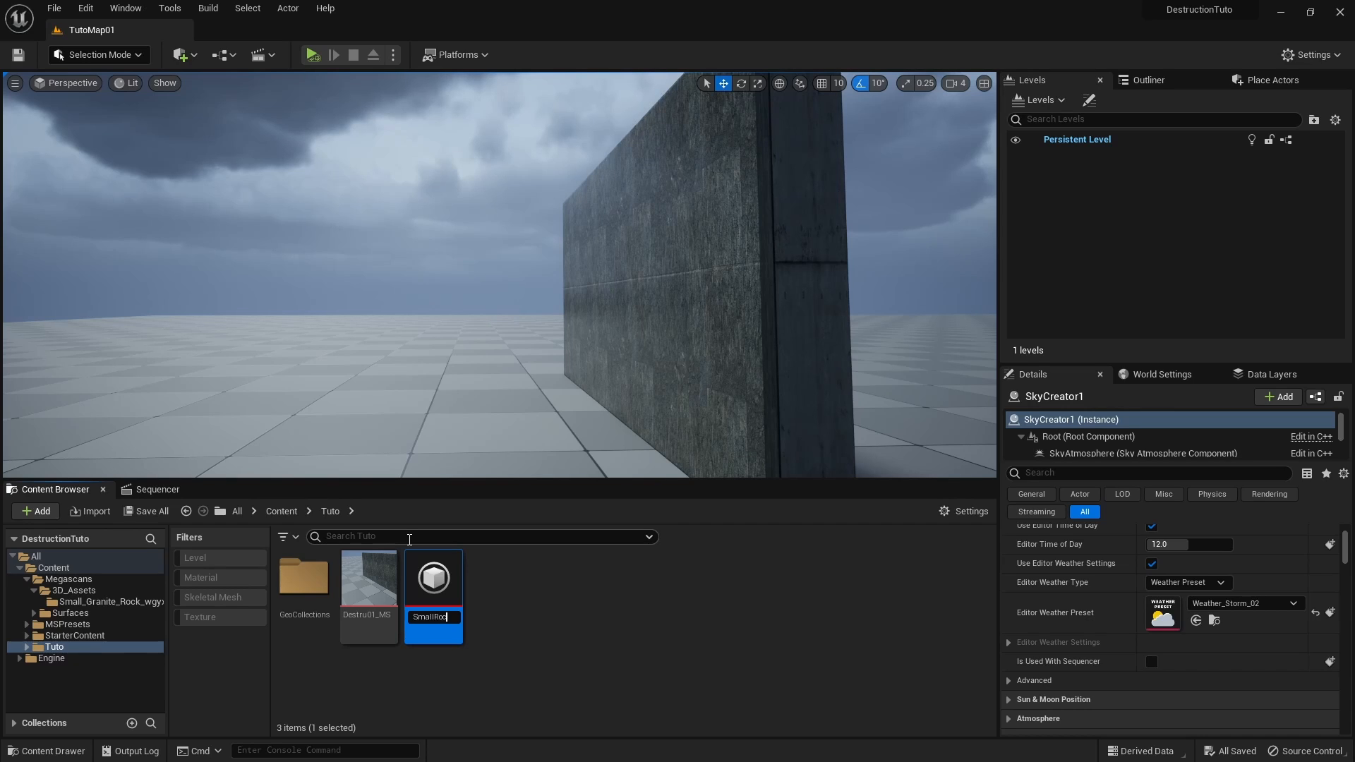
Step: Name the new Niagara system SmallRocks and save it
text(SmallRocks)
key(Return)
right_click(432, 590)
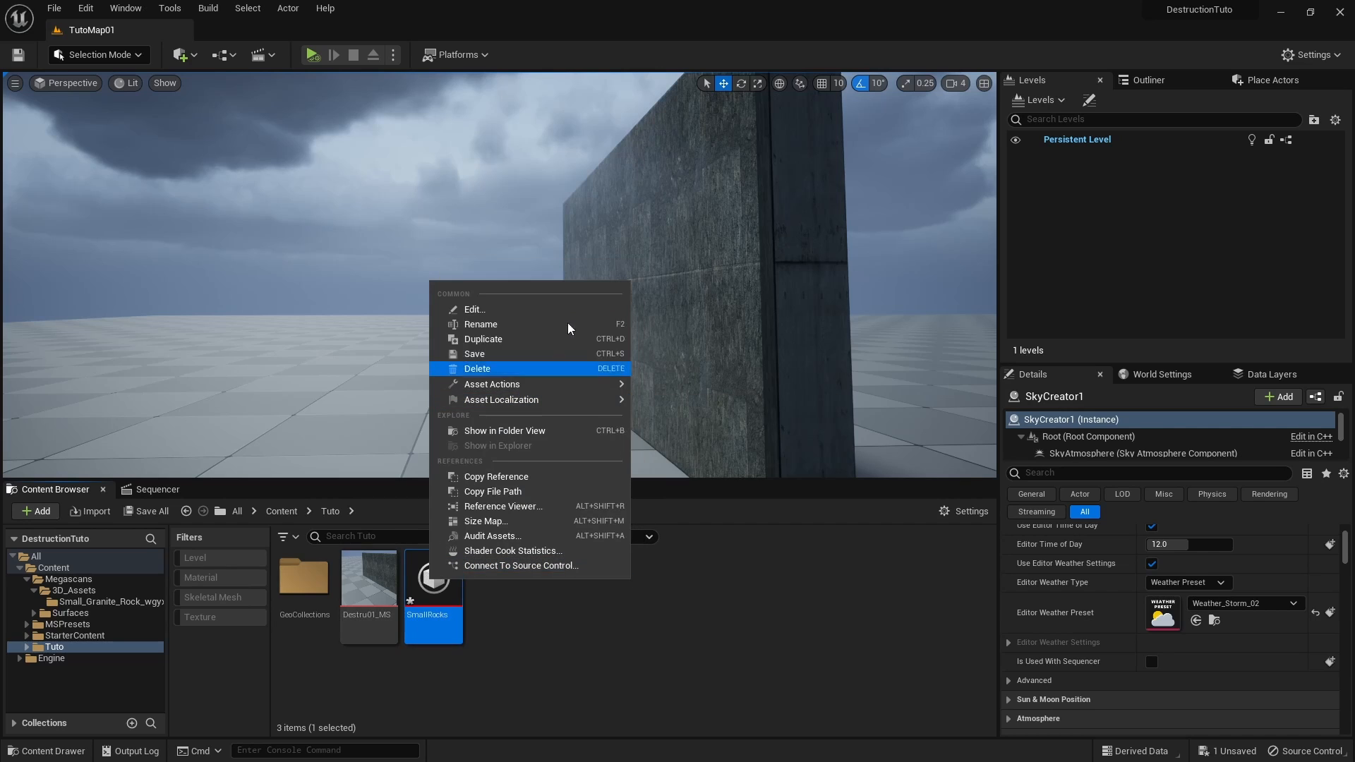
click(463, 355)
Step: Place the SmallRocks system on the floor in front of the wall and open it in the Niagara editor
drag(427, 597, 379, 409)
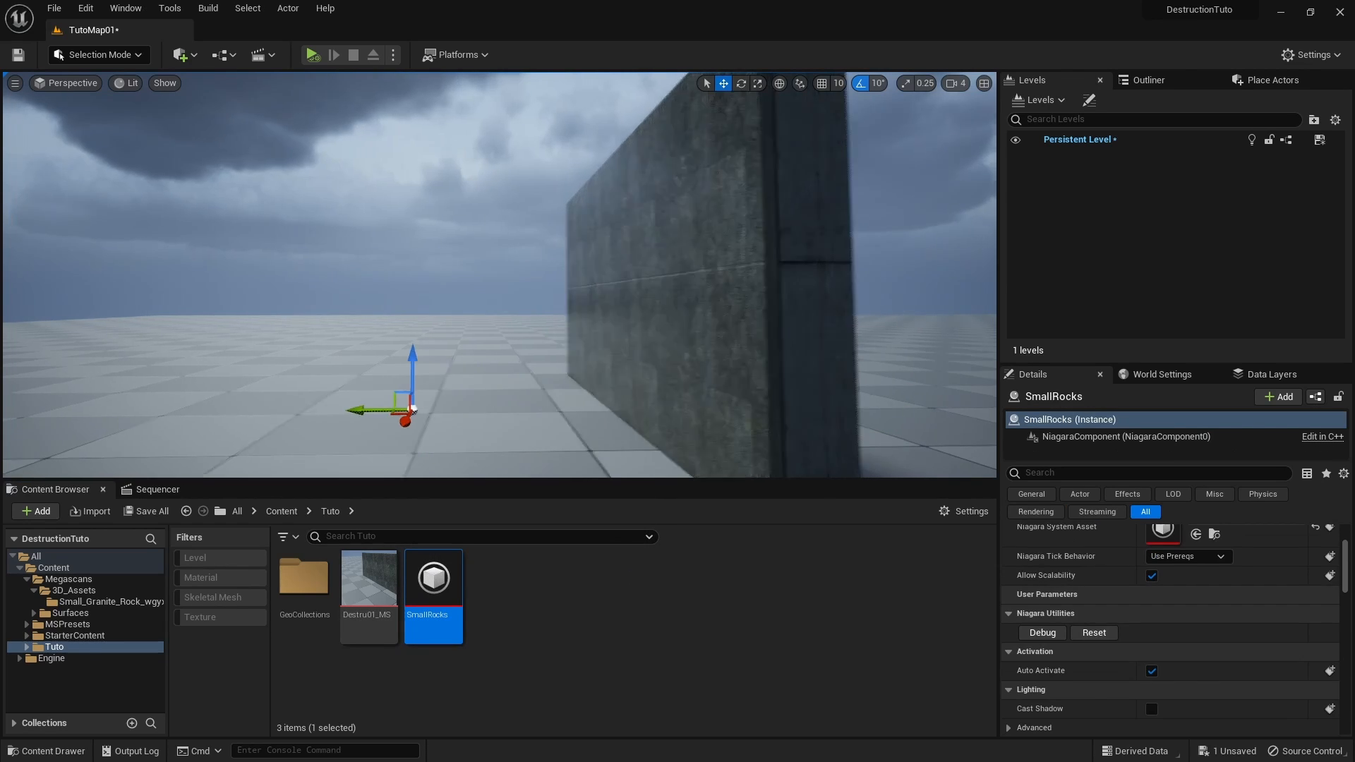
key(f)
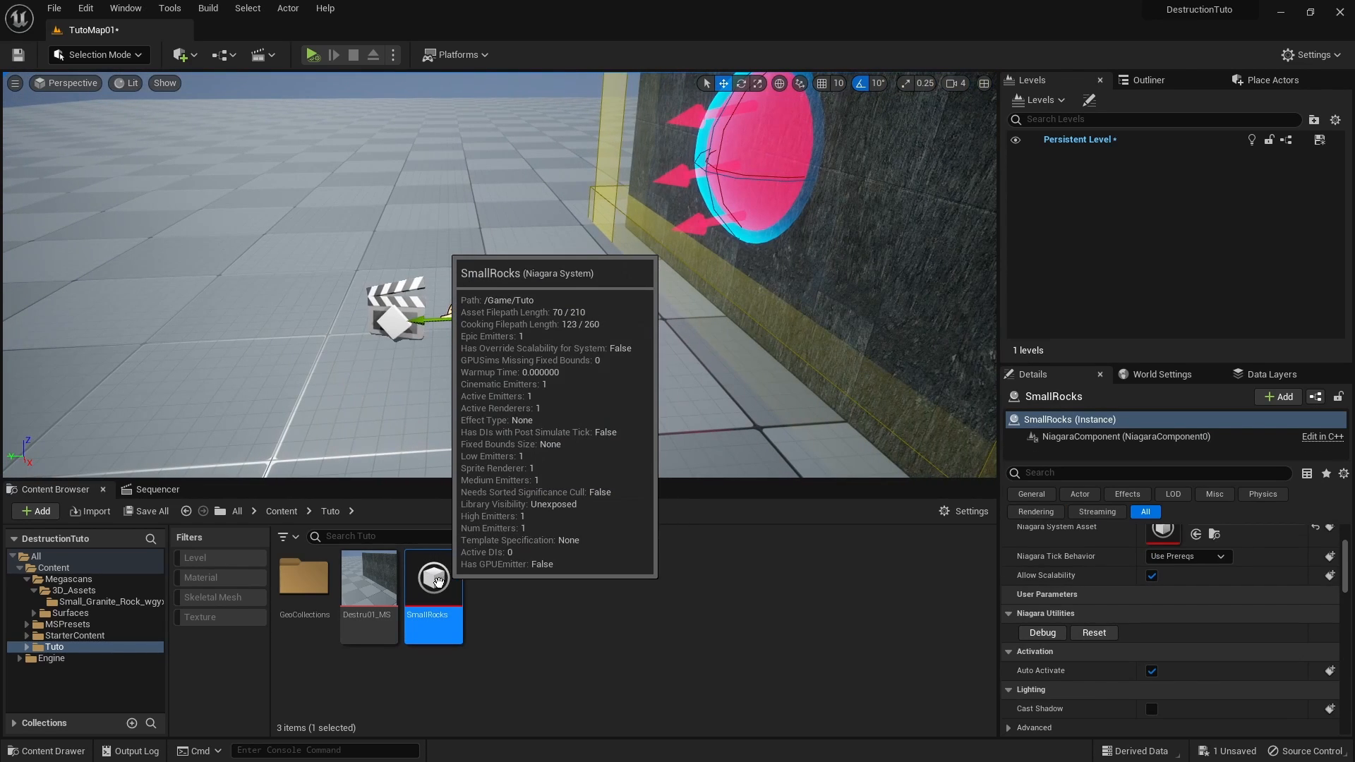
double_click(434, 586)
drag(748, 217, 640, 314)
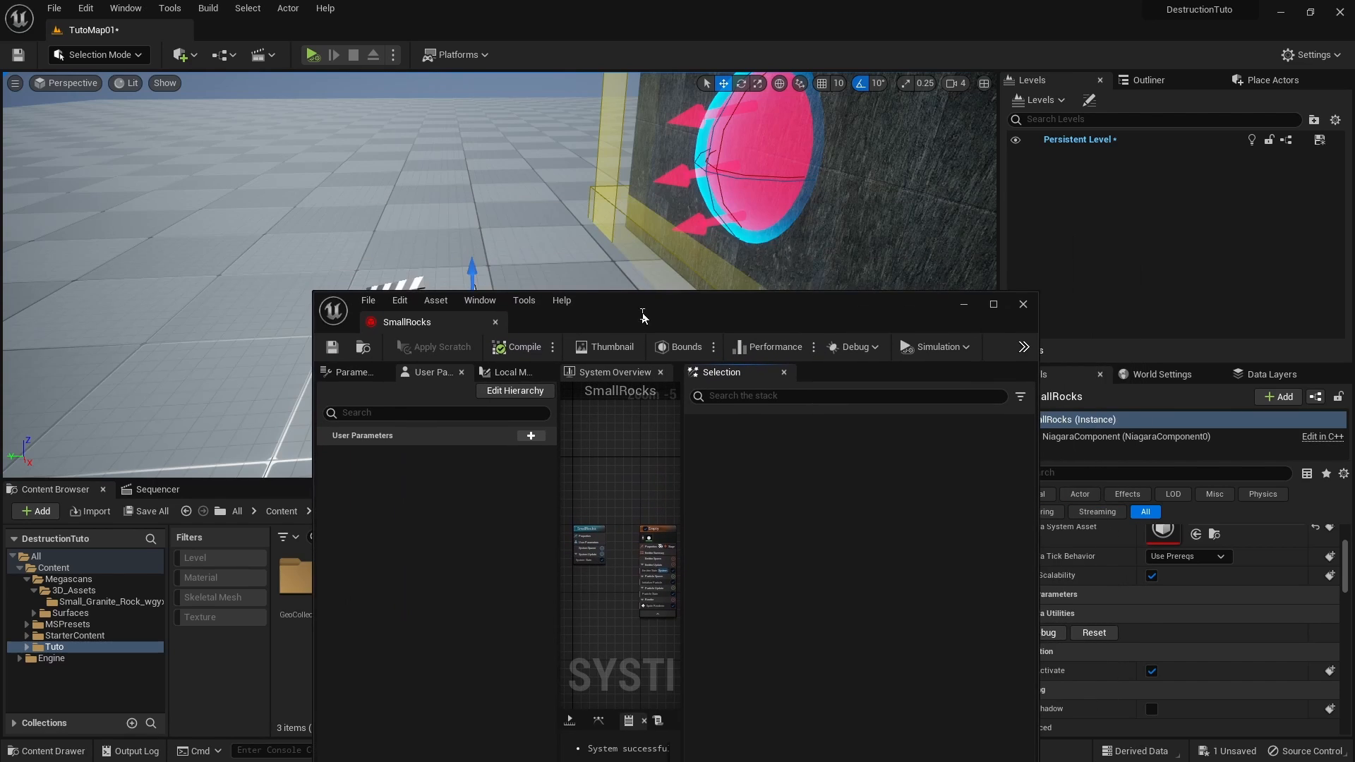
right_drag(690, 216, 667, 272)
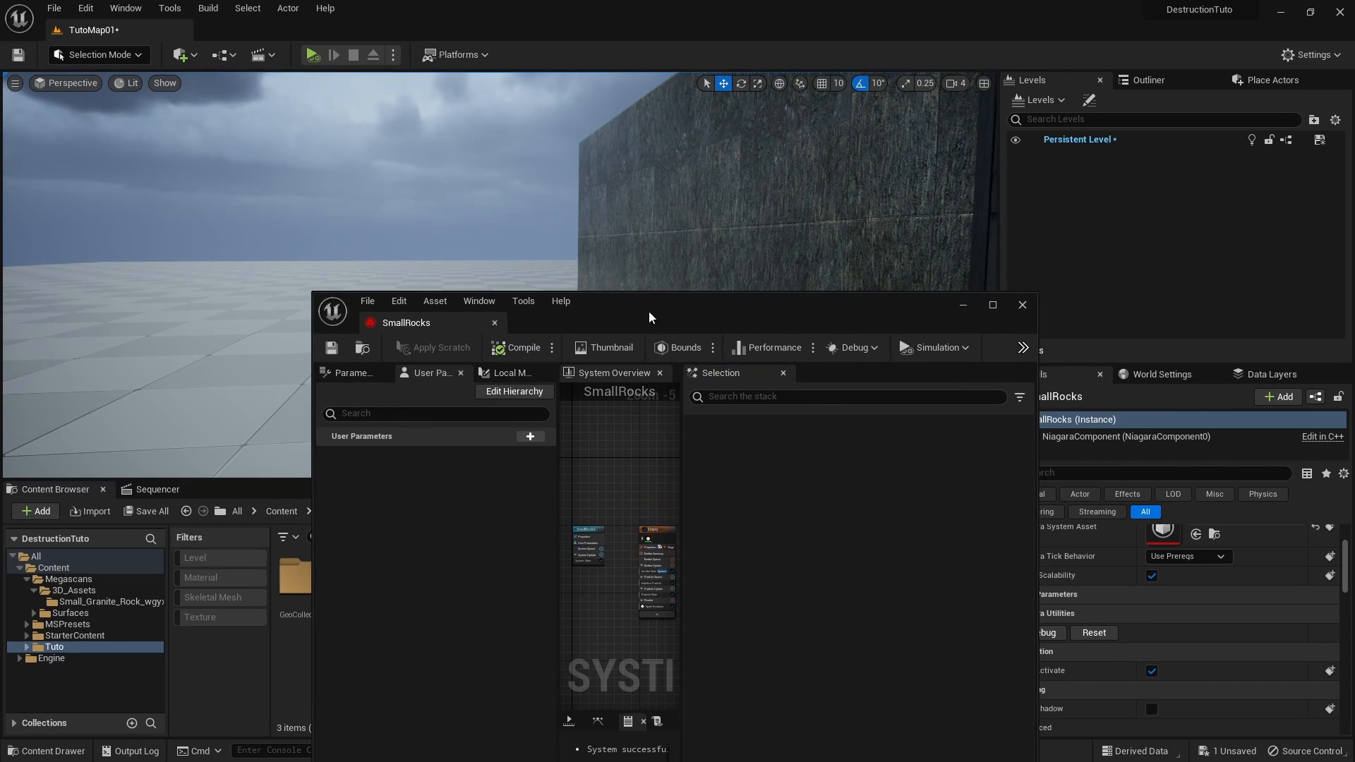
Step: Reposition the Niagara editor window and widen the System Overview by narrowing the neighbouring panels
drag(649, 317, 871, 234)
drag(903, 416, 1132, 433)
drag(776, 563, 673, 562)
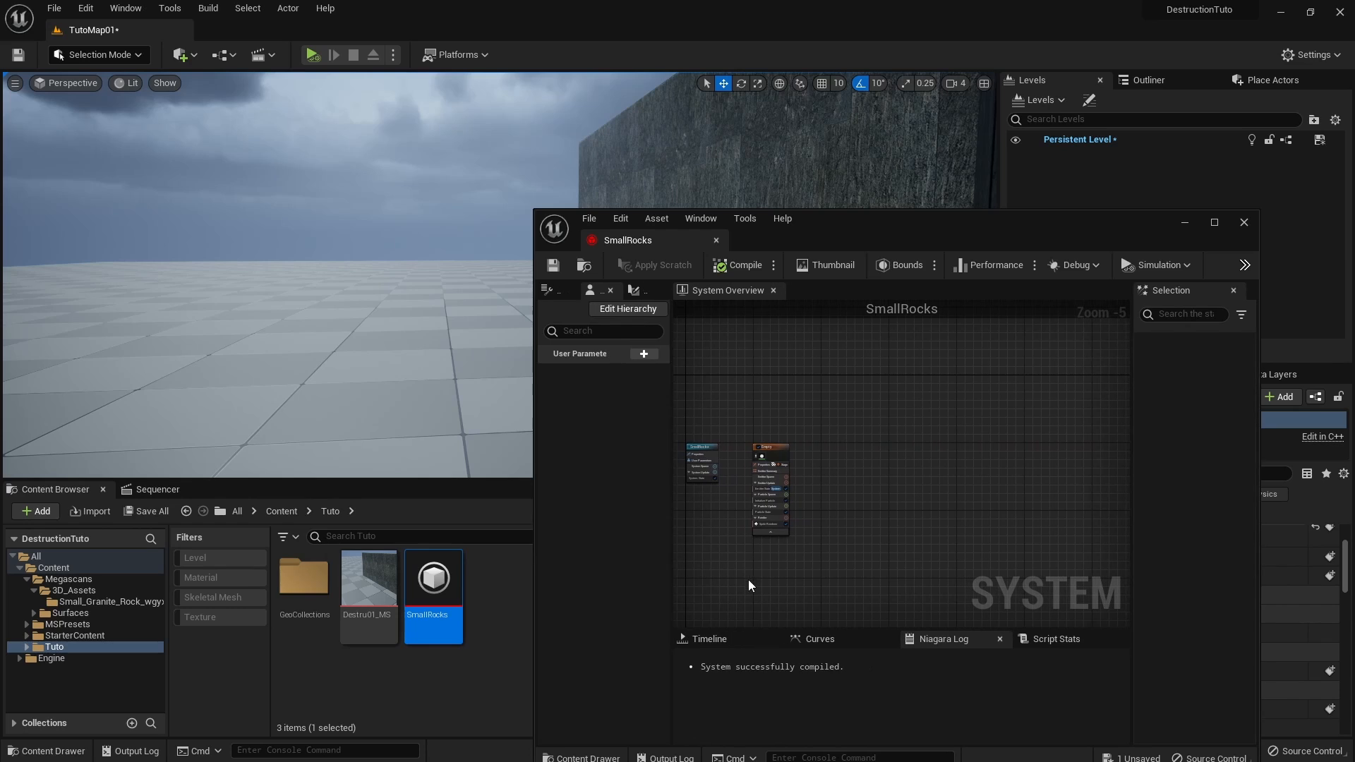
Step: Show the Empty emitter's Properties and widen the Selection panel so the settings are readable
right_drag(748, 581, 976, 563)
scroll(961, 508, up, 5)
right_drag(932, 458, 716, 497)
click(816, 398)
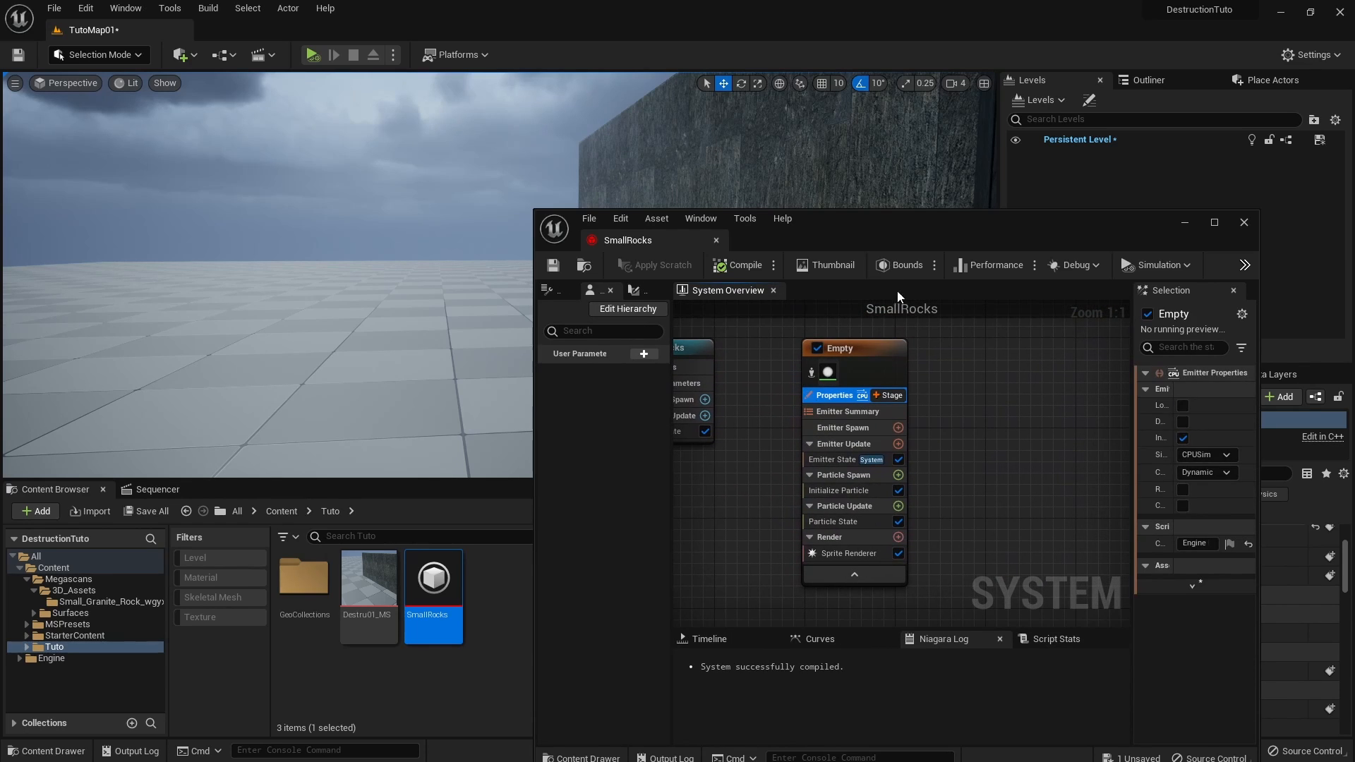
drag(884, 234, 673, 203)
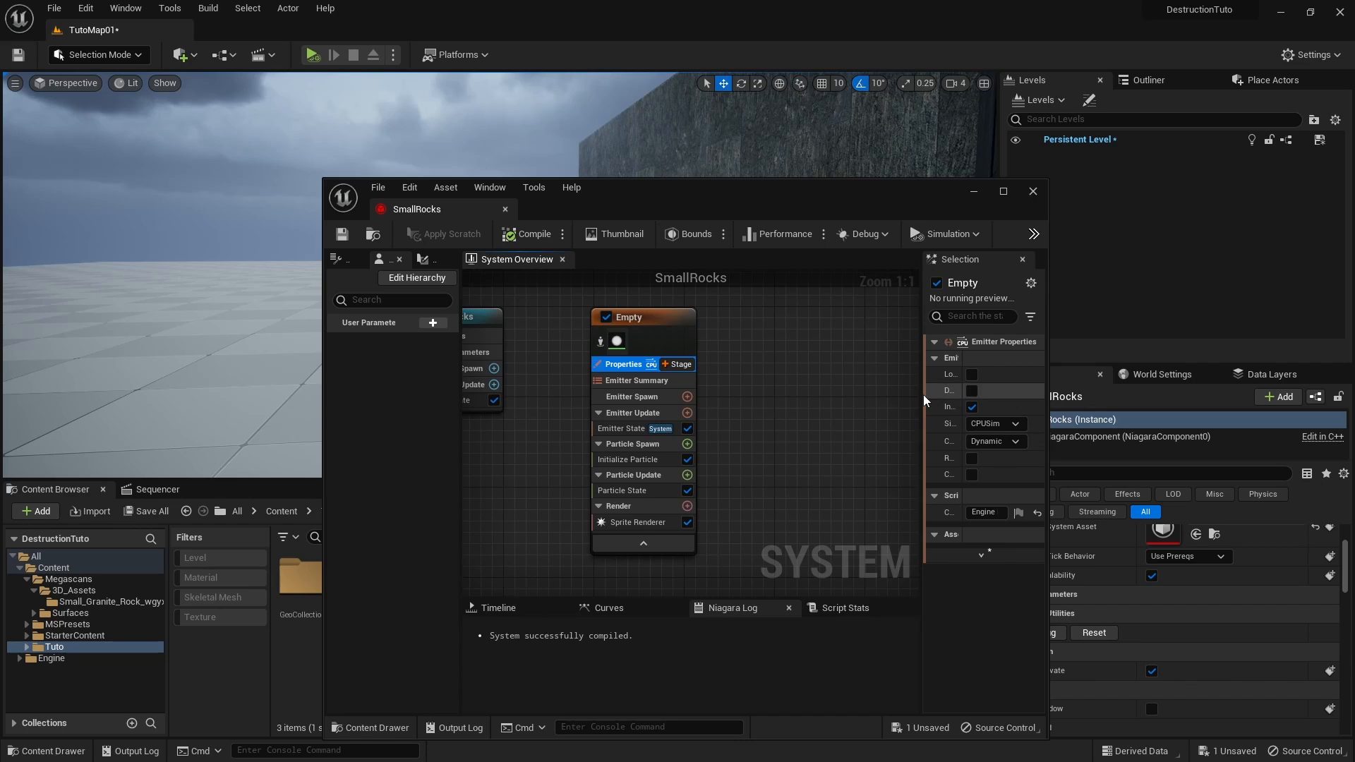
drag(922, 396, 788, 405)
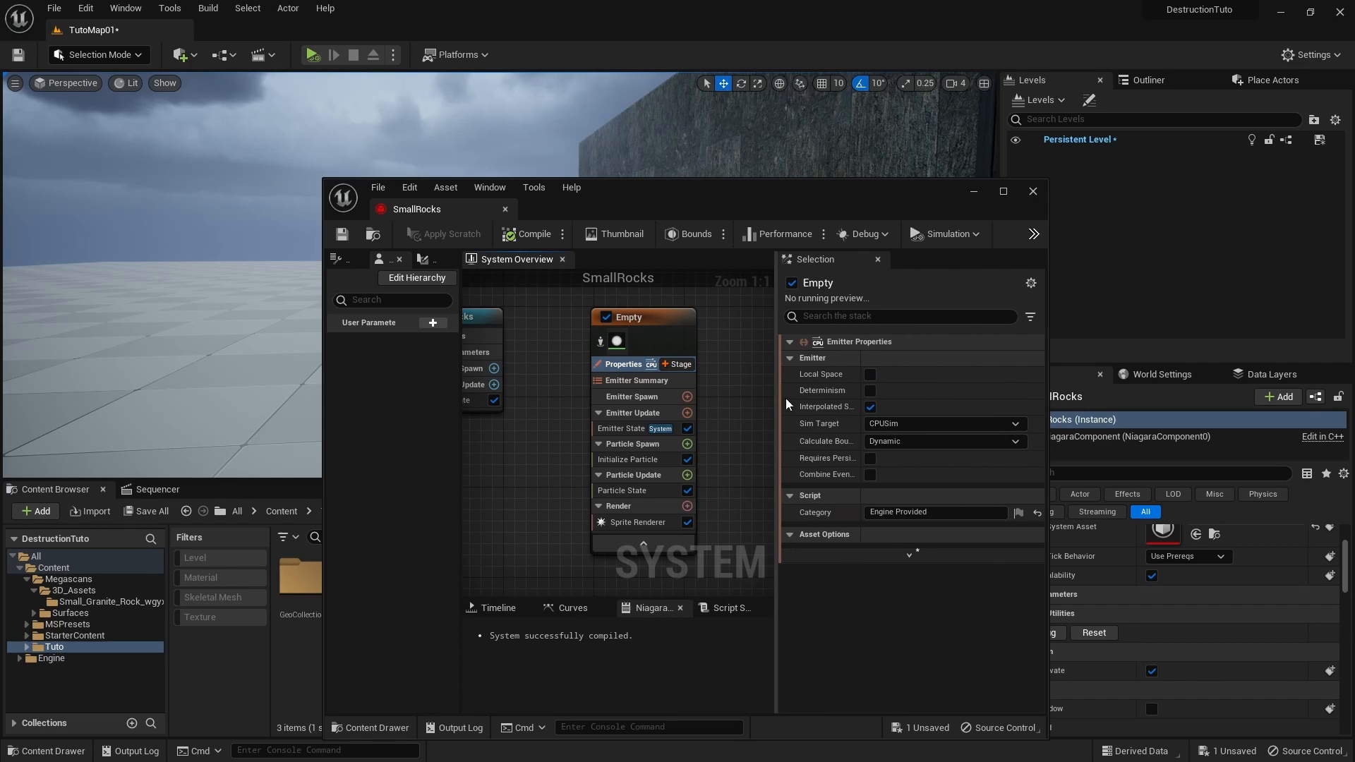
Step: Set the Empty emitter's Sim Target to GPUCompute Sim and its bounds calculation mode to Fixed
click(897, 424)
click(896, 455)
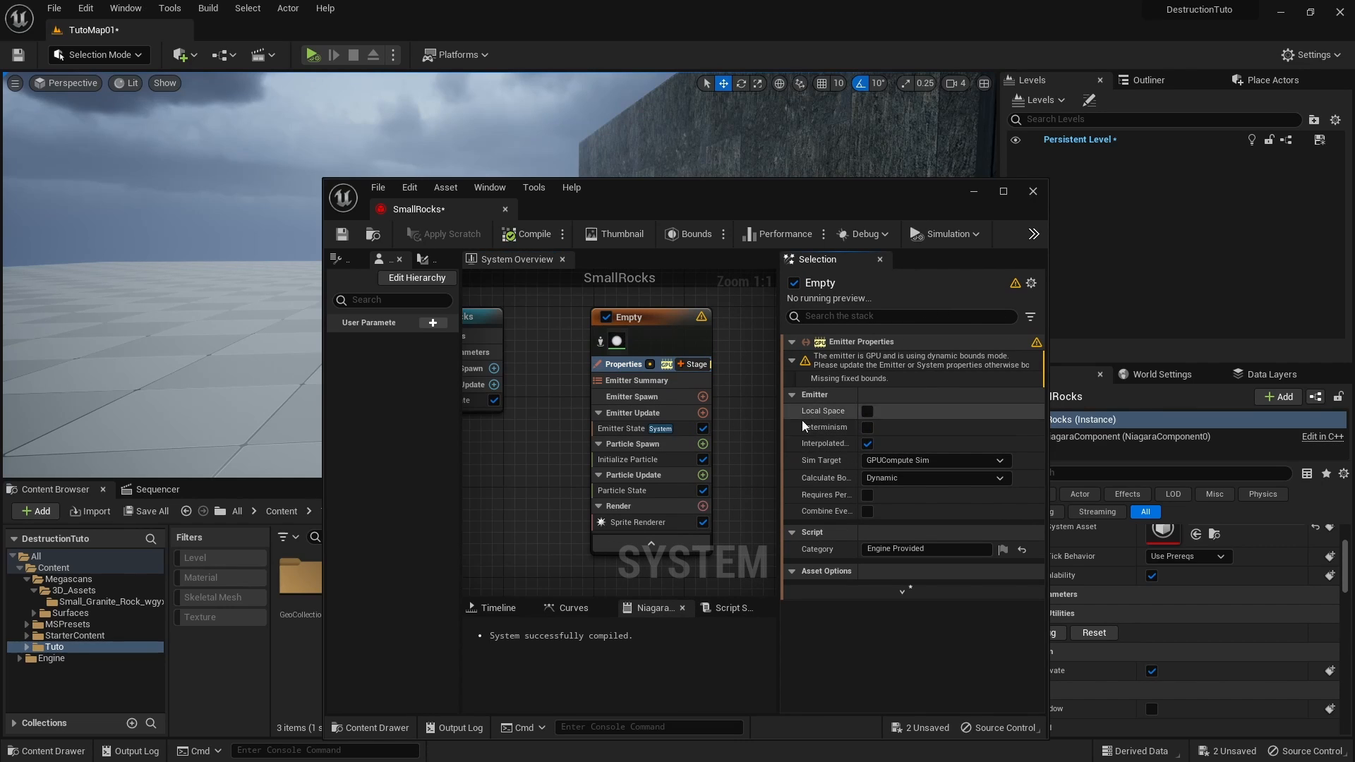
click(894, 478)
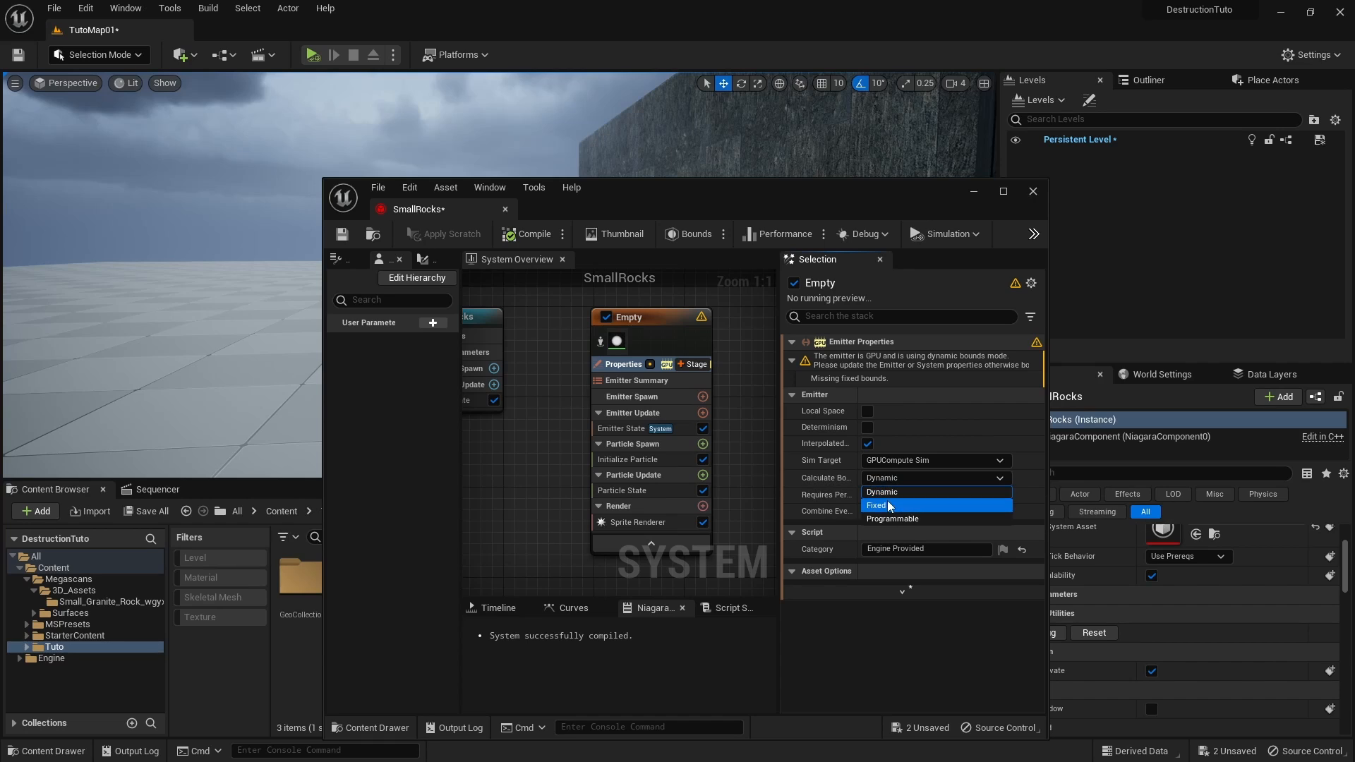
click(885, 505)
Step: Delete the Sprite Renderer from the Empty emitter and add a Mesh Renderer in its place
right_drag(723, 445, 695, 397)
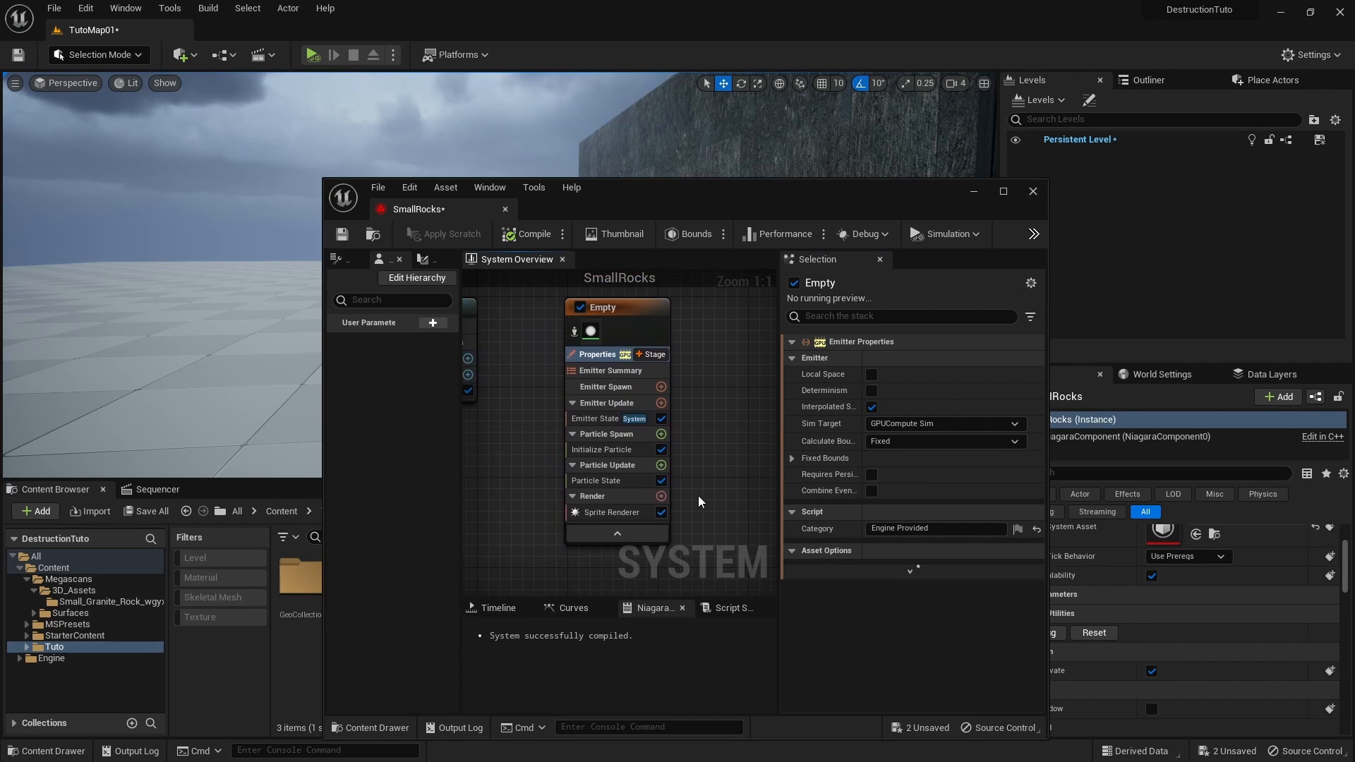
click(588, 463)
key(Delete)
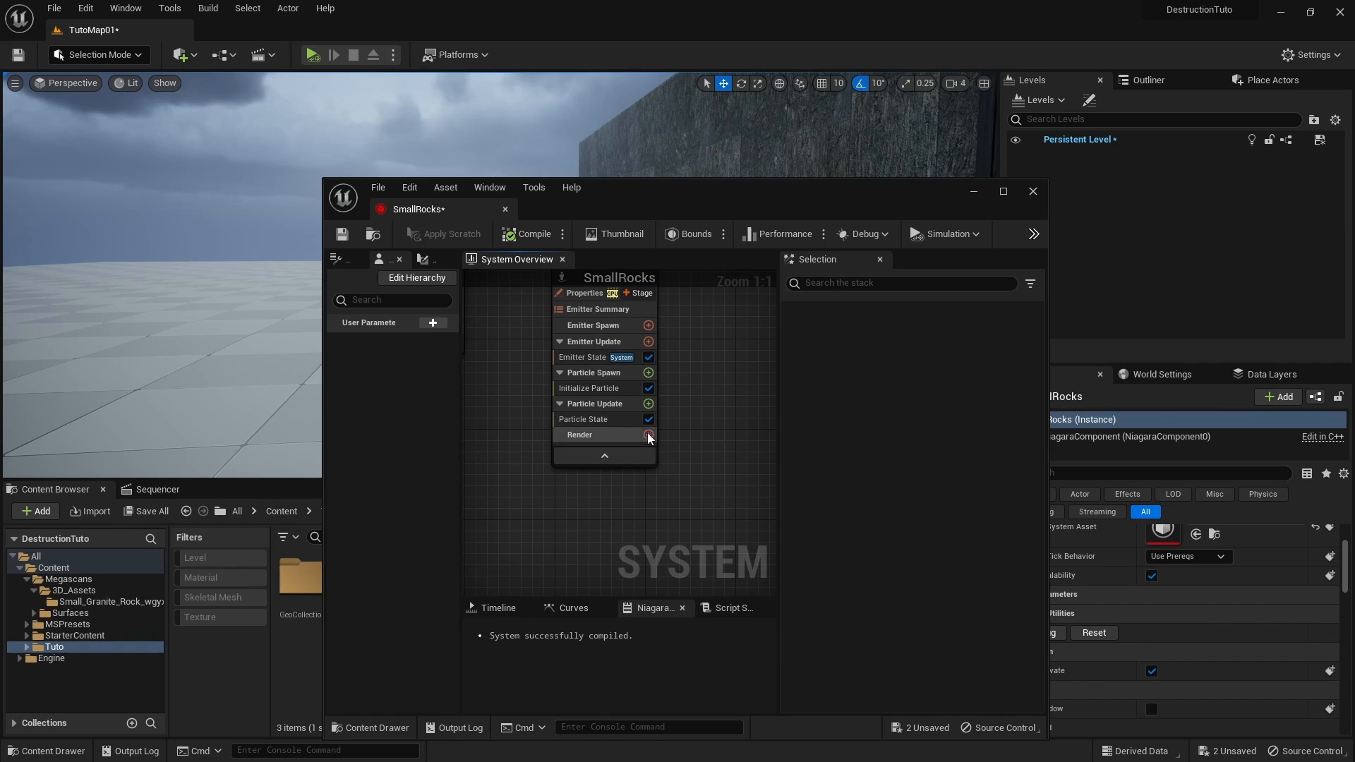
click(649, 435)
click(444, 520)
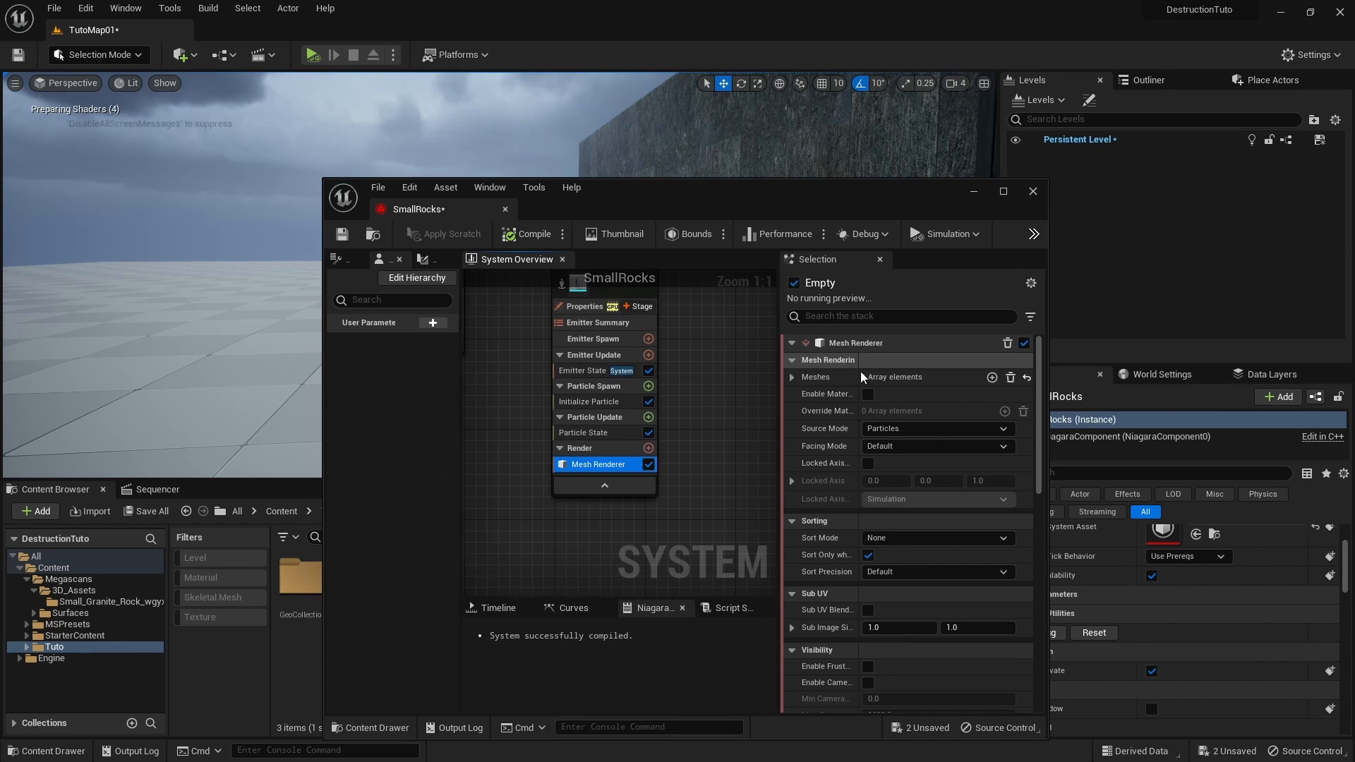
Step: Assign the Megascans S_Small_Granite_Rock mesh to the Mesh Renderer's first Meshes element
drag(648, 198, 737, 149)
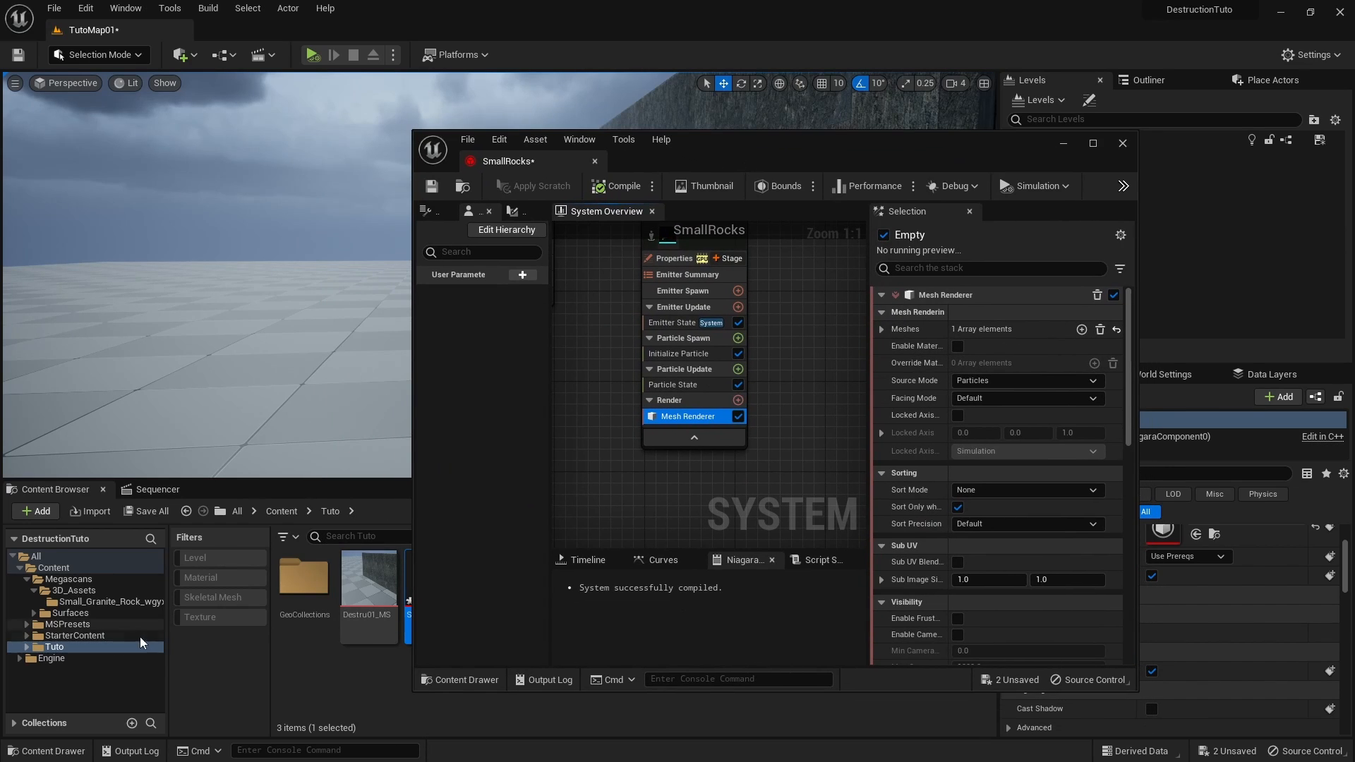
click(81, 602)
click(368, 580)
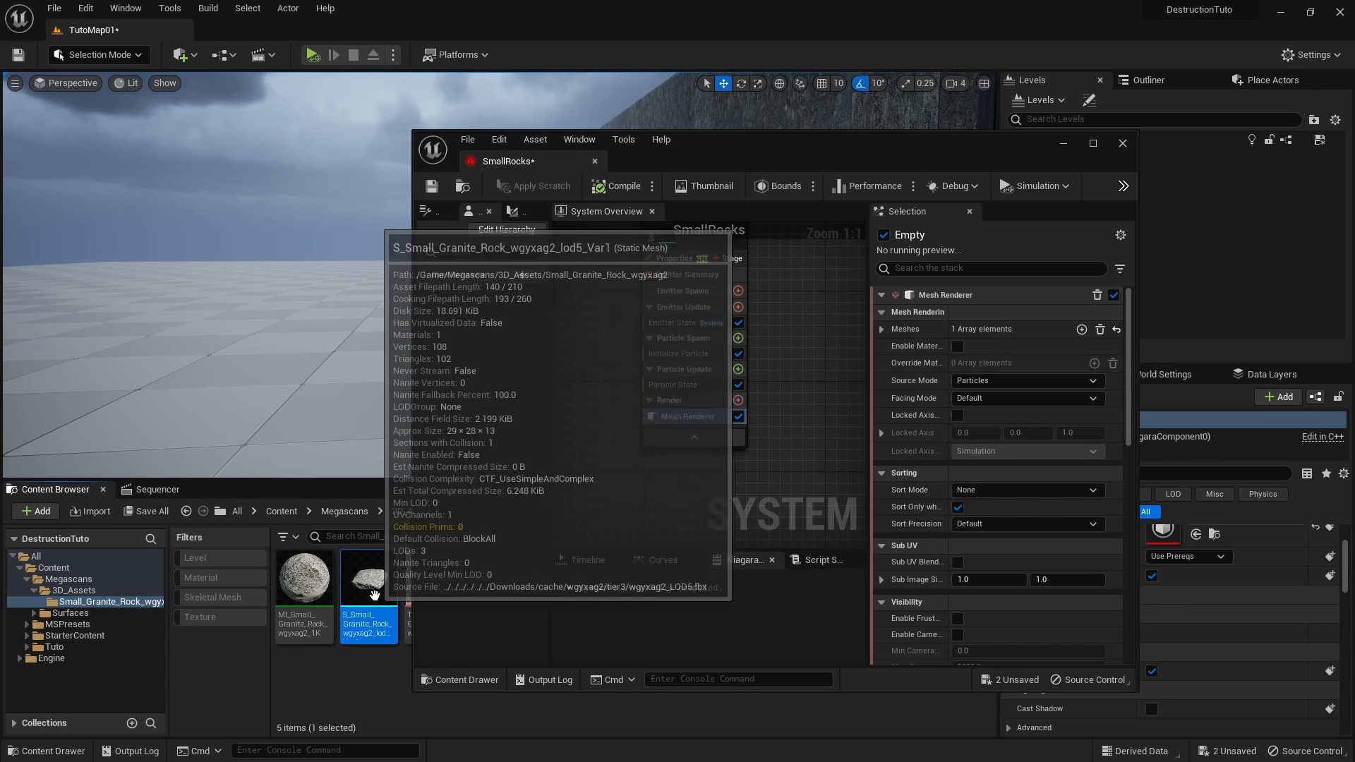
click(881, 330)
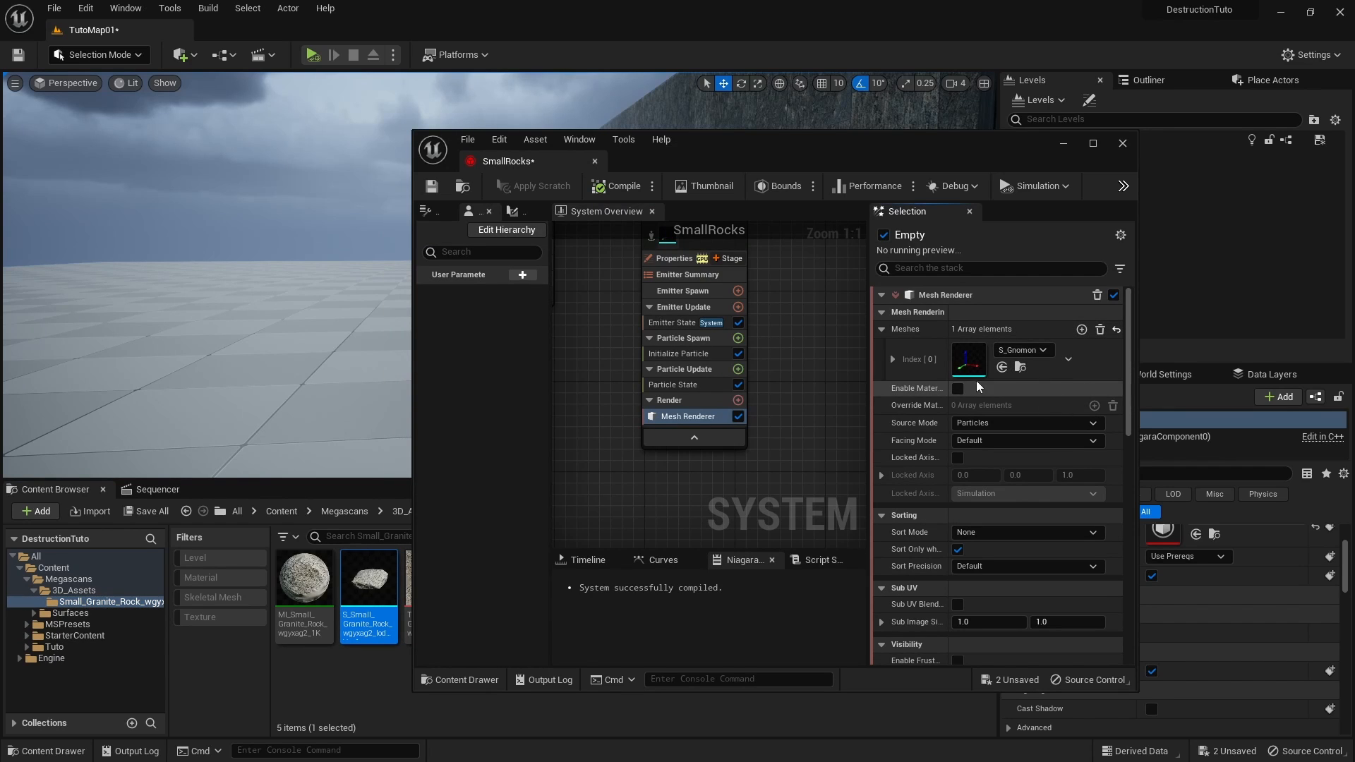
click(1001, 367)
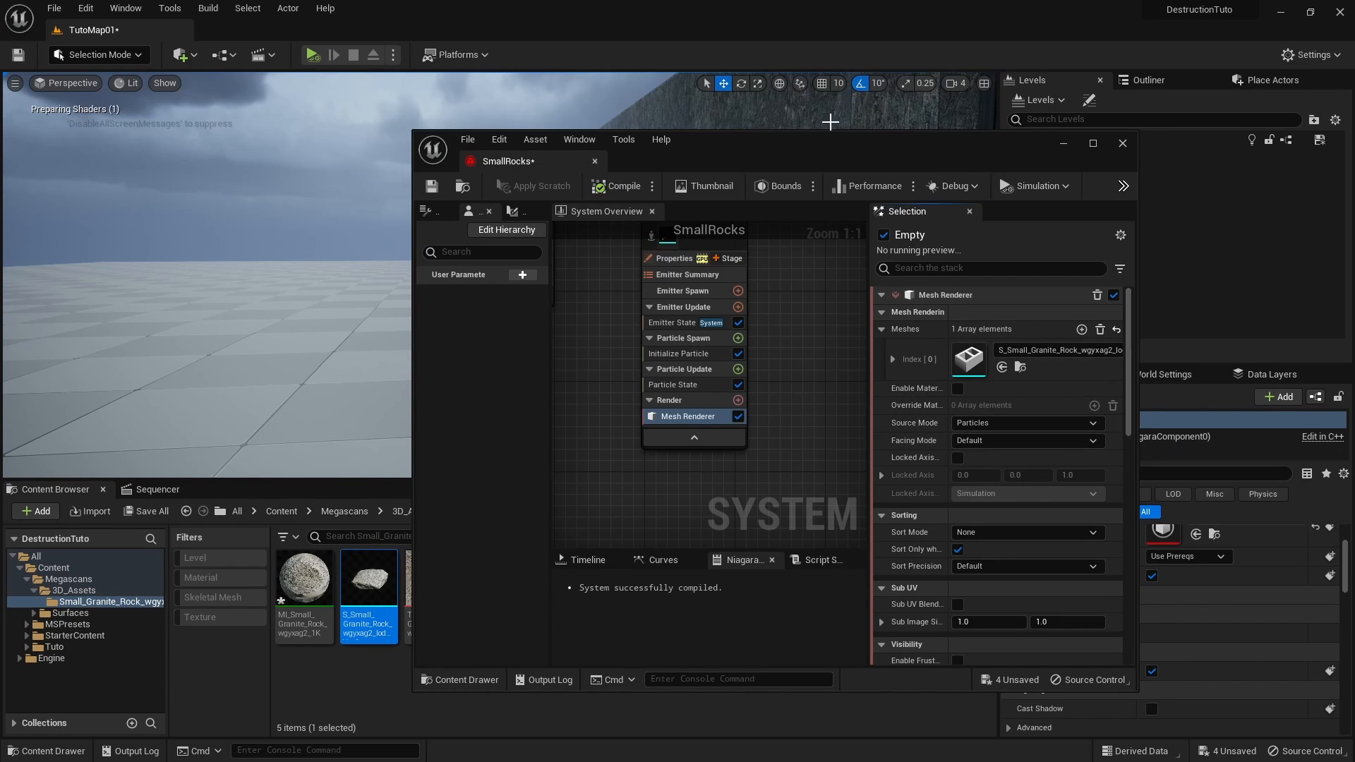
drag(822, 147, 956, 169)
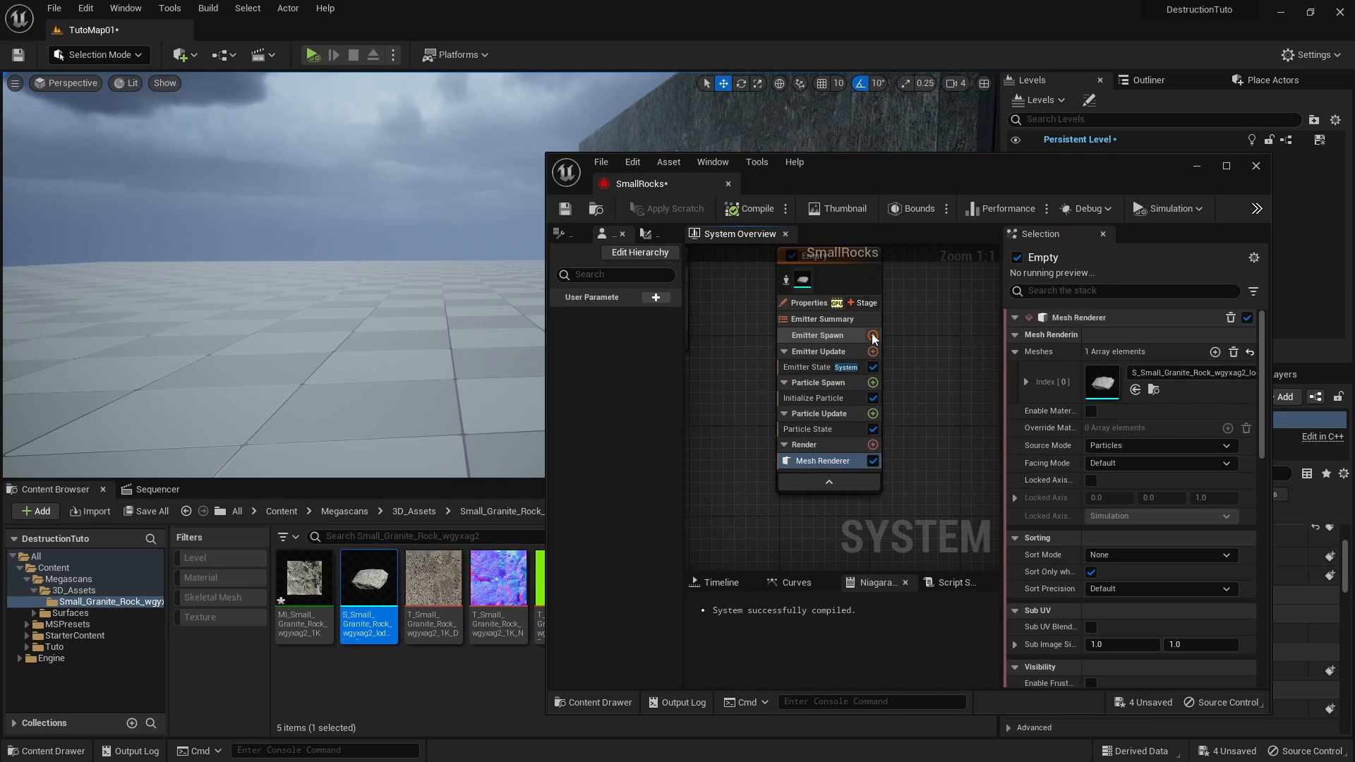
click(873, 336)
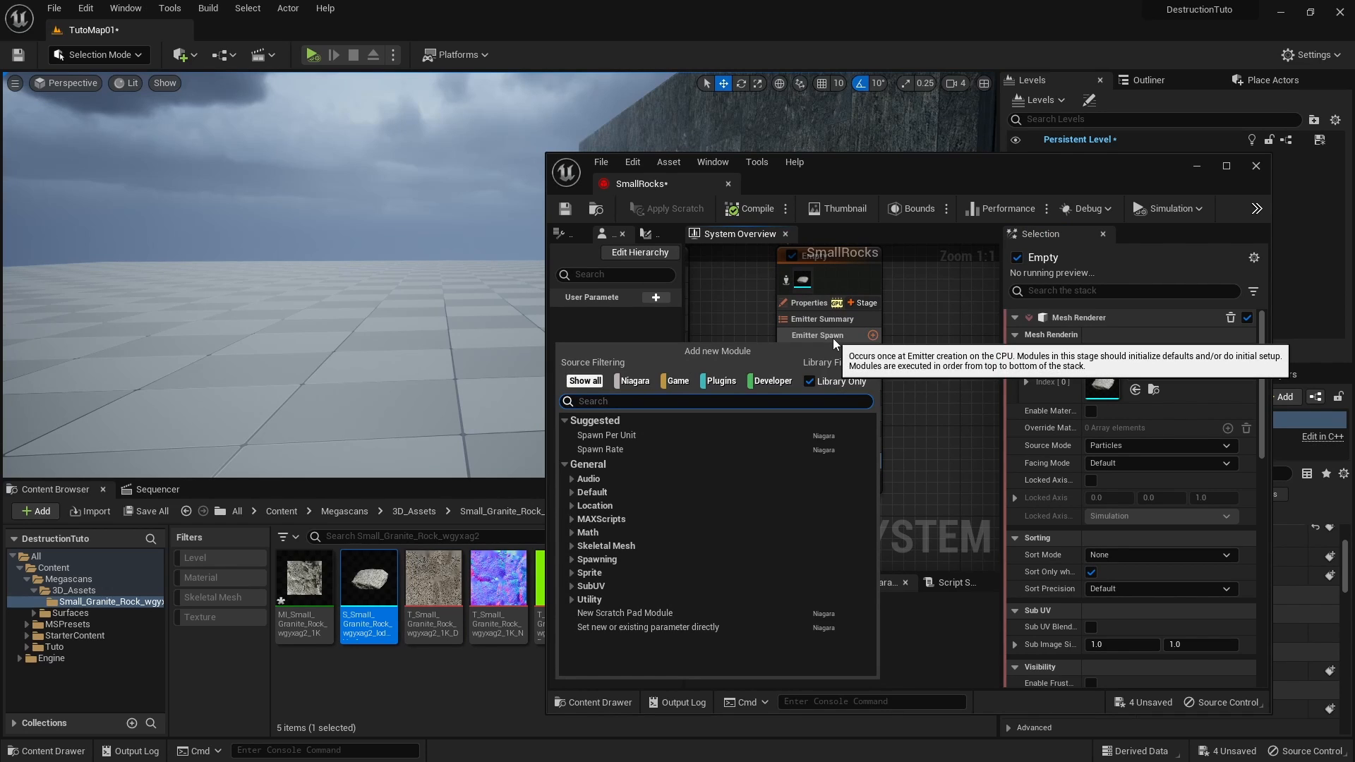
text(sp)
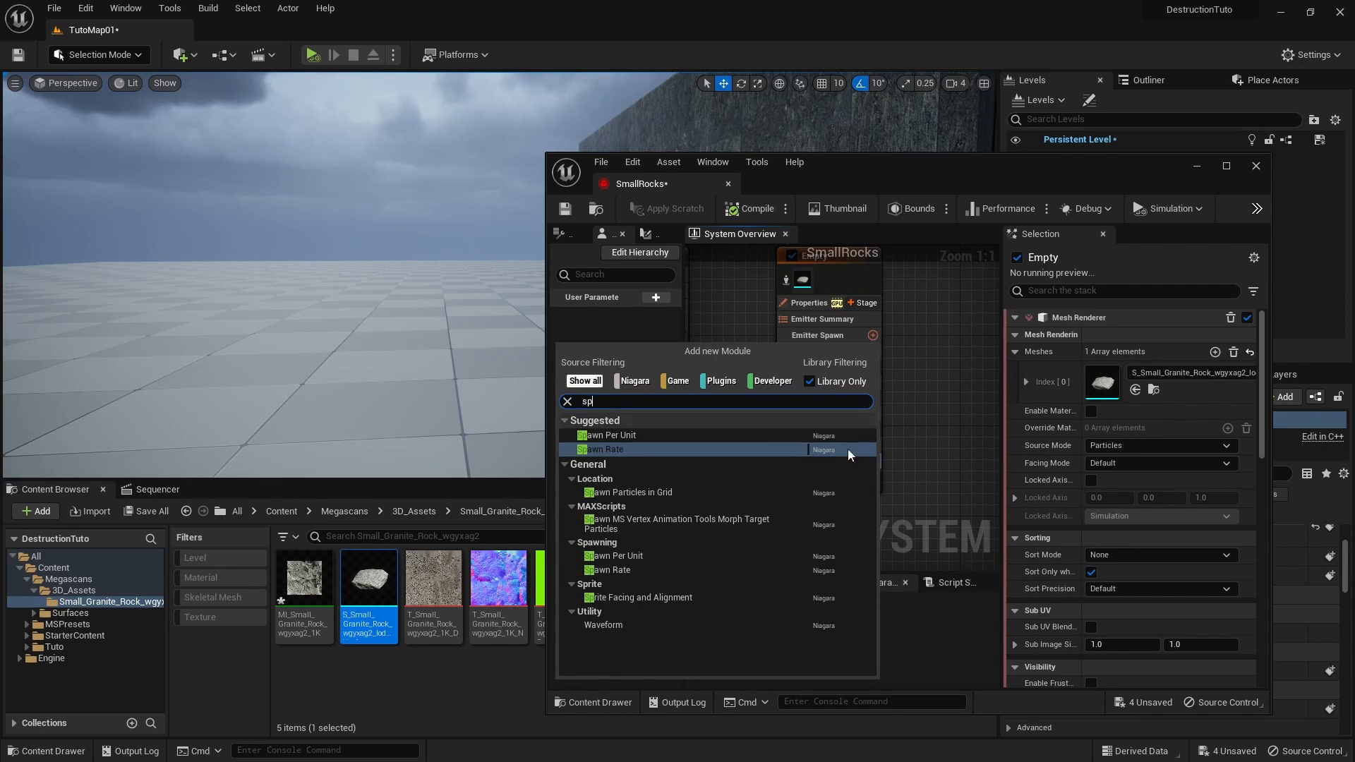
click(883, 337)
Step: Add a Spawn from Chaos module to the emitter's Emitter Update group
click(874, 352)
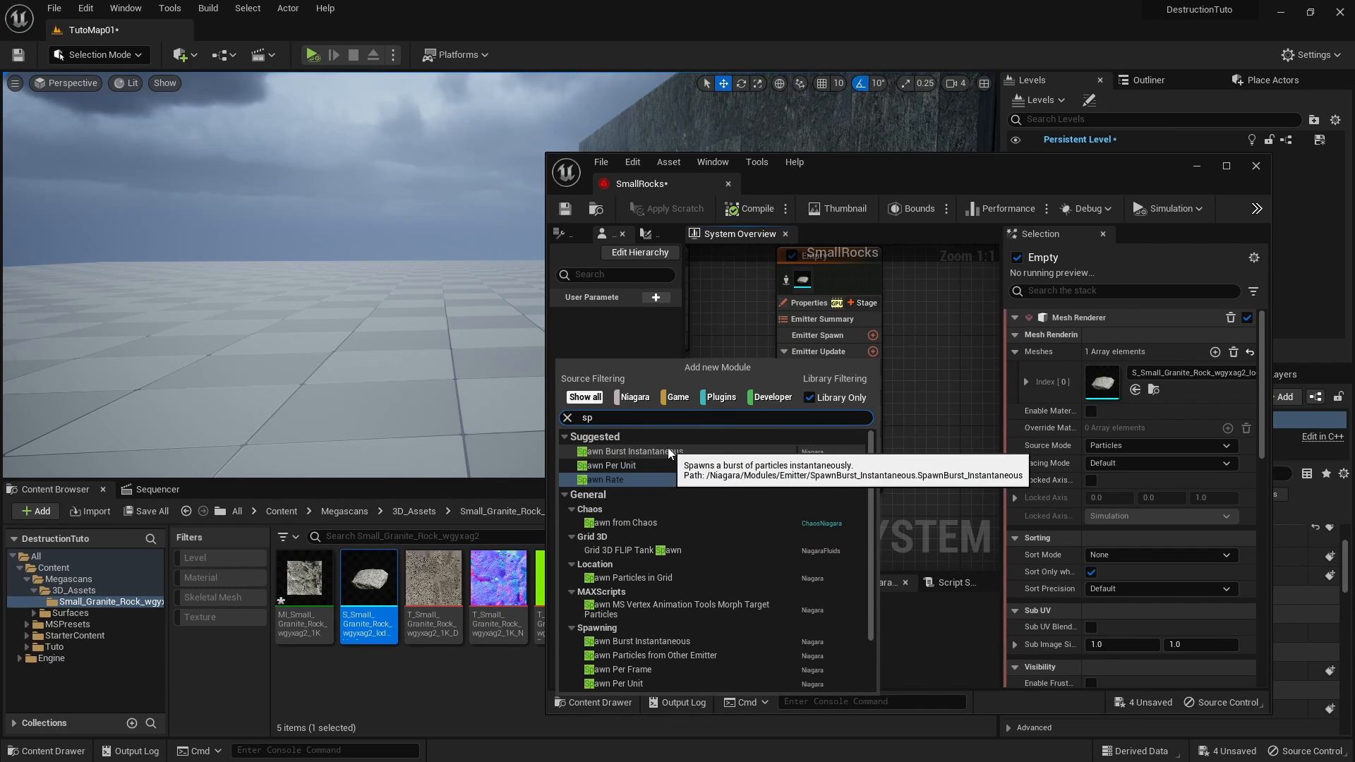
click(647, 522)
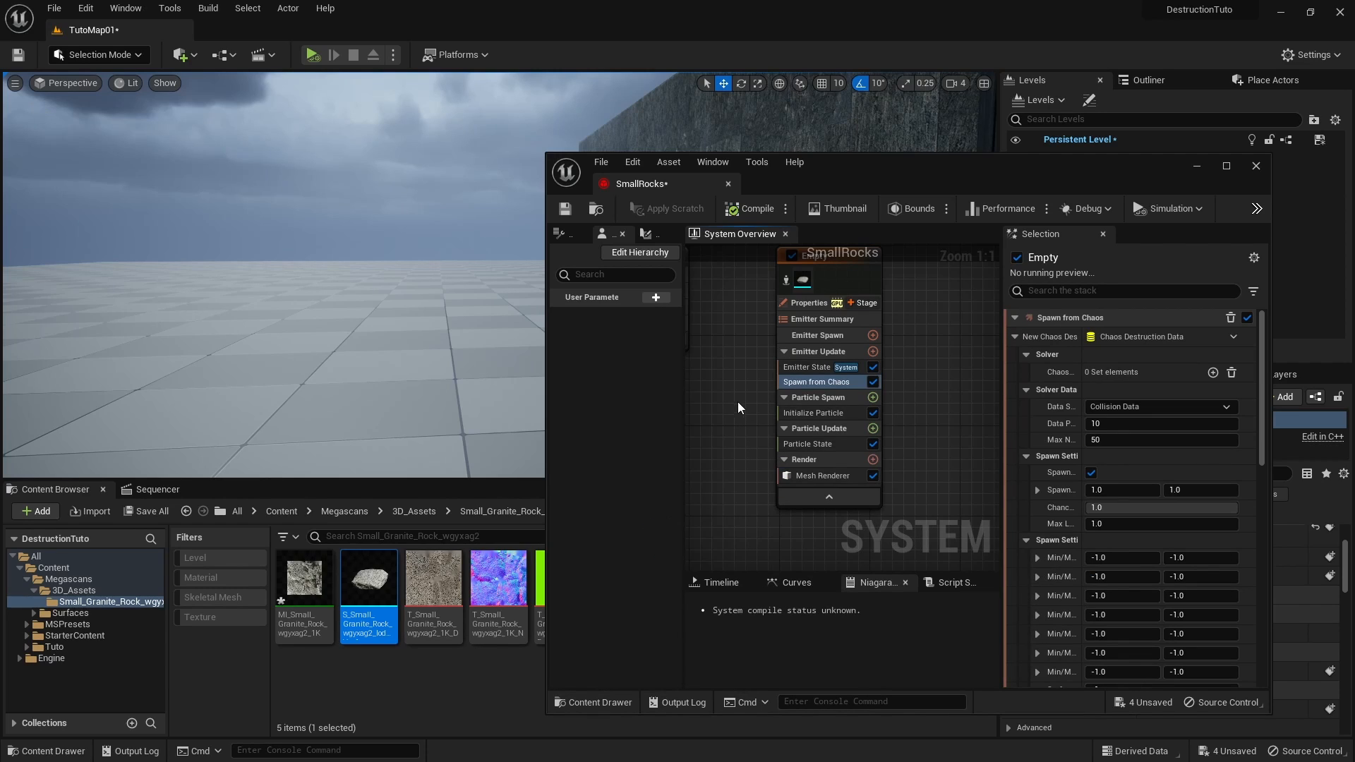
Step: Search the project plugins for "chaos" to check whether Chaos Niagara is enabled
click(86, 9)
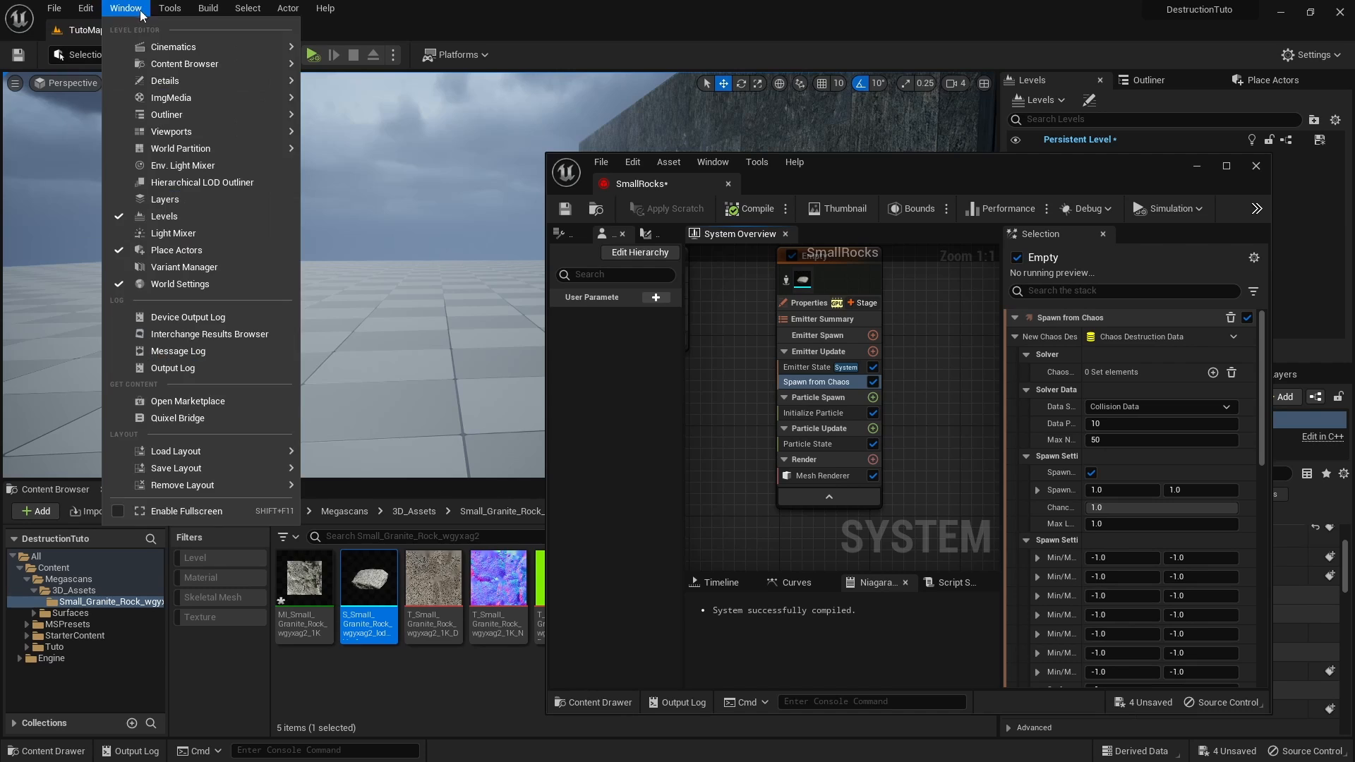
click(119, 226)
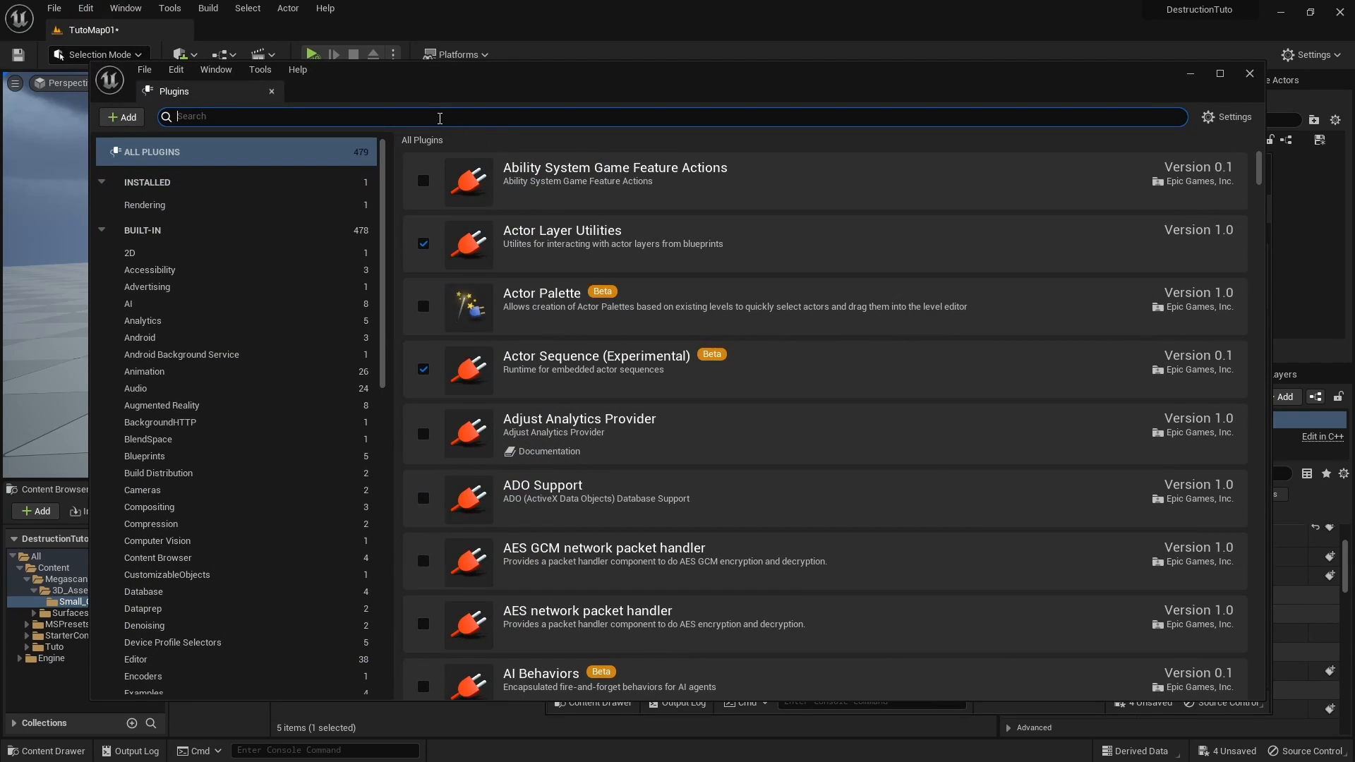
text(chaos)
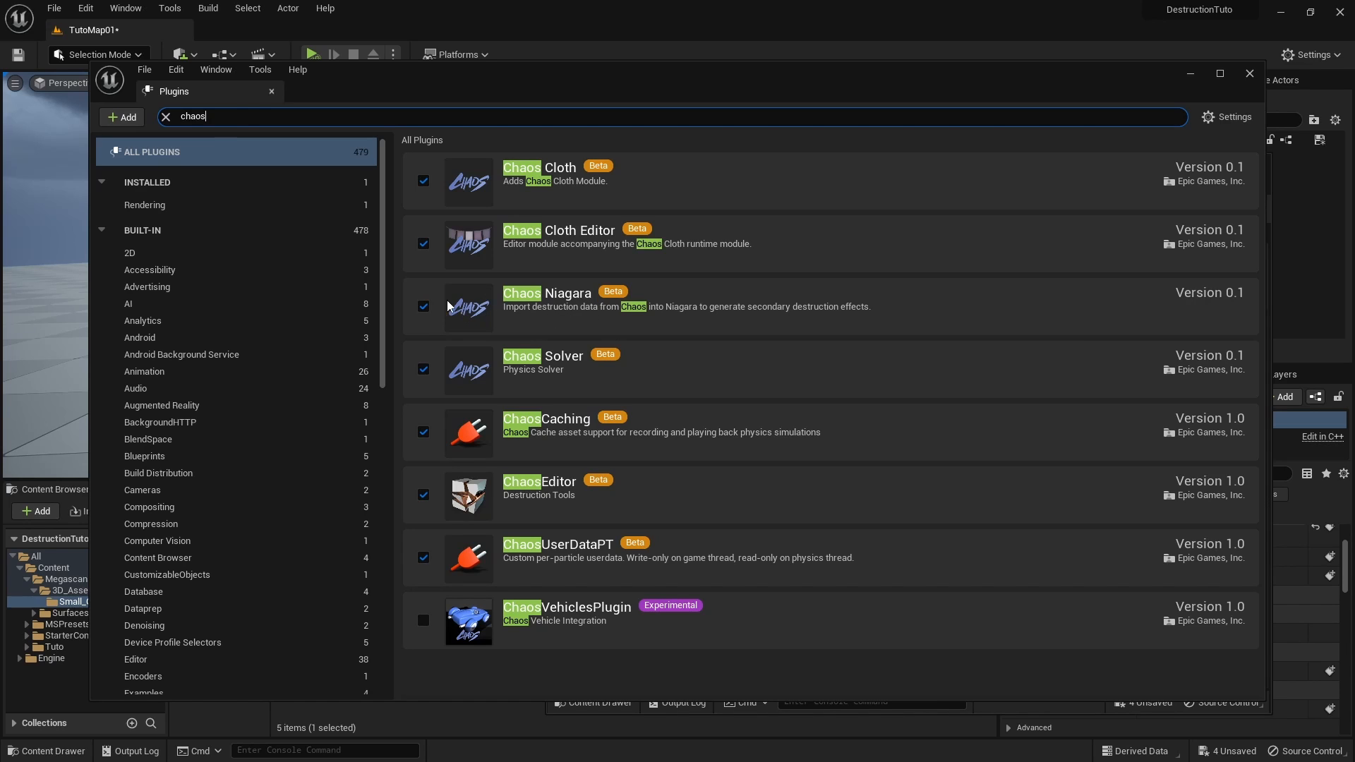
click(1250, 73)
Step: Make Spawn from Chaos read its Chaos Destruction Data from a new user parameter, and save the SmallRocks system
right_drag(421, 229, 498, 218)
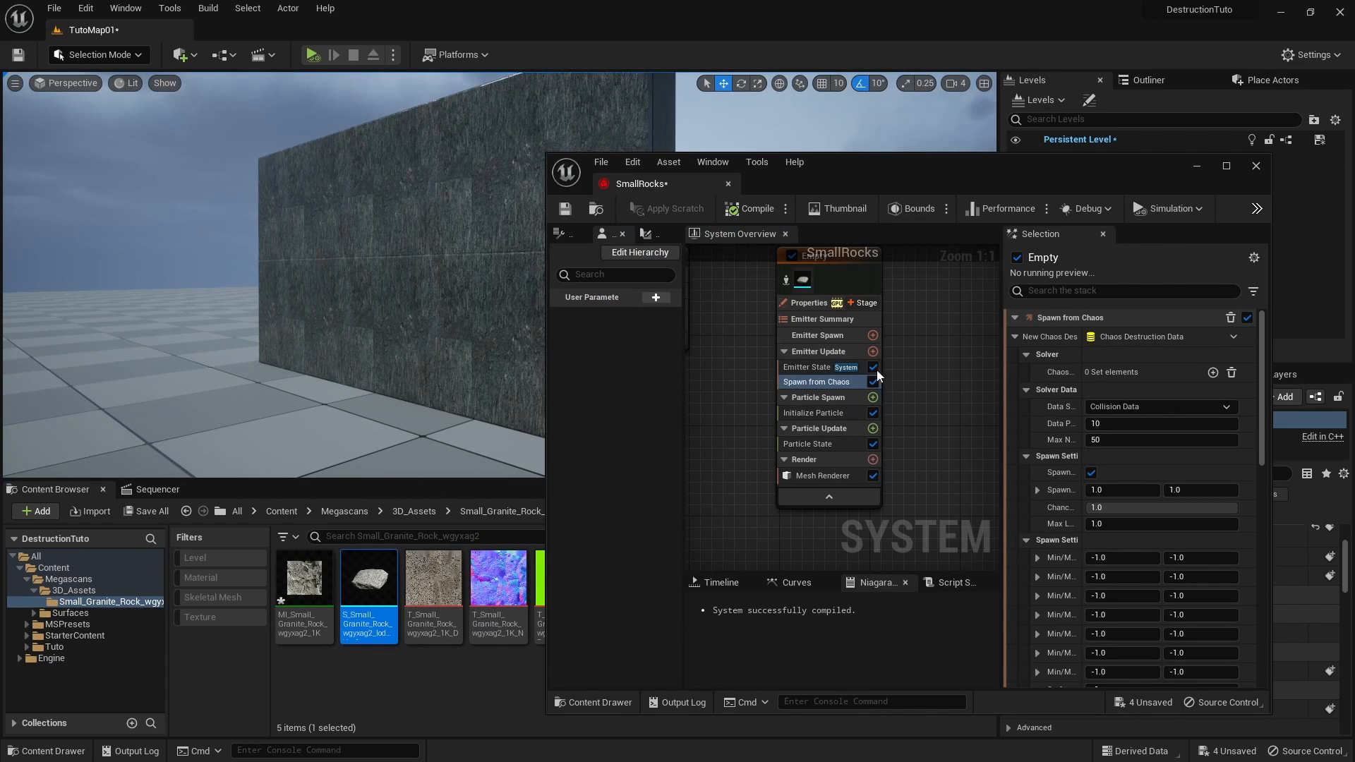
right_drag(735, 330, 753, 387)
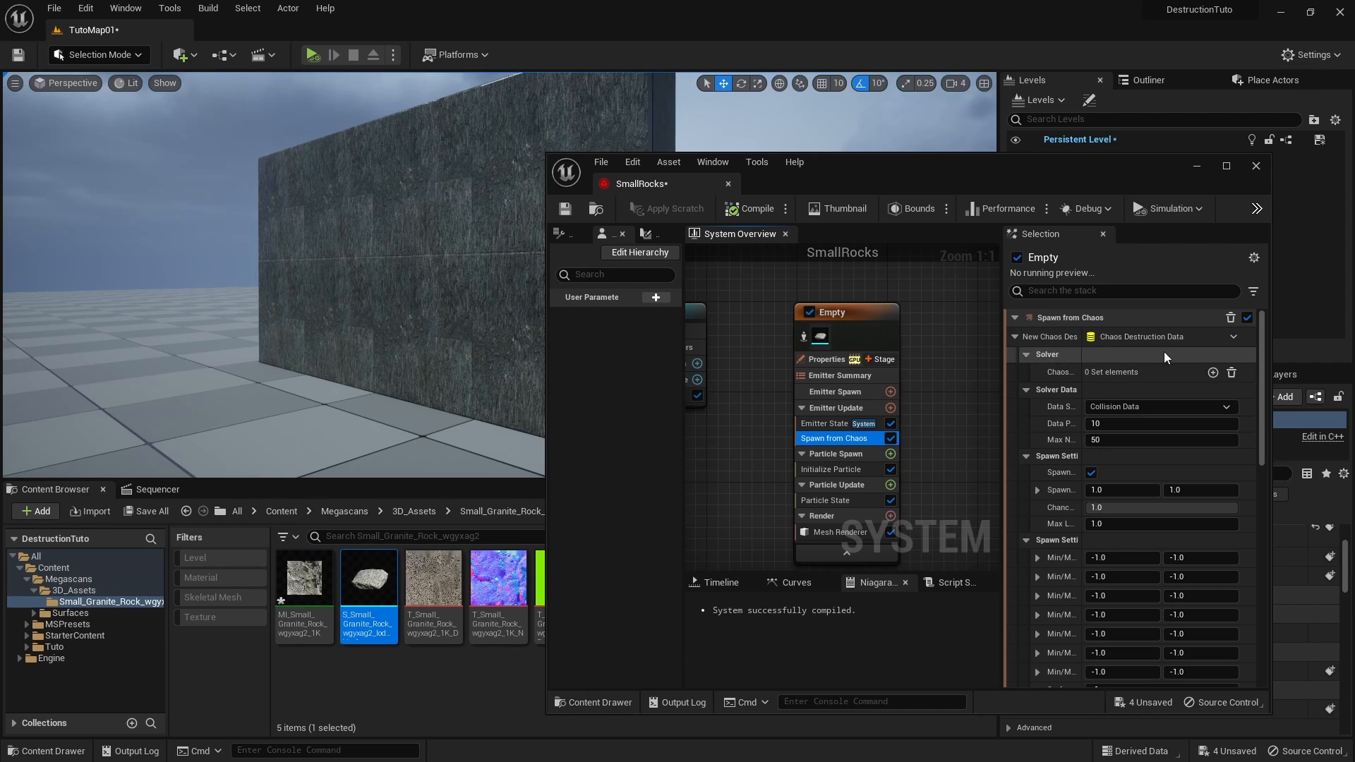
drag(1005, 348, 985, 348)
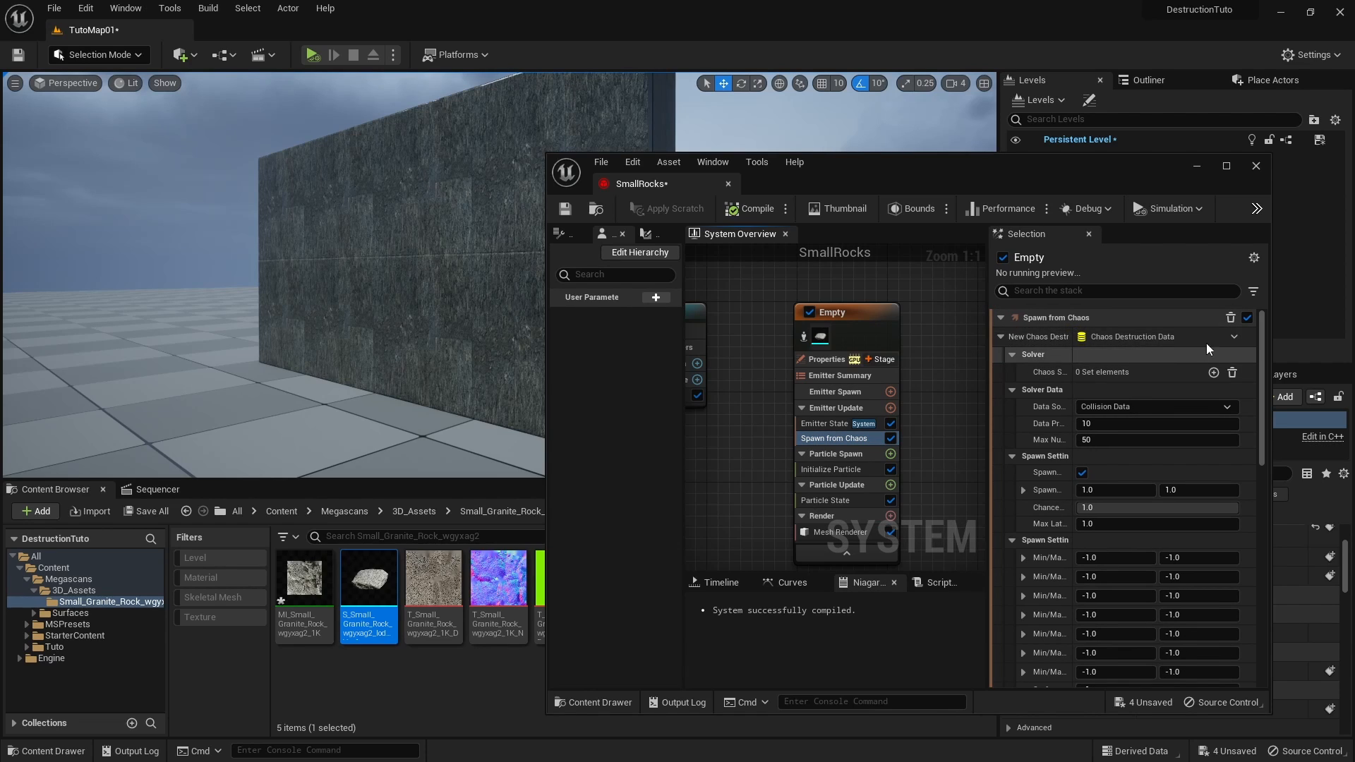
click(1235, 336)
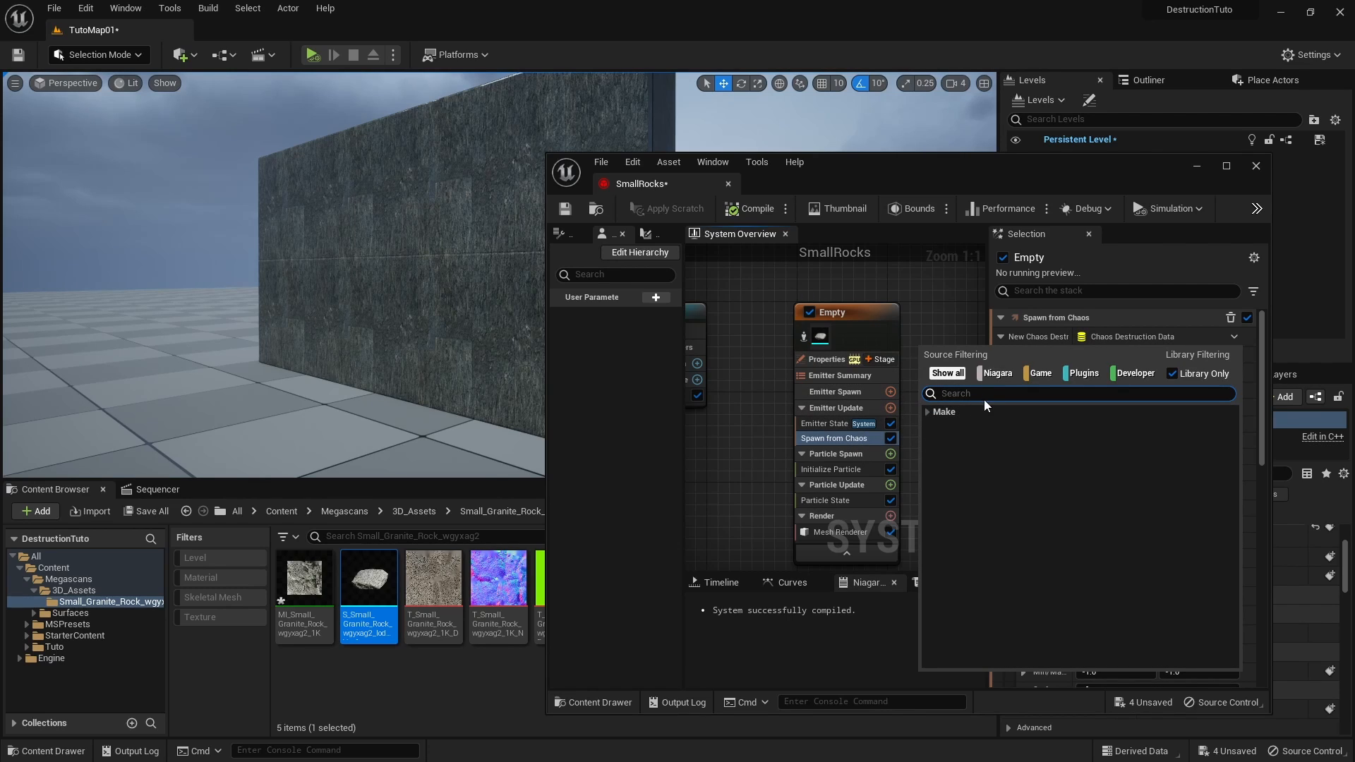
text(us)
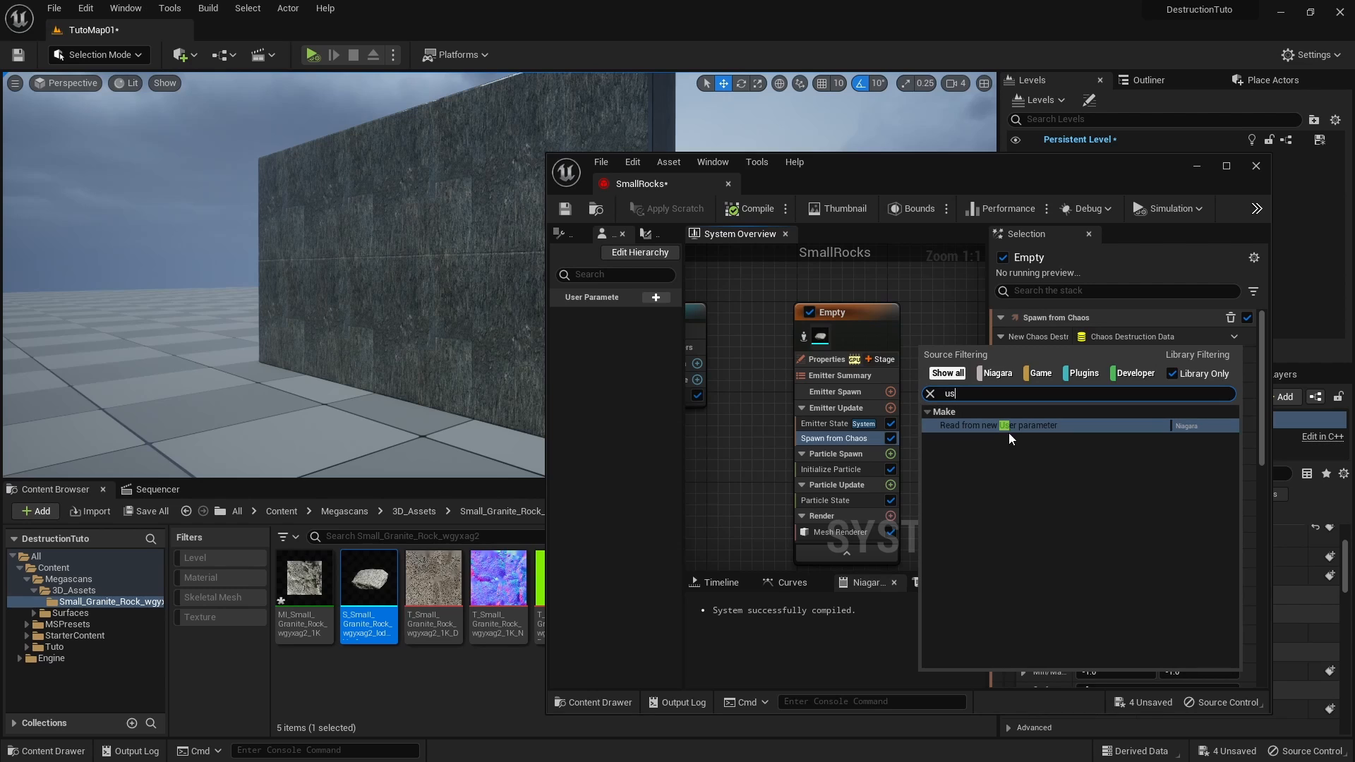
click(990, 426)
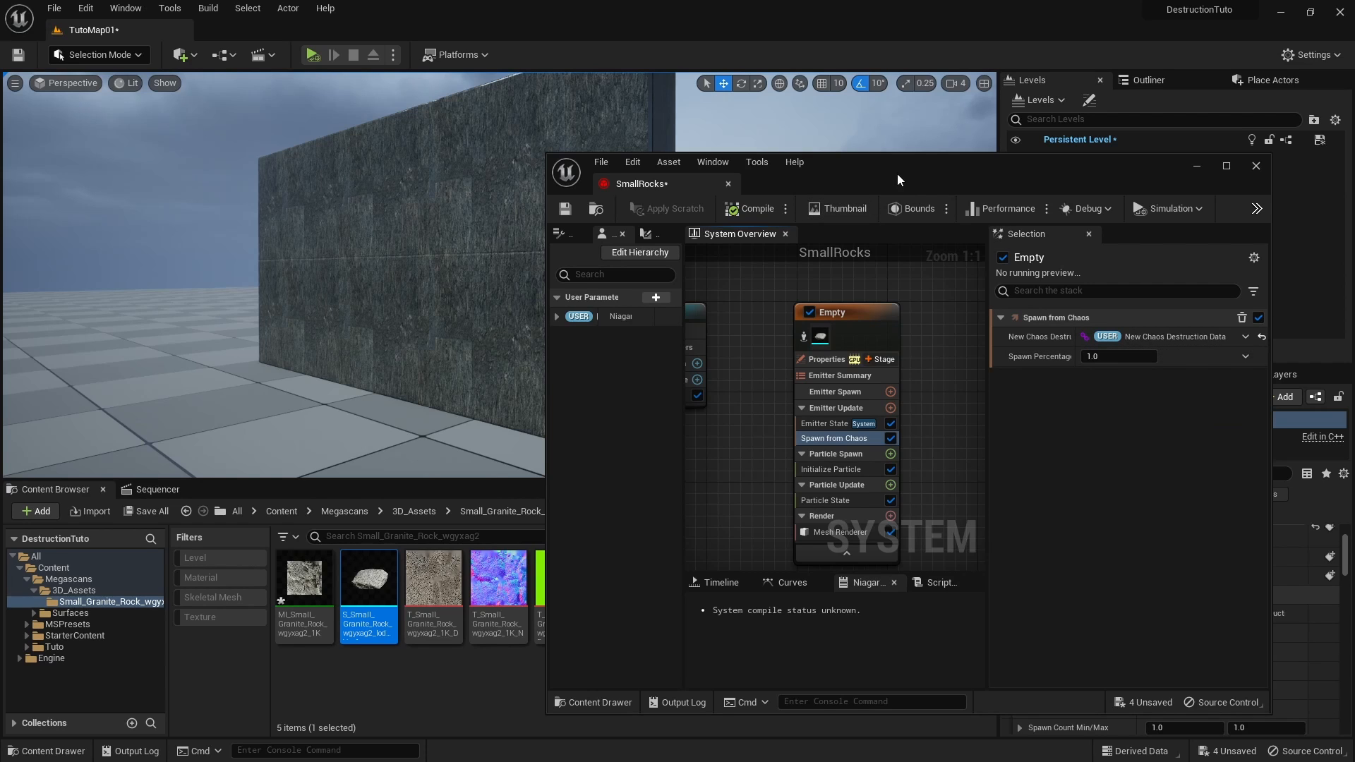
click(565, 209)
Step: Uncover the placed SmallRocks actor's details and expand New Chaos Destruction Data under its User Parameters
drag(827, 172, 686, 453)
key(f)
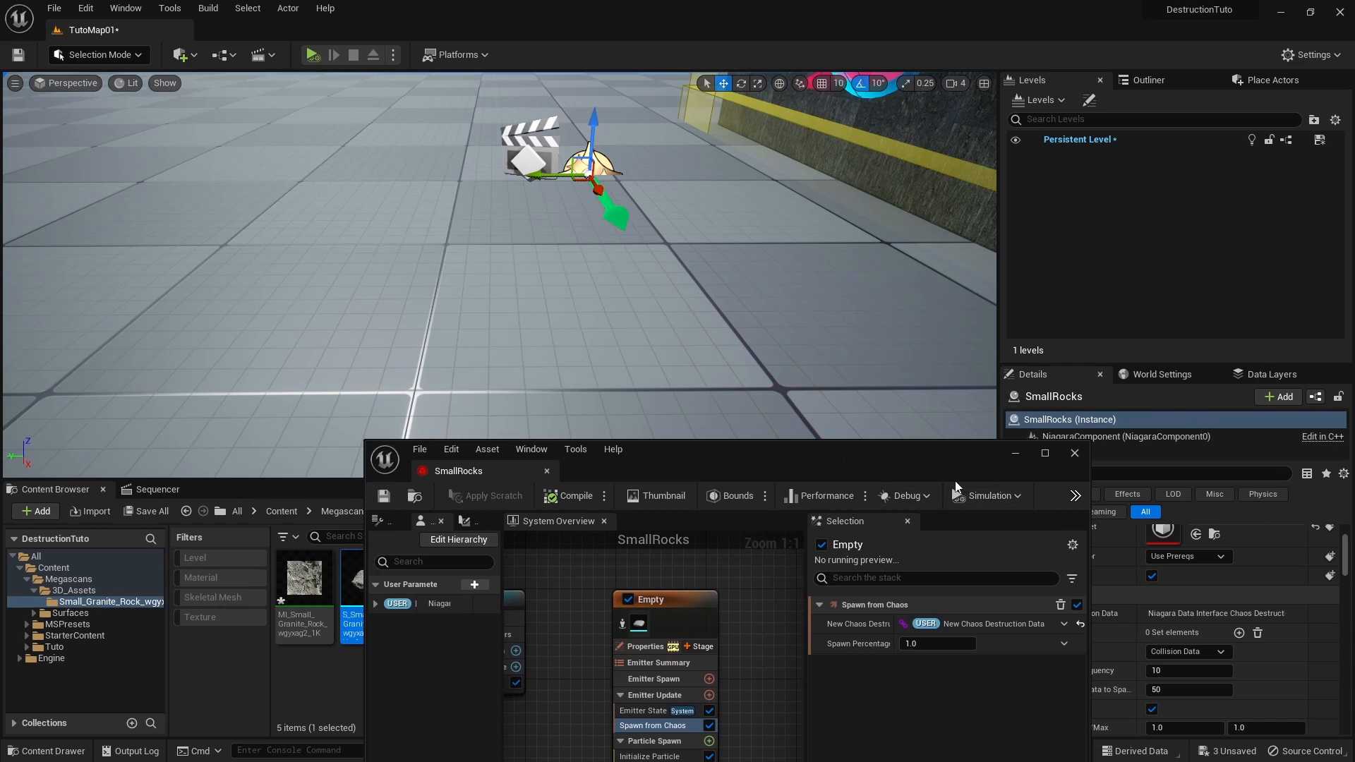
drag(955, 481, 630, 514)
scroll(1142, 659, up, 3)
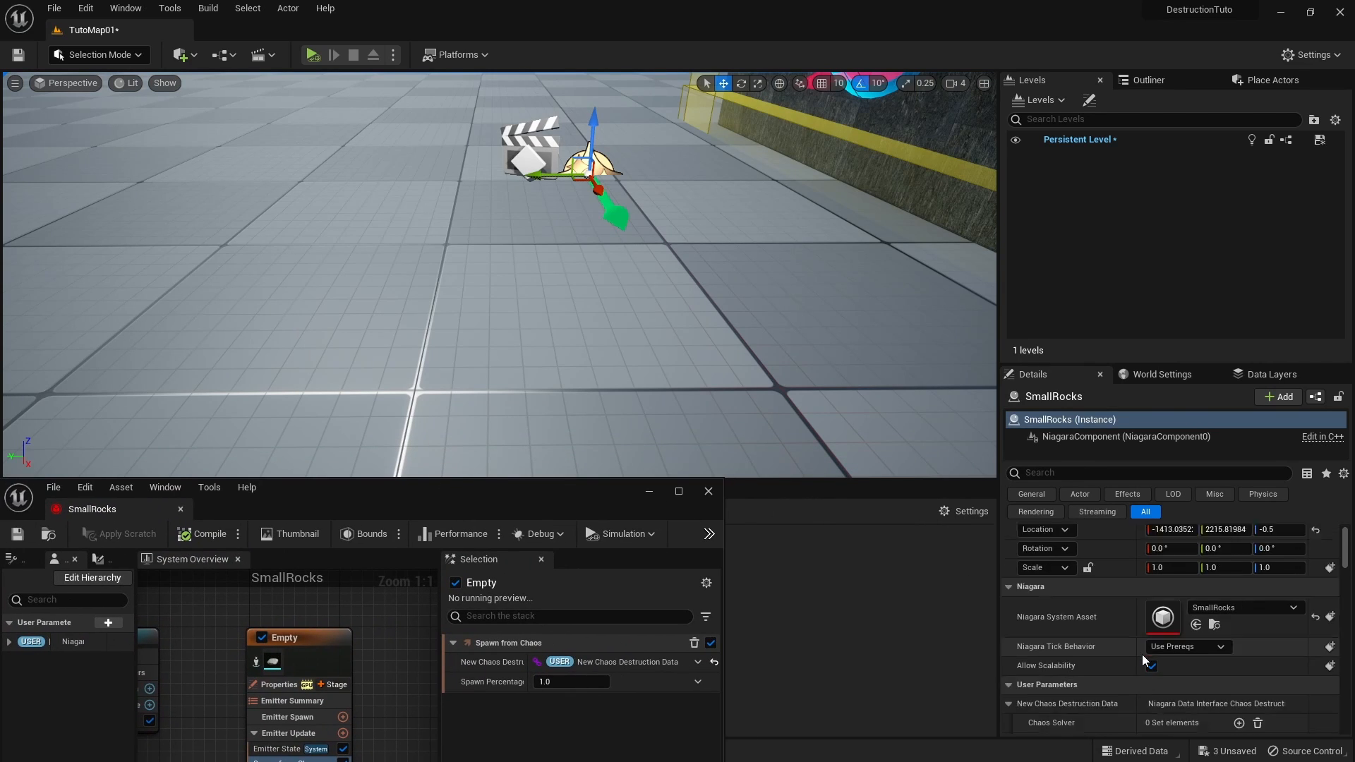
scroll(1141, 654, down, 2)
scroll(1063, 599, down, 2)
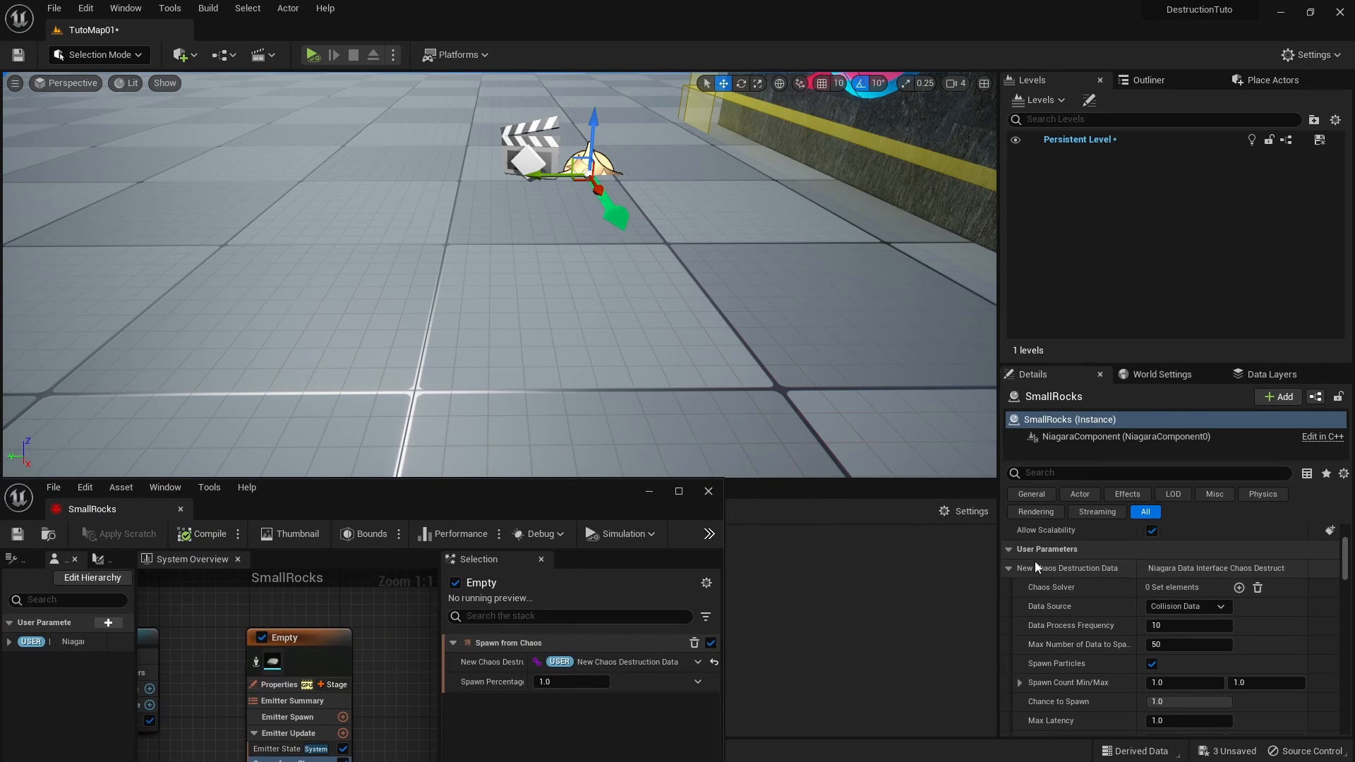
click(1015, 551)
click(1011, 549)
click(1009, 569)
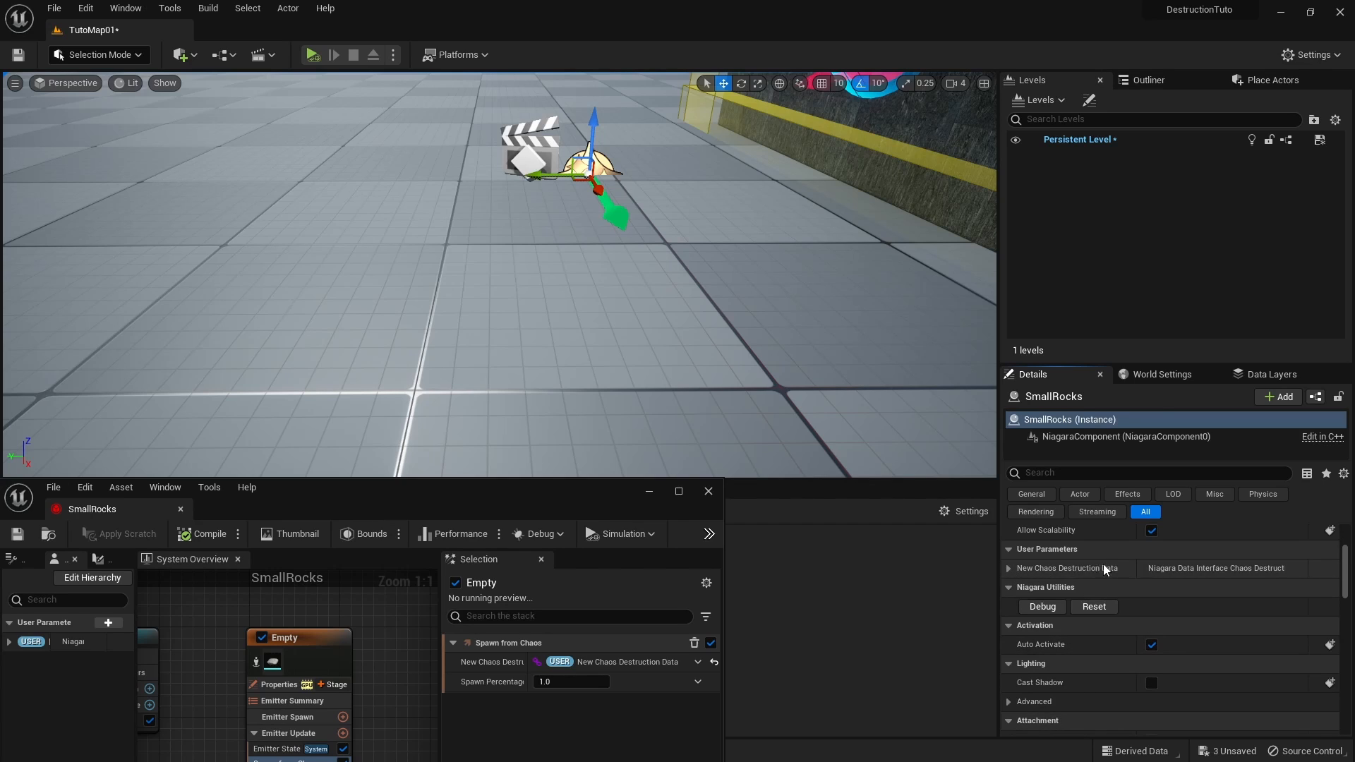
click(1011, 569)
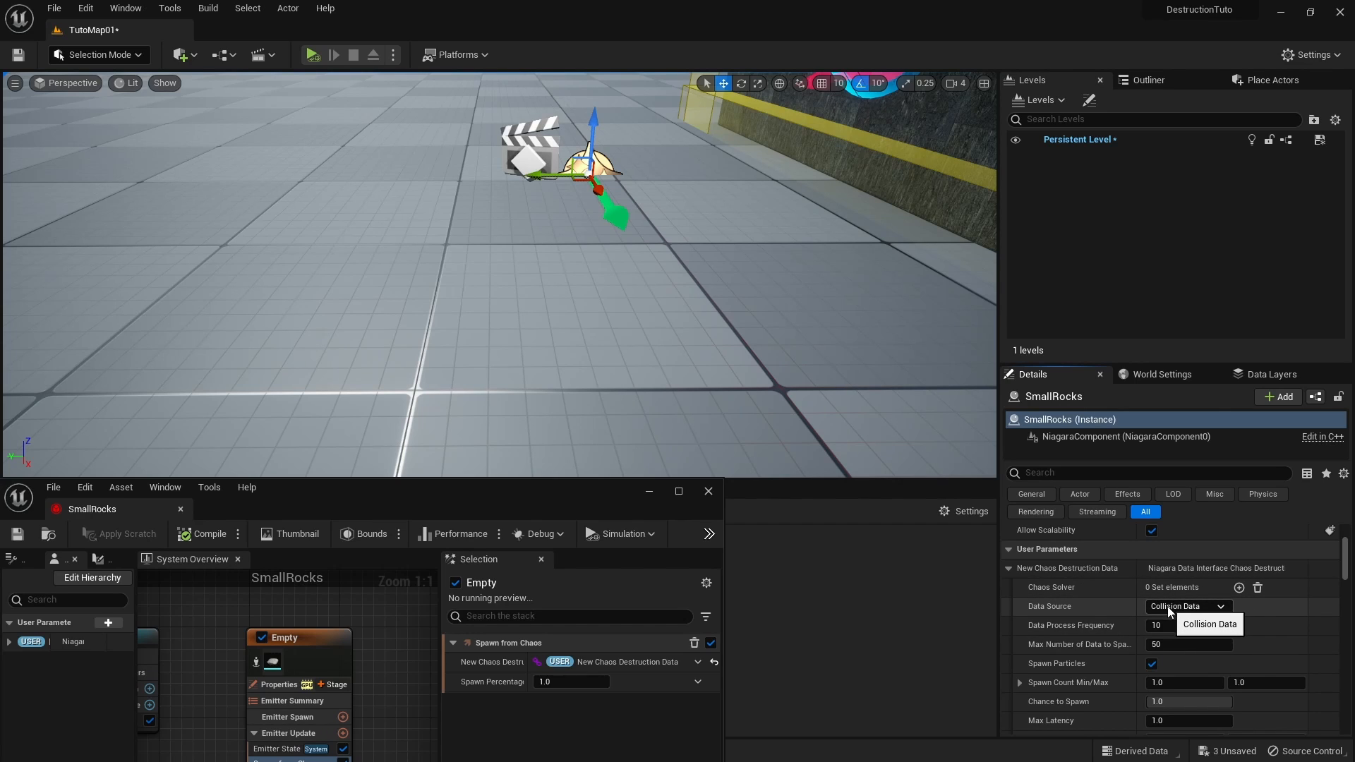
Step: Set the Data Source of the actor's New Chaos Destruction Data to Breaking Data
click(1220, 607)
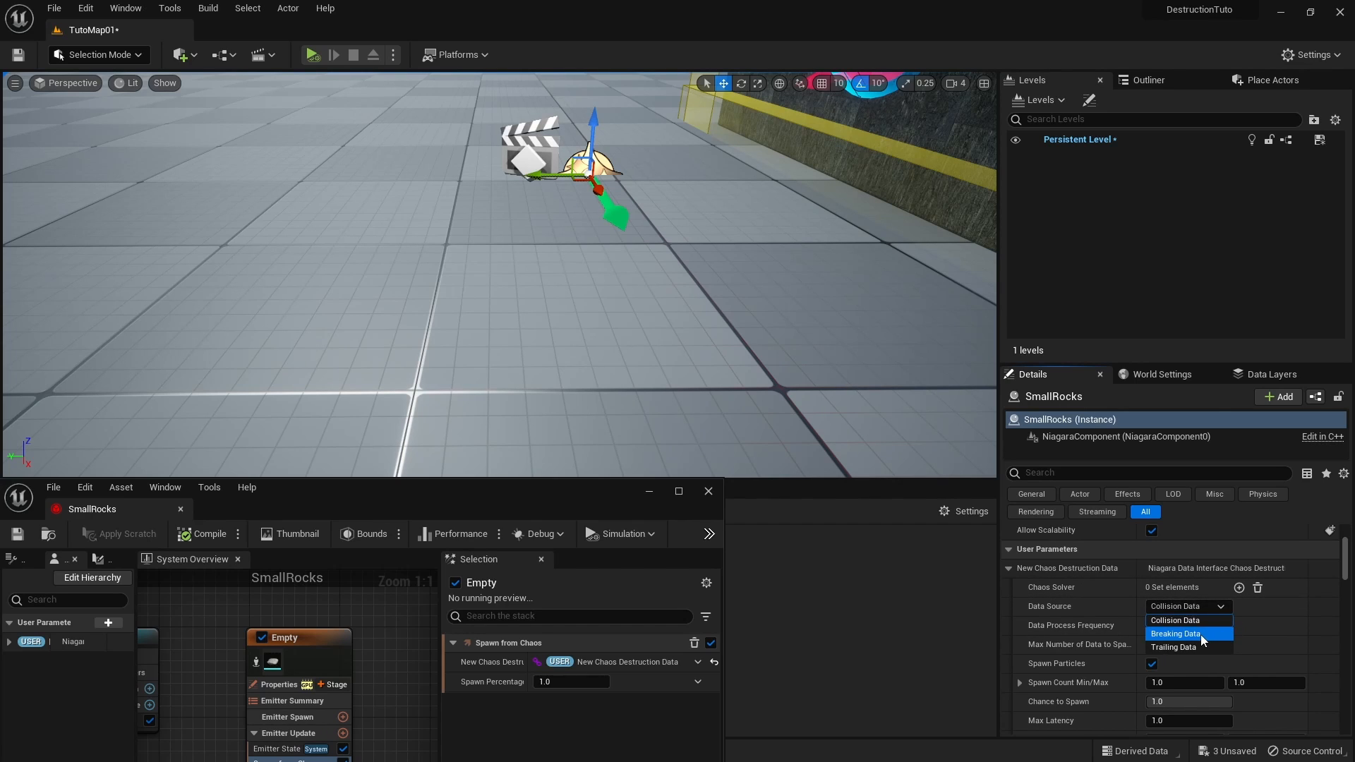
right_drag(826, 358, 886, 267)
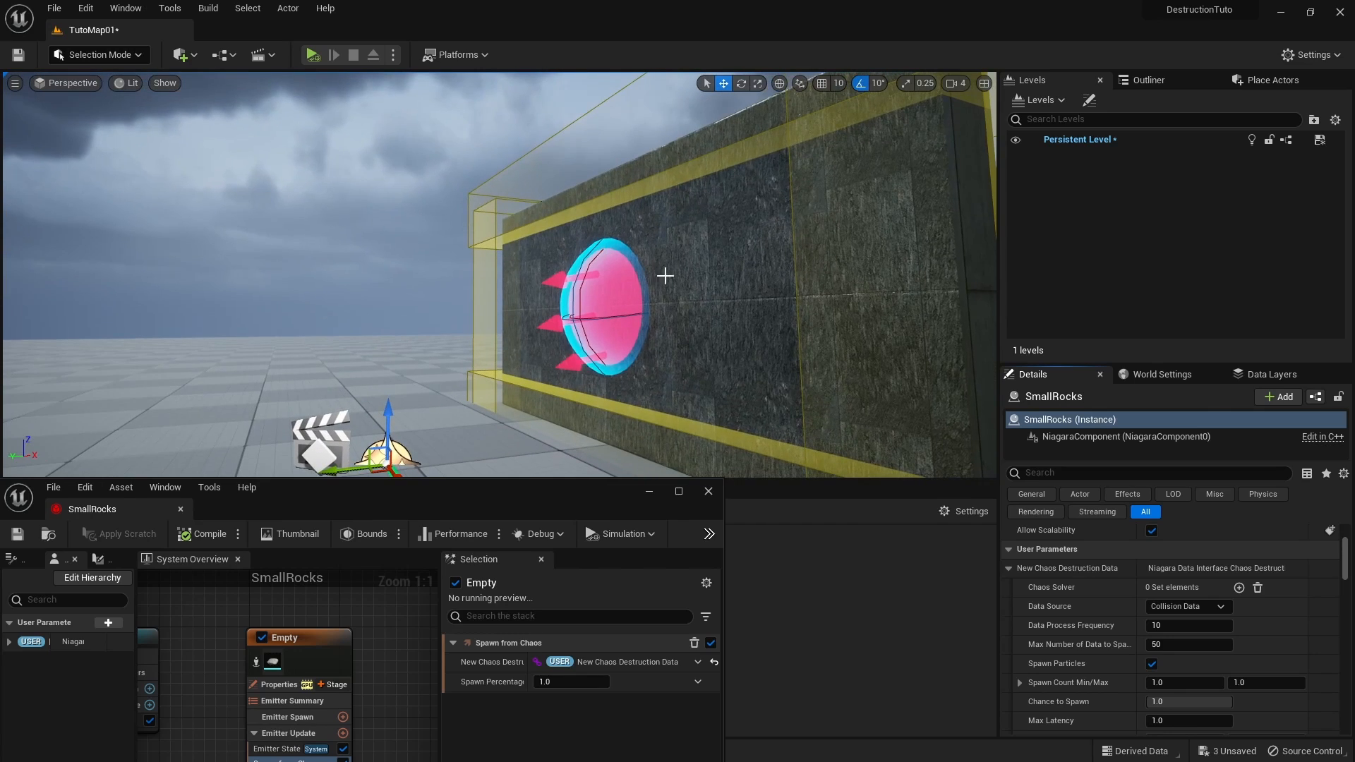
click(1203, 607)
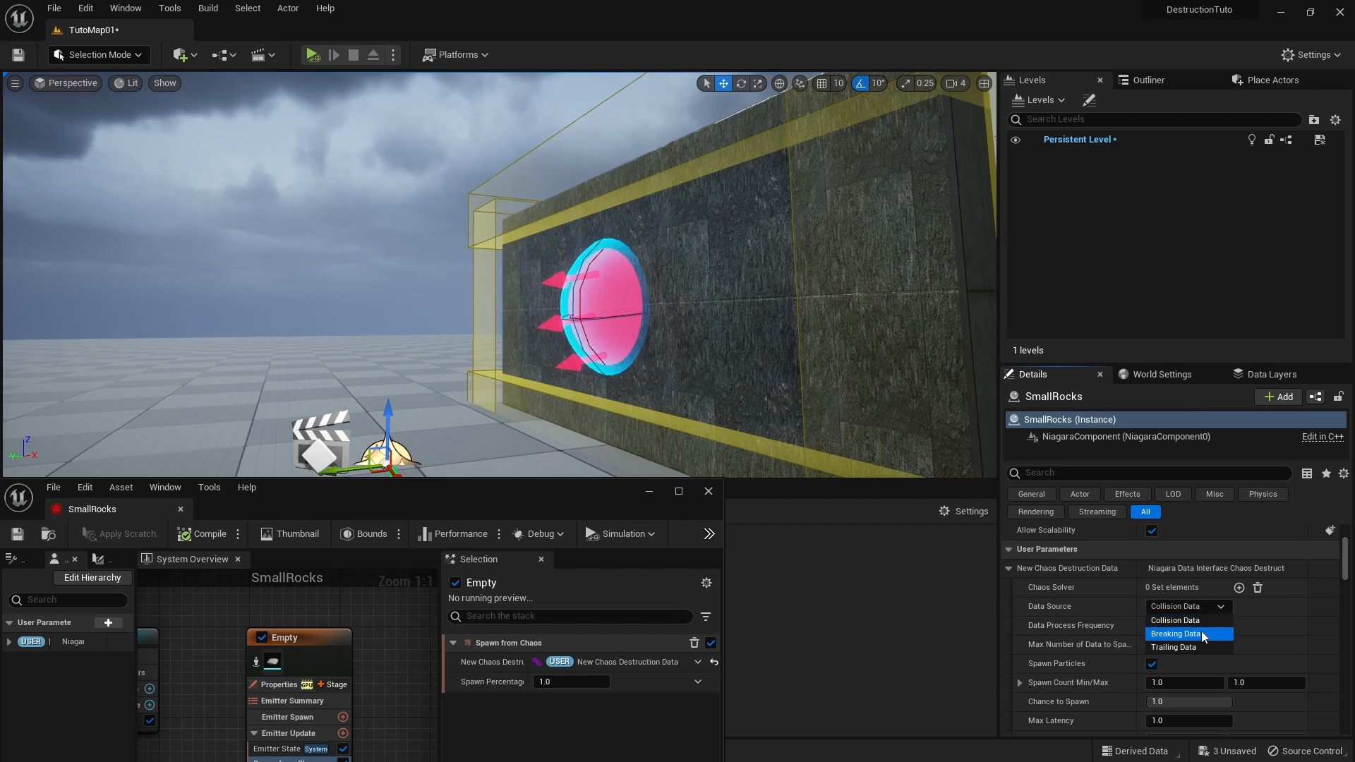
click(1201, 632)
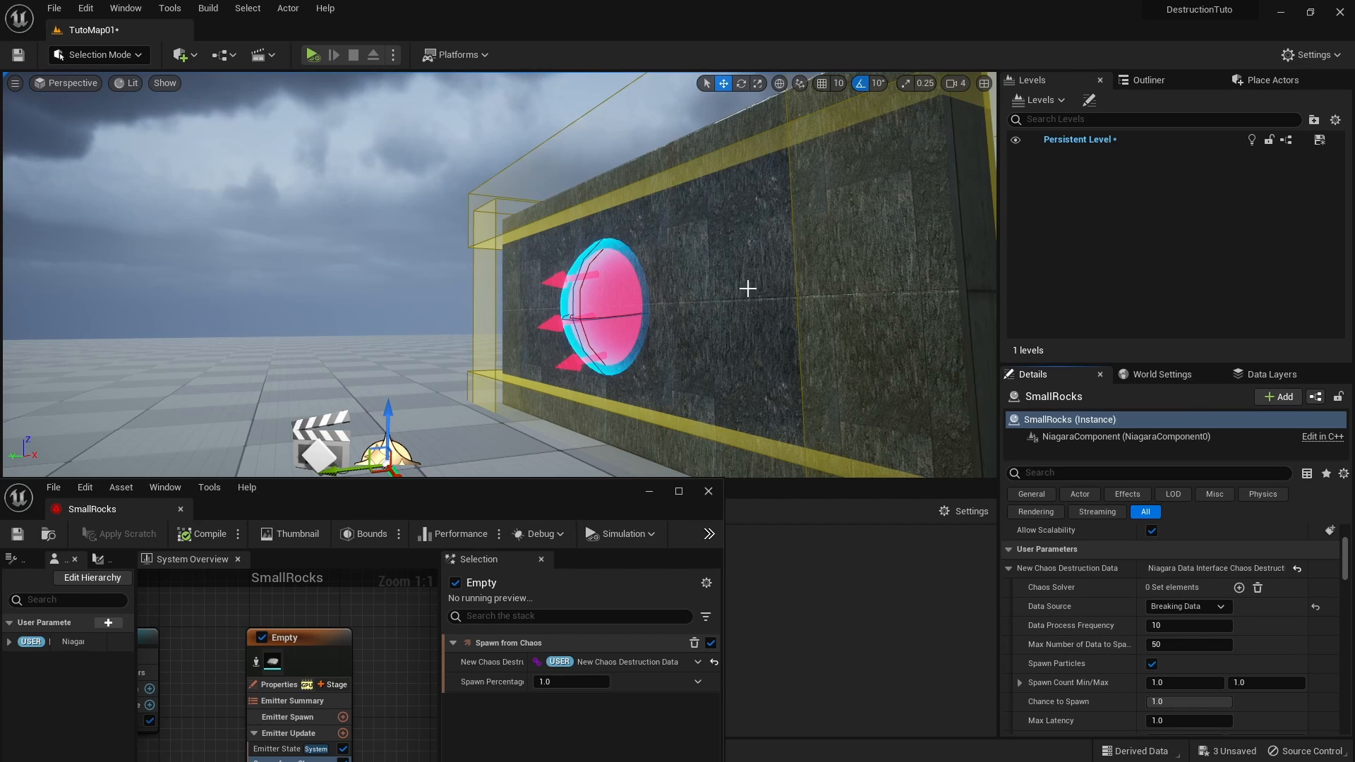
Step: Bring the full Niagara editor back into view and inspect the emitter's Initialize Particle settings and Particle Update group
drag(373, 498, 928, 382)
right_drag(465, 396, 466, 435)
key(w)
key(s)
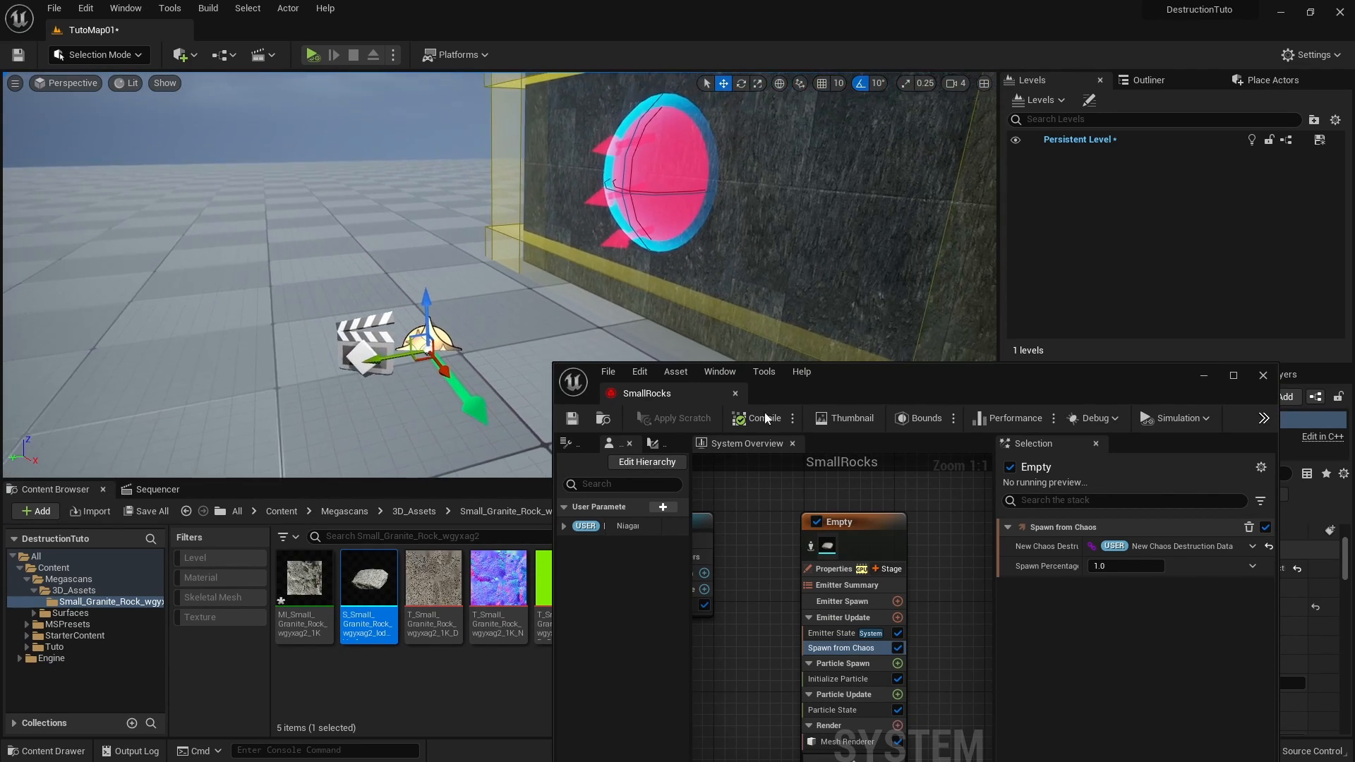
right_drag(972, 645, 920, 520)
click(817, 554)
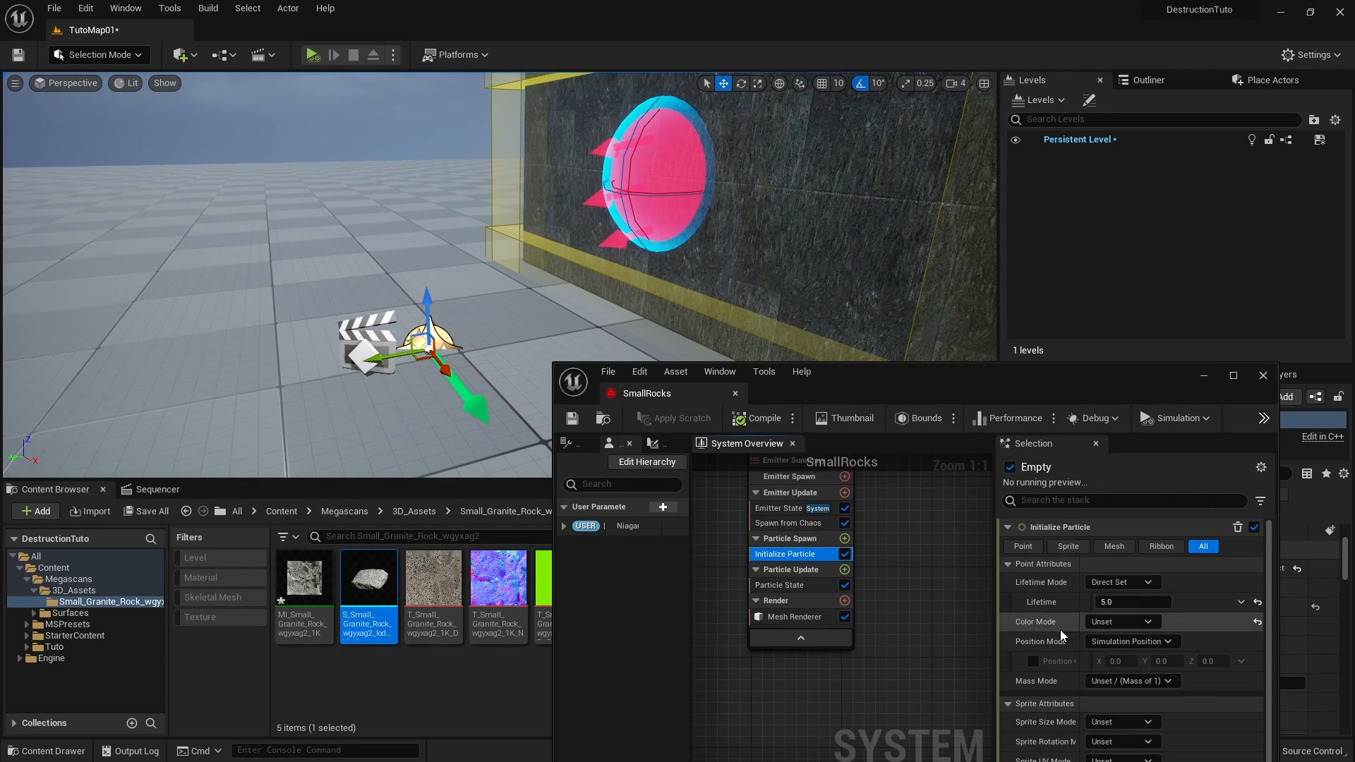
click(821, 573)
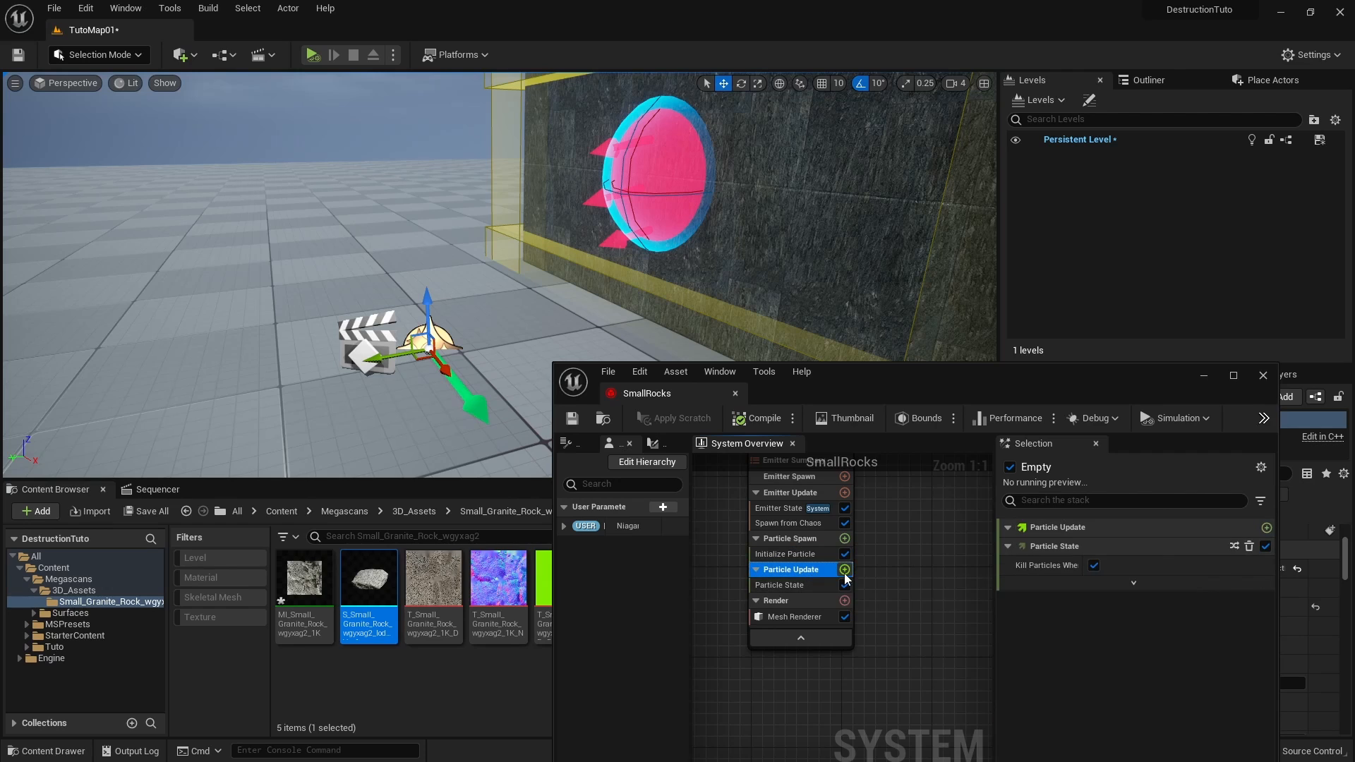
click(844, 569)
click(883, 563)
right_drag(883, 563, 918, 578)
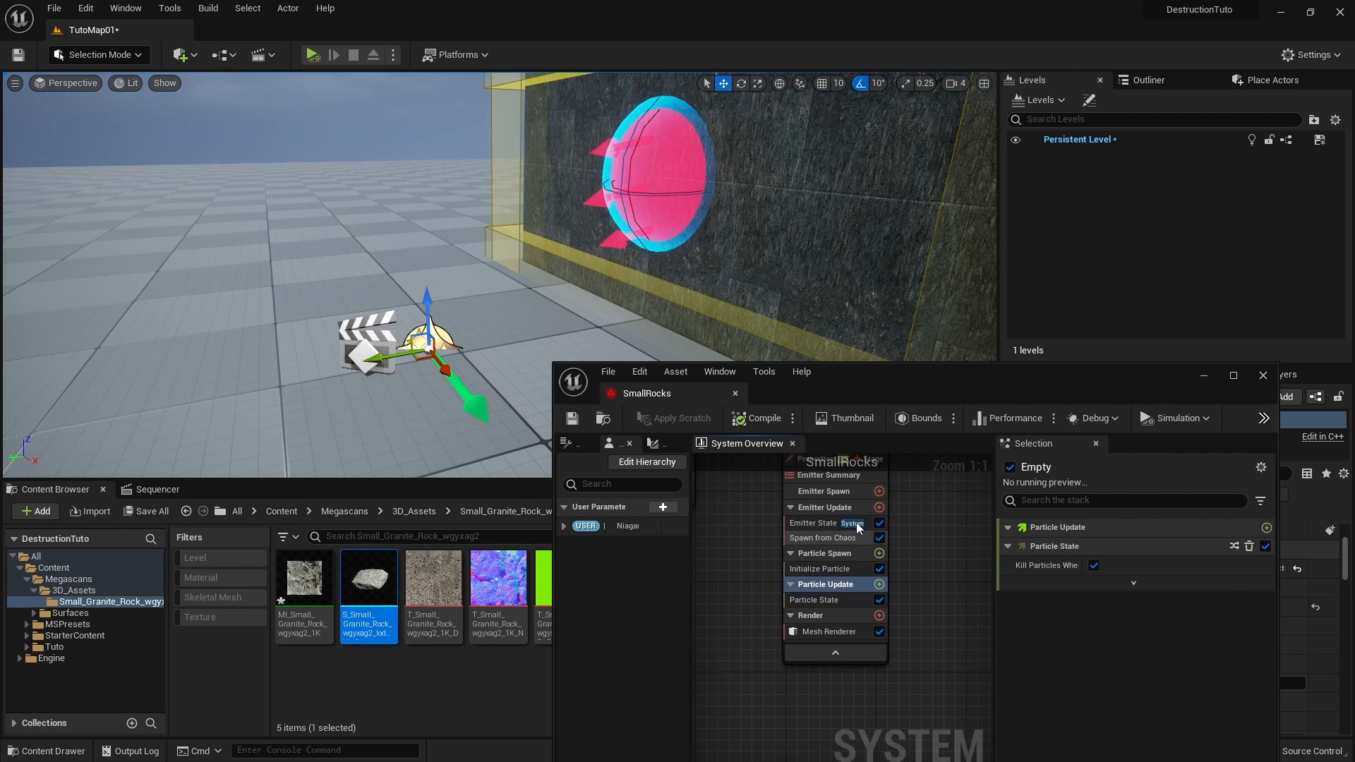
right_drag(809, 495, 812, 563)
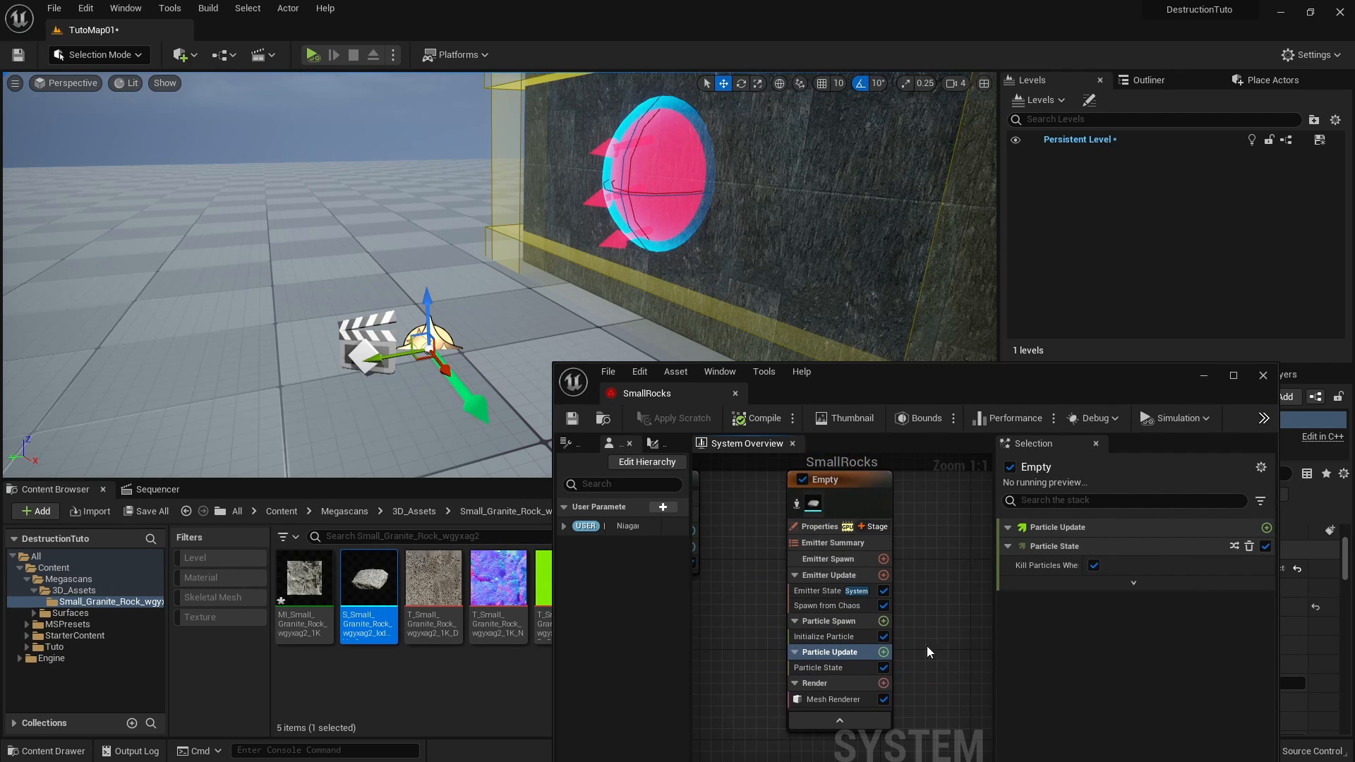
right_drag(926, 646, 794, 551)
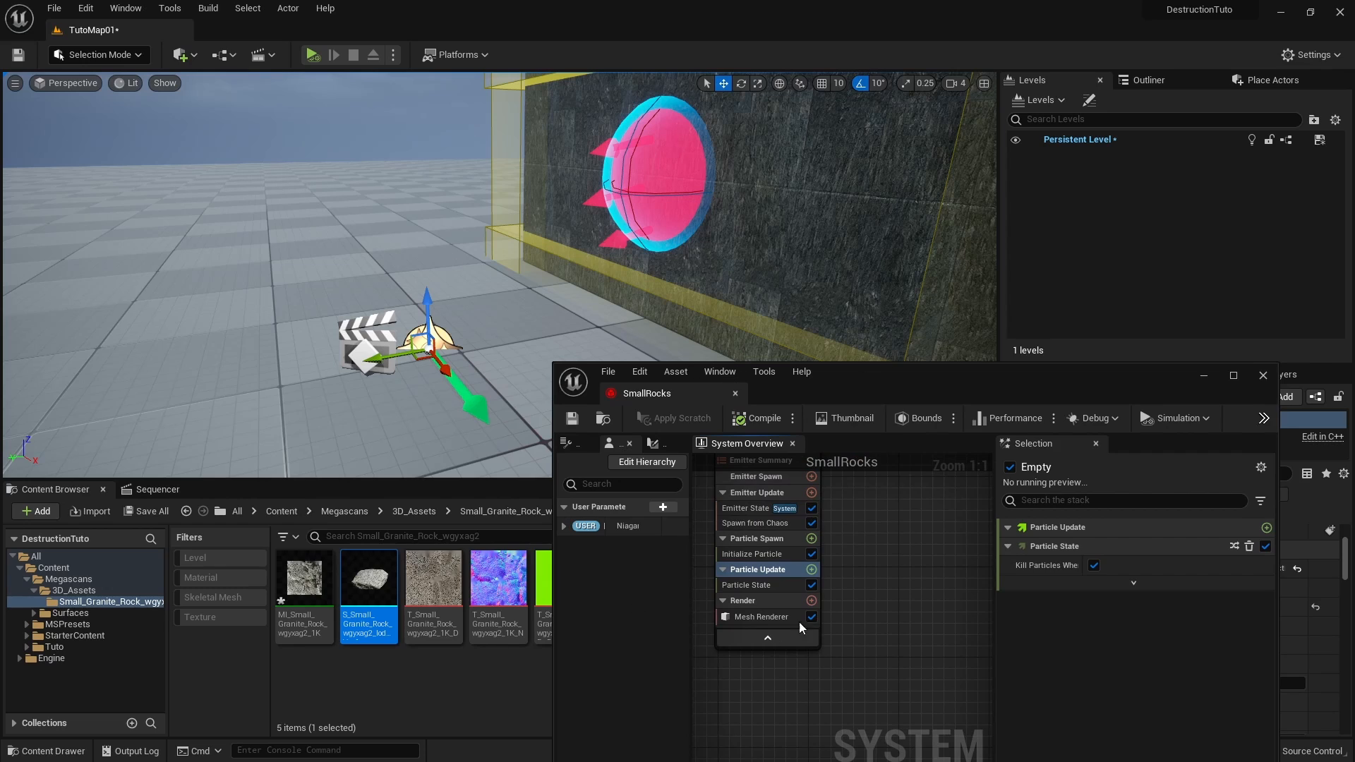
click(812, 569)
text(ch)
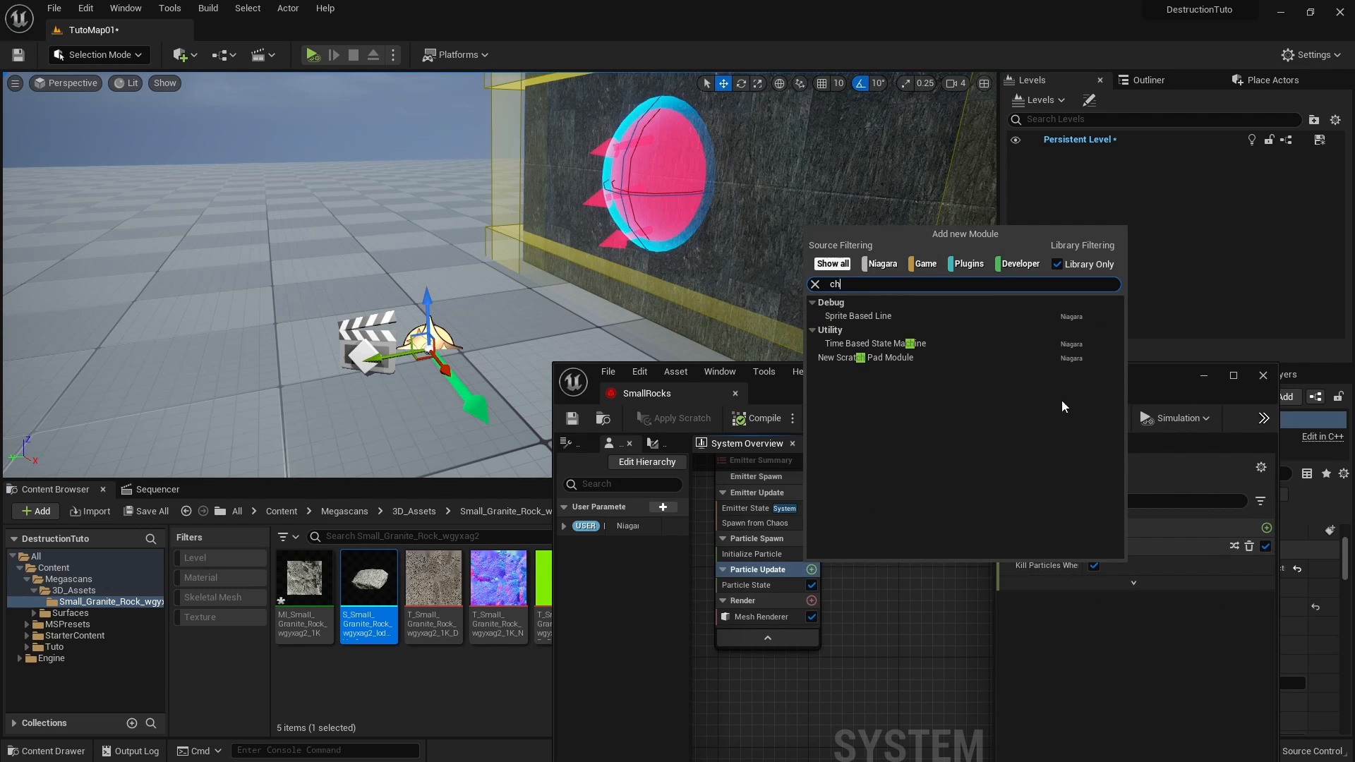
click(900, 591)
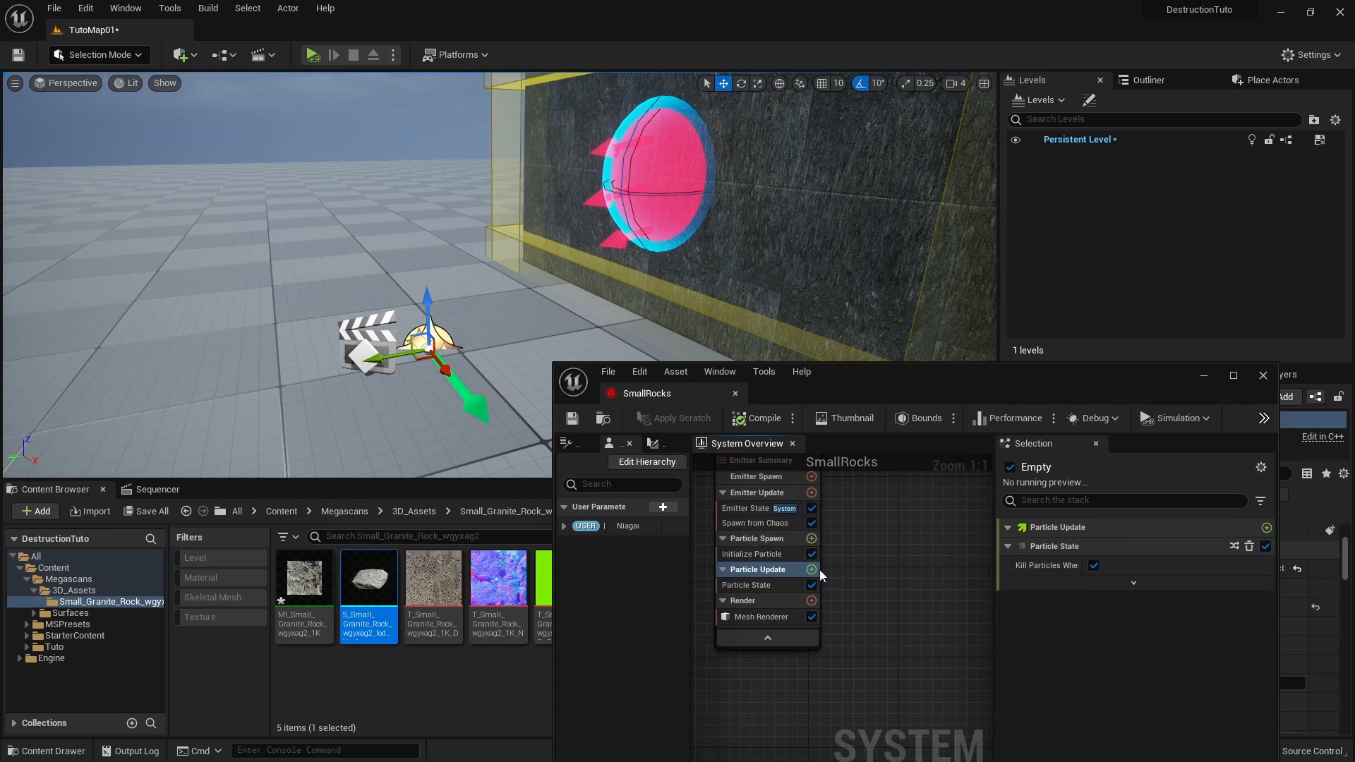
click(813, 569)
text(ch)
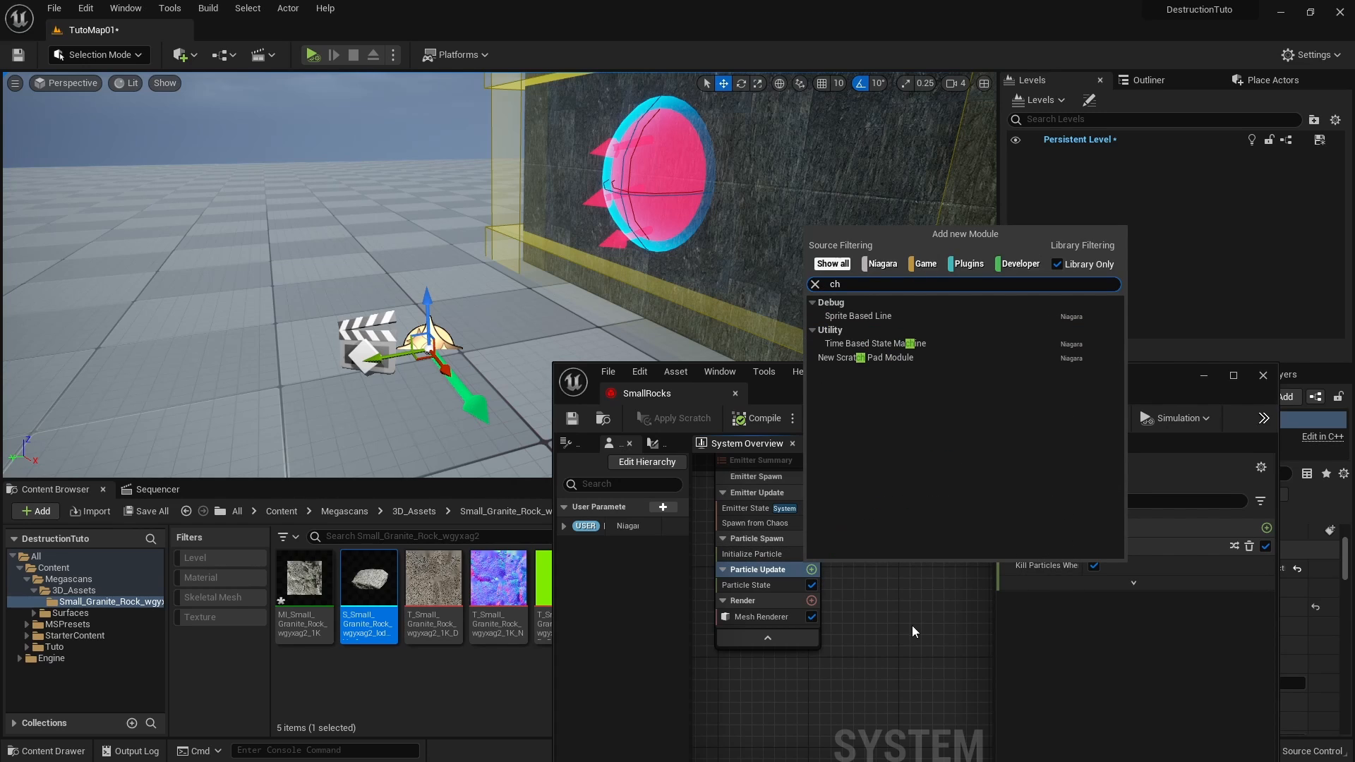
click(912, 625)
Step: Add an Apply Chaos Data module to the emitter's Particle Spawn group
click(811, 538)
text(c)
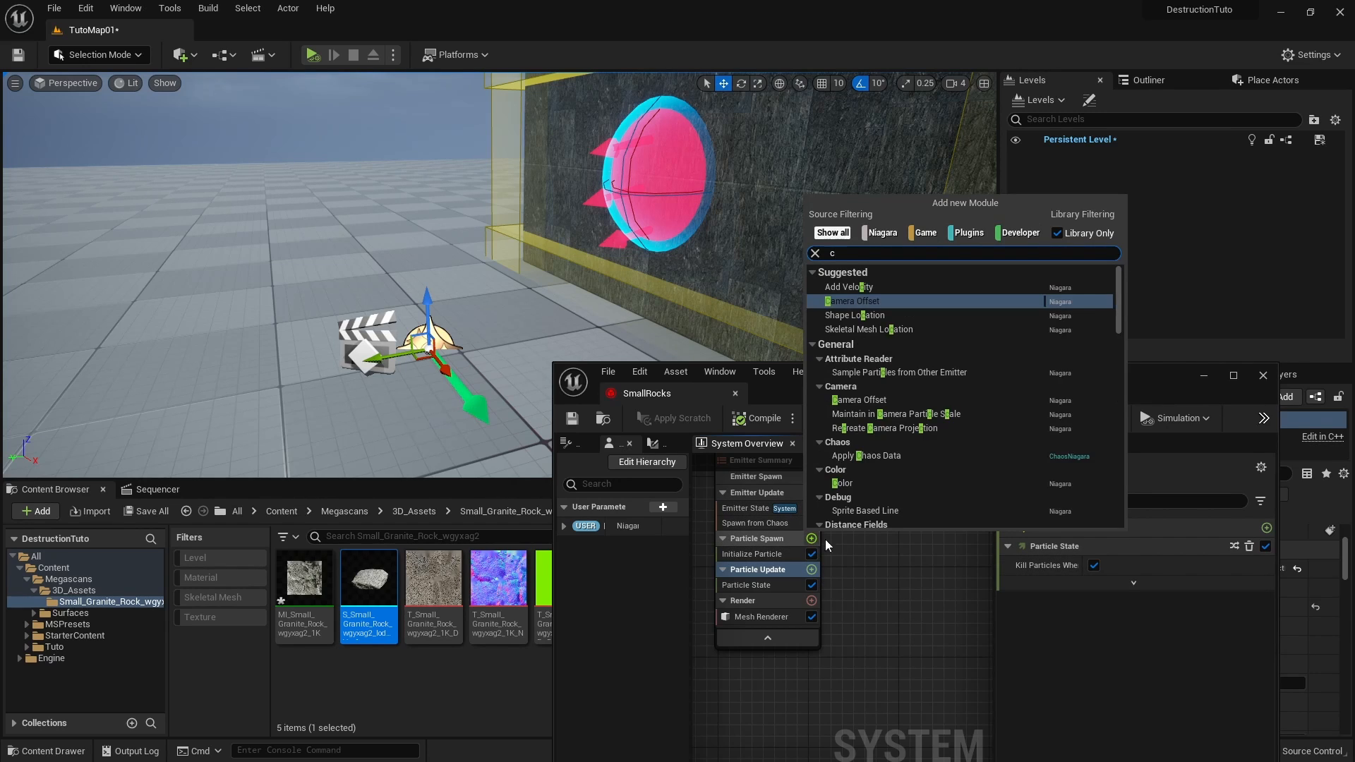
text(h)
click(887, 285)
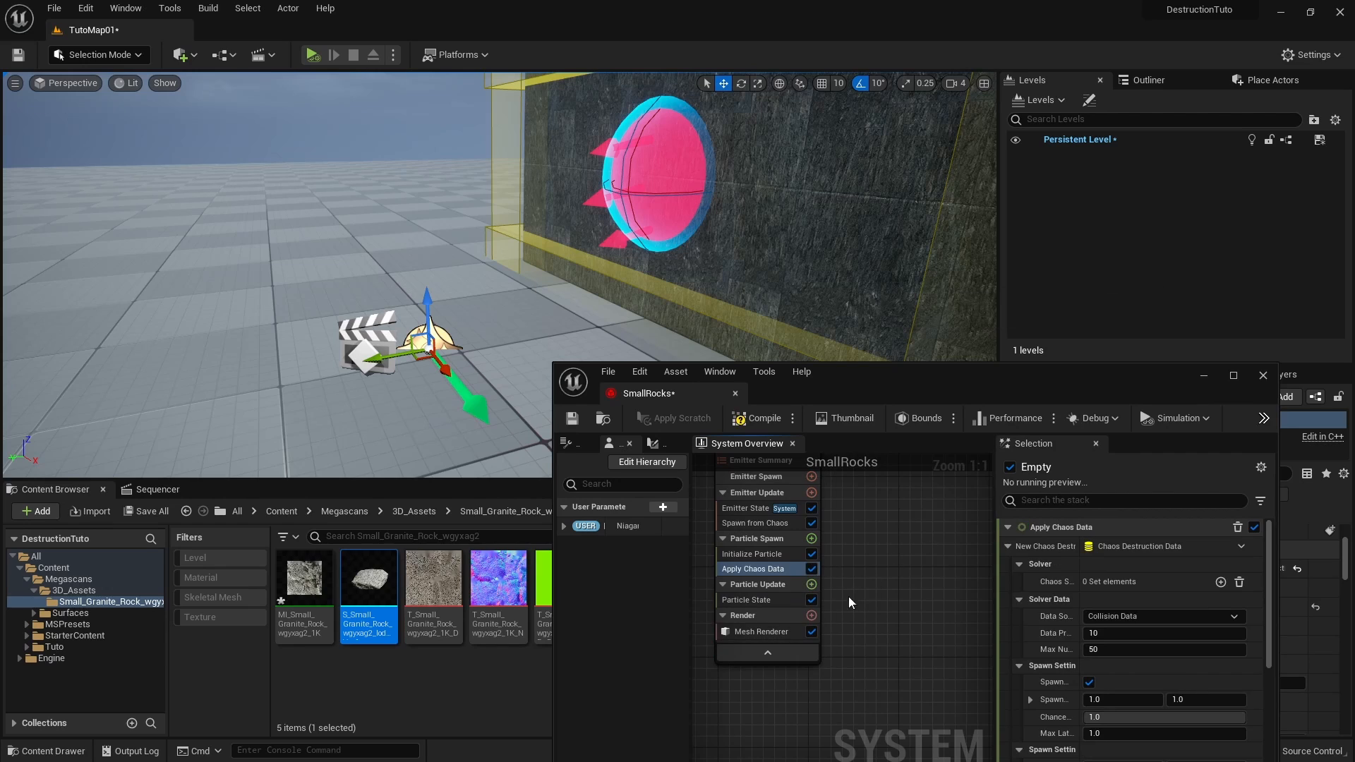
Step: Link Apply Chaos Data's destruction data input to the New Chaos Destruction Data user parameter
right_drag(874, 548, 908, 594)
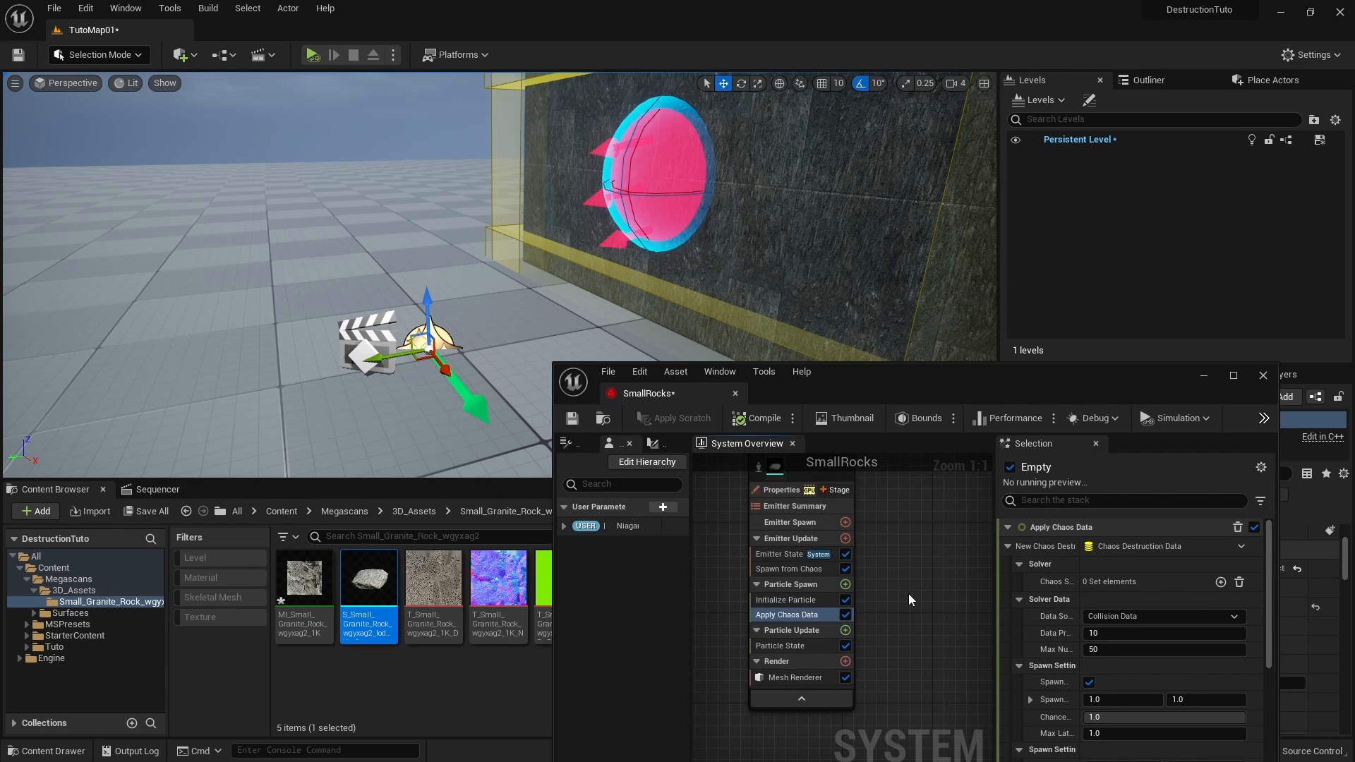
click(1240, 546)
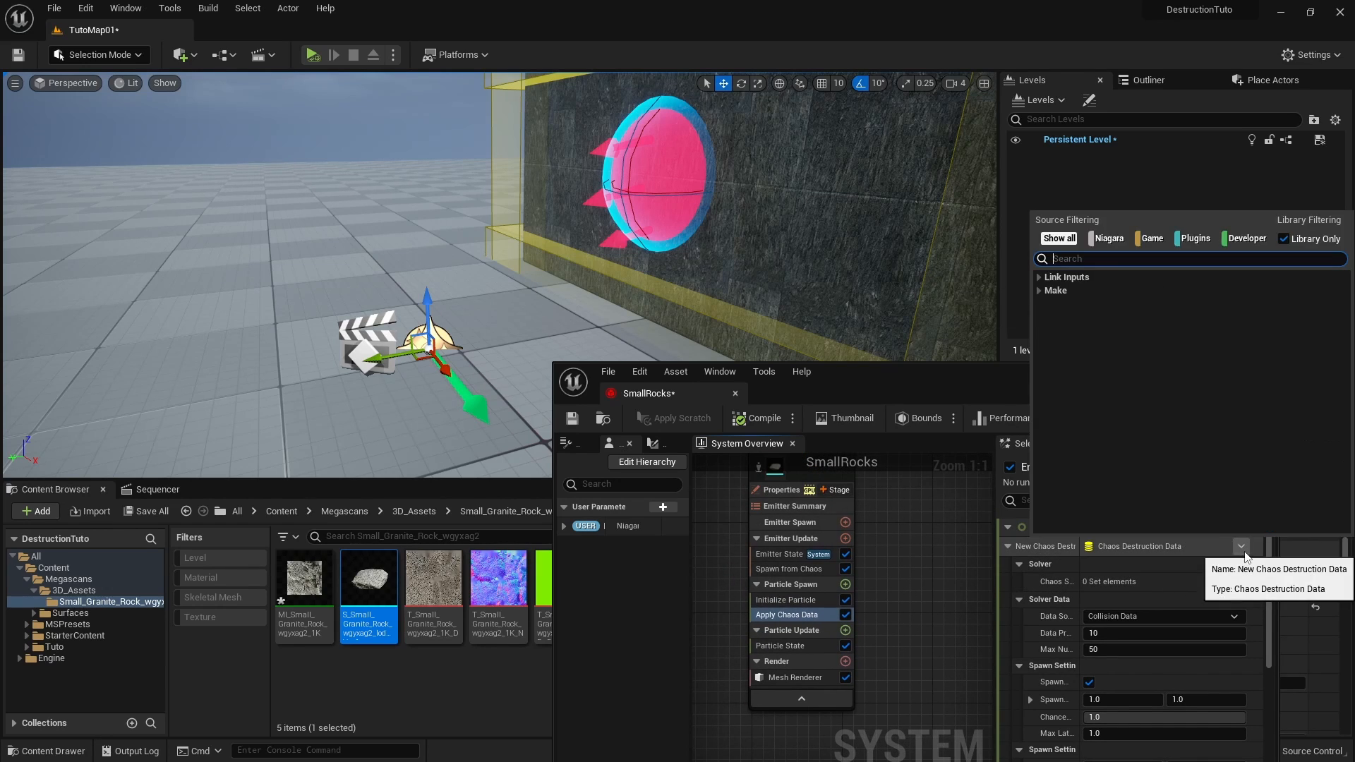
click(1071, 291)
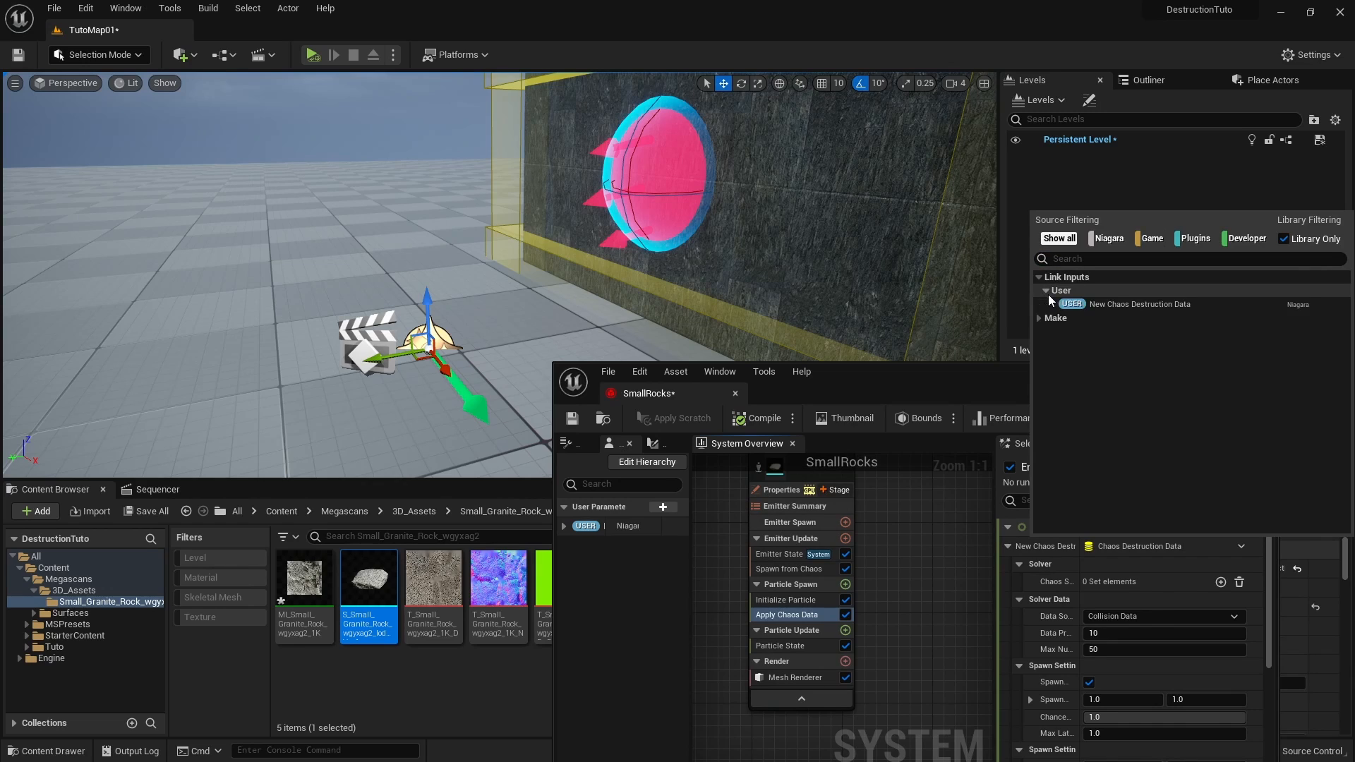
click(1102, 305)
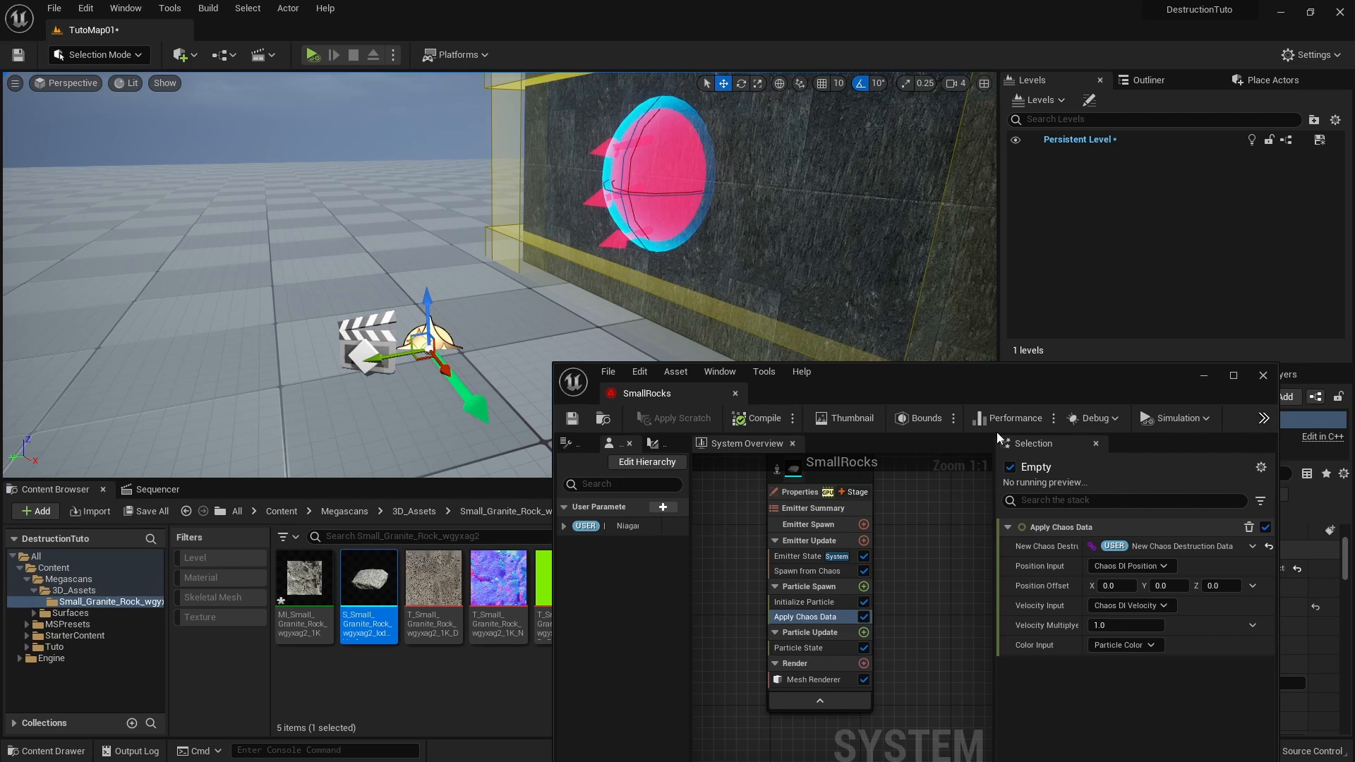
Step: Clear the Niagara editor from the viewport, then run and stop the level simulation to check for rock particles at the wall
click(804, 602)
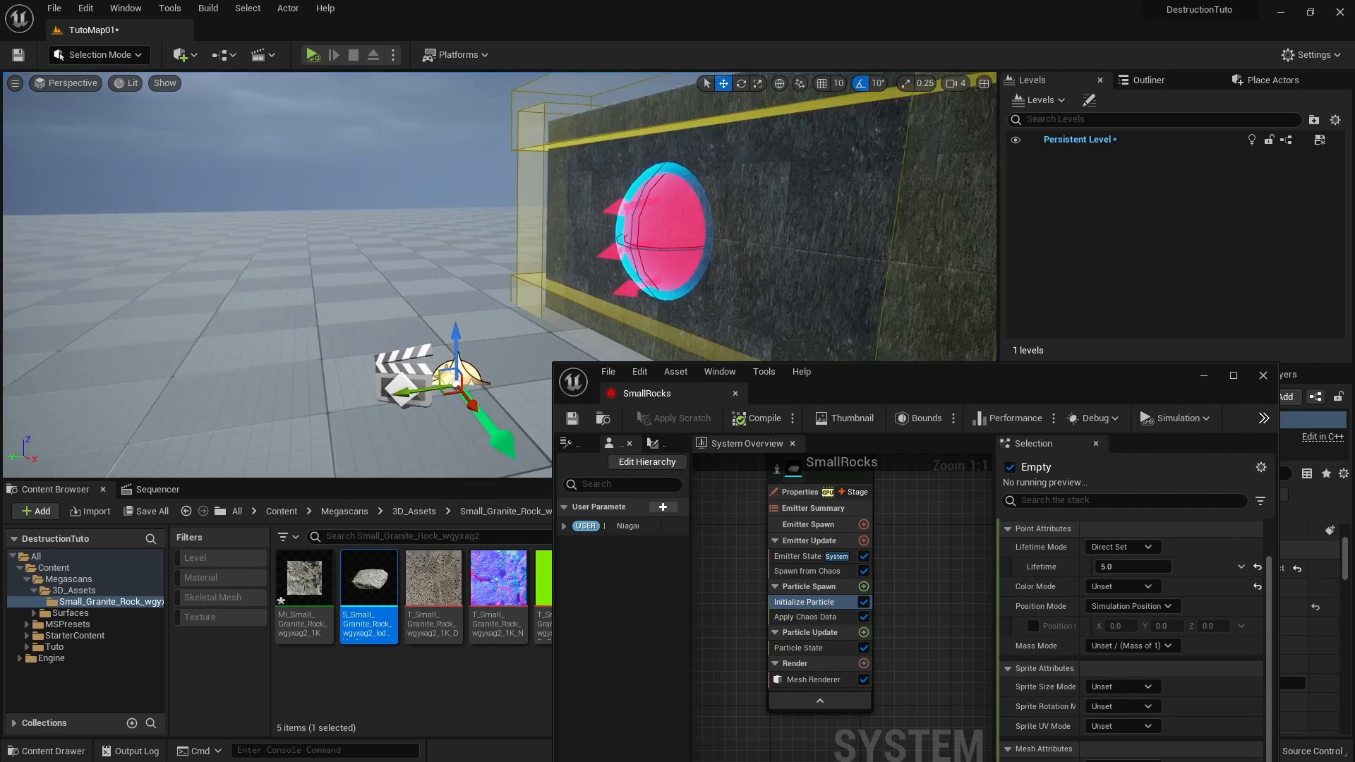
drag(913, 373, 813, 515)
right_drag(786, 233, 809, 259)
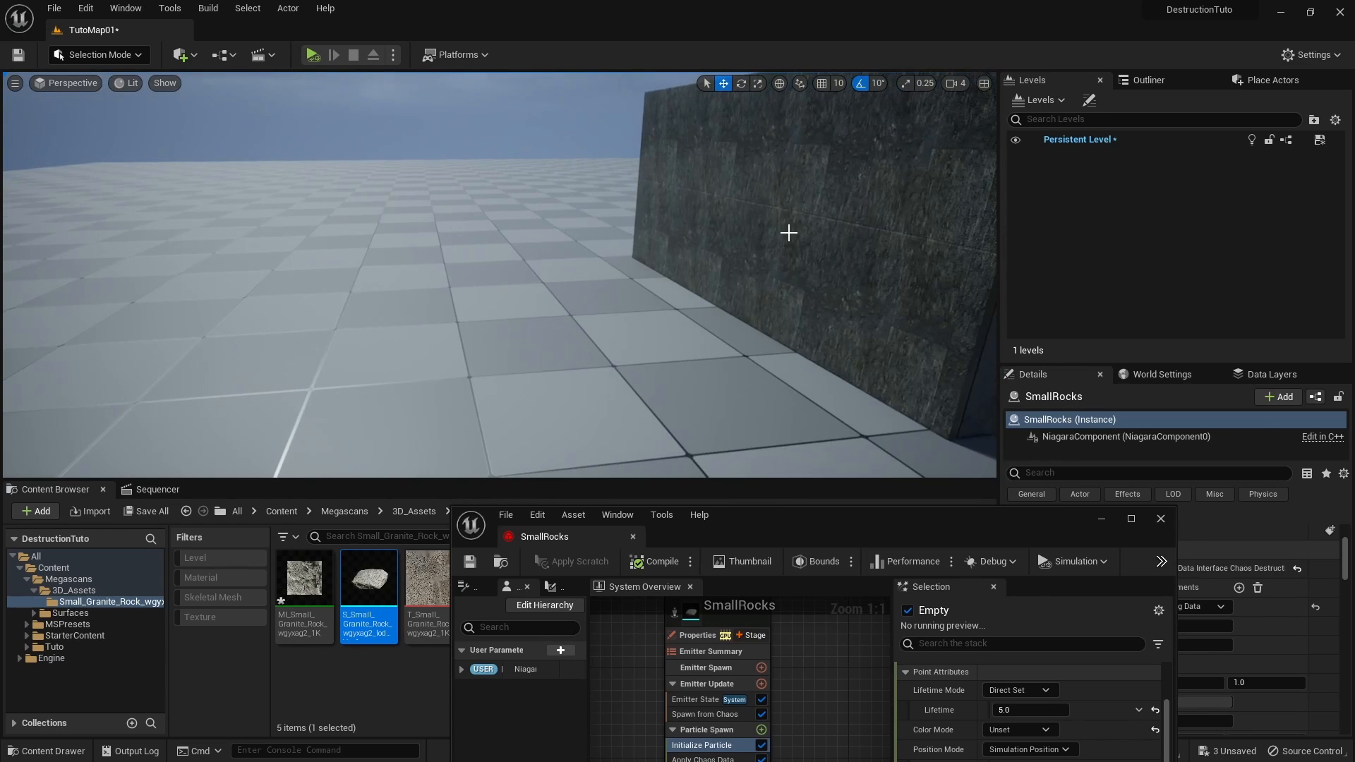
right_drag(324, 290, 353, 263)
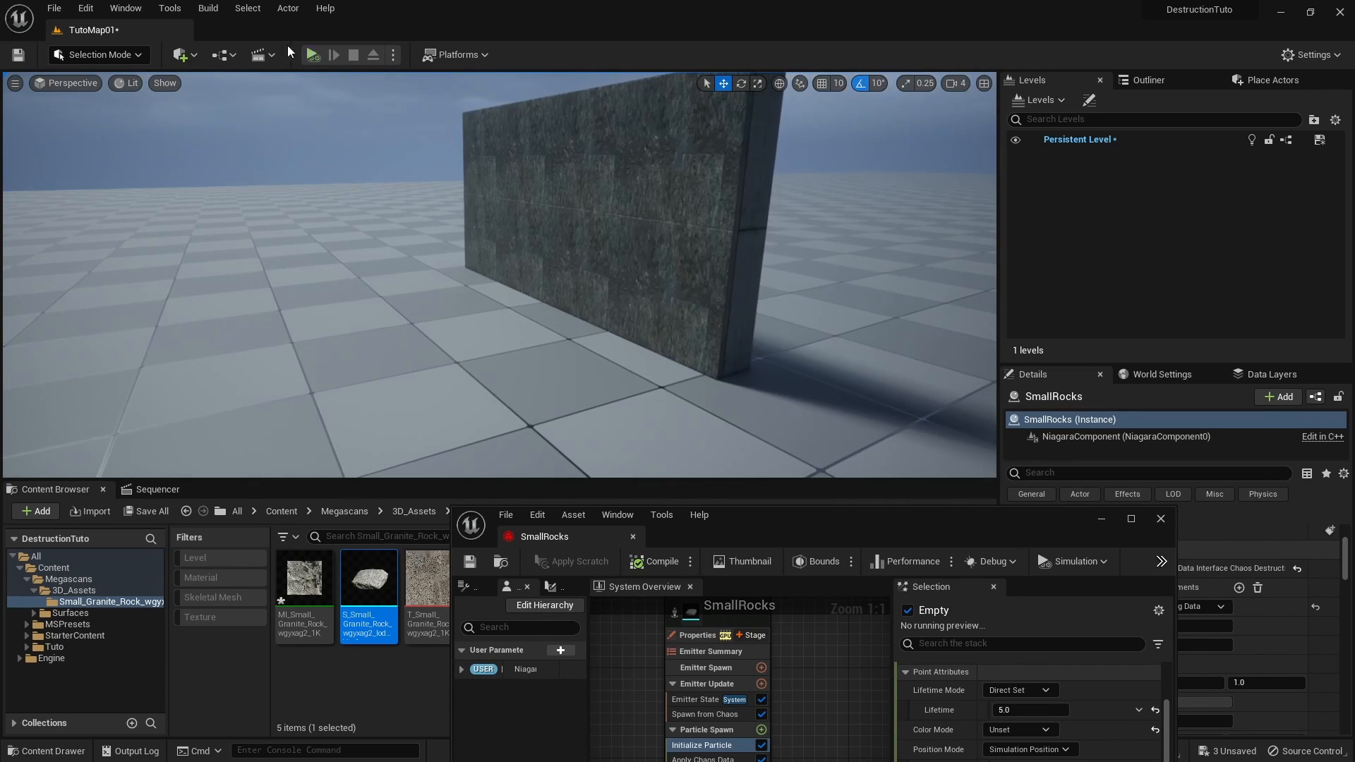
right_drag(322, 99, 325, 97)
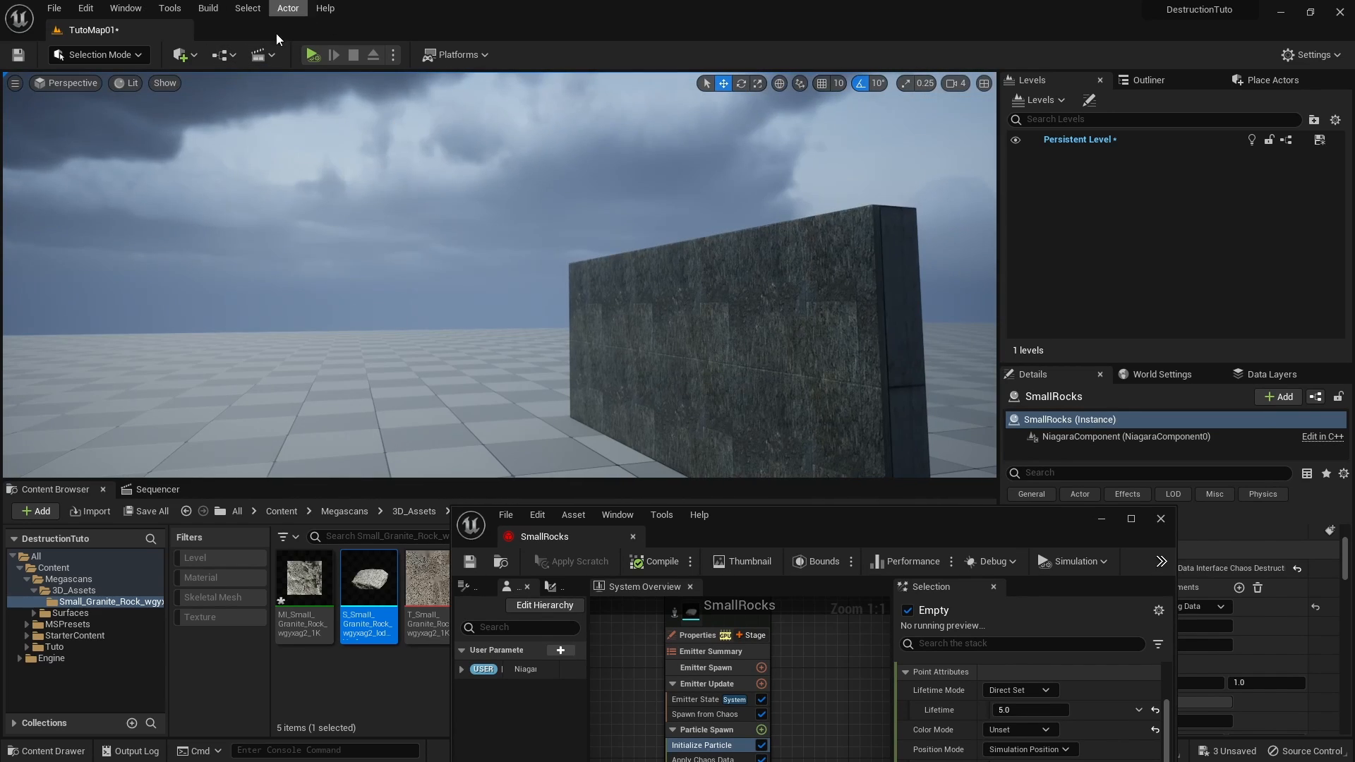
click(313, 55)
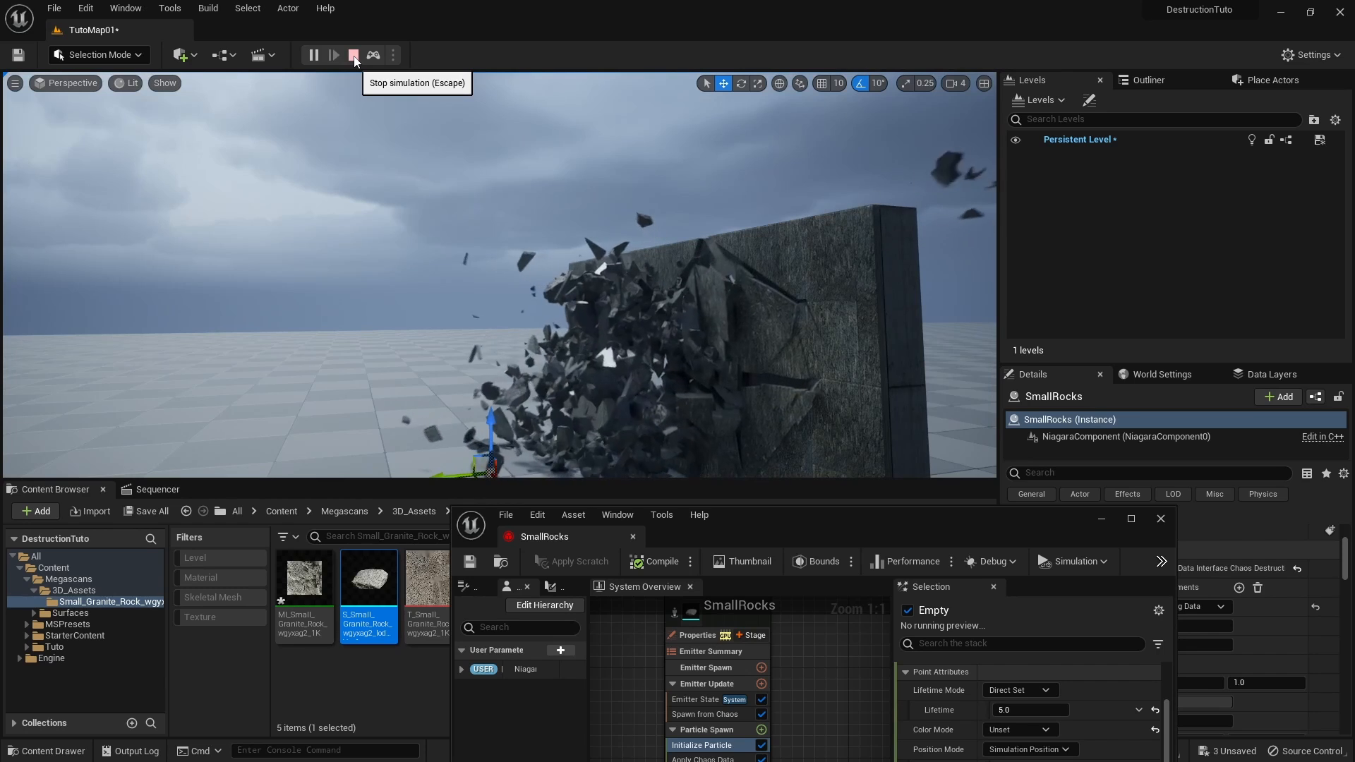
click(354, 55)
Step: Frame the whole wall beside the SmallRocks actor and rerun the simulation to recheck its destruction
right_drag(752, 252, 749, 338)
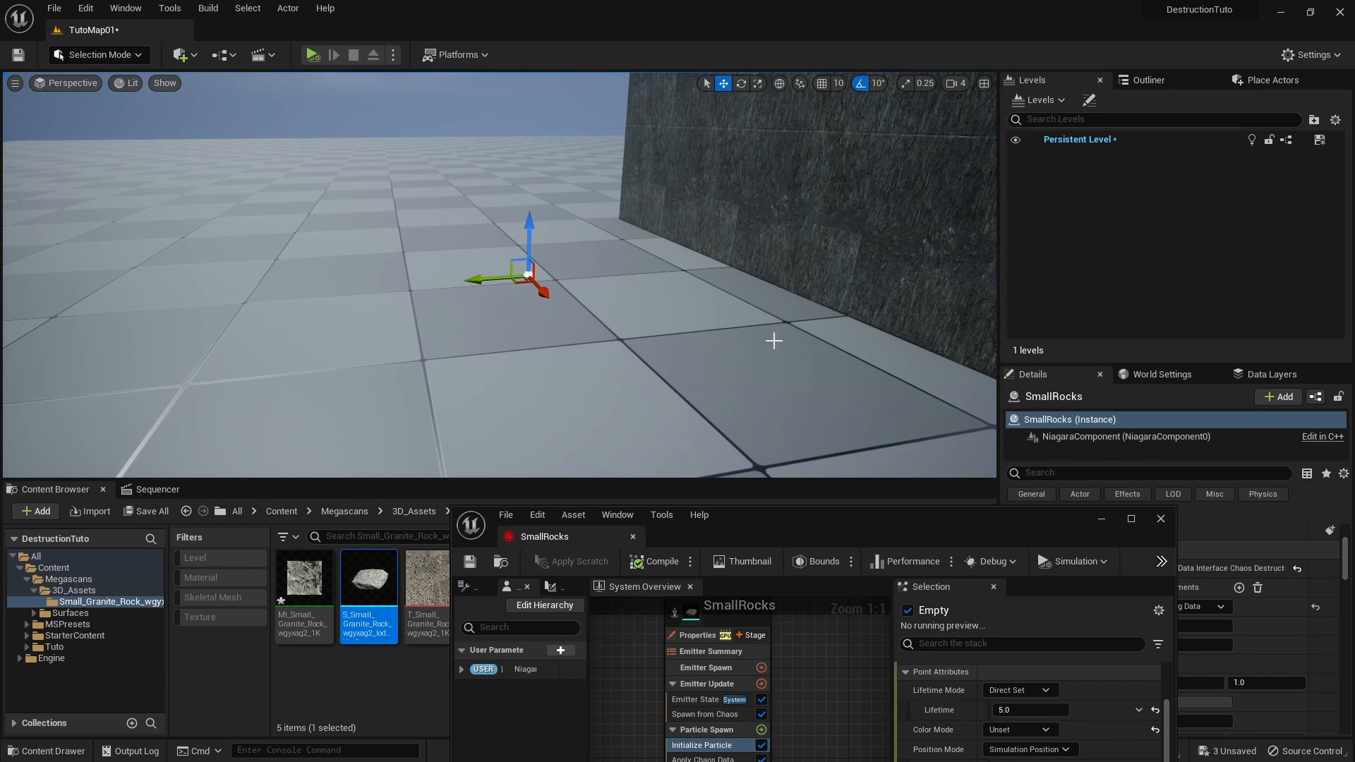
right_drag(480, 83, 560, 336)
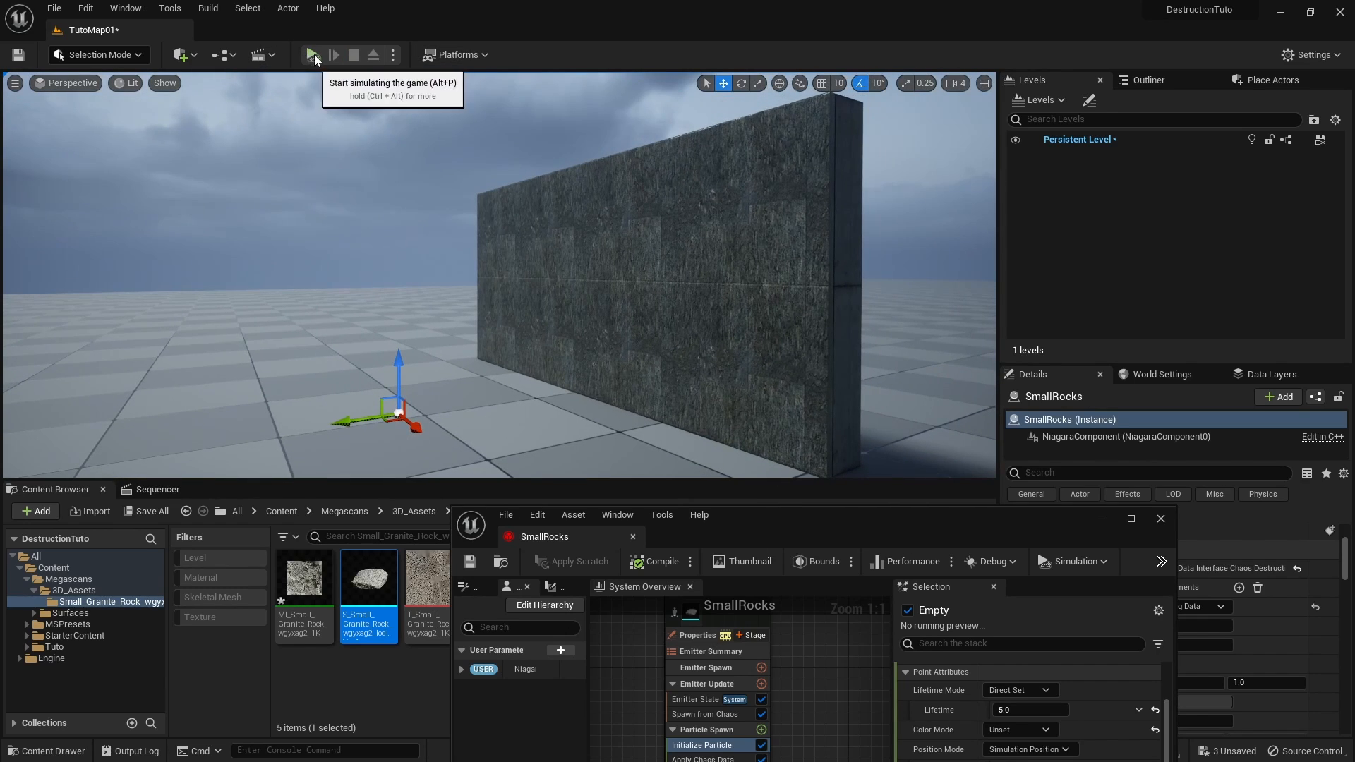
click(313, 55)
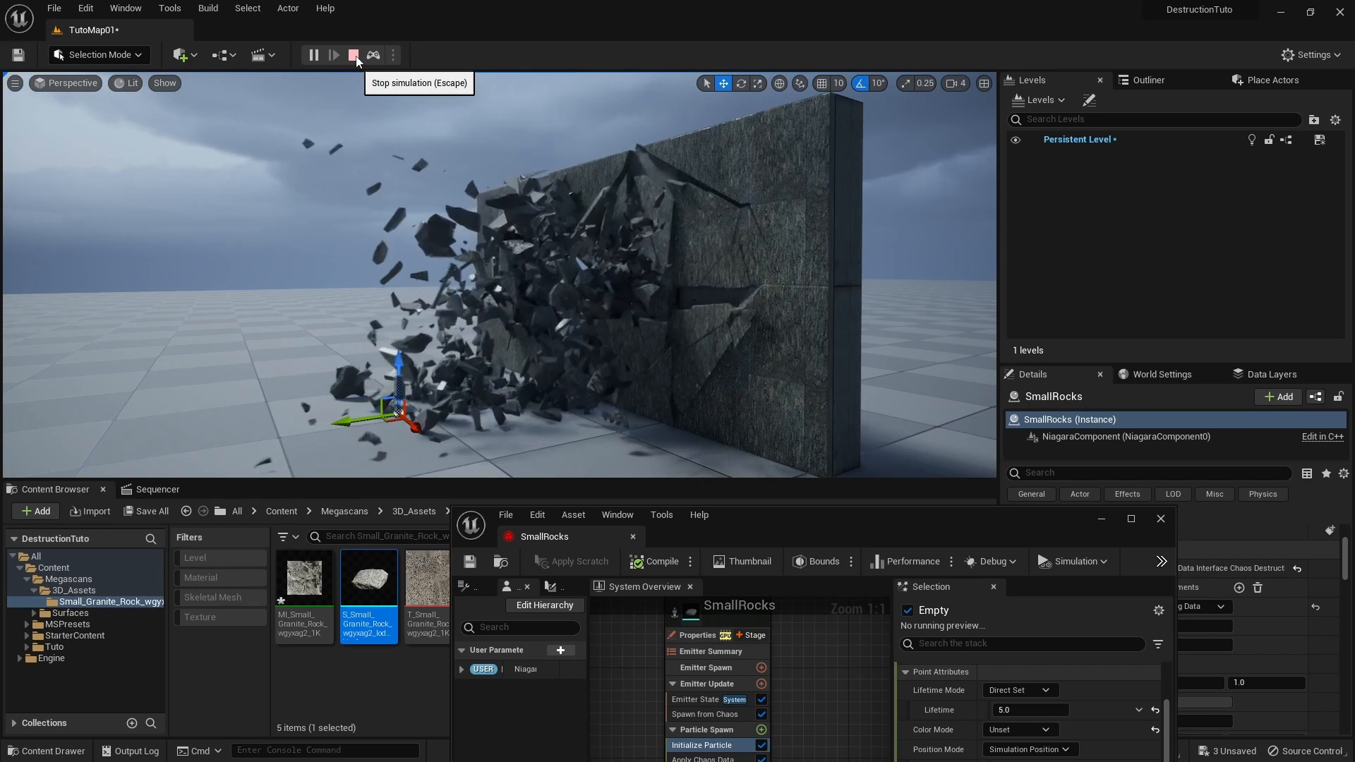
click(354, 57)
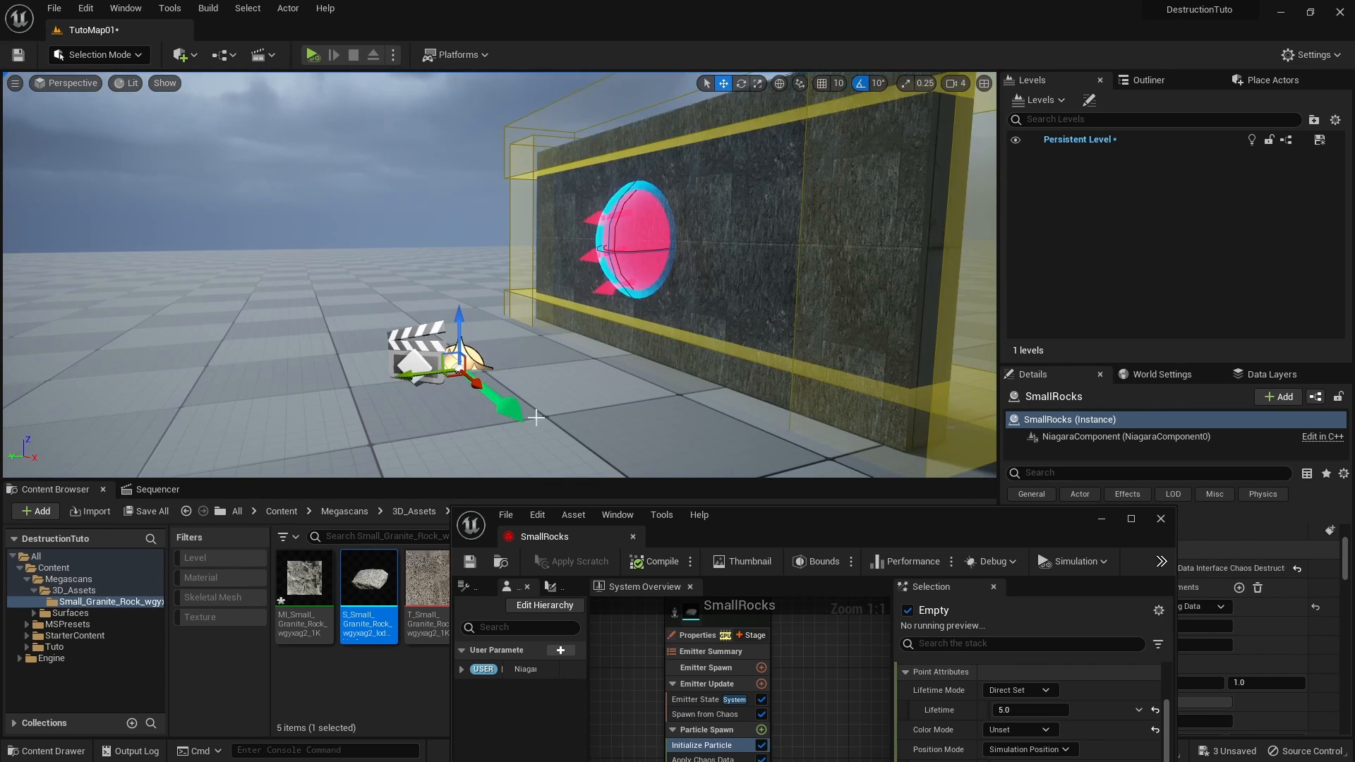
Step: Select the 02BAck geometry collection wall and enable Notify Breaks in its General settings
drag(810, 511, 512, 573)
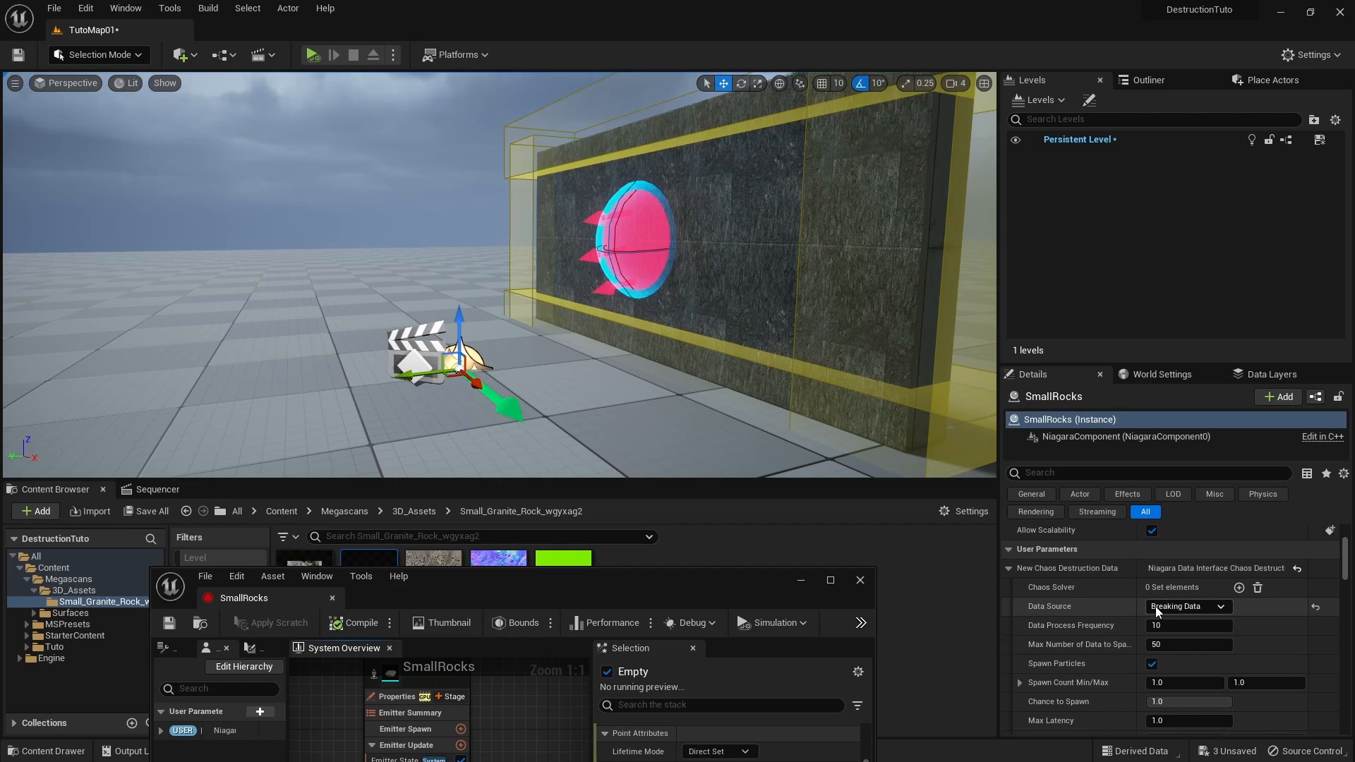
key(d)
right_drag(833, 398, 590, 172)
click(595, 227)
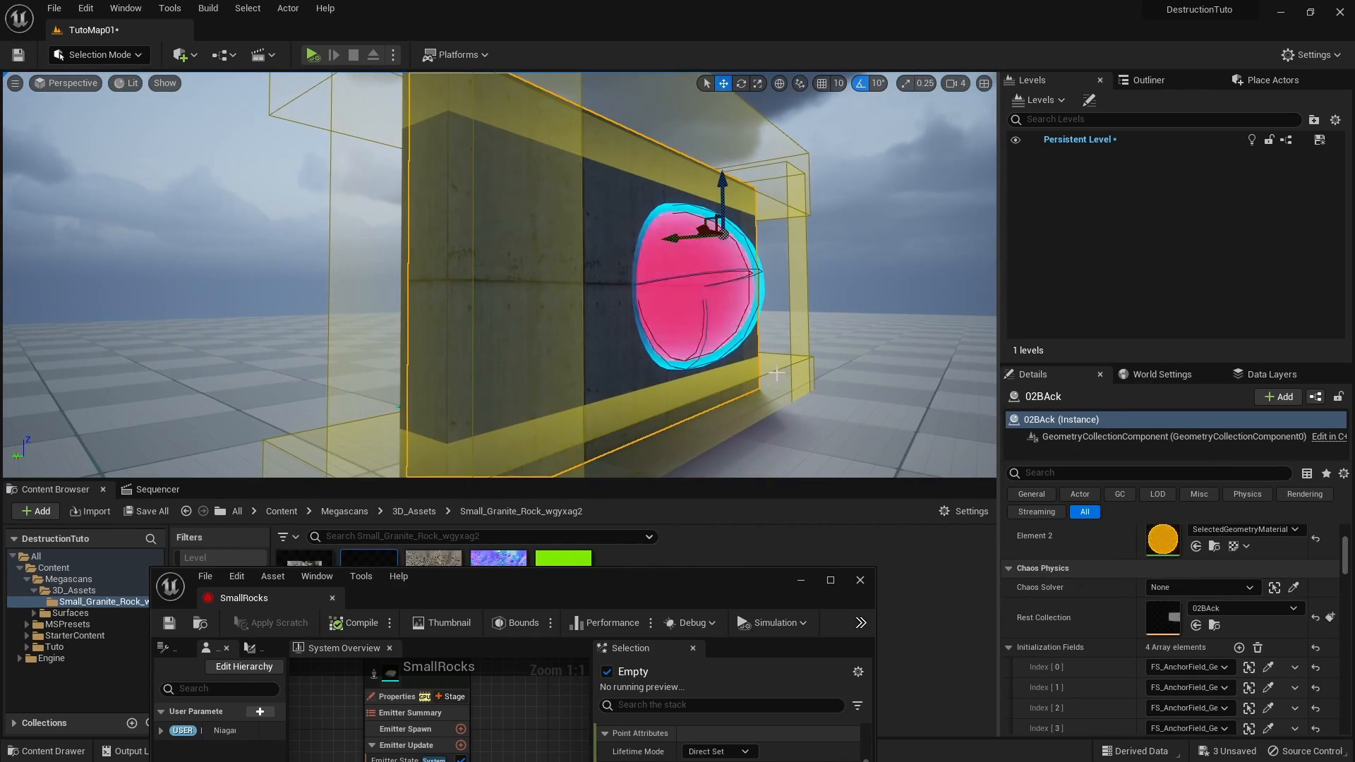
right_drag(595, 227, 771, 336)
key(a)
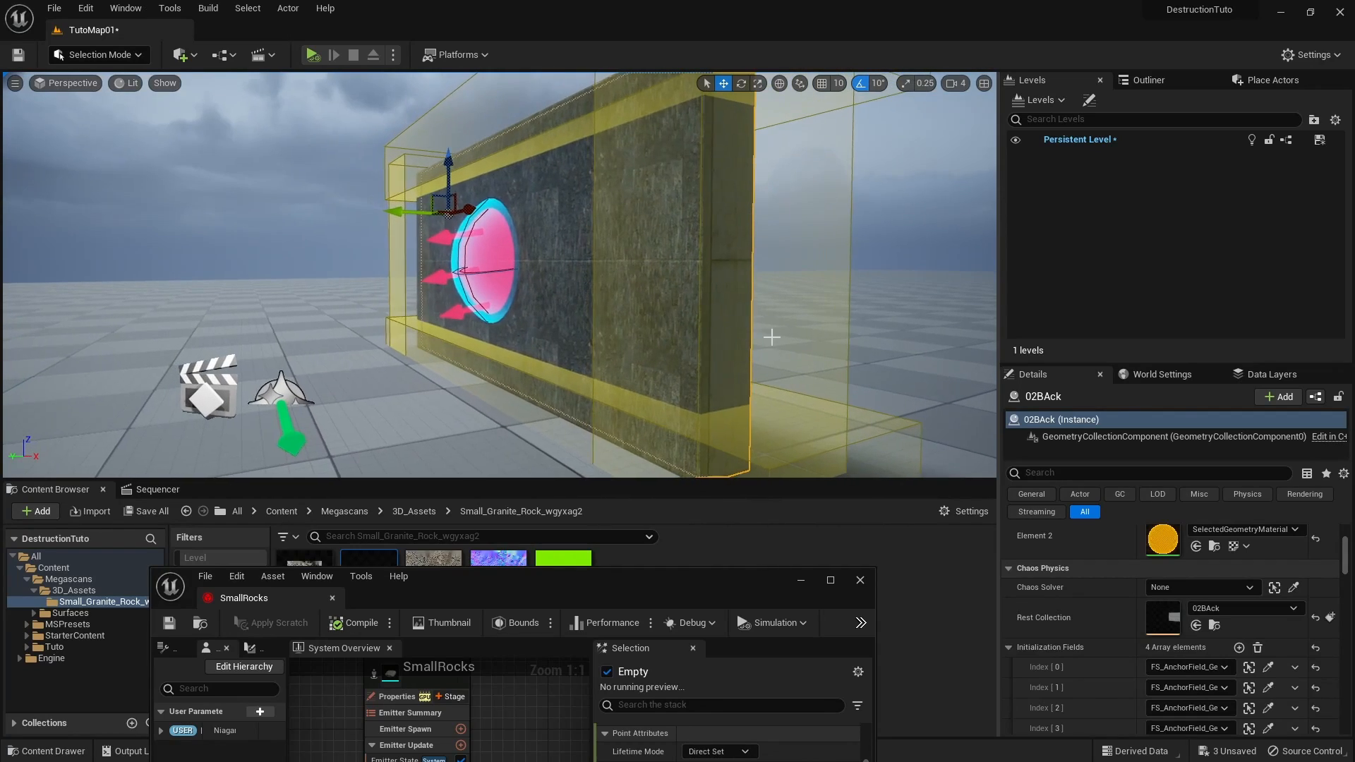
scroll(1094, 586, down, 4)
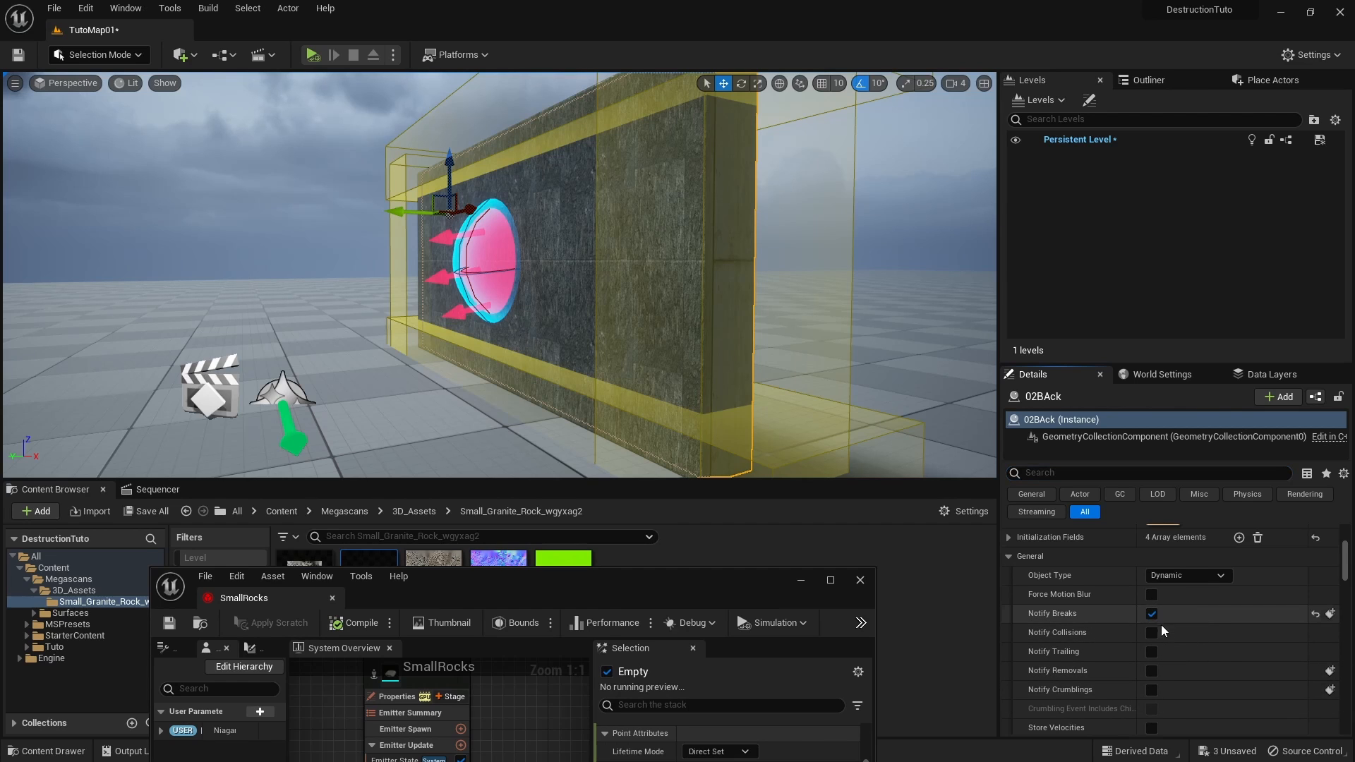
Step: Simulate the level with the SmallRocks actor selected, inspect the rock particles around the breaking wall up close, and stop the simulation
key(s)
right_drag(535, 152, 527, 157)
key(g)
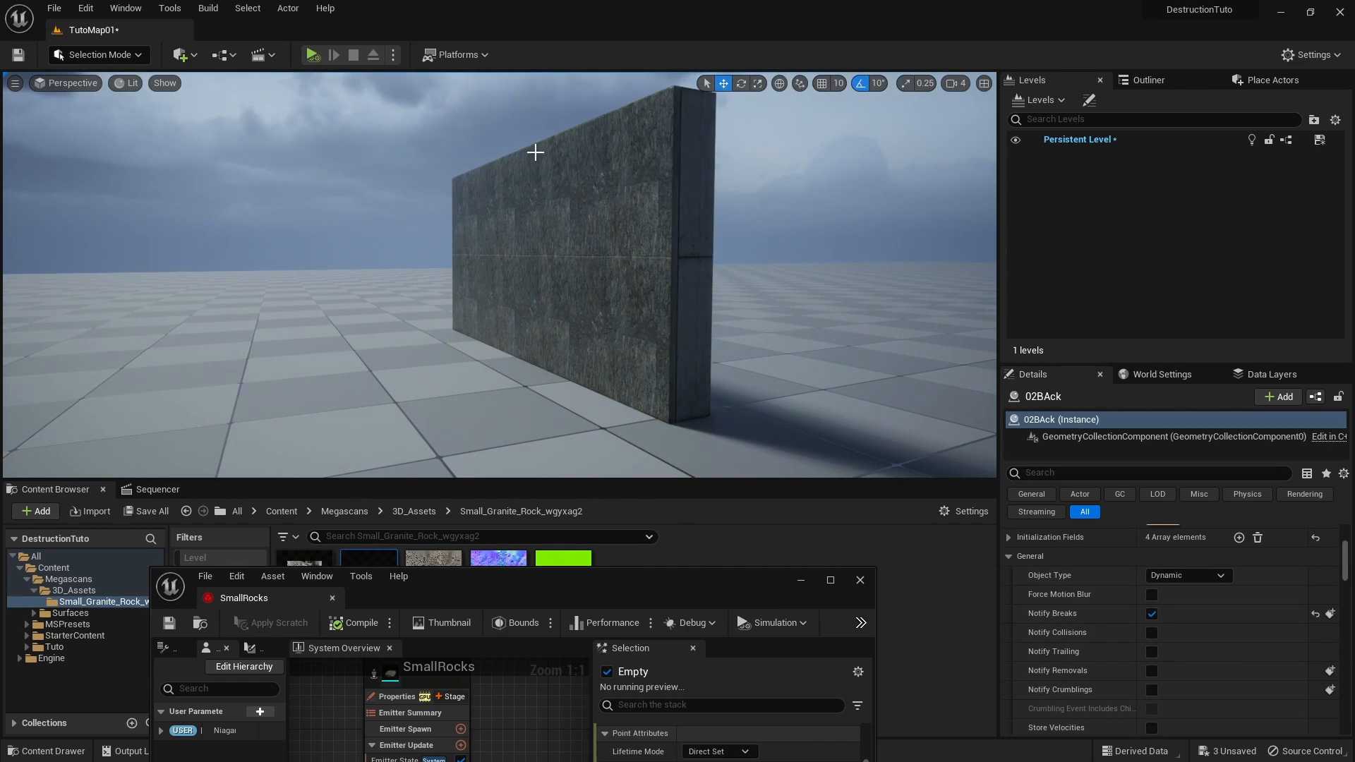
click(313, 55)
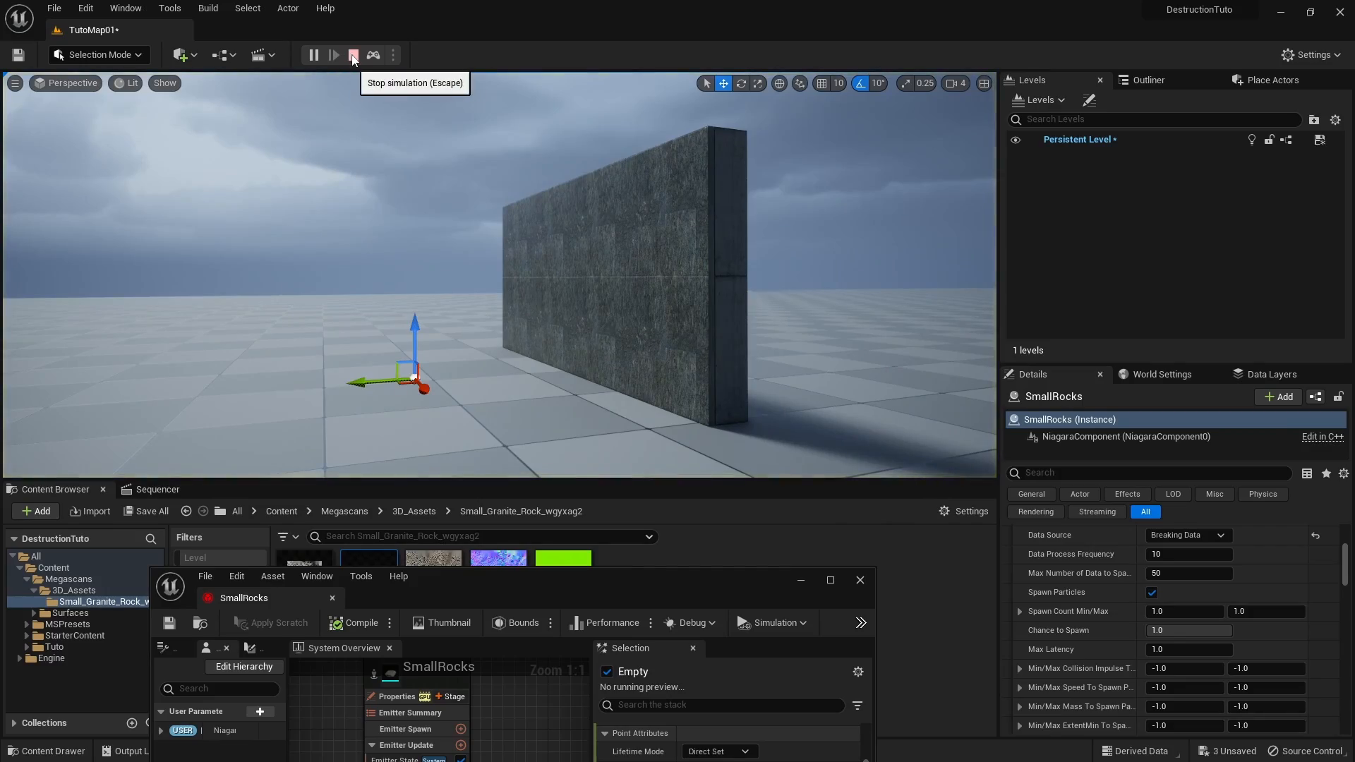
right_drag(596, 235, 604, 237)
key(a)
right_drag(552, 197, 553, 200)
key(w)
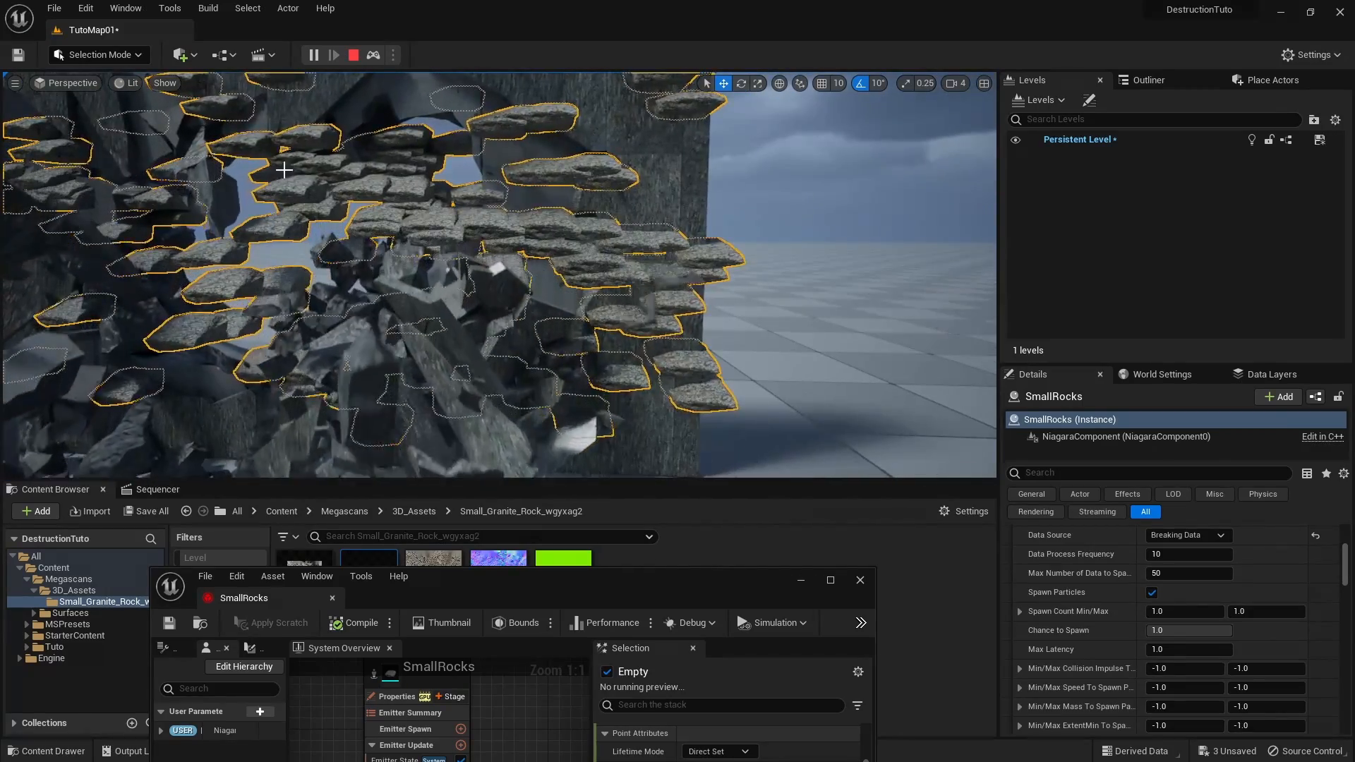
key(s)
right_drag(284, 170, 283, 168)
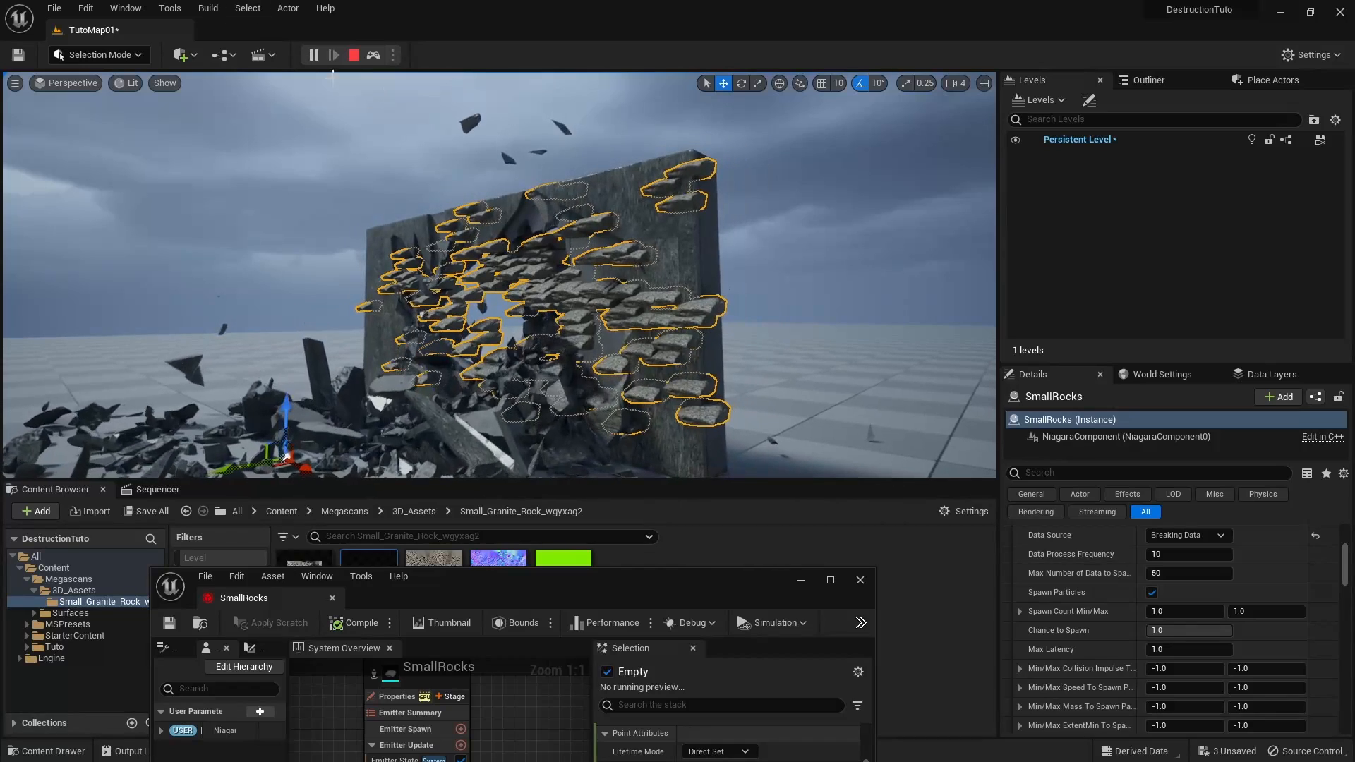
click(353, 54)
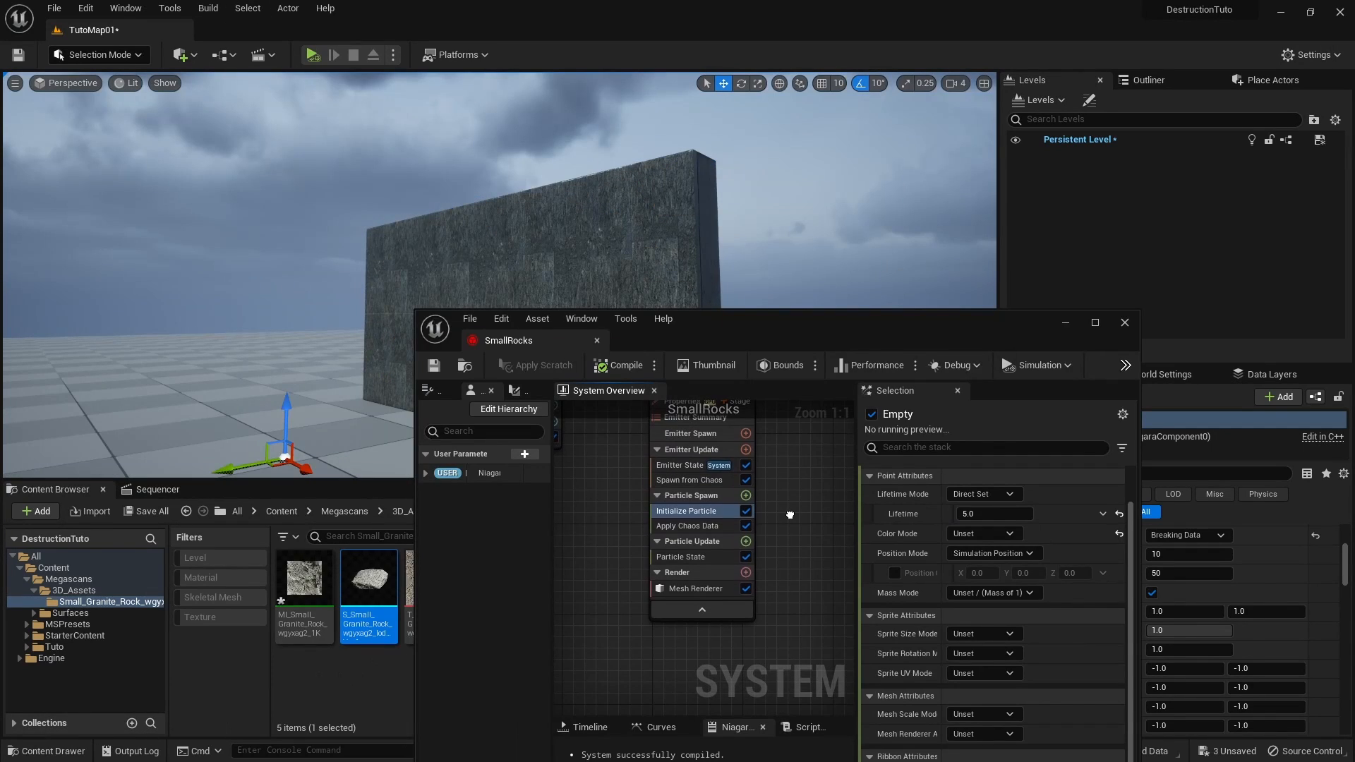
Step: Set the Mesh Scale Mode in Initialize Particle to Random Uniform and move the Niagara editor clear of the viewport
right_drag(790, 515, 788, 521)
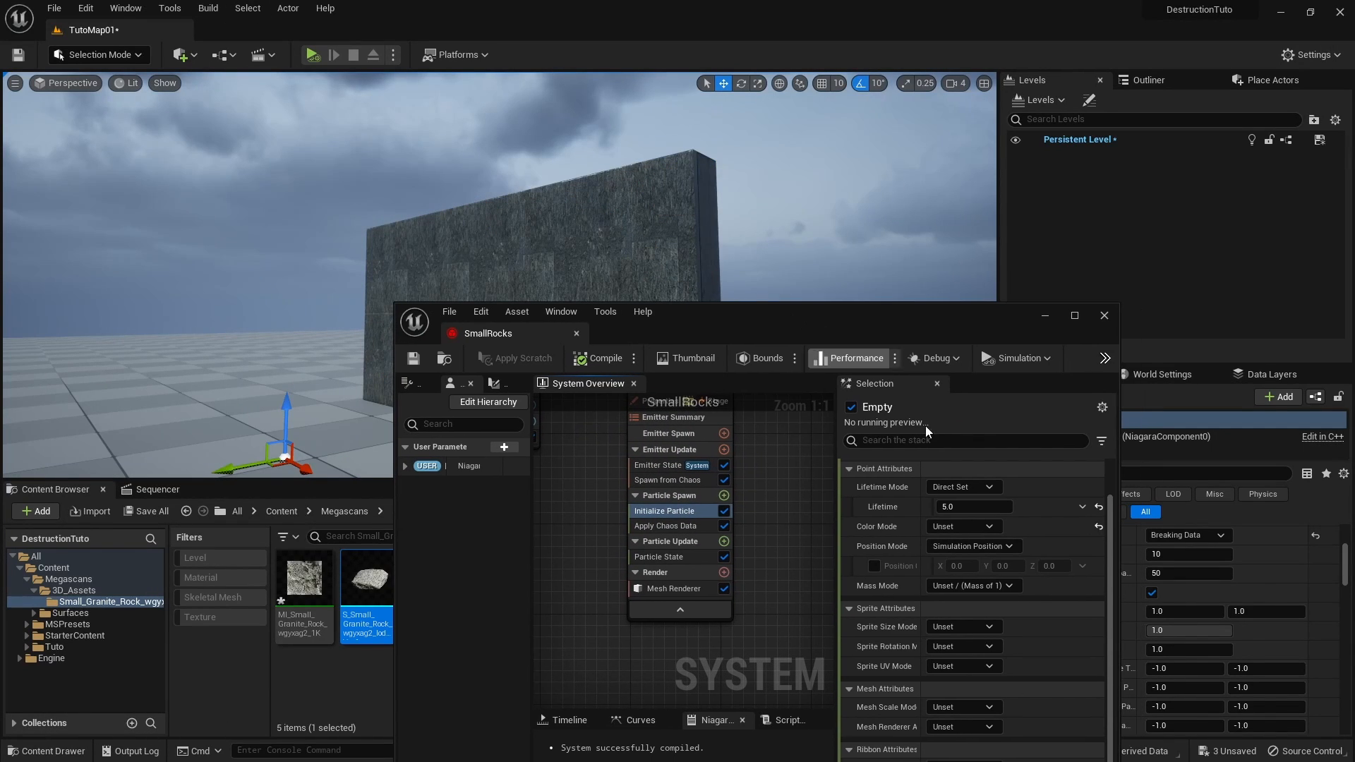
scroll(942, 600, down, 1)
drag(901, 320, 926, 178)
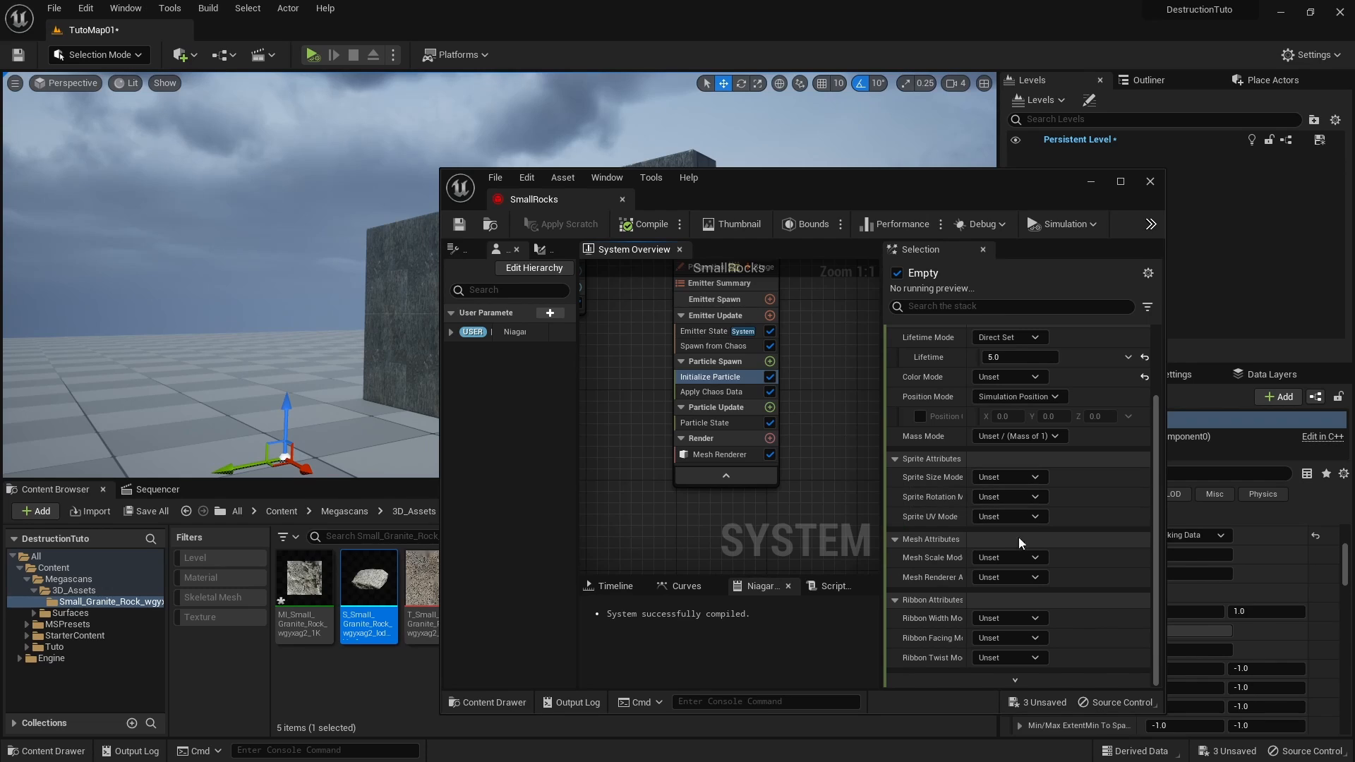
click(1013, 557)
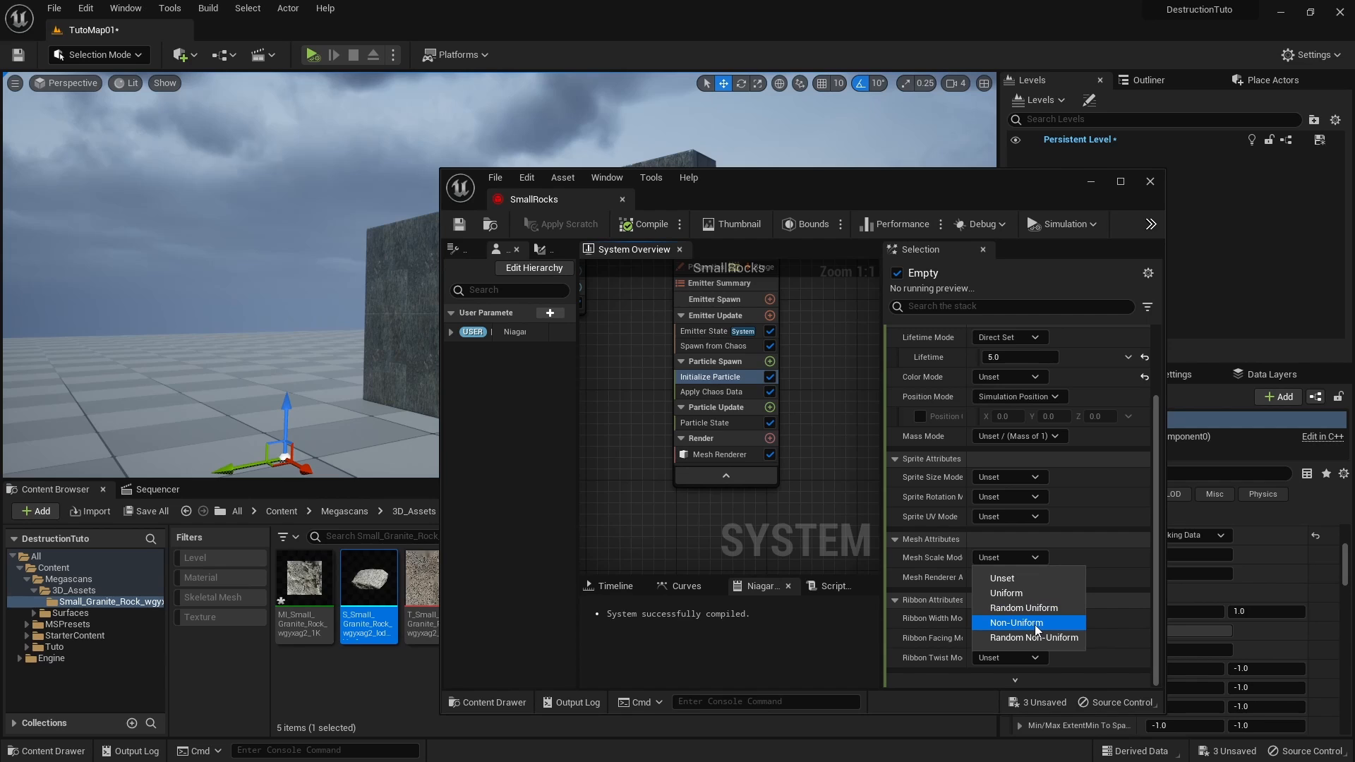
click(1033, 609)
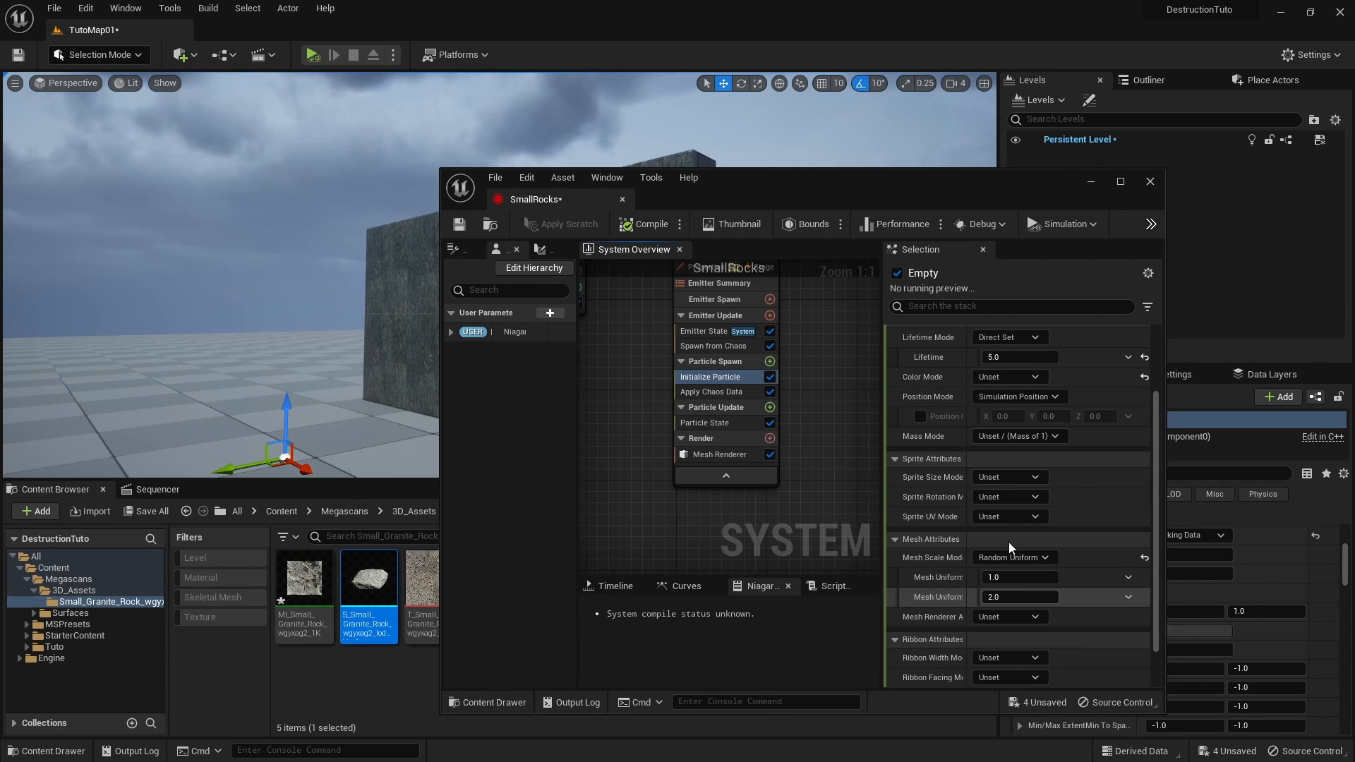
drag(802, 203, 520, 533)
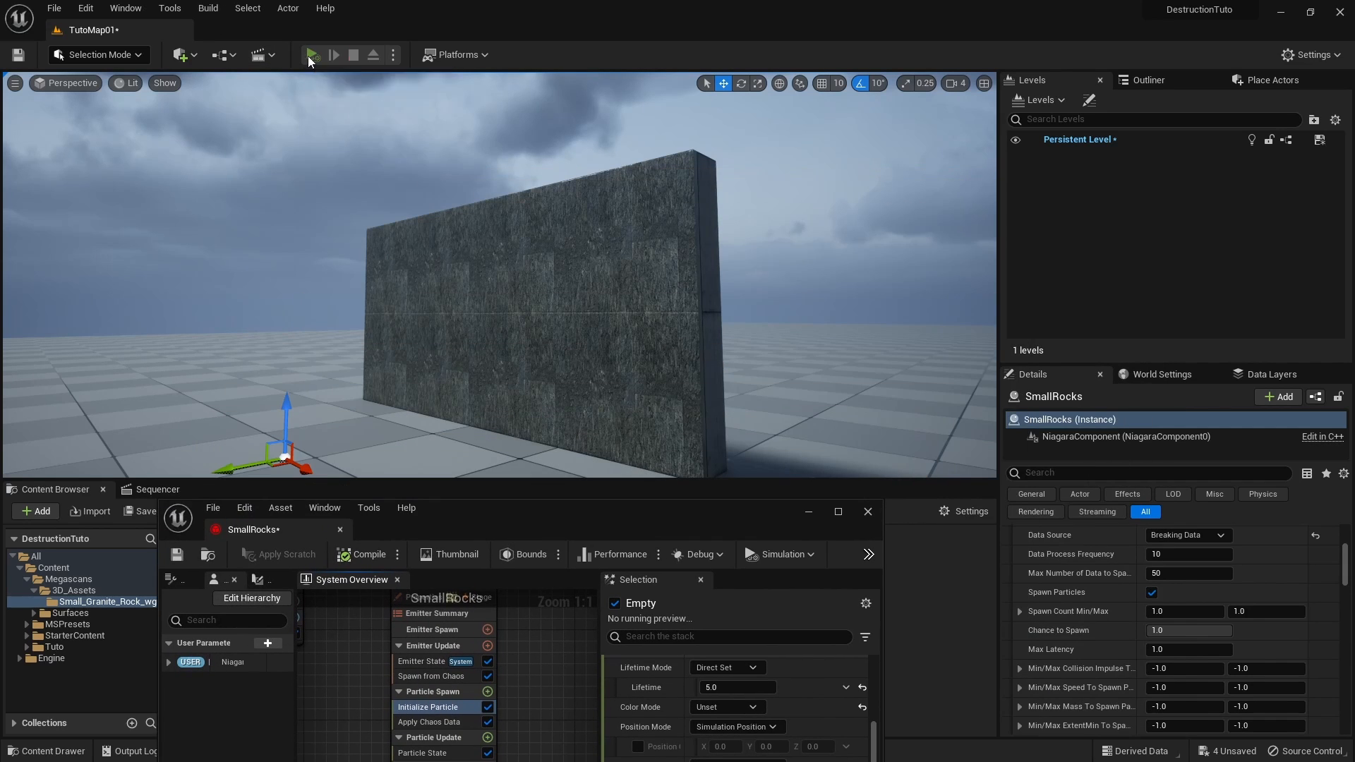
Step: Run a brief simulation to check the randomly scaled rocks, stop it, and bring the Niagara editor back over the viewport
click(309, 56)
click(355, 58)
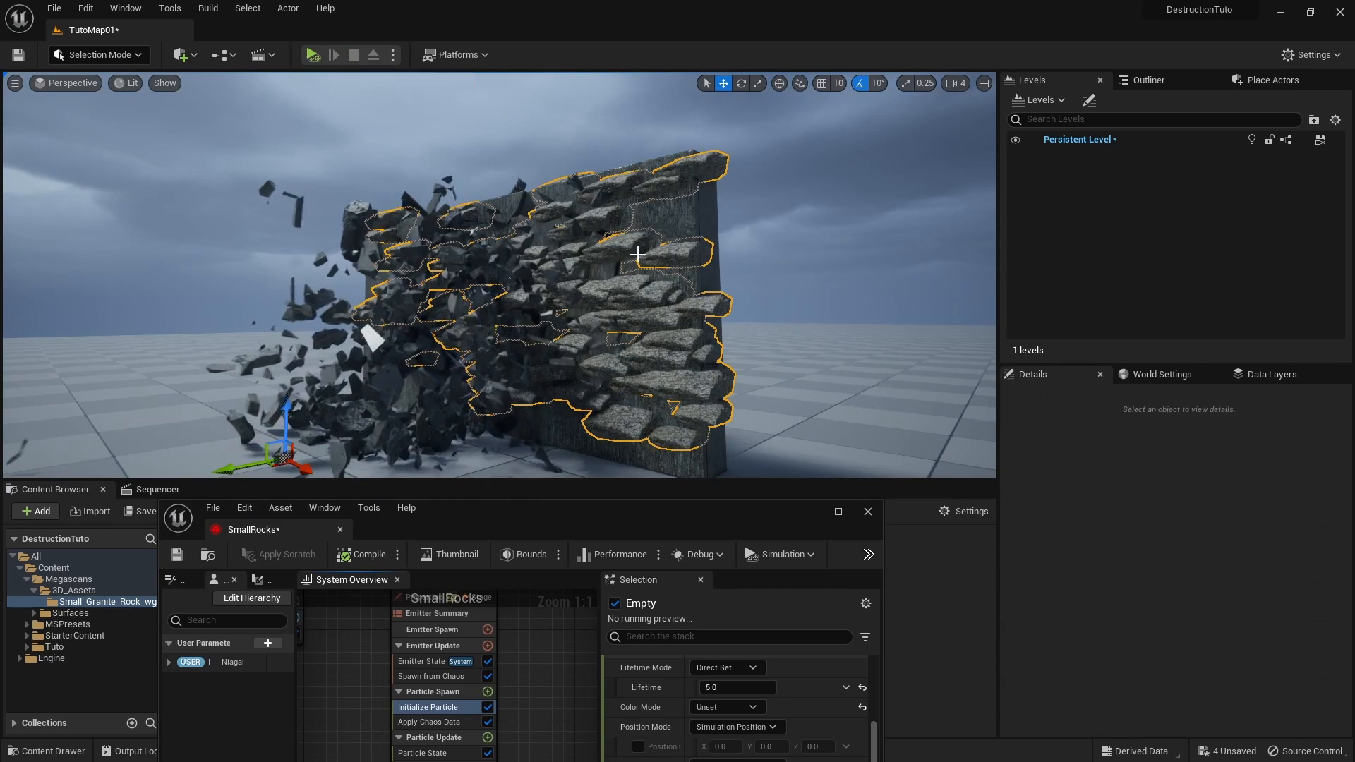
drag(650, 507, 896, 192)
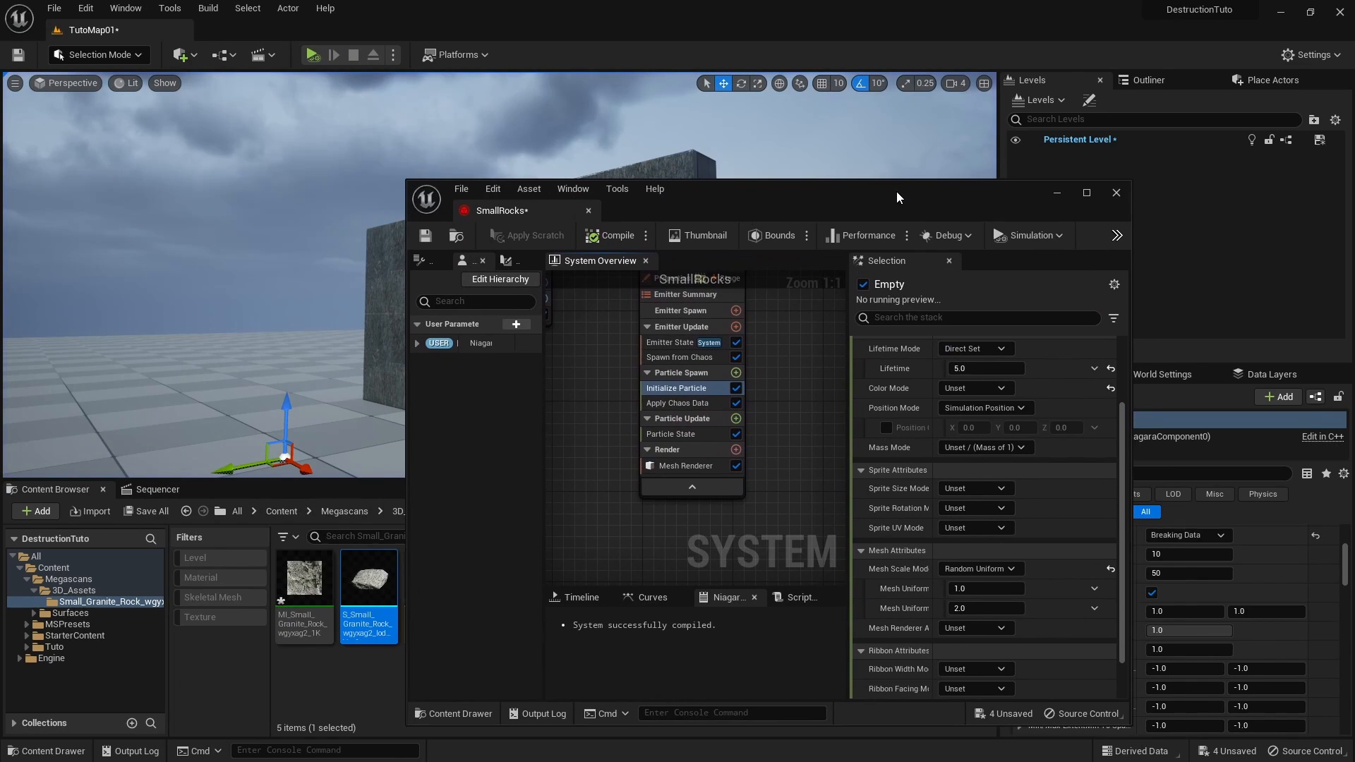
Step: Set the Mesh Uniform Scale Min to 0.01 and Max to 0.1 in Initialize Particle
click(982, 585)
text(0.01)
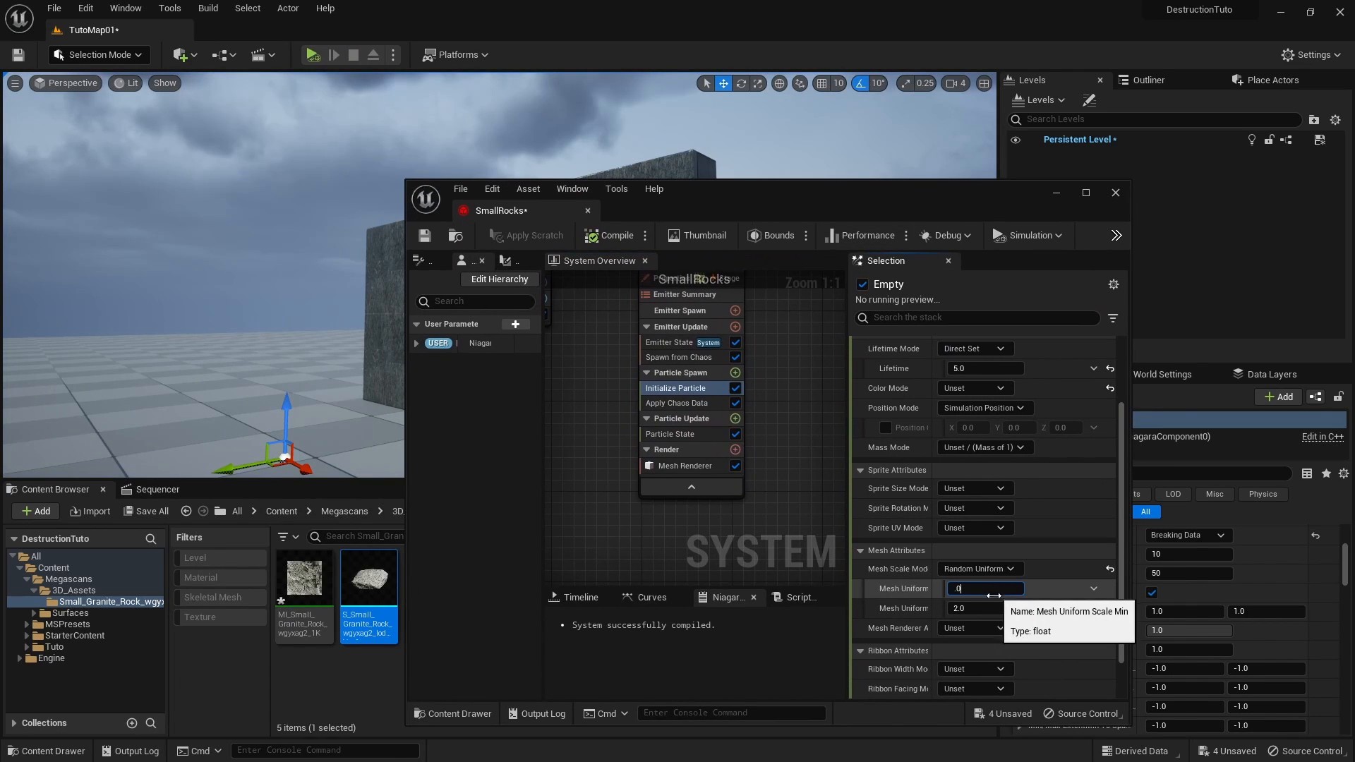
click(987, 608)
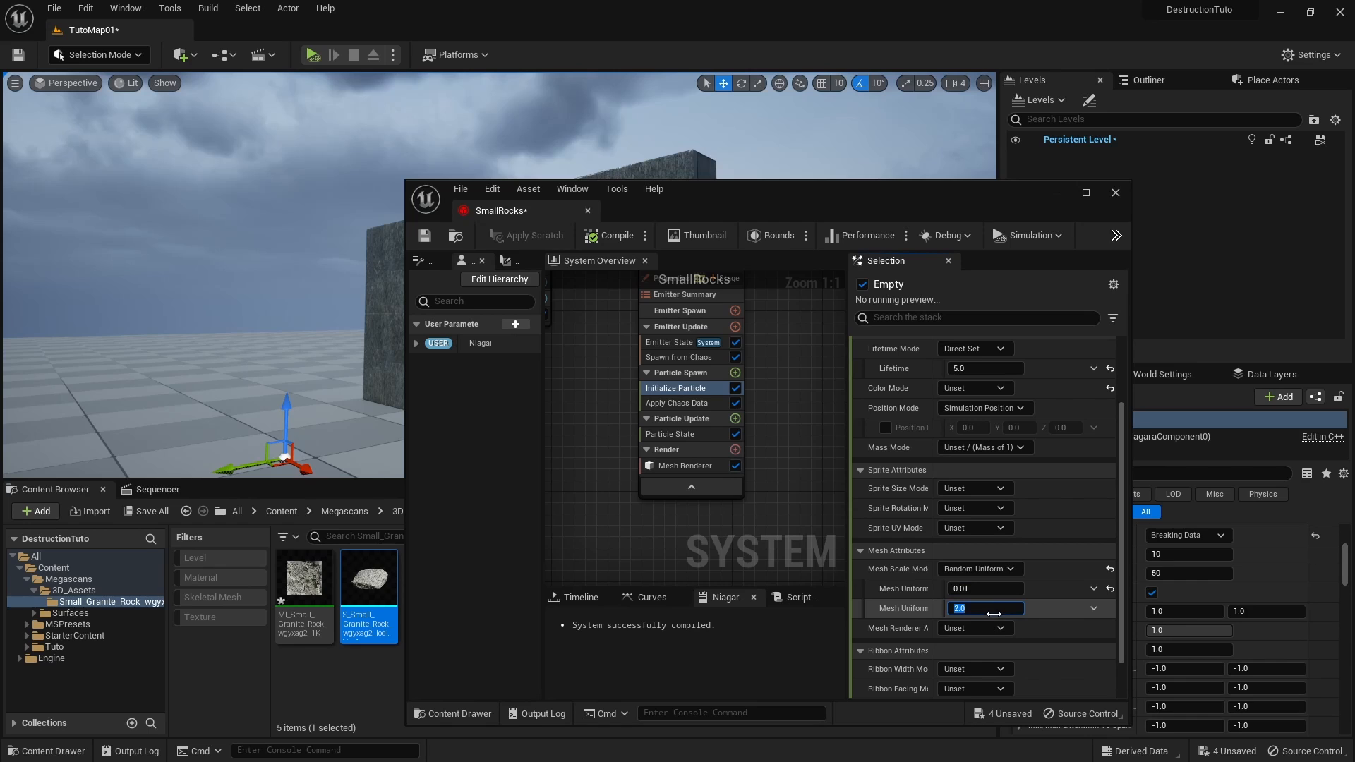
text(.1)
key(Return)
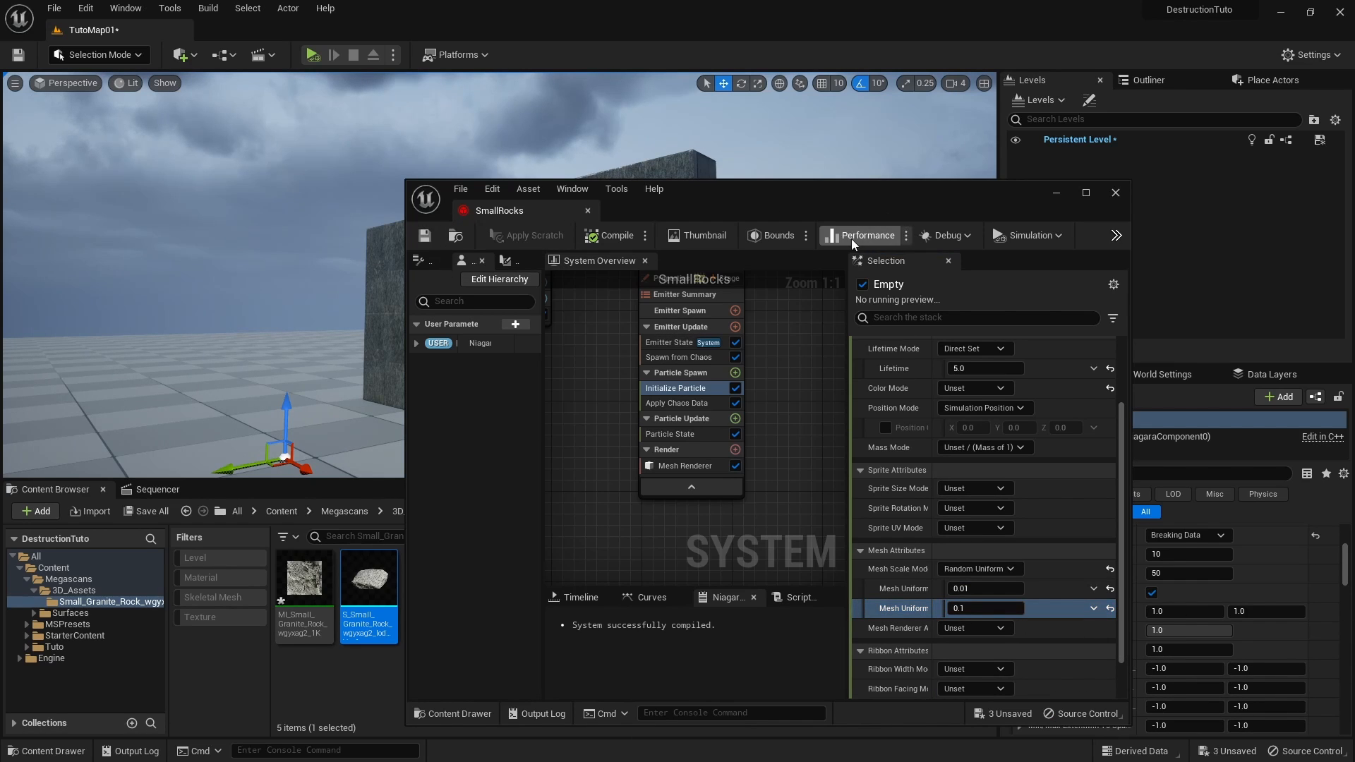
Step: Simulate the level, inspect the smaller rock particles around the breaking wall up close, stop the simulation, and return to the emitter stack
drag(797, 188, 543, 469)
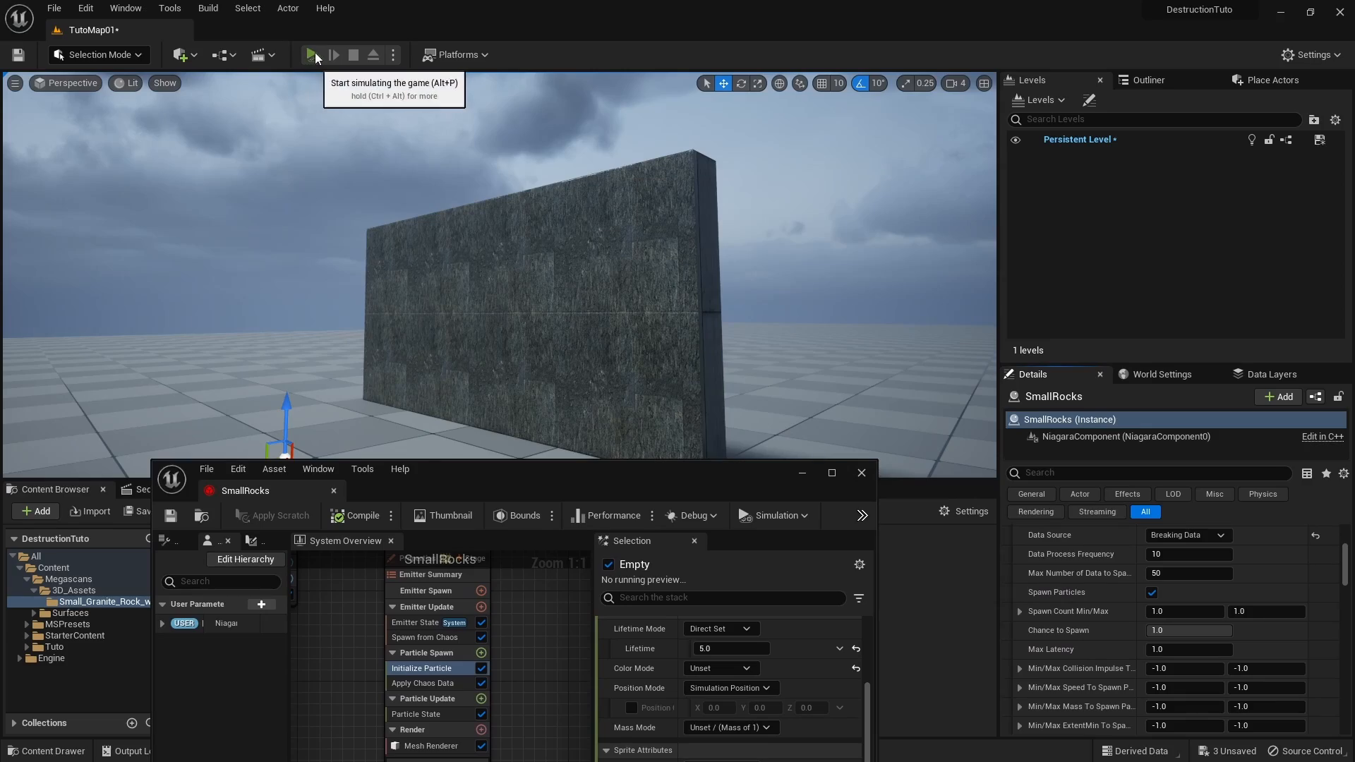
click(314, 56)
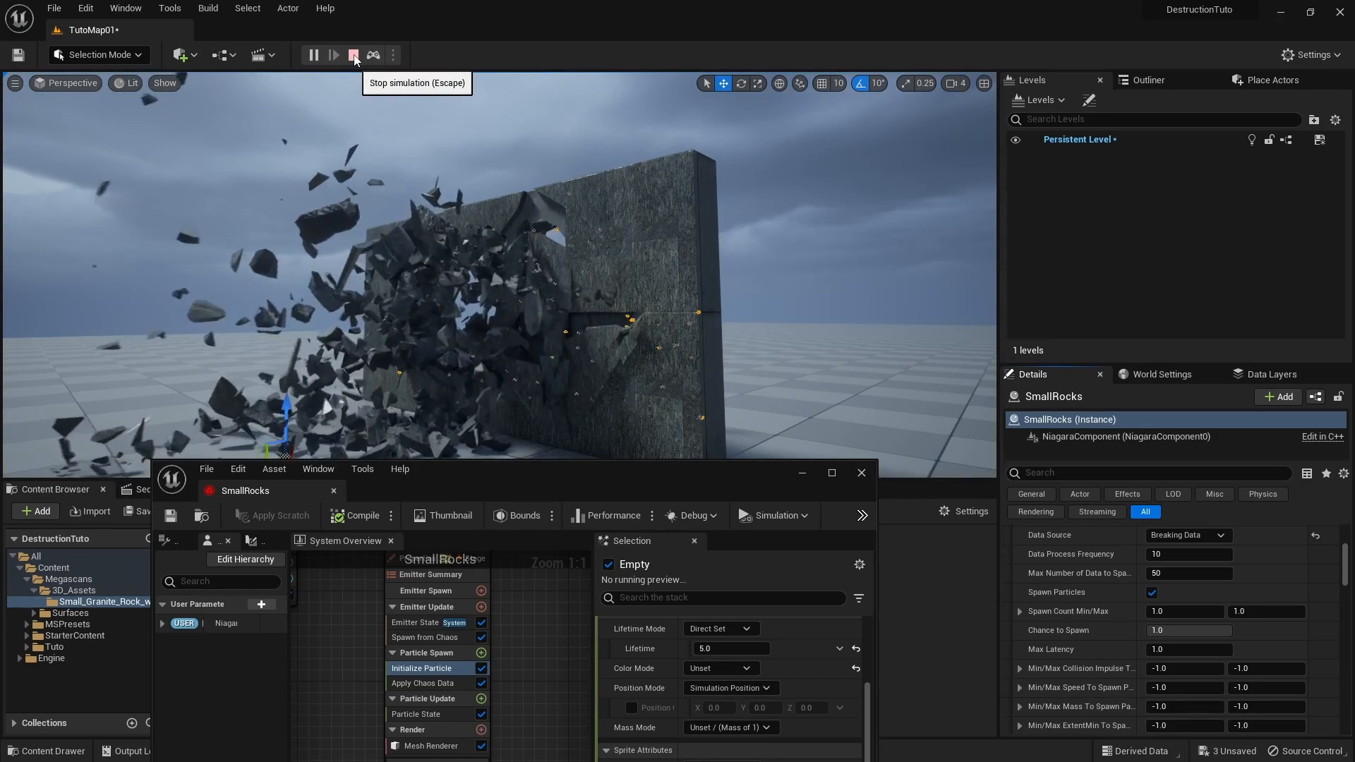
key(w)
right_drag(438, 226, 438, 250)
key(s)
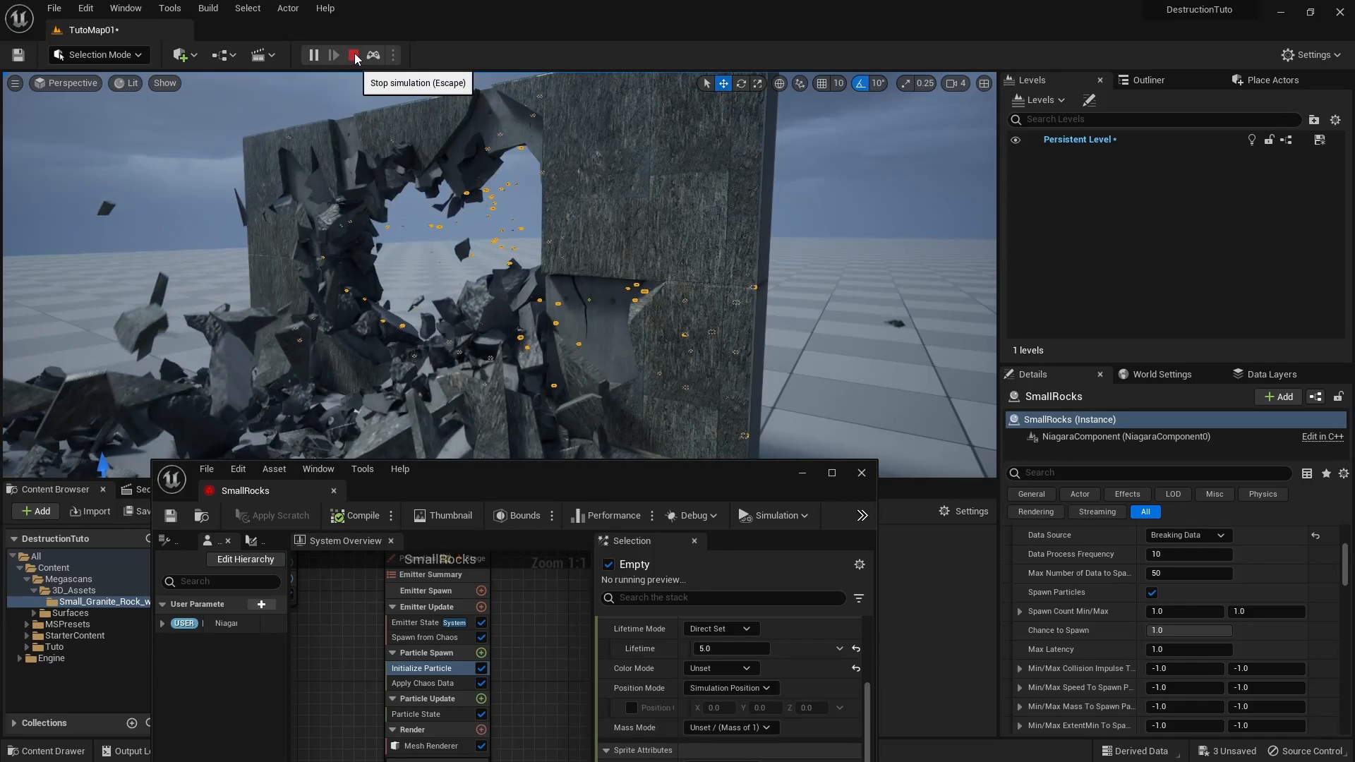
click(354, 56)
drag(572, 476, 717, 233)
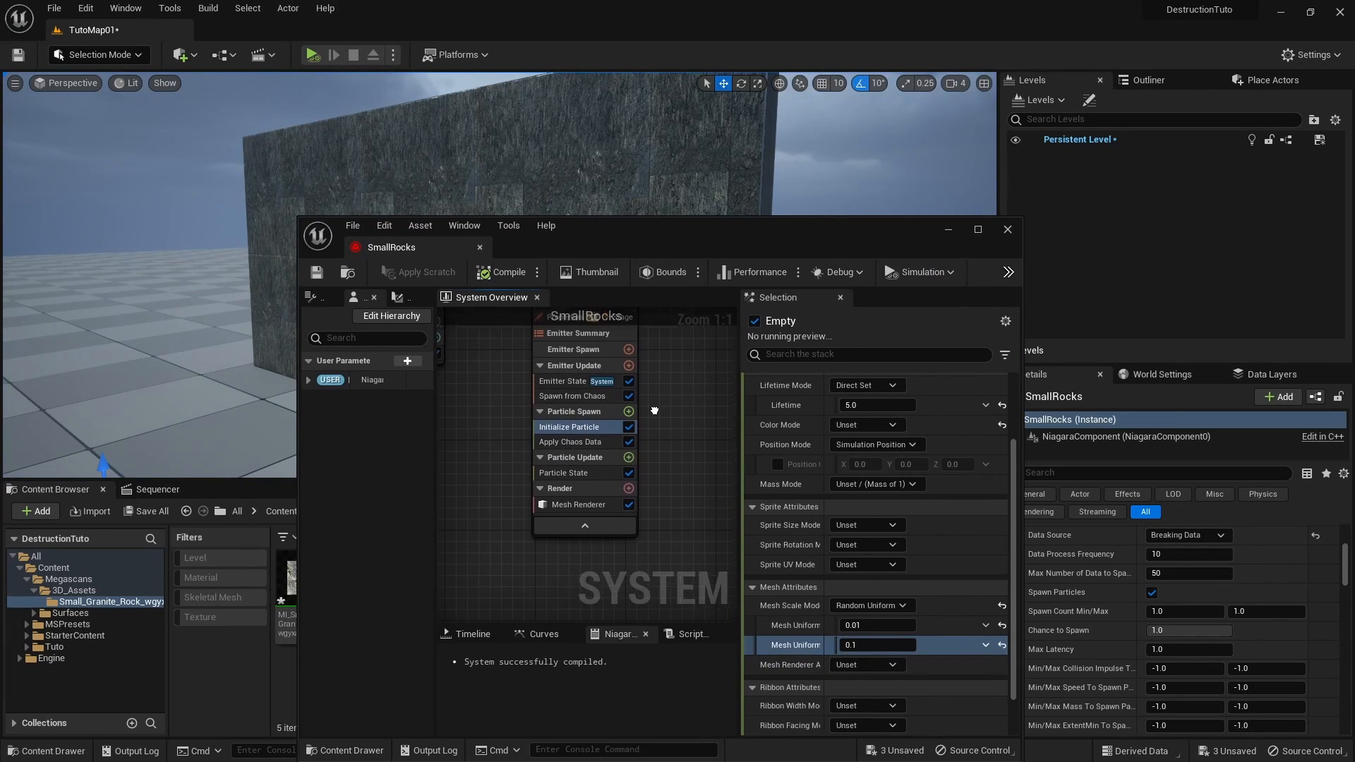
right_drag(654, 410, 643, 451)
click(621, 450)
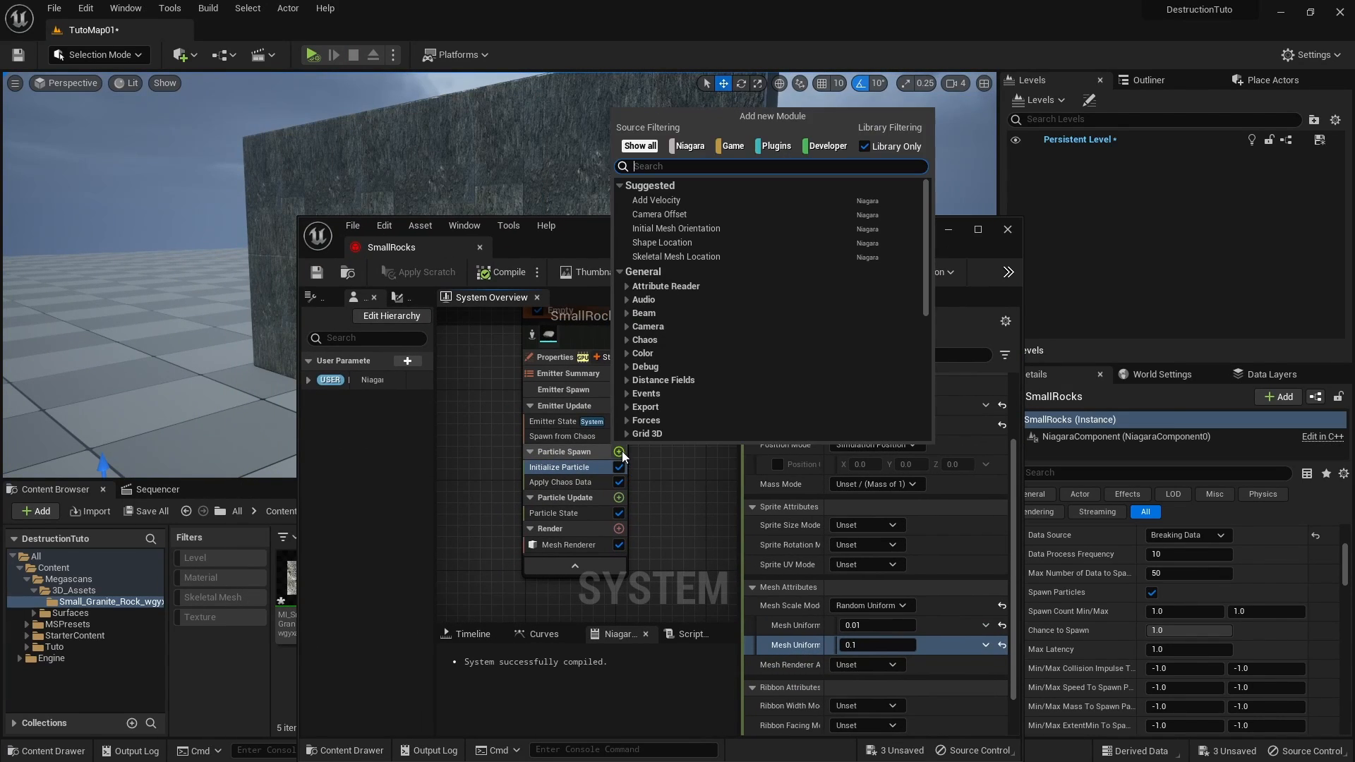
text(rqn)
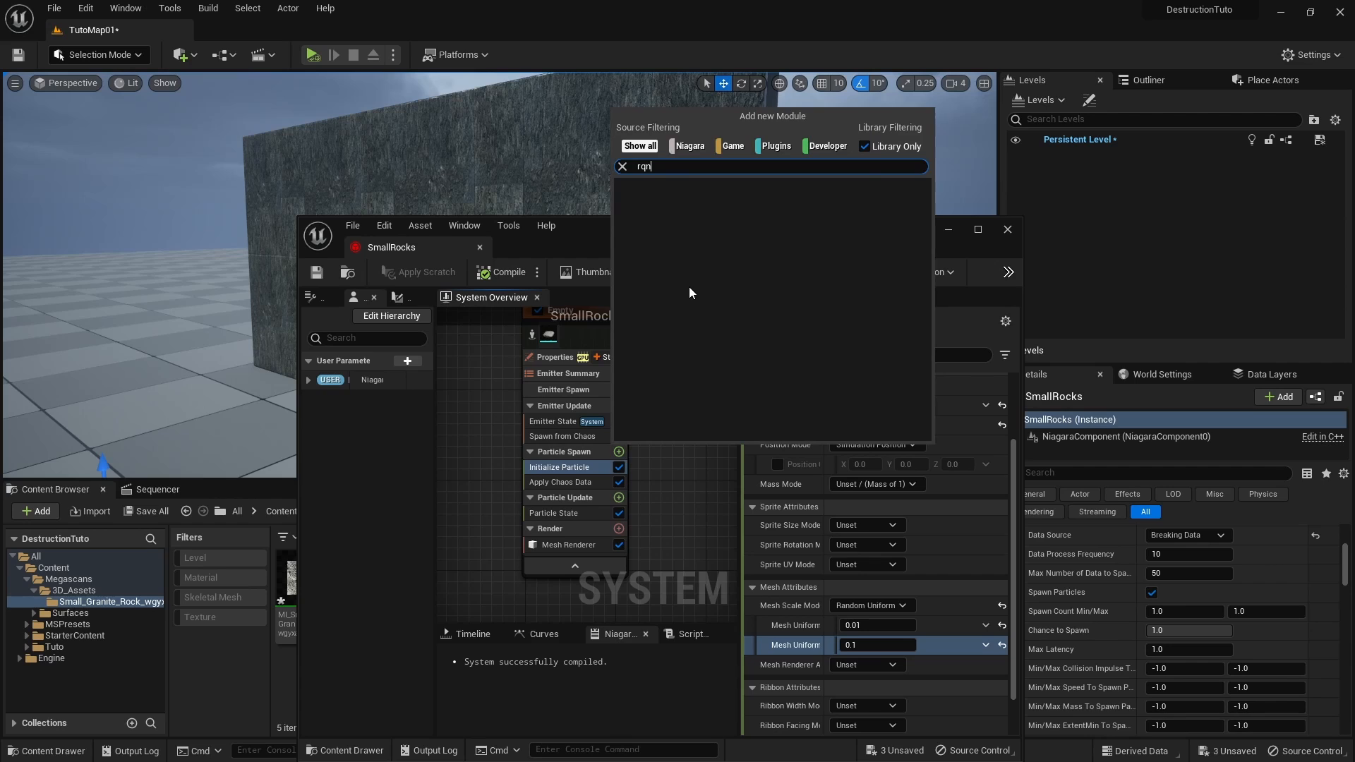
key(BackSpace)
key(BackSpace)
text(an)
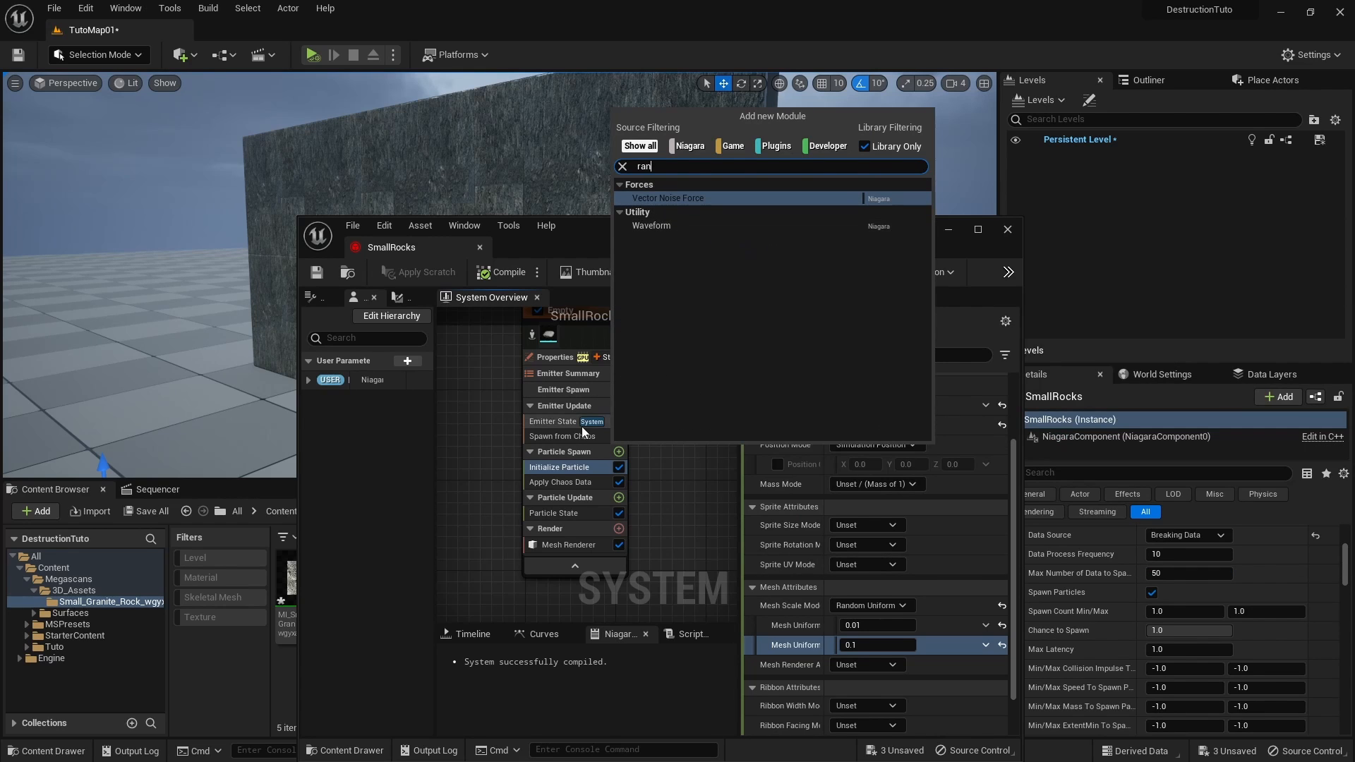
click(596, 456)
Step: Add an Initial Mesh Orientation module to the emitter's Particle Spawn group
click(619, 451)
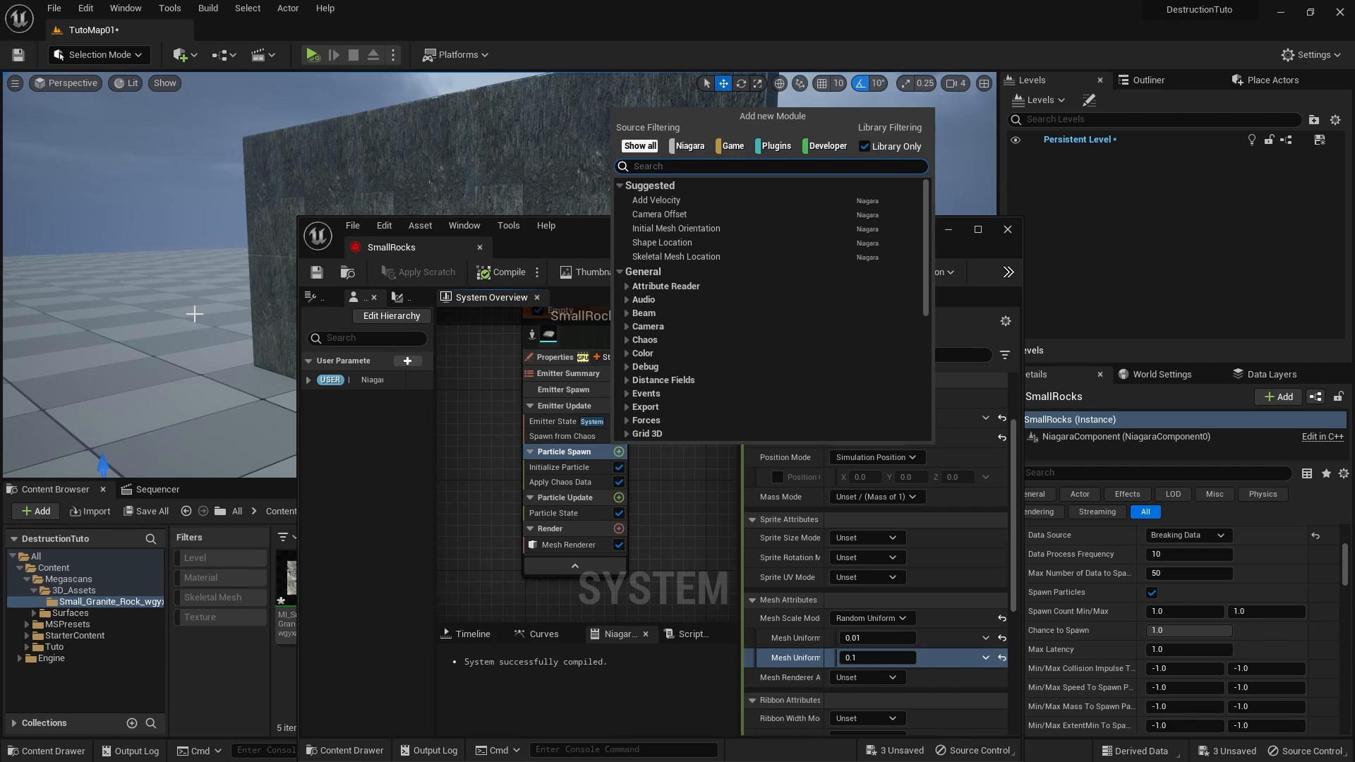
text(orie)
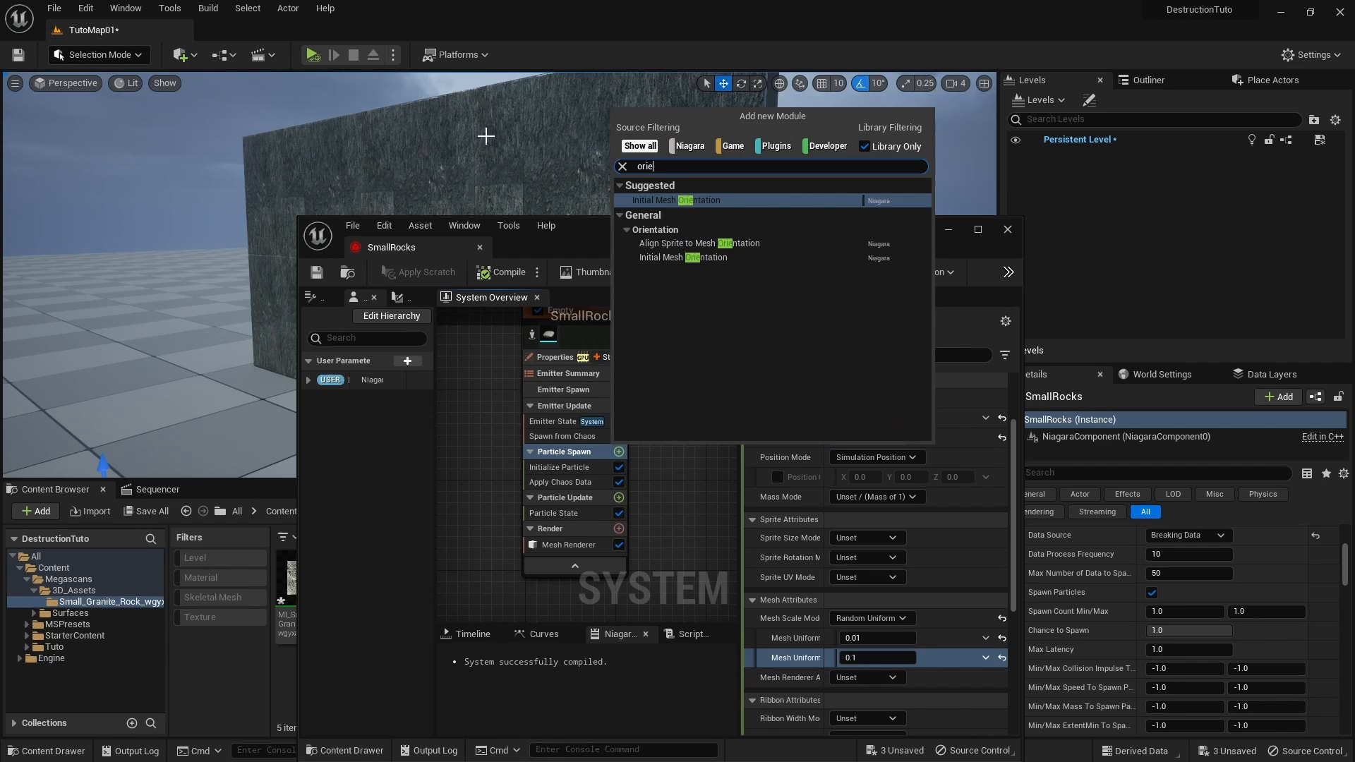
click(717, 203)
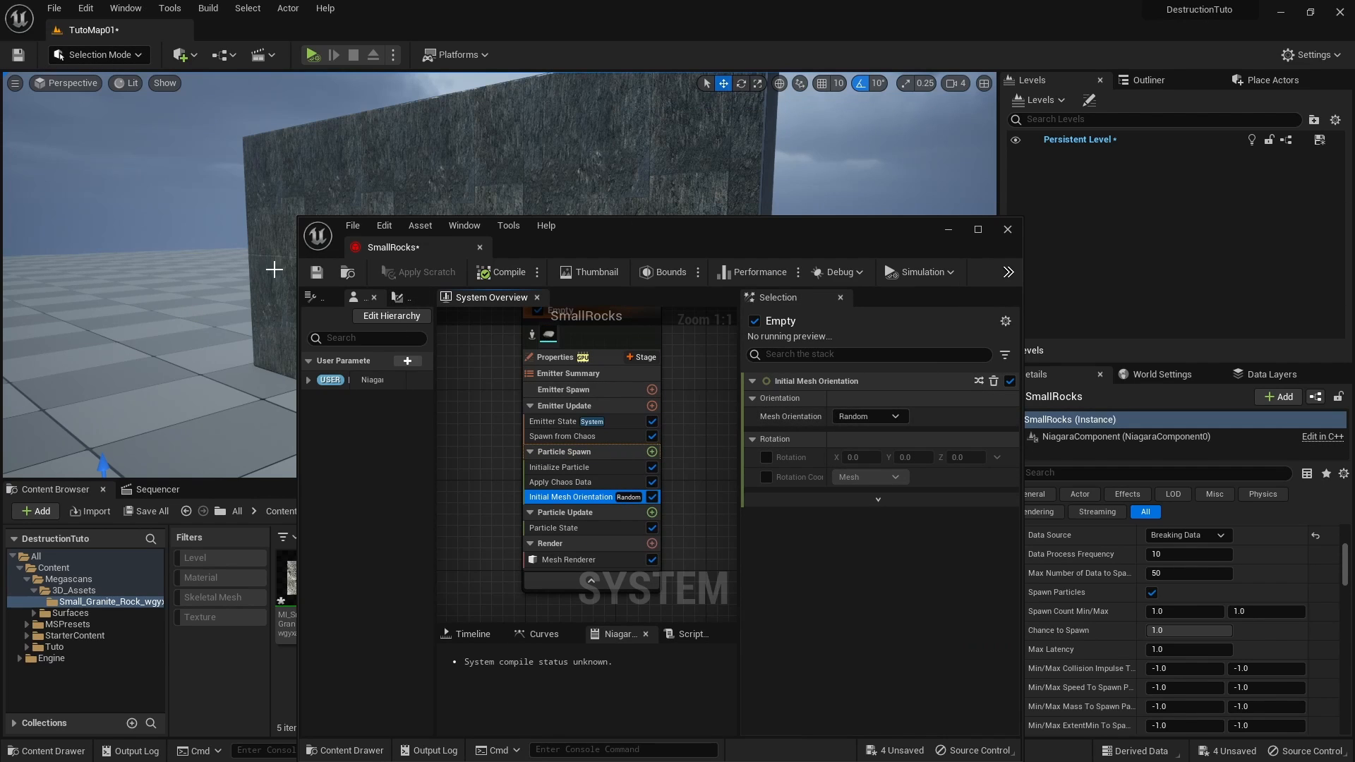
drag(672, 247, 436, 508)
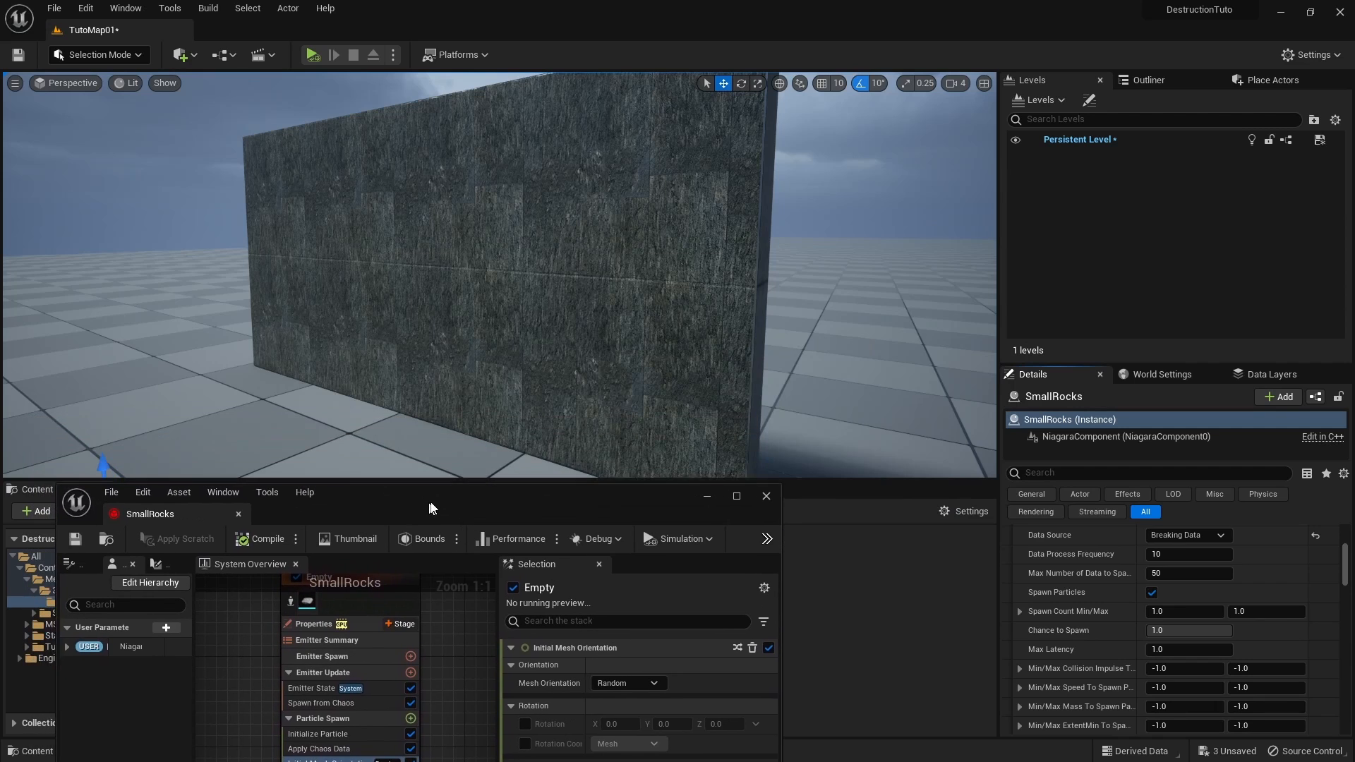
right_drag(532, 388, 512, 356)
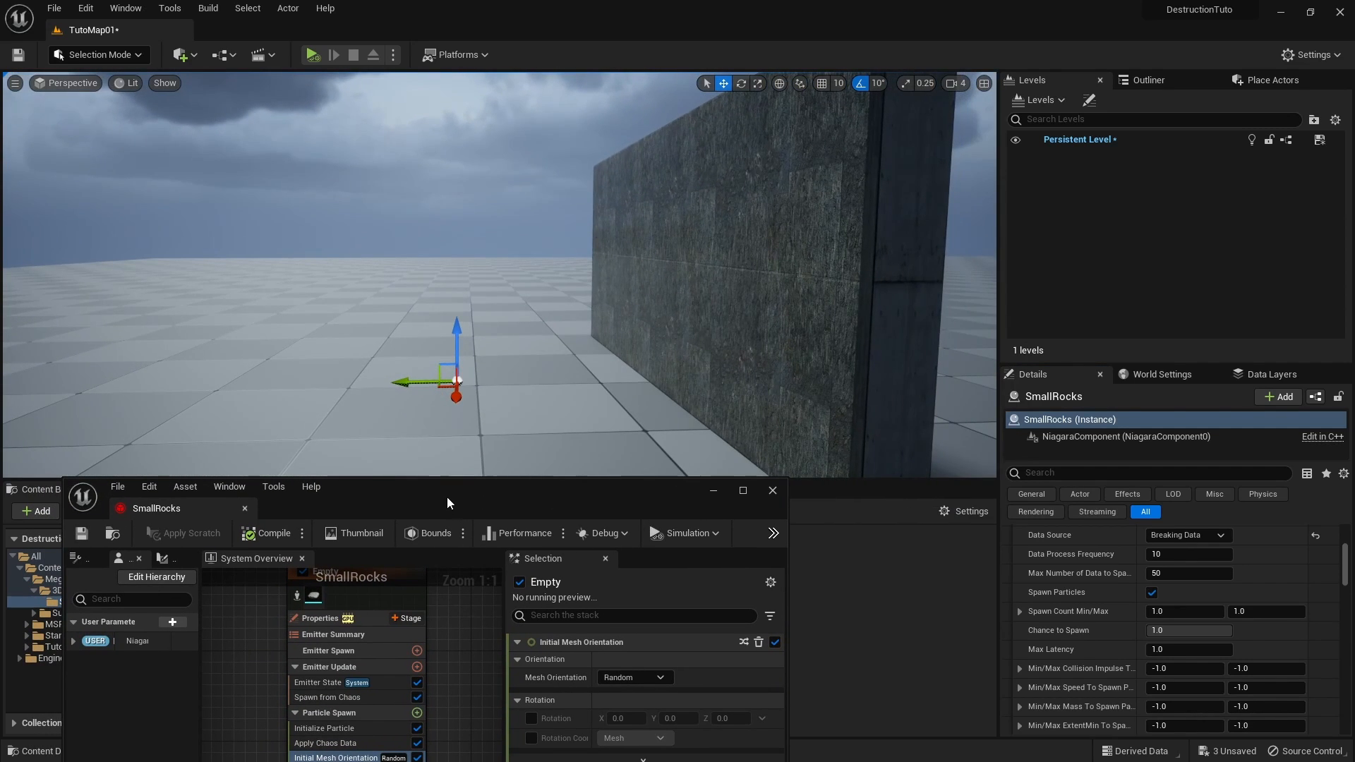
drag(448, 496, 734, 356)
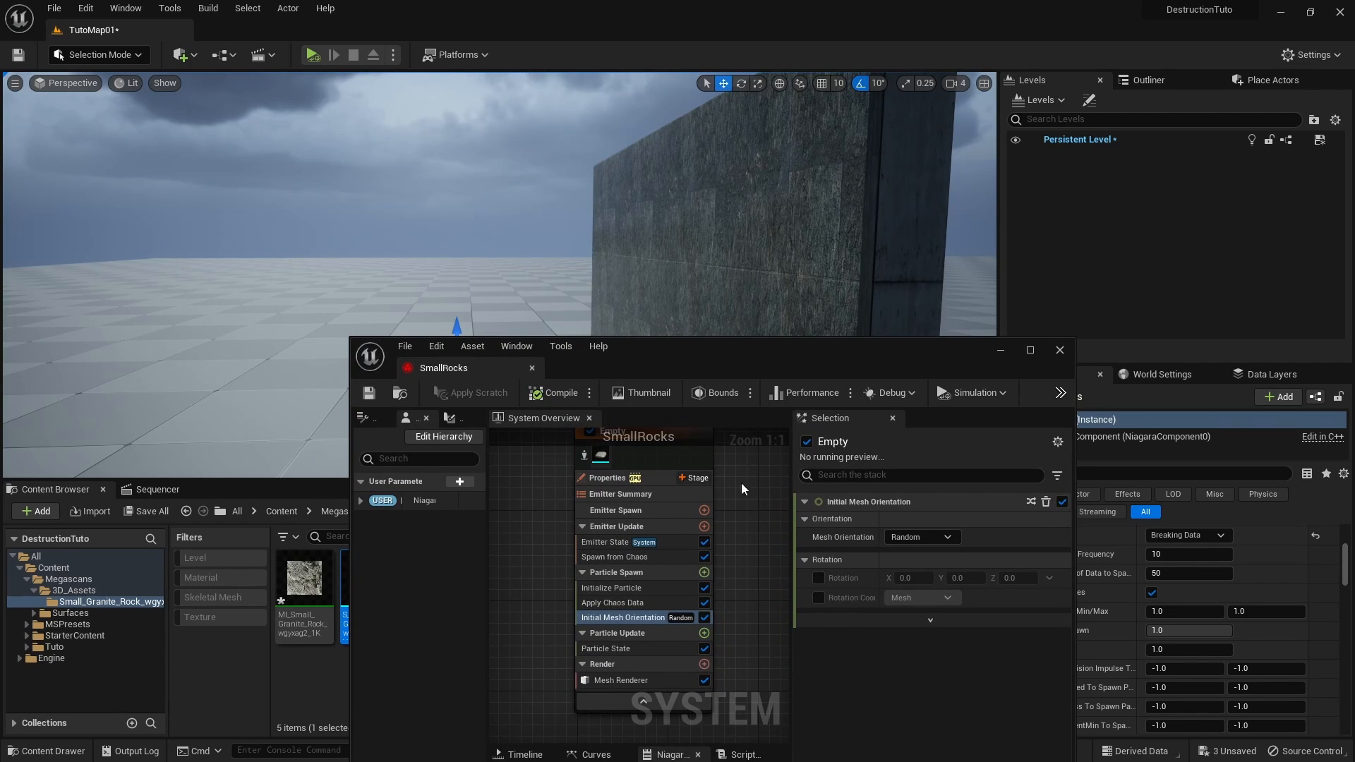
click(704, 527)
text(velo)
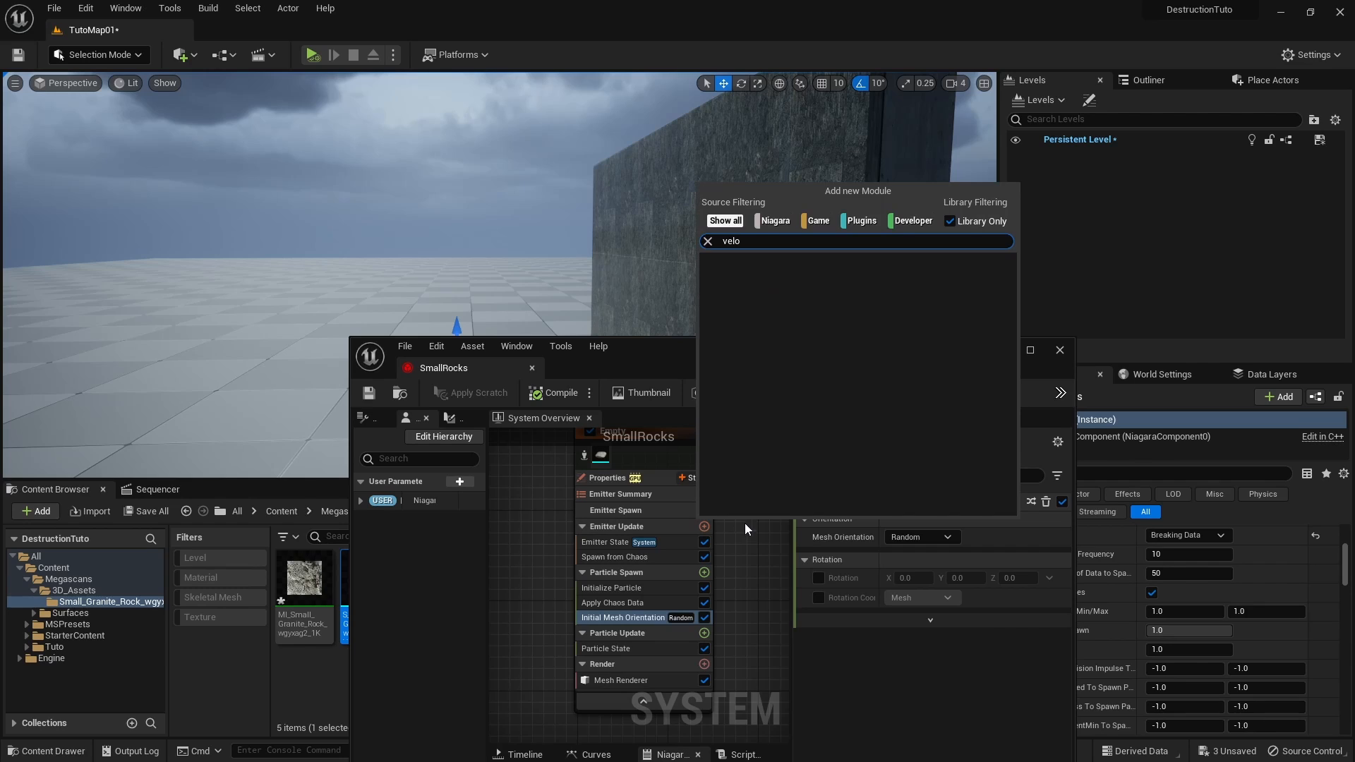
click(707, 242)
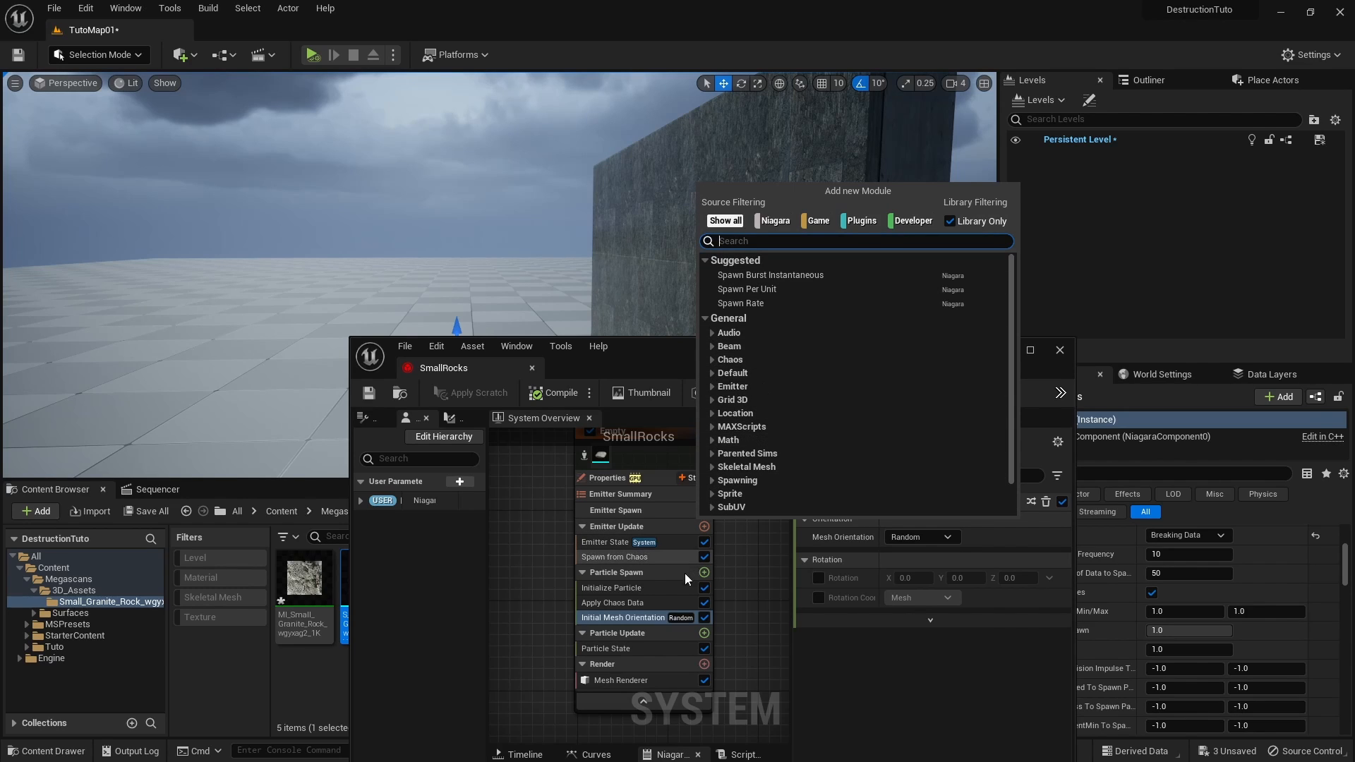
Step: Add an Add Velocity module to Particle Spawn and fix its unmet dependency by adding the SolveForcesAndVelocity module
click(704, 576)
text(ve)
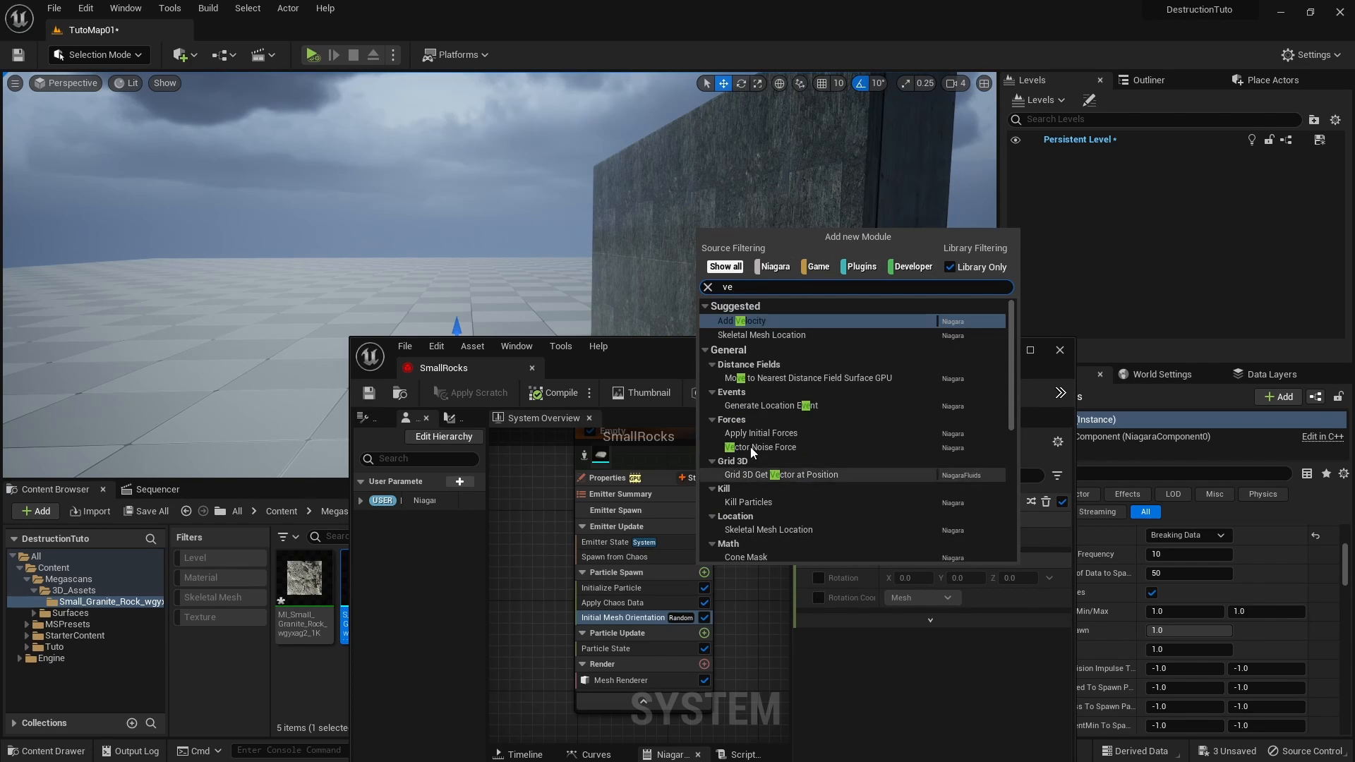
click(743, 322)
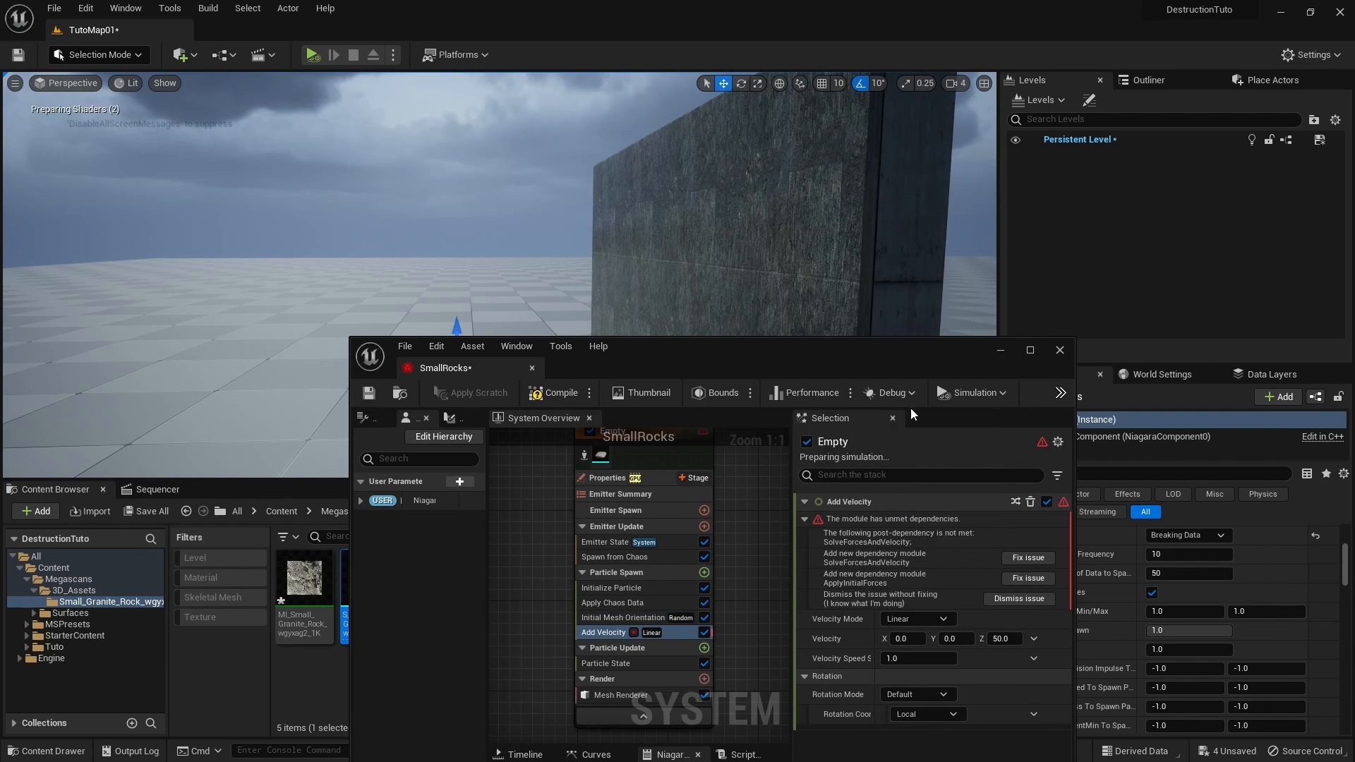
click(1028, 558)
Step: Set the Y component of the Add Velocity module to -150 and briefly simulate the level
drag(813, 373, 1088, 244)
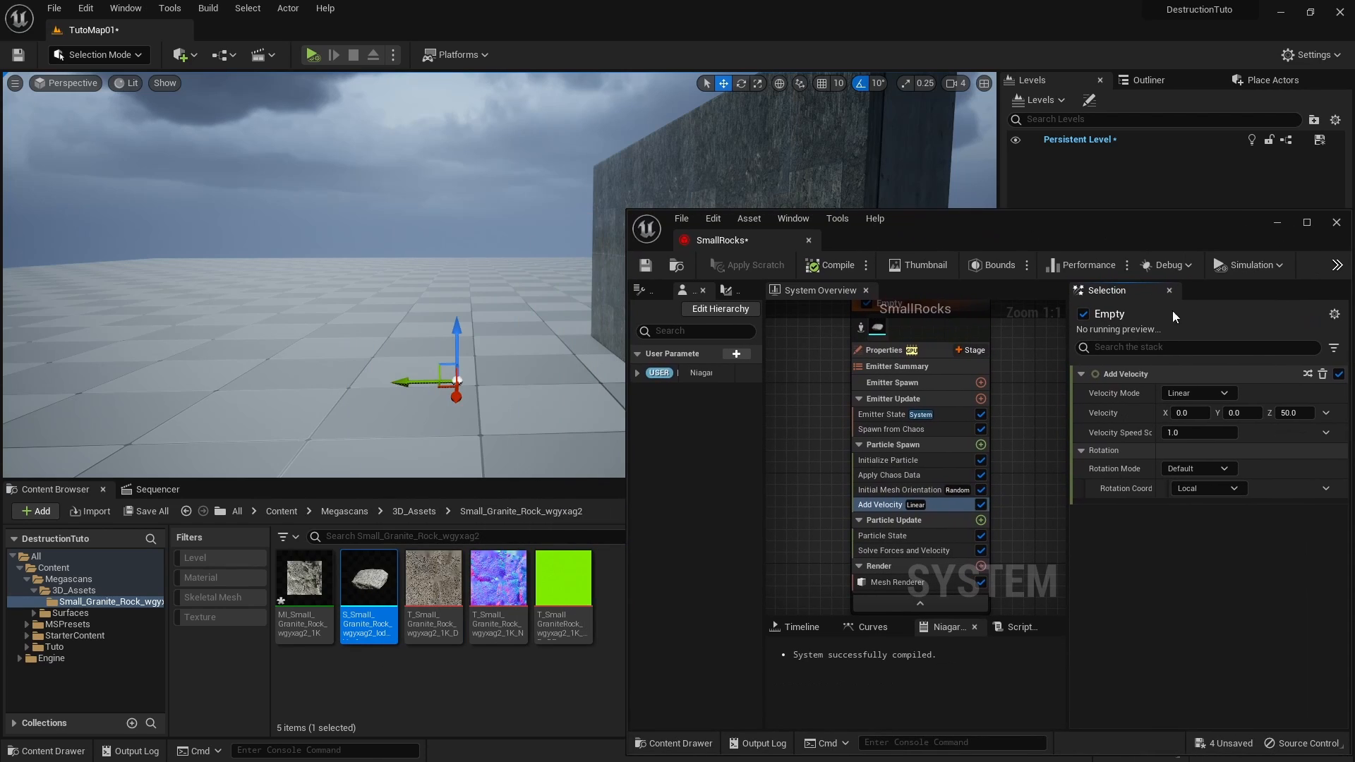
click(1238, 413)
drag(1048, 227, 758, 425)
click(313, 56)
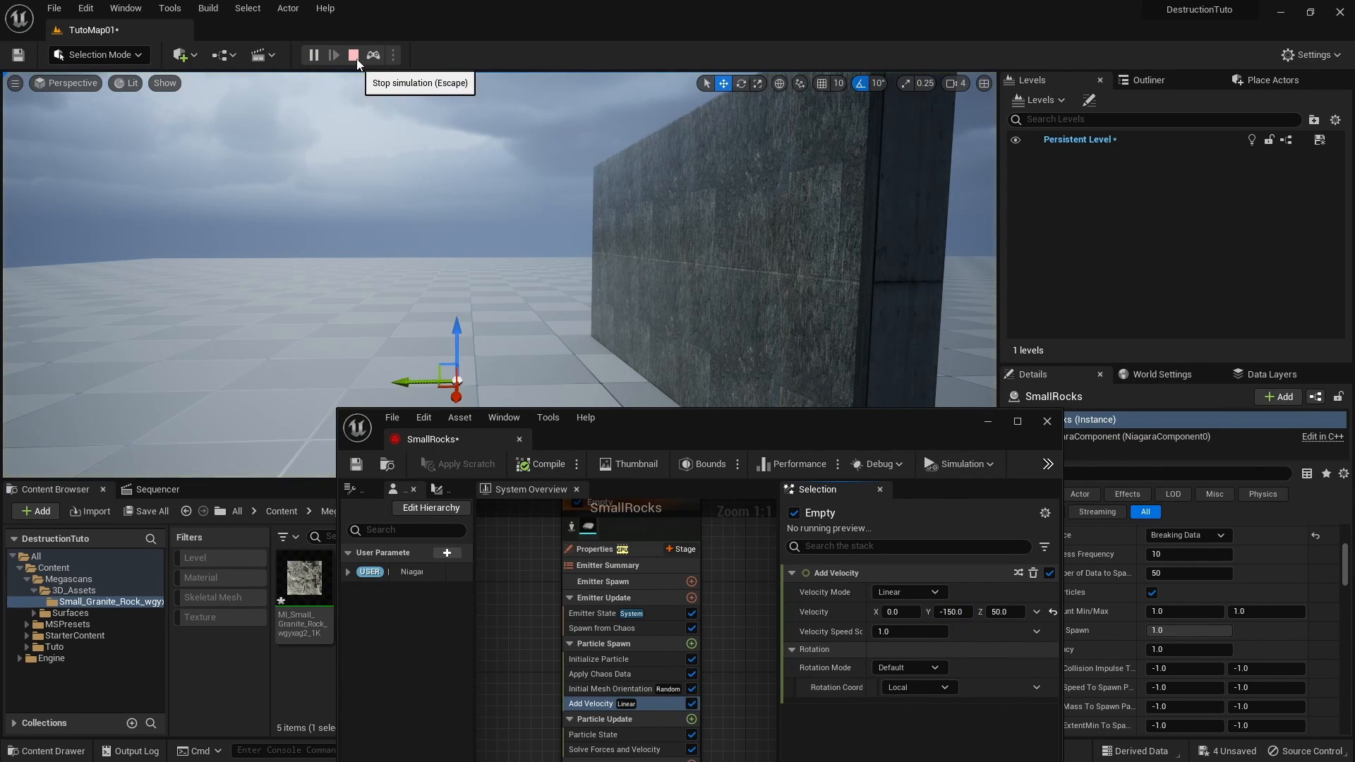
click(353, 55)
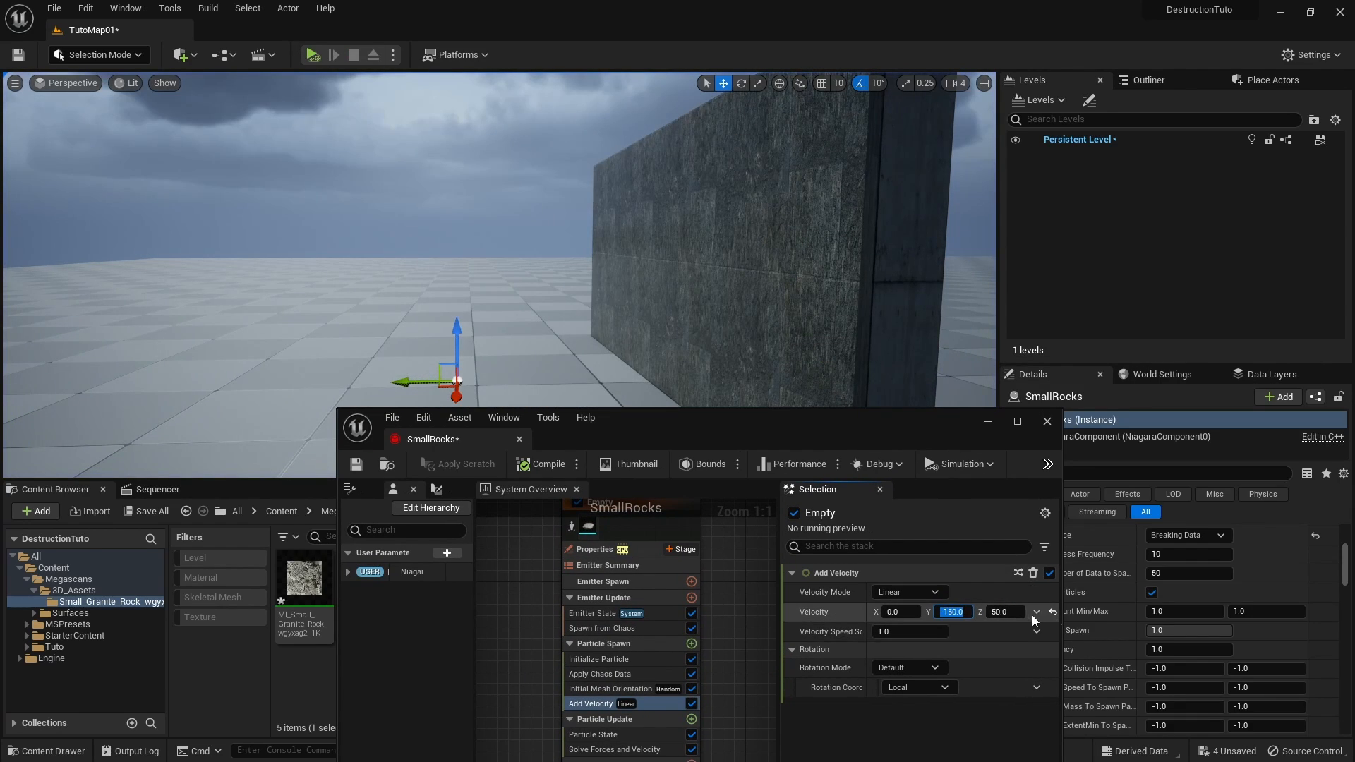
Step: Set the Add Velocity Y component to 150 and simulate the level to check which way the rocks fly
text(150)
key(Return)
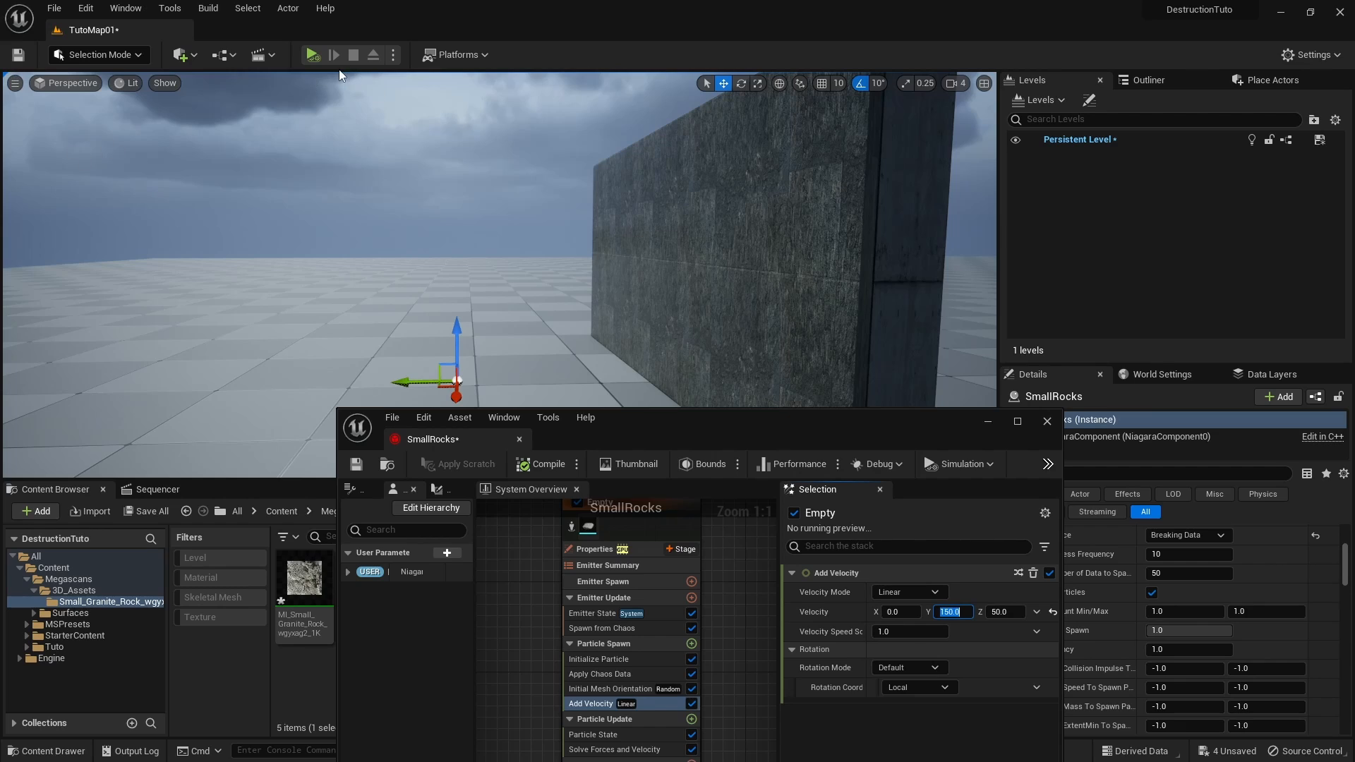
click(313, 56)
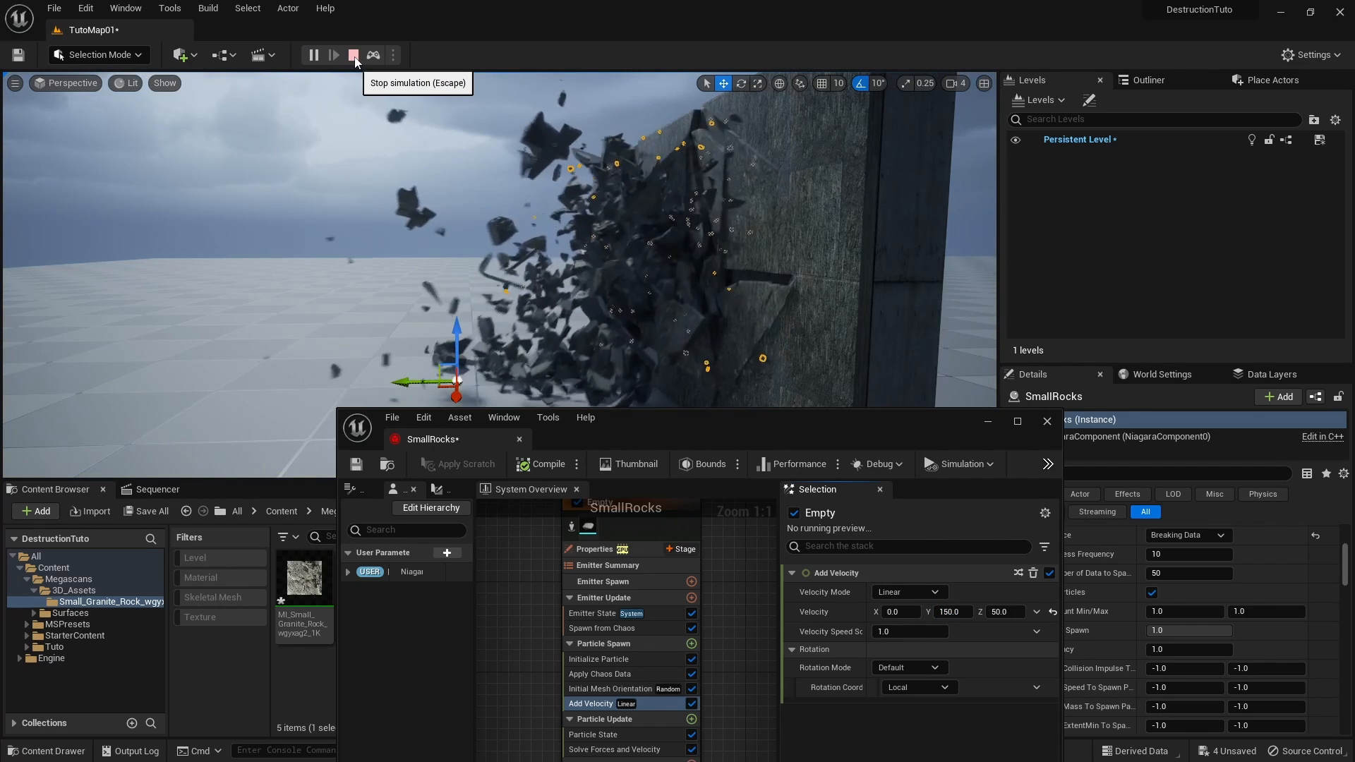
right_drag(633, 203, 599, 168)
click(353, 56)
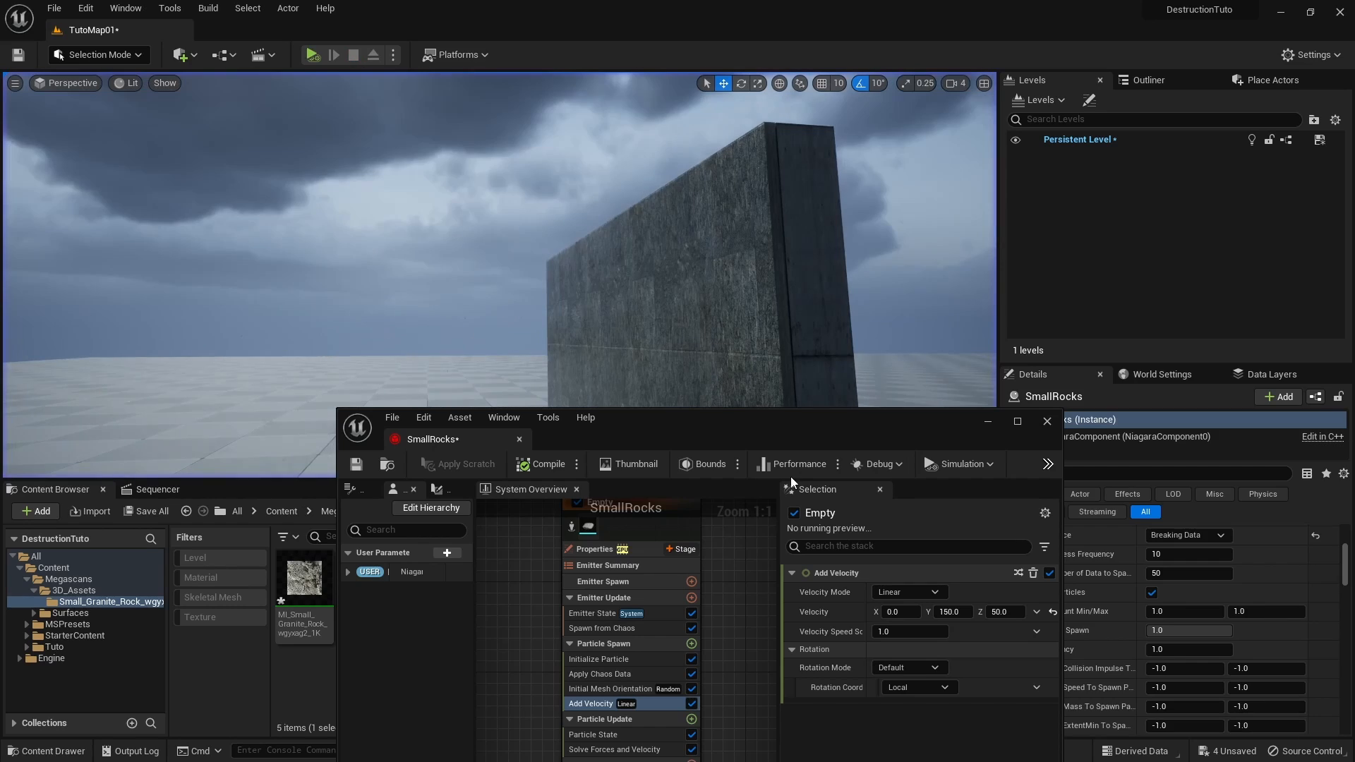
Step: Add a Gravity Force module to the emitter's Particle Update group
scroll(684, 635, down, 3)
click(692, 593)
text(gr)
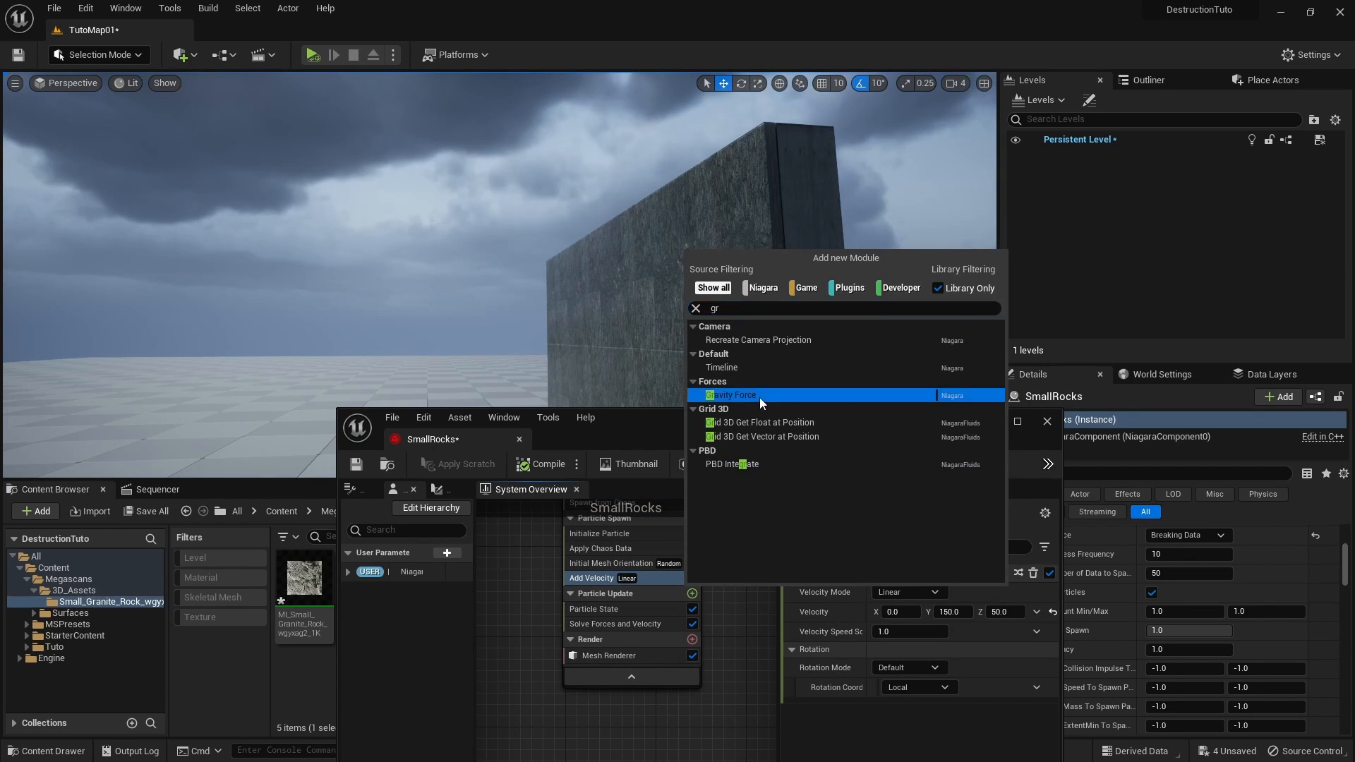
click(759, 395)
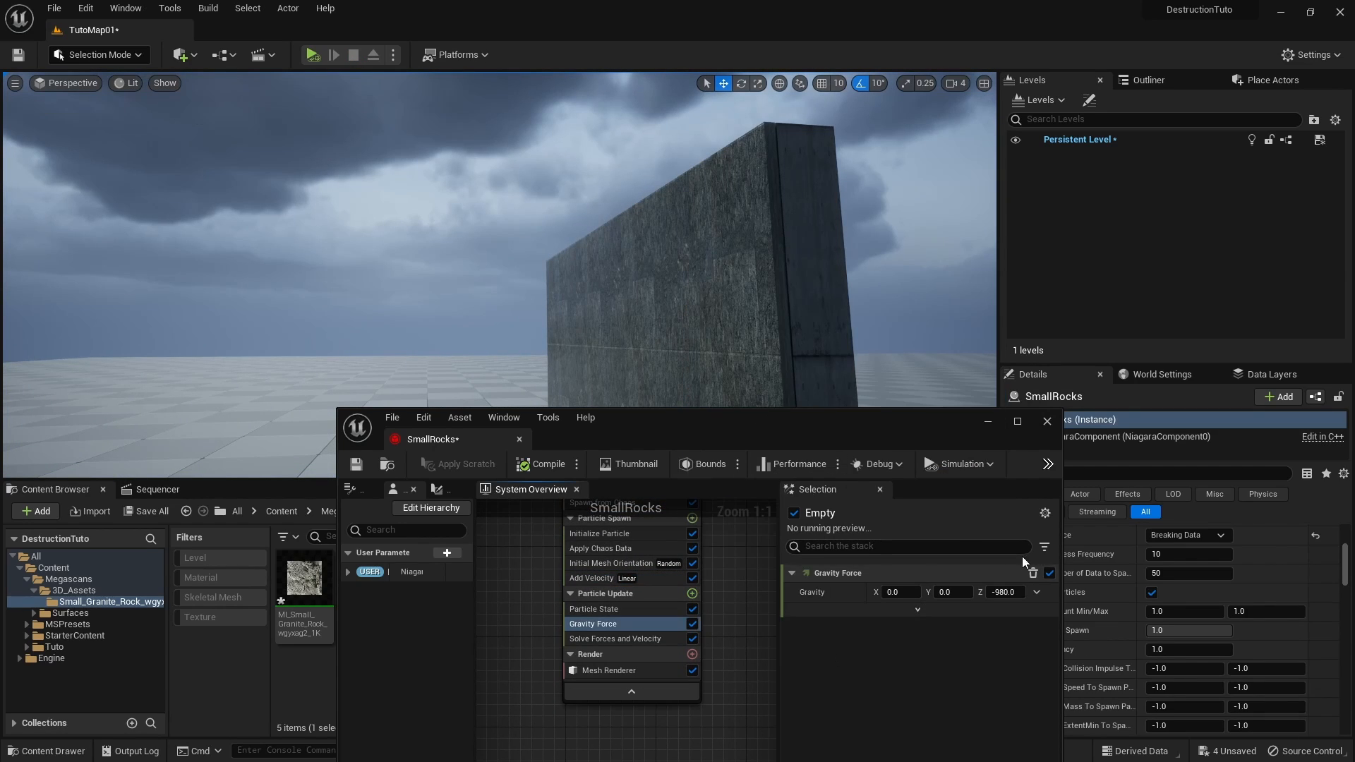
Step: Simulate the level in game view to check the rocks falling under gravity, stop it, and reopen the Add Velocity settings
drag(800, 433, 615, 605)
right_drag(544, 261, 544, 307)
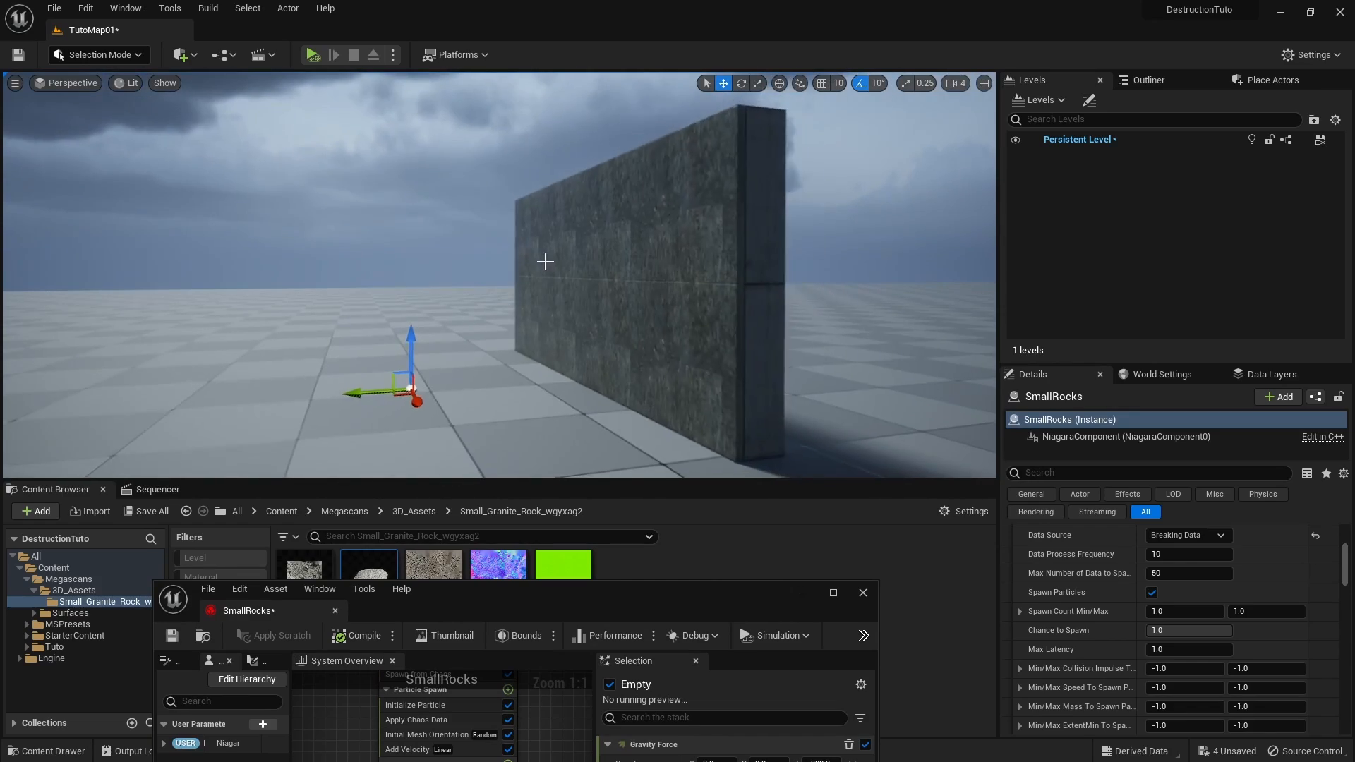
key(g)
click(312, 54)
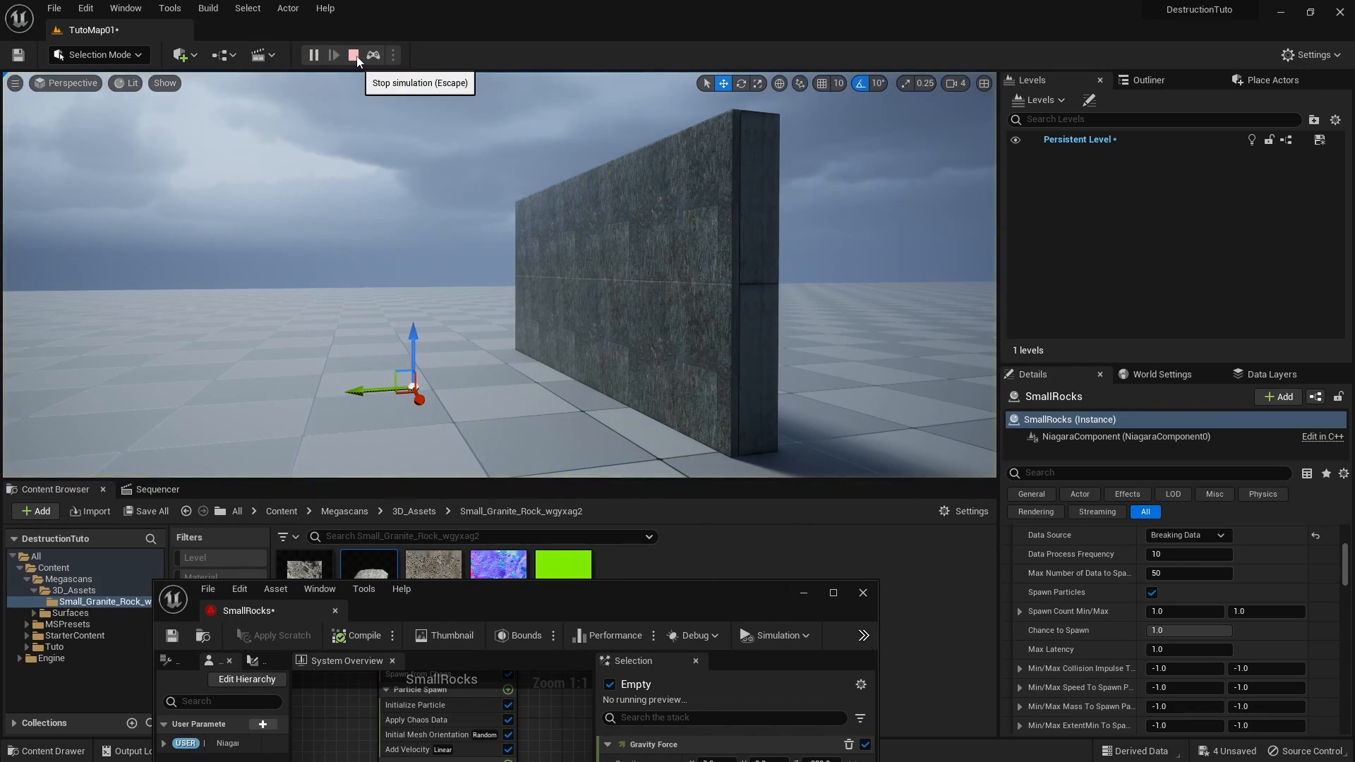
right_drag(631, 262, 523, 251)
key(g)
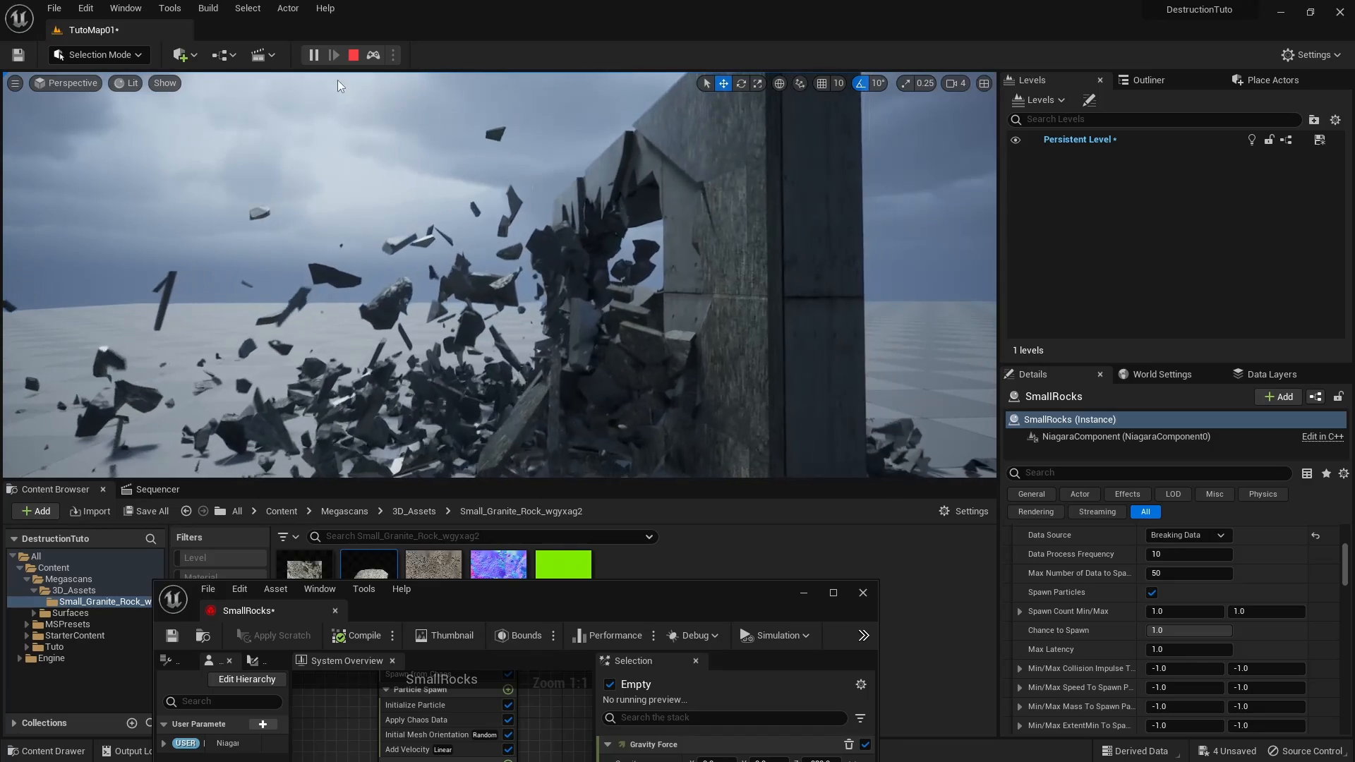
key(Escape)
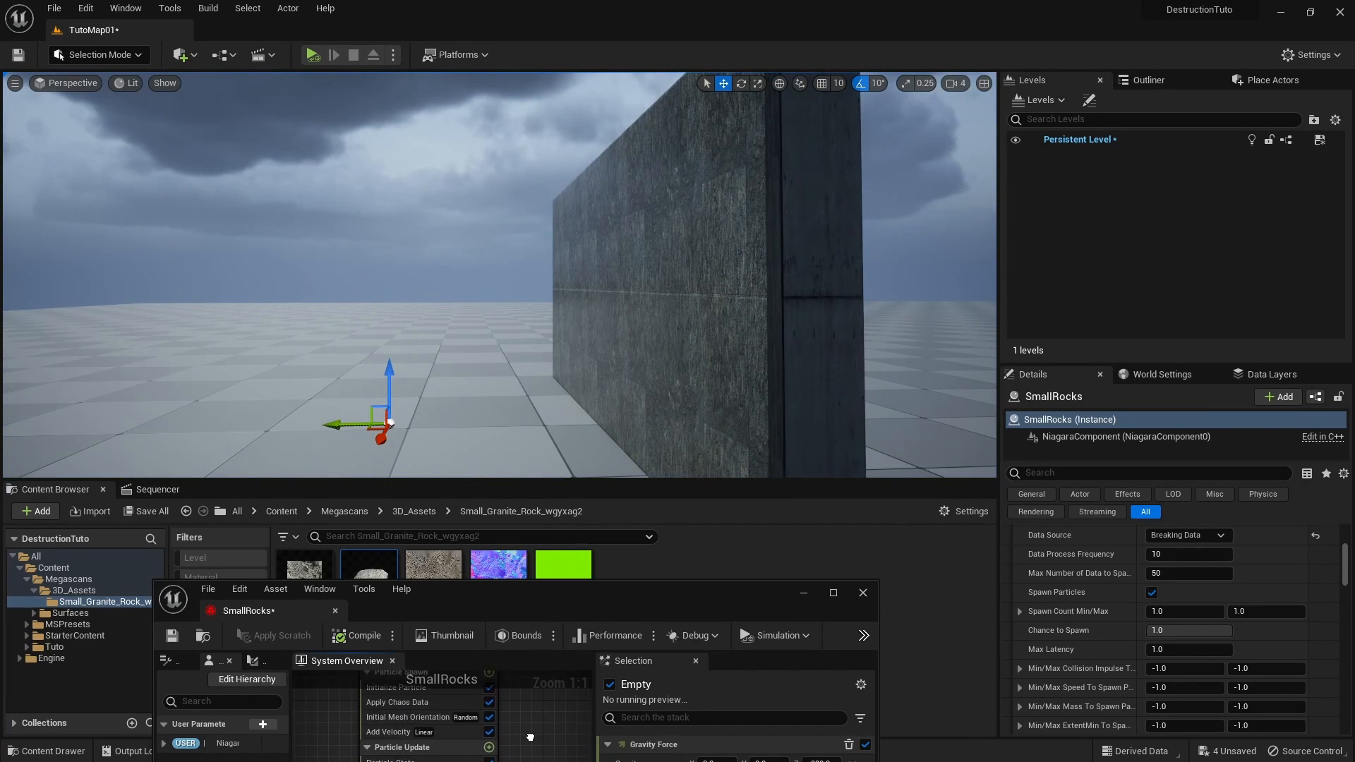
drag(512, 588, 775, 388)
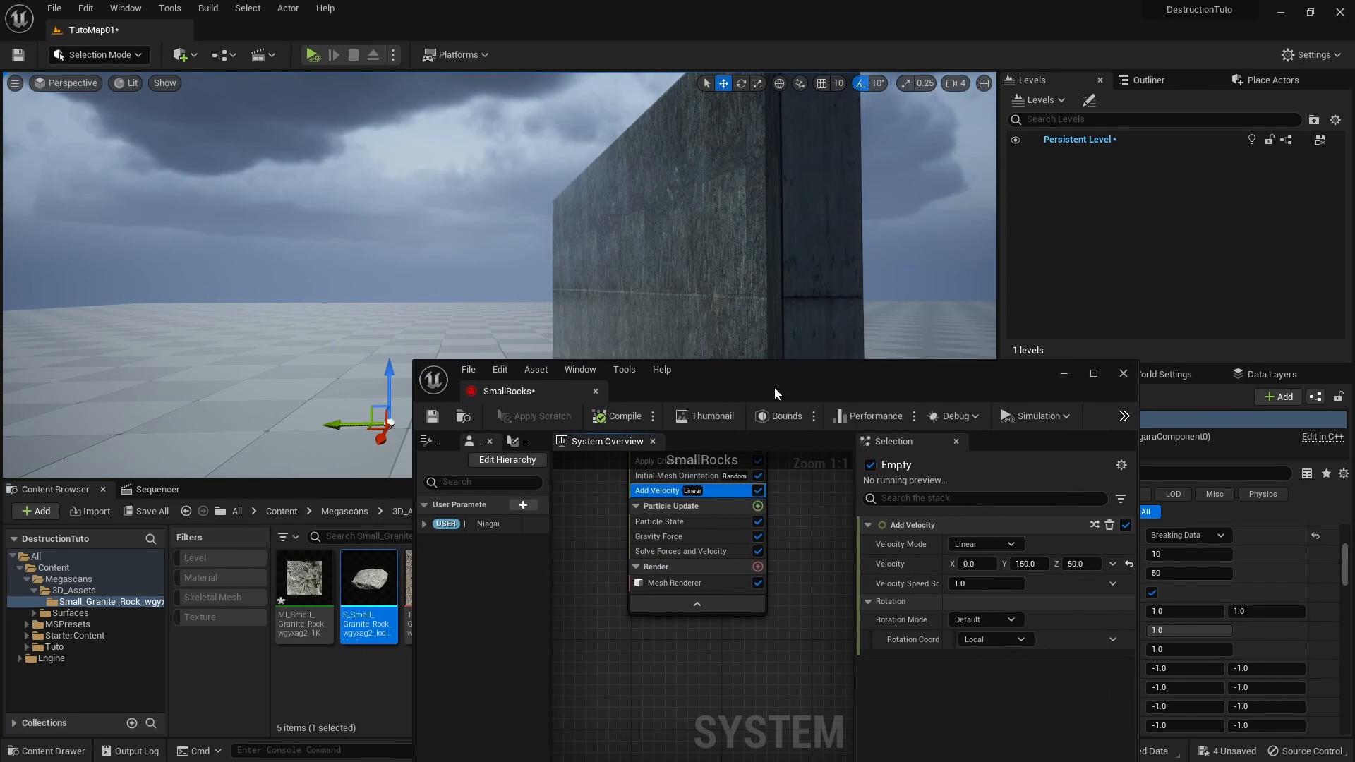
Step: Set the Y component of the Add Velocity module to 400 and save the SmallRocks system
text(400)
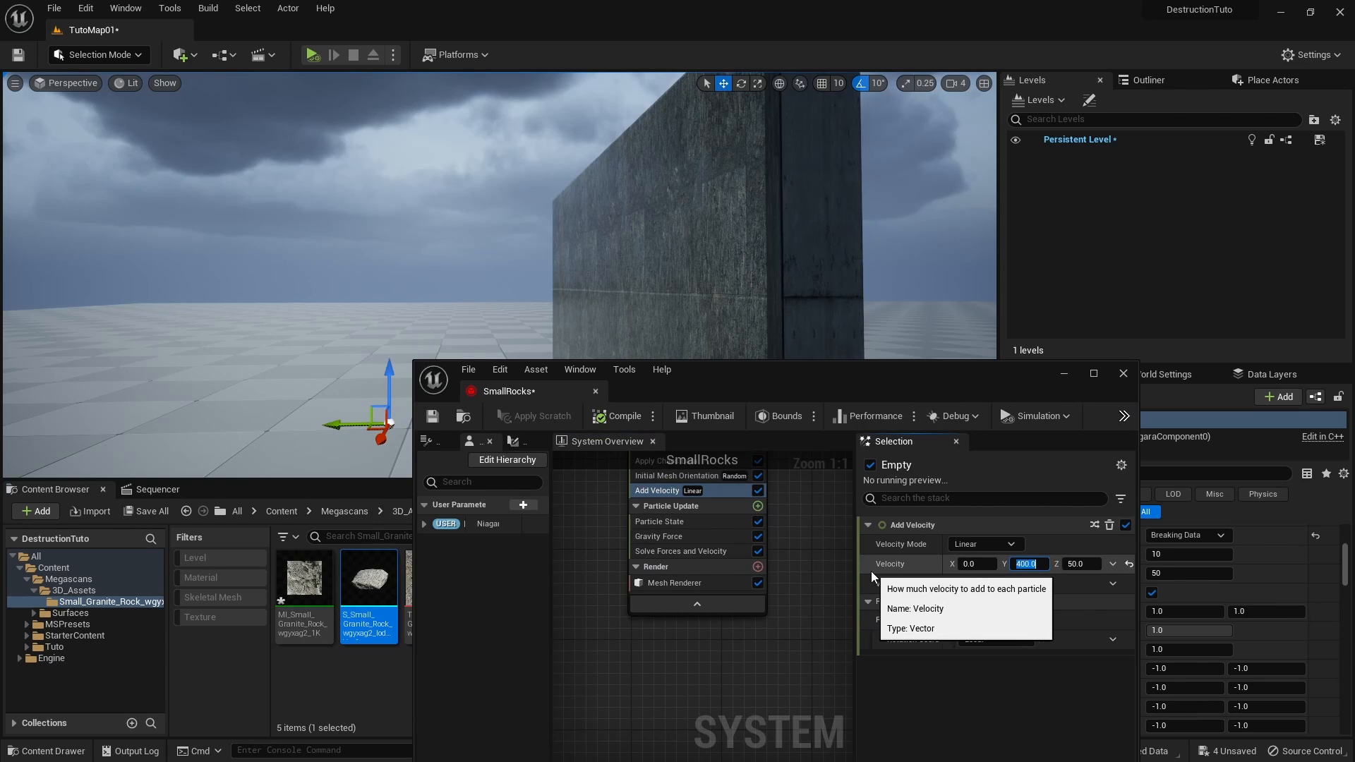
key(Return)
click(435, 423)
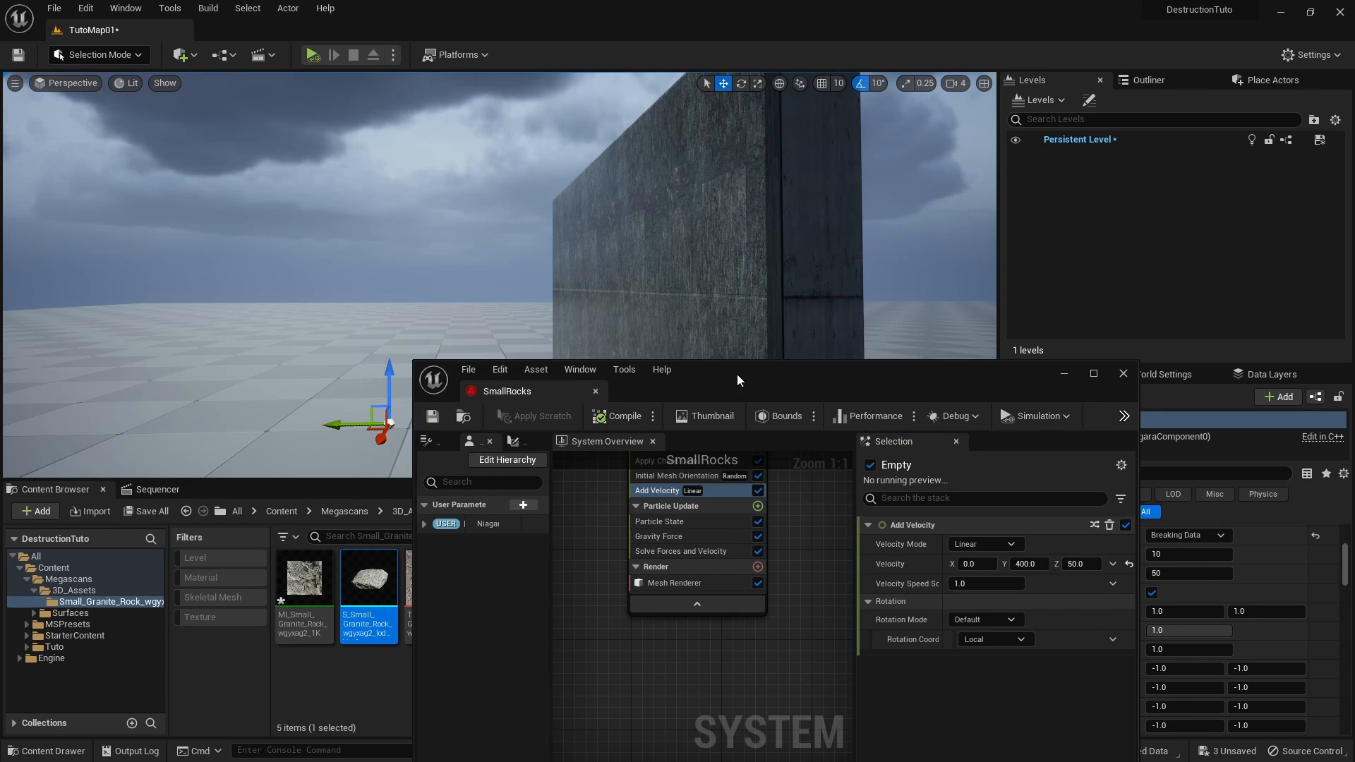
Step: Simulate the level to check how the faster rocks fly out of the breaking wall, and stop the simulation
drag(736, 374, 568, 545)
right_drag(650, 282, 711, 250)
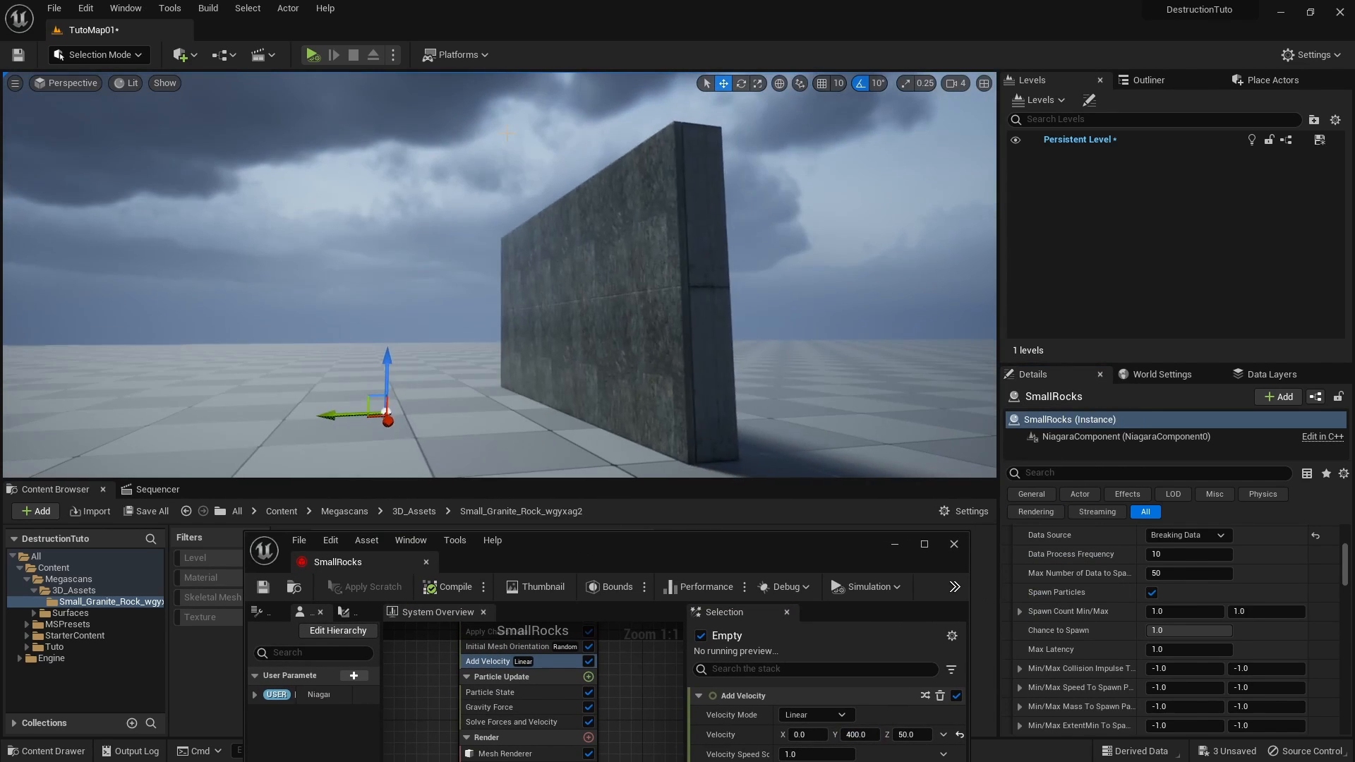
key(g)
click(338, 56)
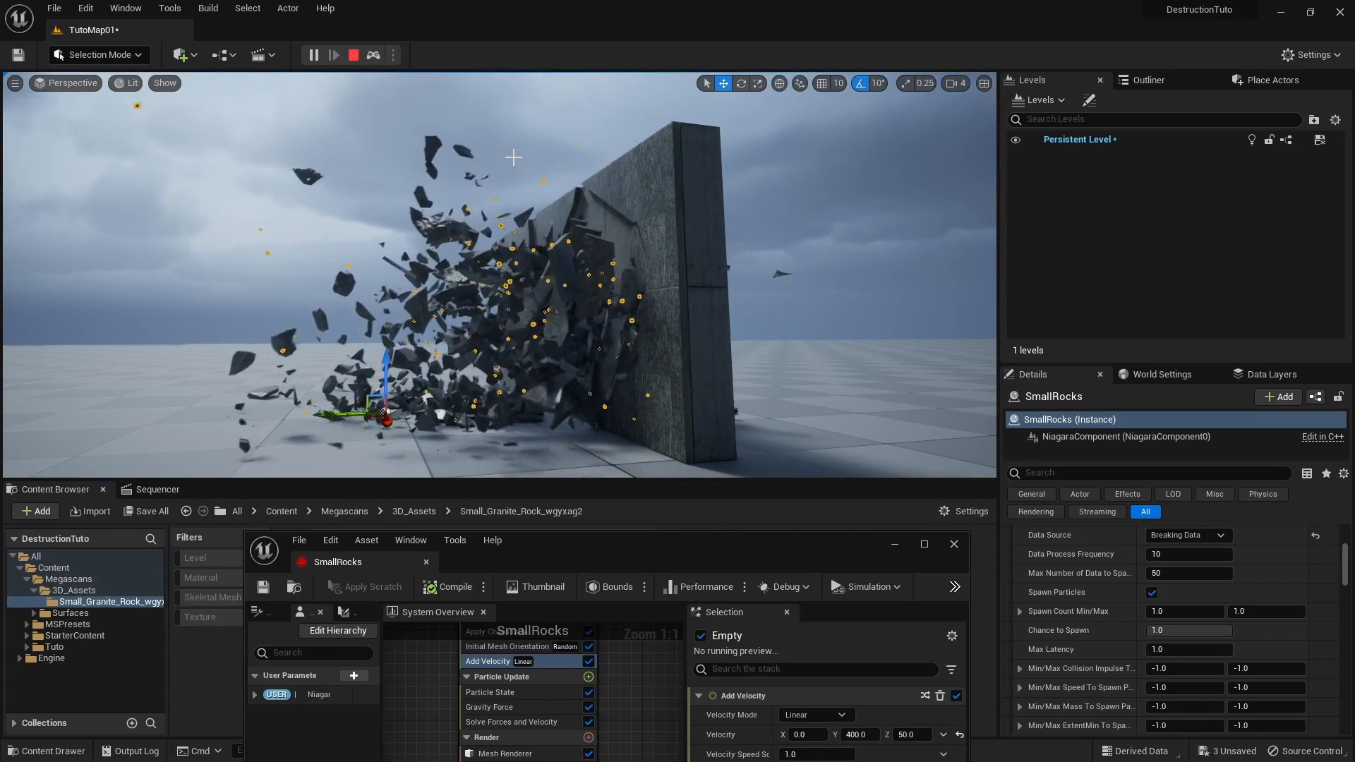
mouse_move(559, 239)
right_down()
mouse_move(545, 241)
mouse_move(539, 299)
mouse_move(556, 265)
right_up()
key(g)
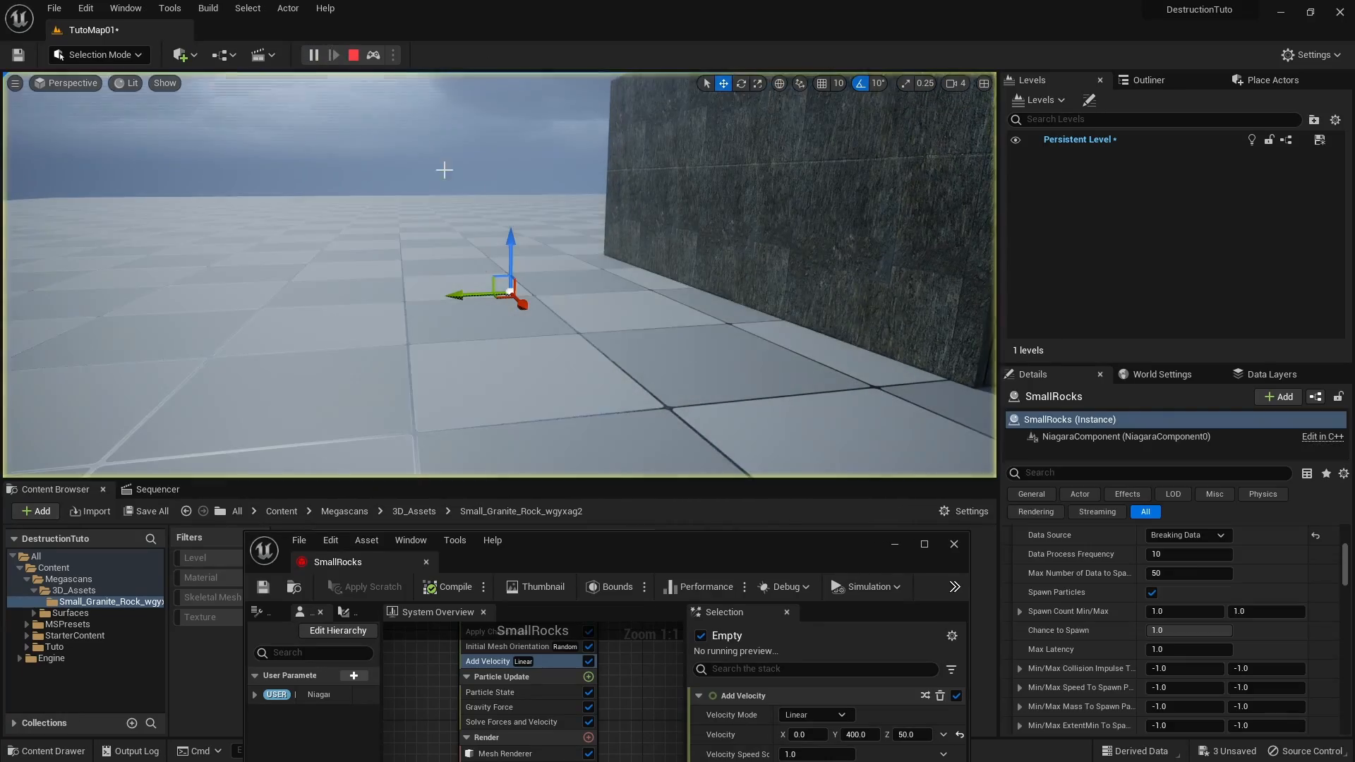
right_drag(443, 172, 494, 195)
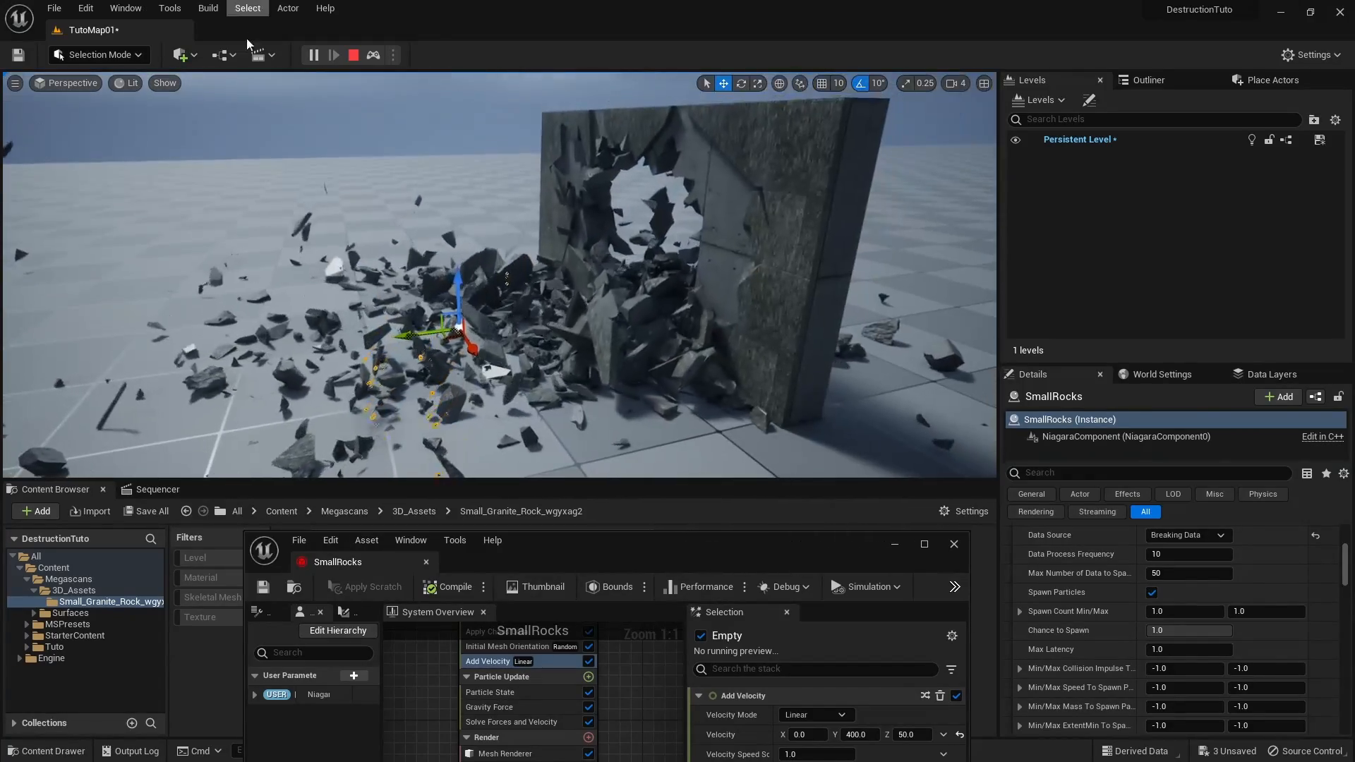
key(Escape)
Step: Add a Collision module to the emitter's Particle Update group
drag(721, 543, 775, 408)
click(661, 570)
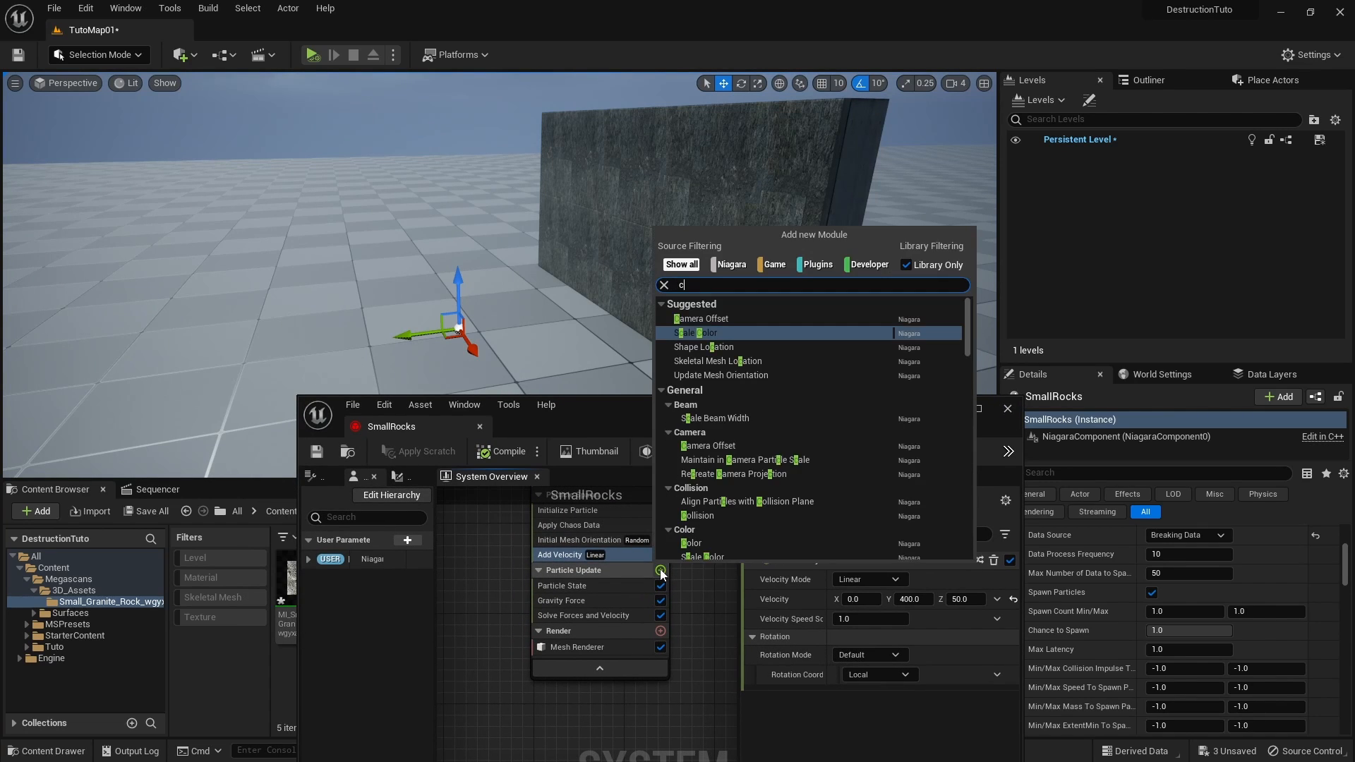
text(coll)
click(717, 333)
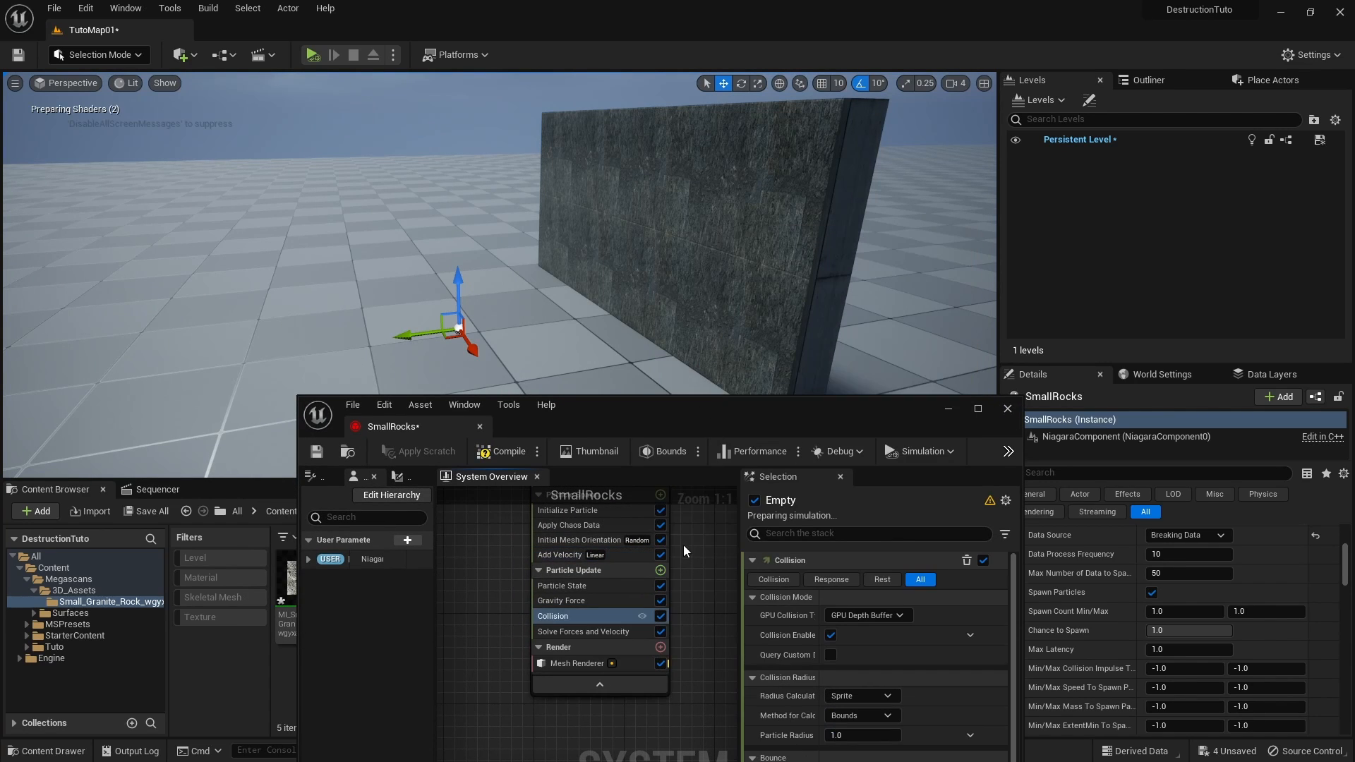
Step: Simulate the level to check how the rocks behave with the Collision module, and stop the simulation
drag(702, 421, 782, 472)
click(934, 612)
click(934, 611)
right_drag(748, 367, 713, 294)
key(g)
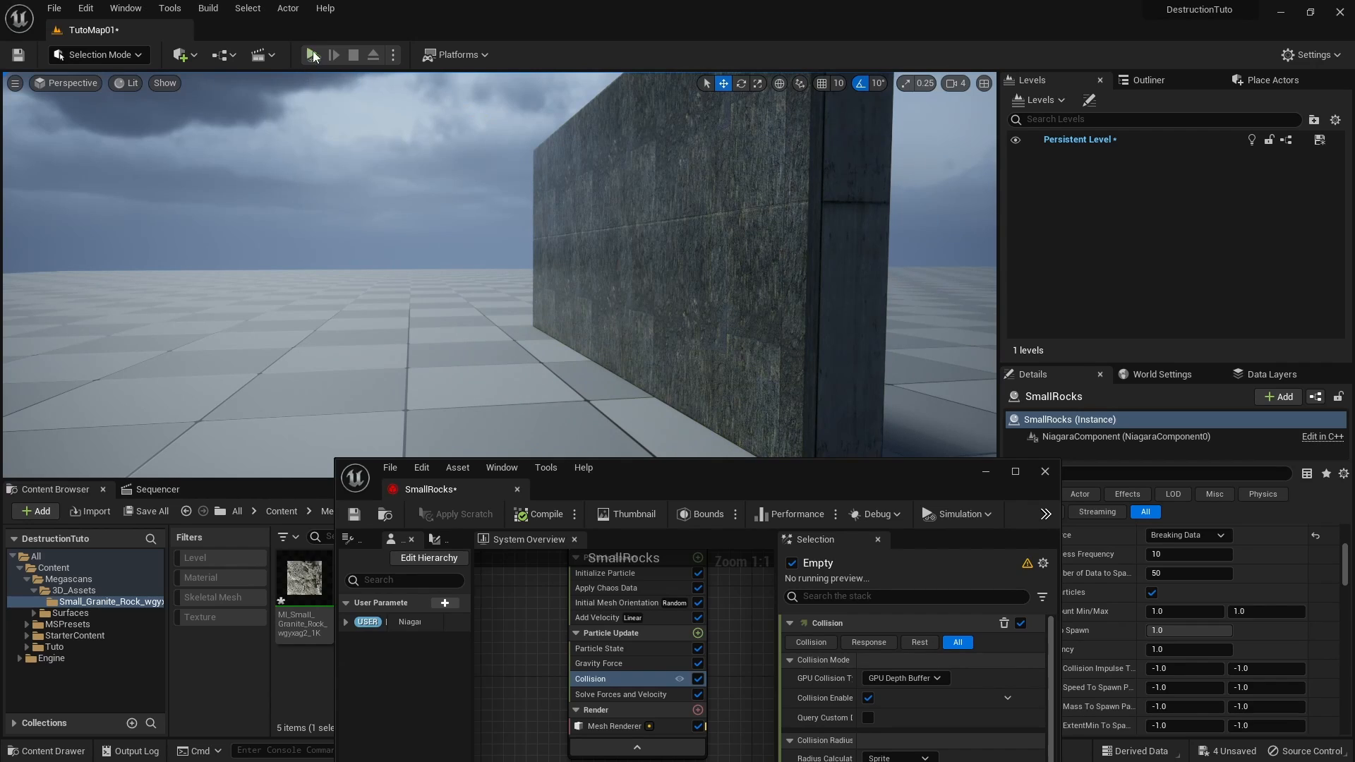
click(315, 57)
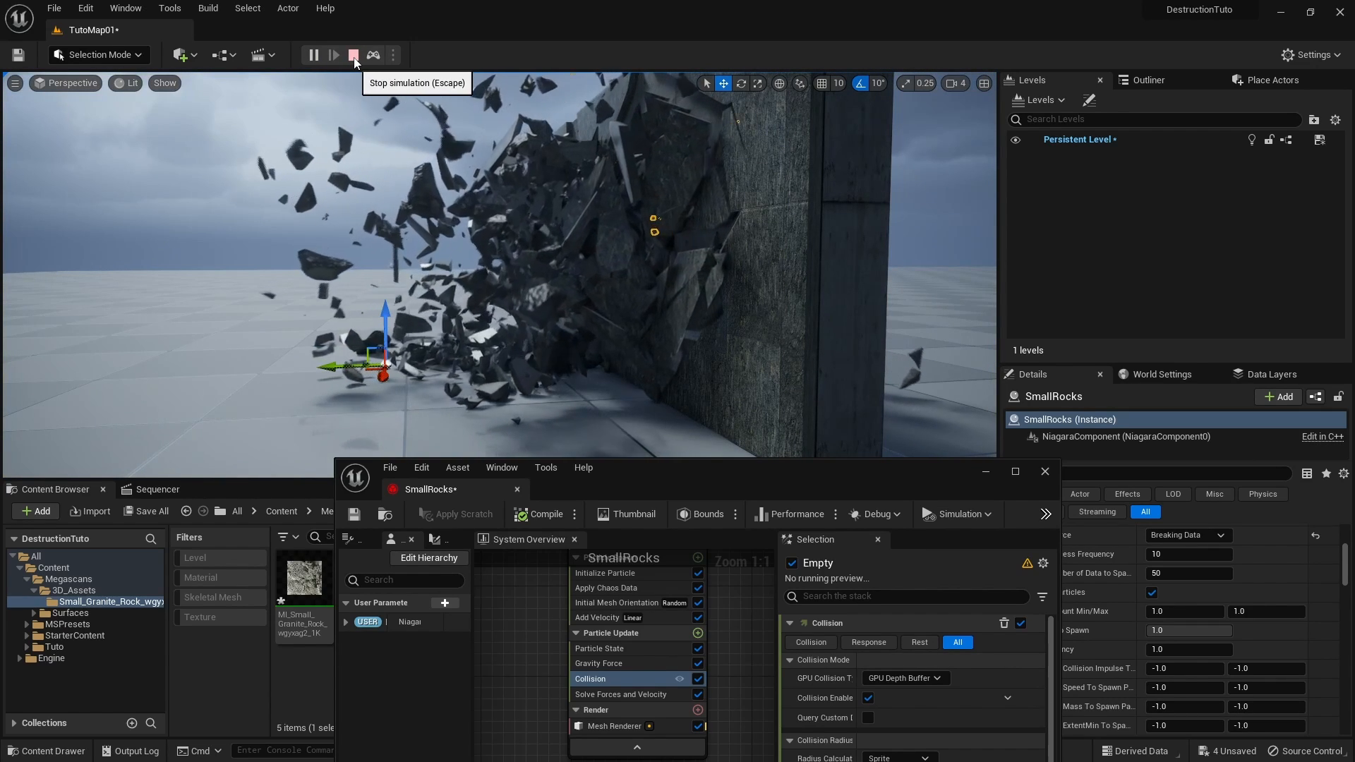
right_drag(602, 188, 630, 169)
mouse_move(510, 265)
right_down()
mouse_move(525, 266)
mouse_move(522, 247)
right_up()
mouse_move(524, 185)
right_down()
mouse_move(525, 169)
mouse_move(494, 170)
mouse_move(564, 166)
mouse_move(522, 169)
right_up()
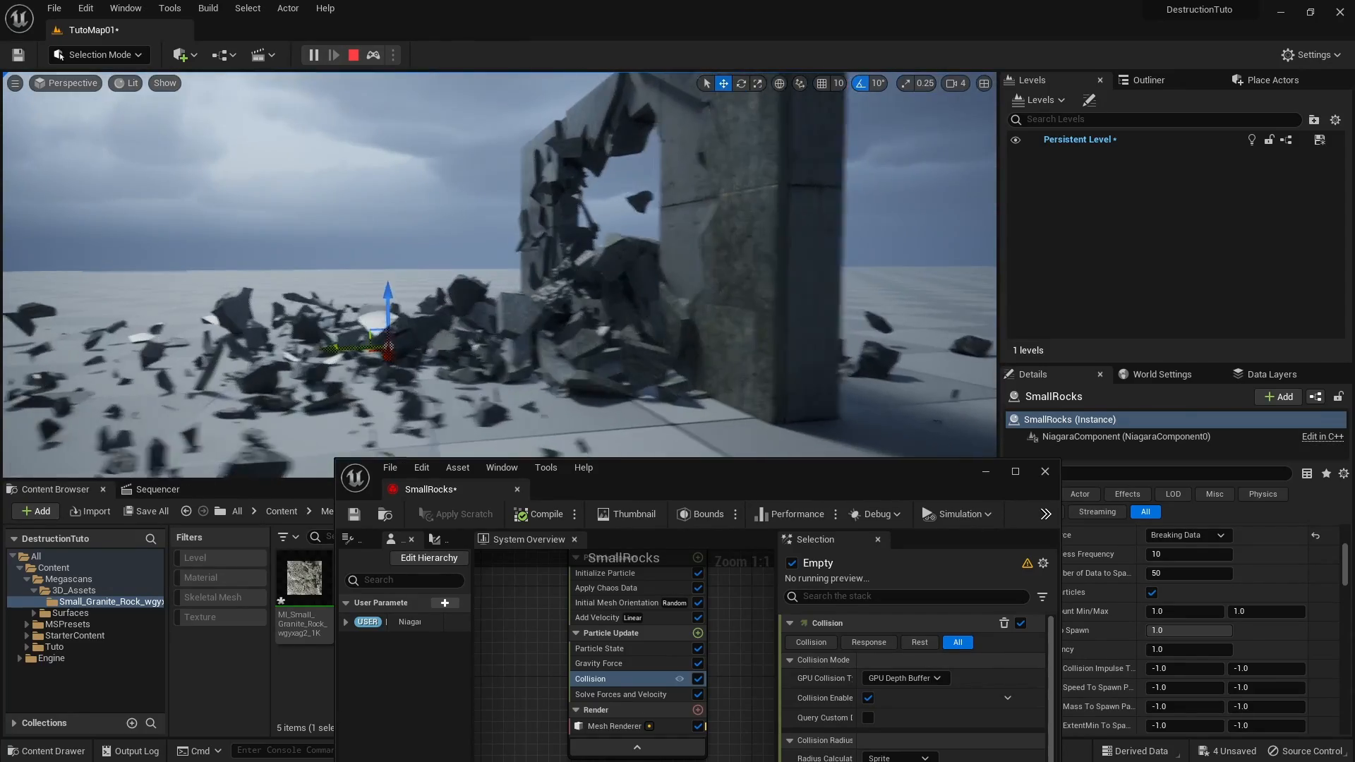
click(353, 55)
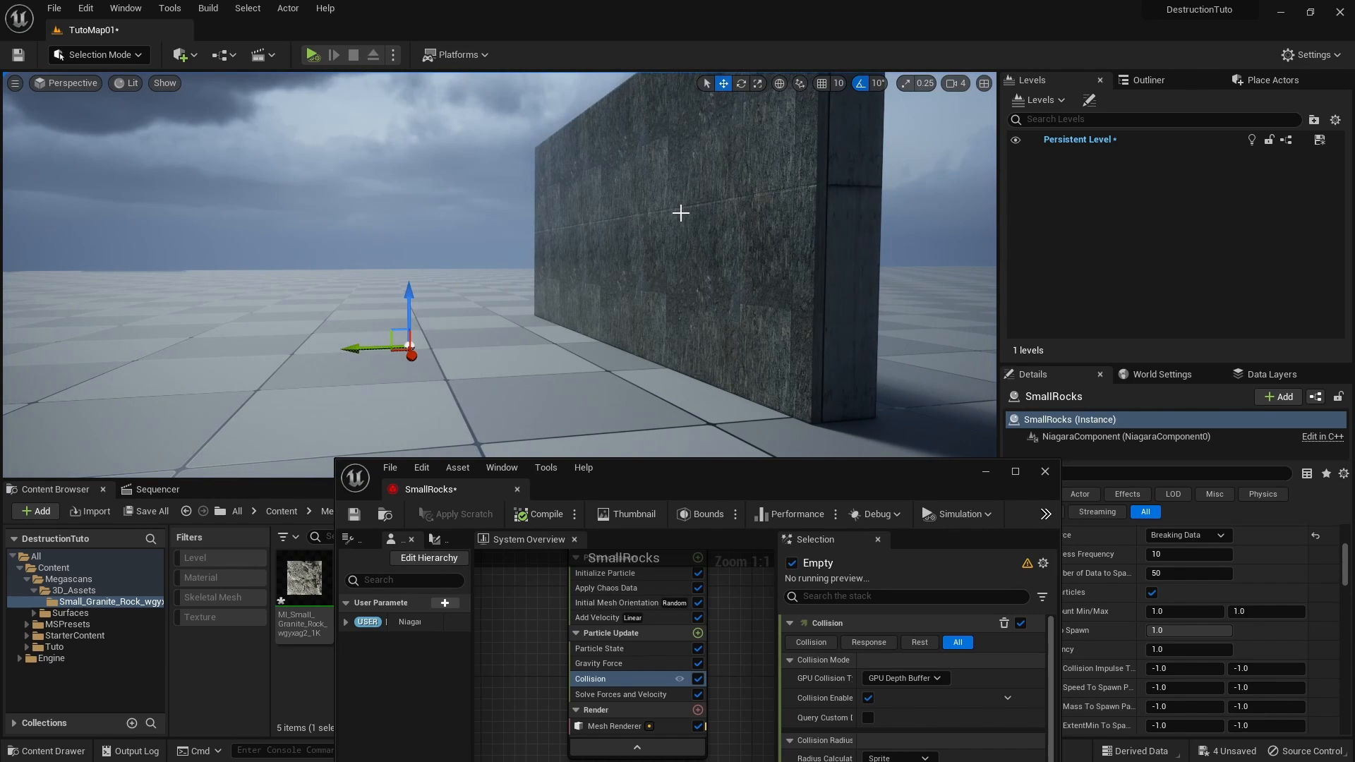
Step: Change the Collision module's GPU collision type to GPU Distance Fields
drag(839, 471, 853, 329)
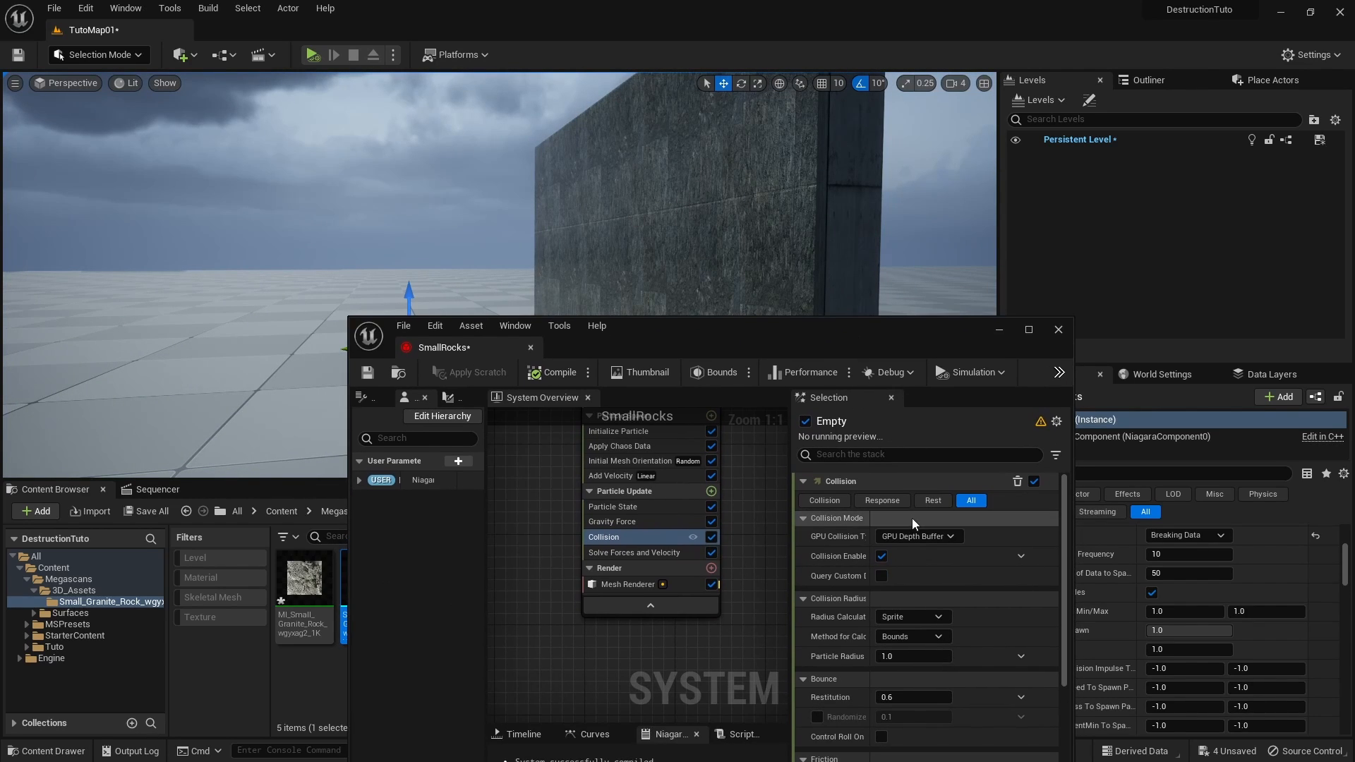
click(917, 536)
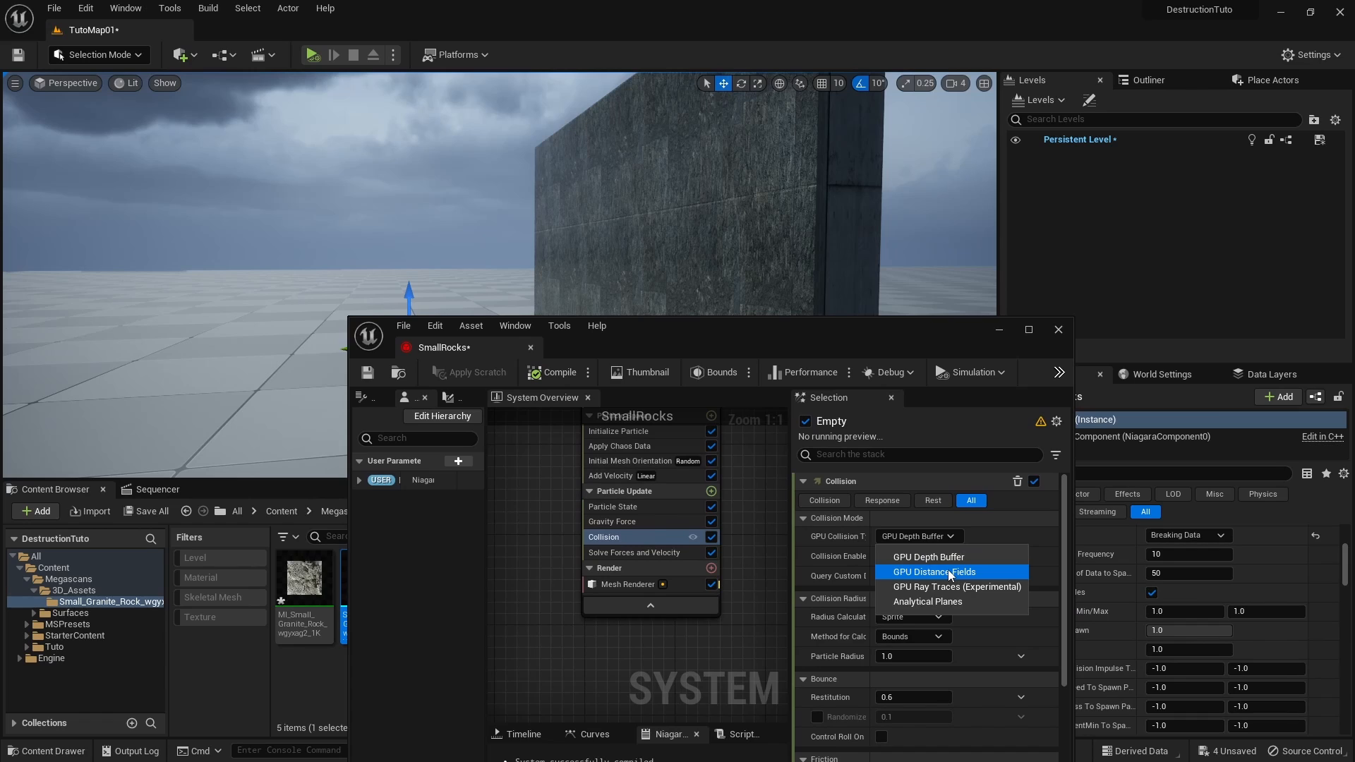
click(950, 575)
drag(755, 341, 796, 426)
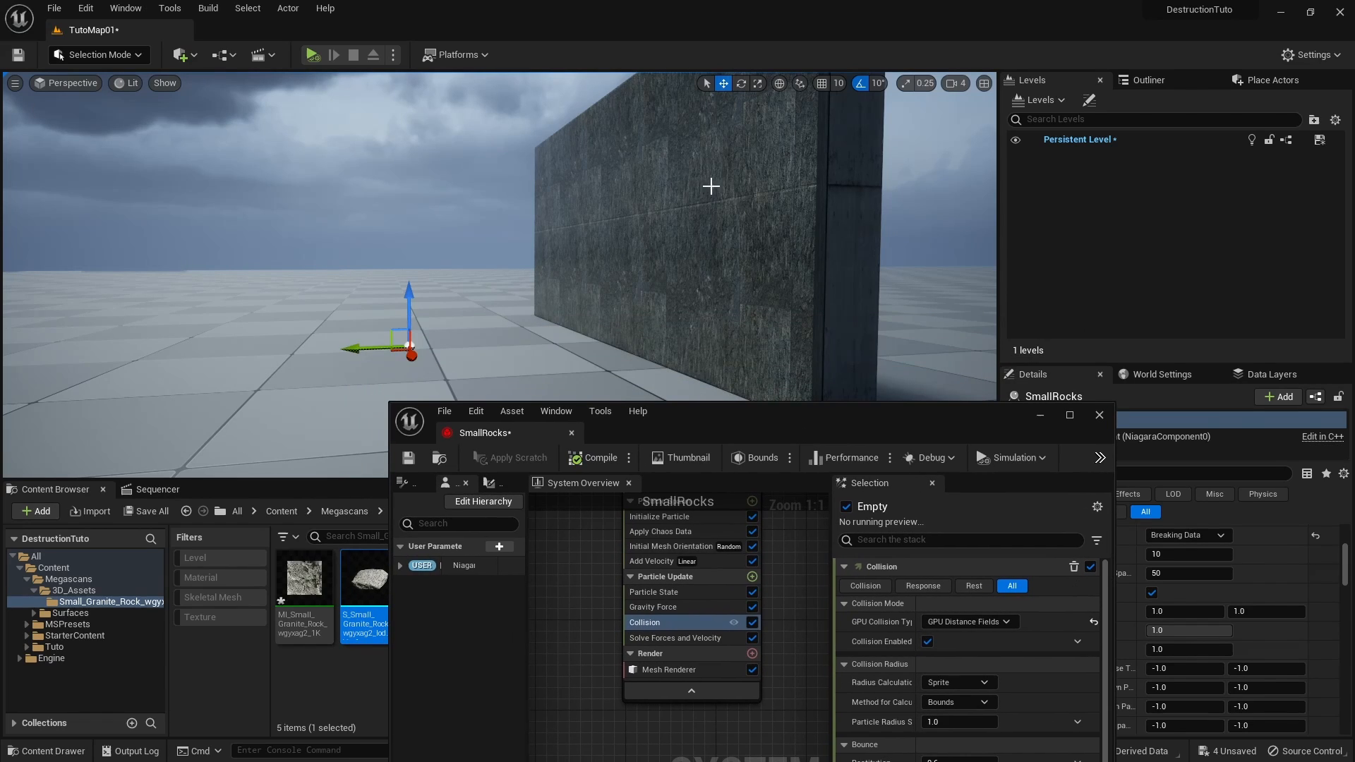
Step: Simulate the level twice, moving around the debris to inspect the rocks' distance field collisions with the ground
click(312, 55)
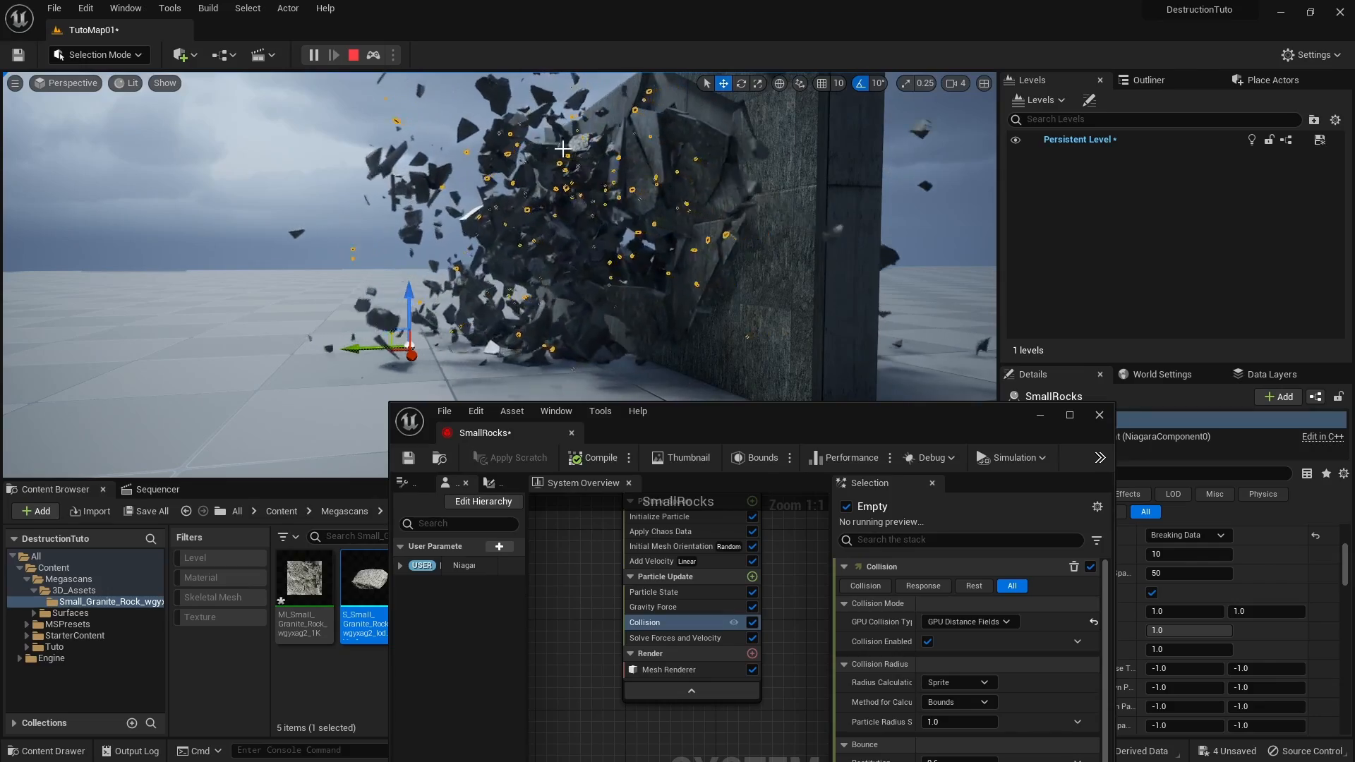
scroll(606, 190, up, 5)
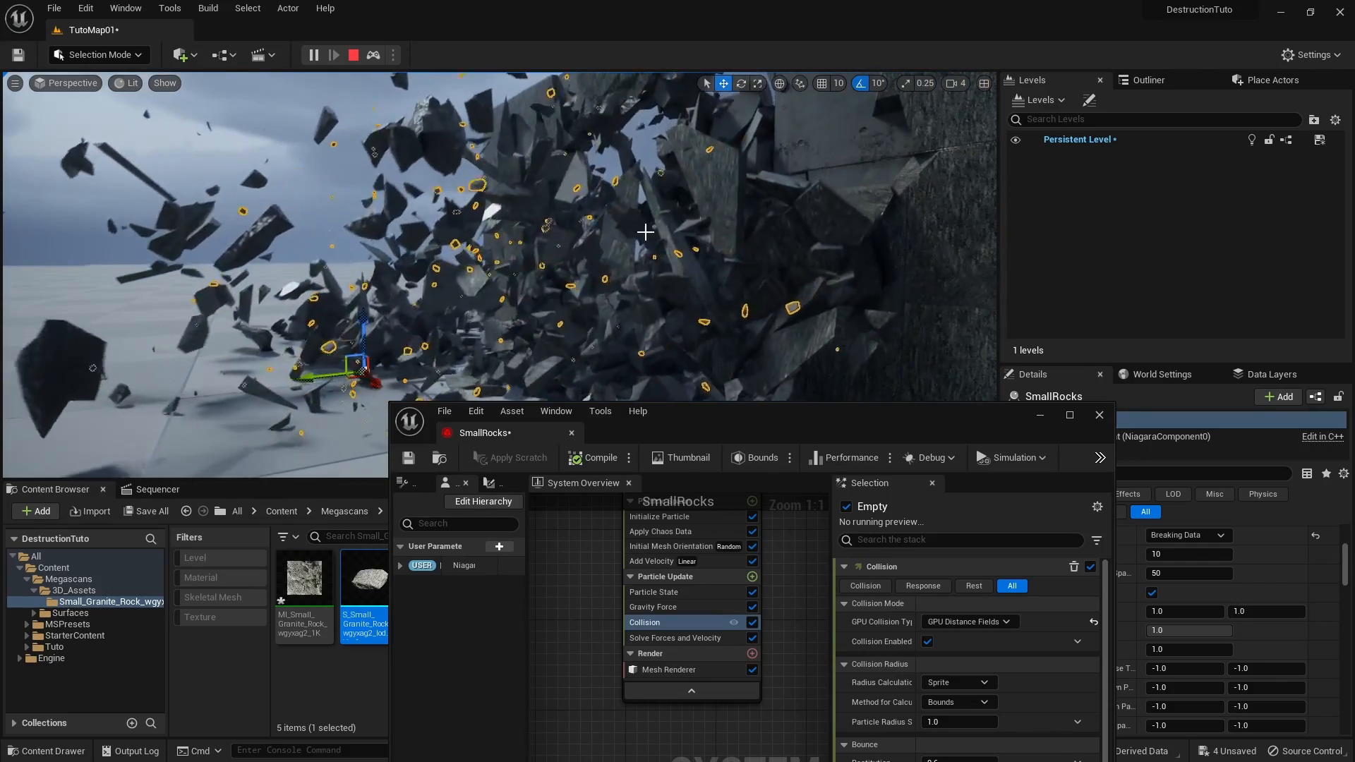
right_drag(645, 232, 800, 189)
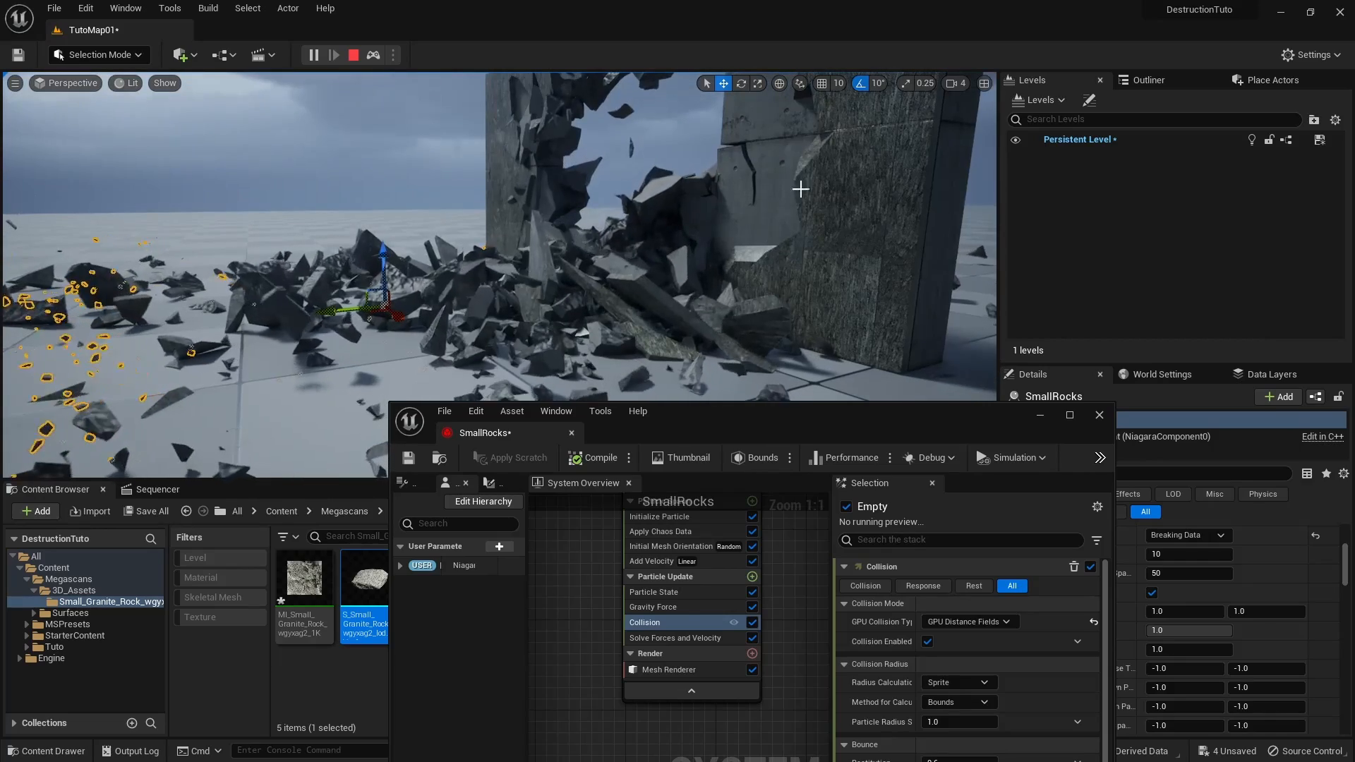
key(Escape)
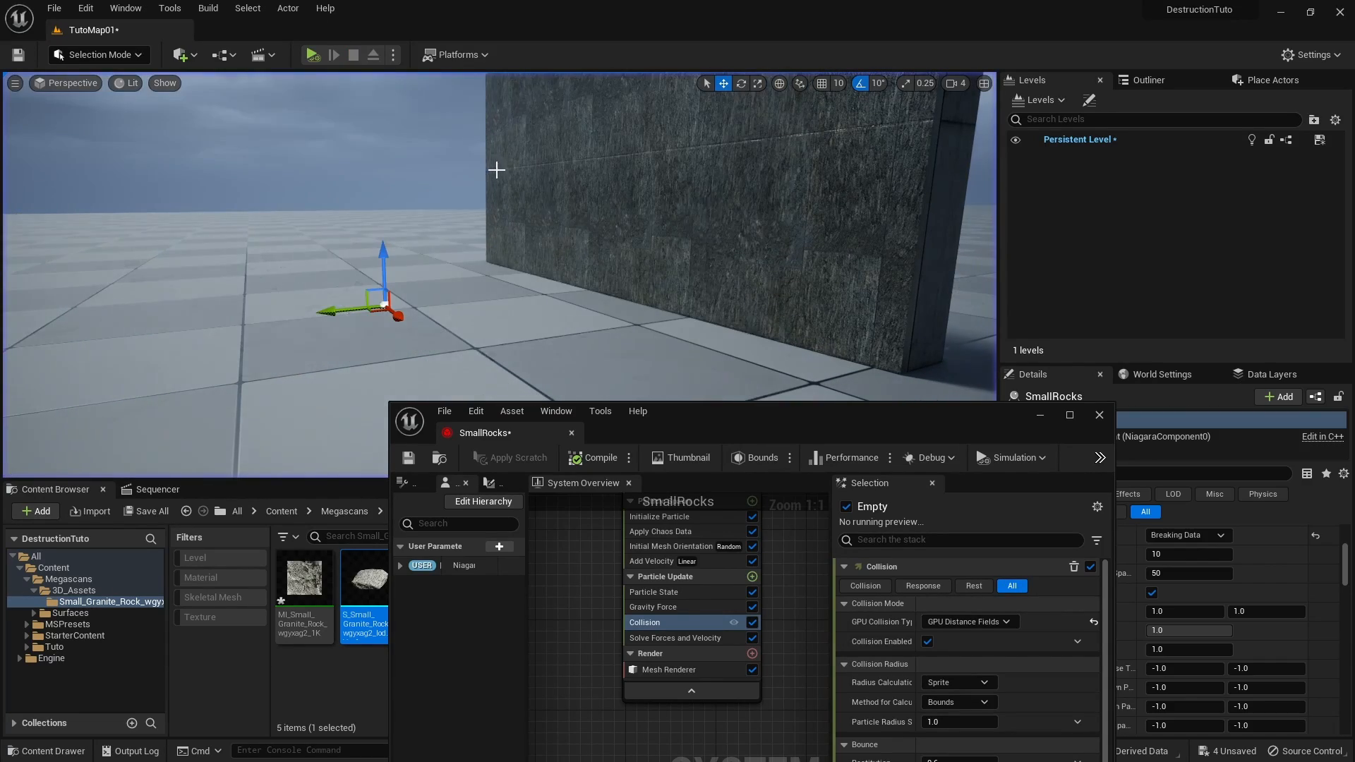
right_drag(496, 170, 480, 133)
click(318, 60)
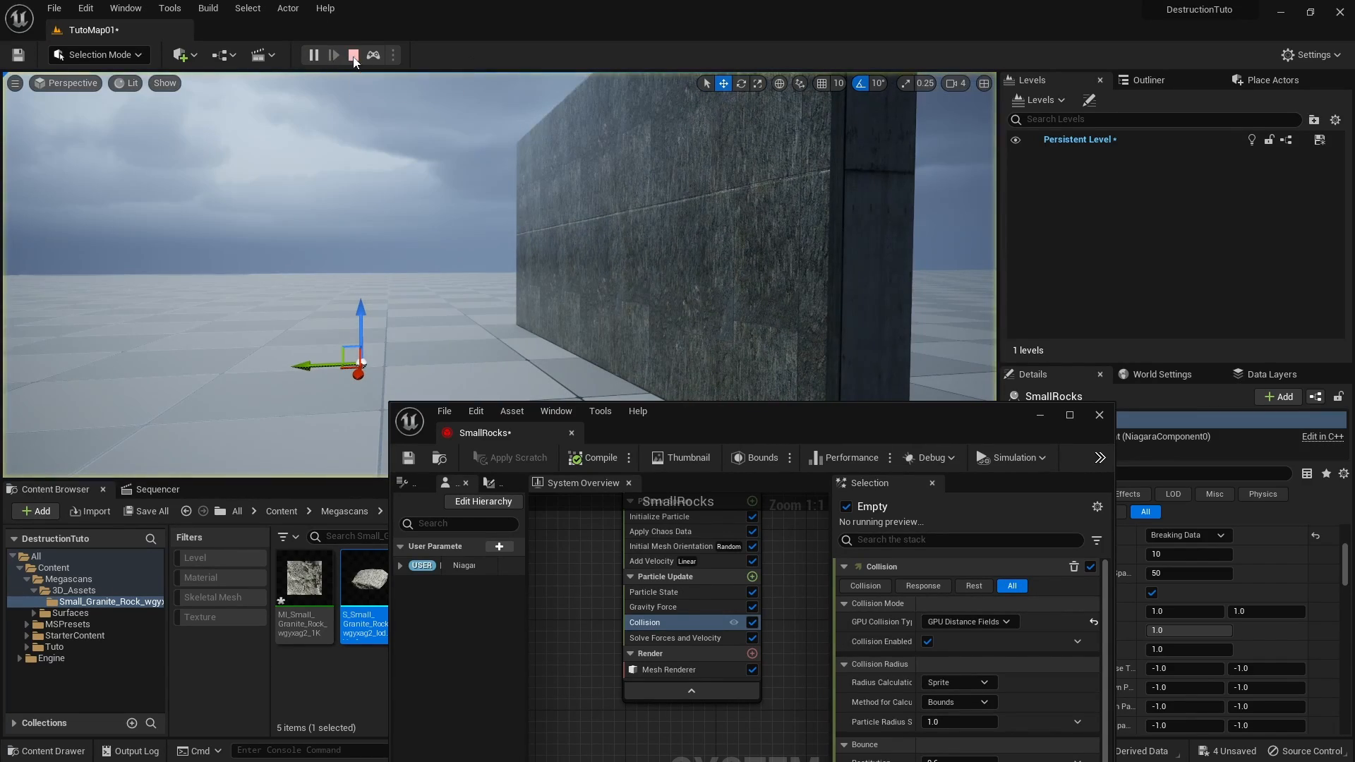
right_drag(531, 187, 432, 210)
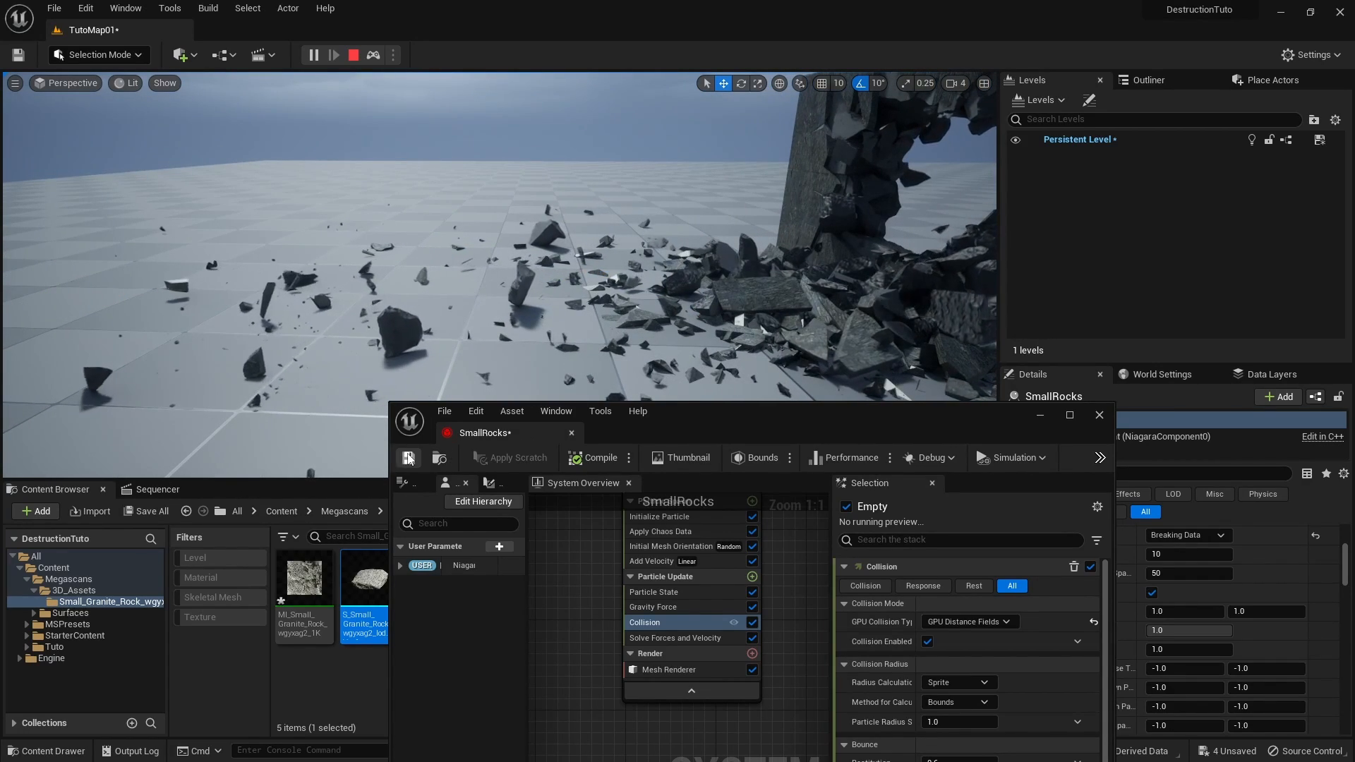
Step: Stop the simulation and drive the Add Velocity module with a Random Range Vector, minimum Y -20 and maximum Y 800
click(651, 561)
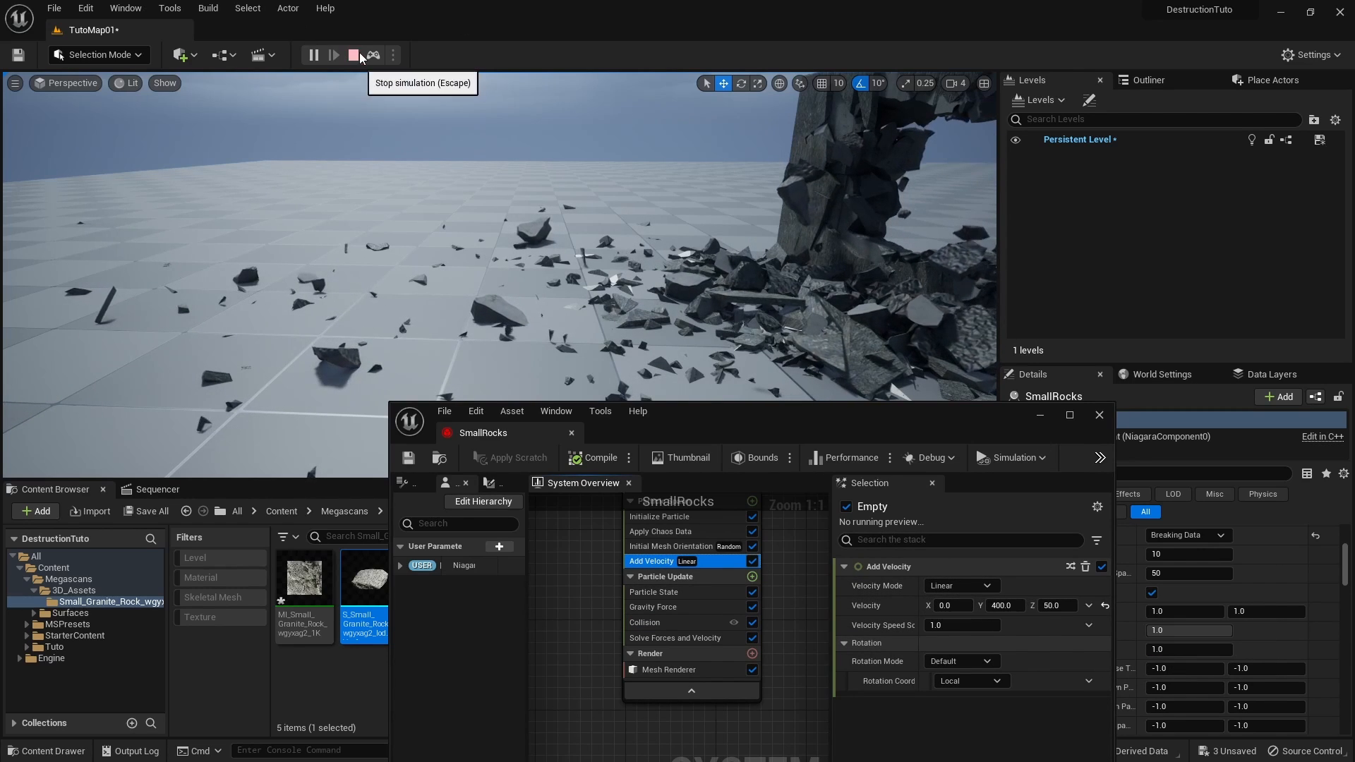
click(354, 55)
click(1089, 605)
text(rq)
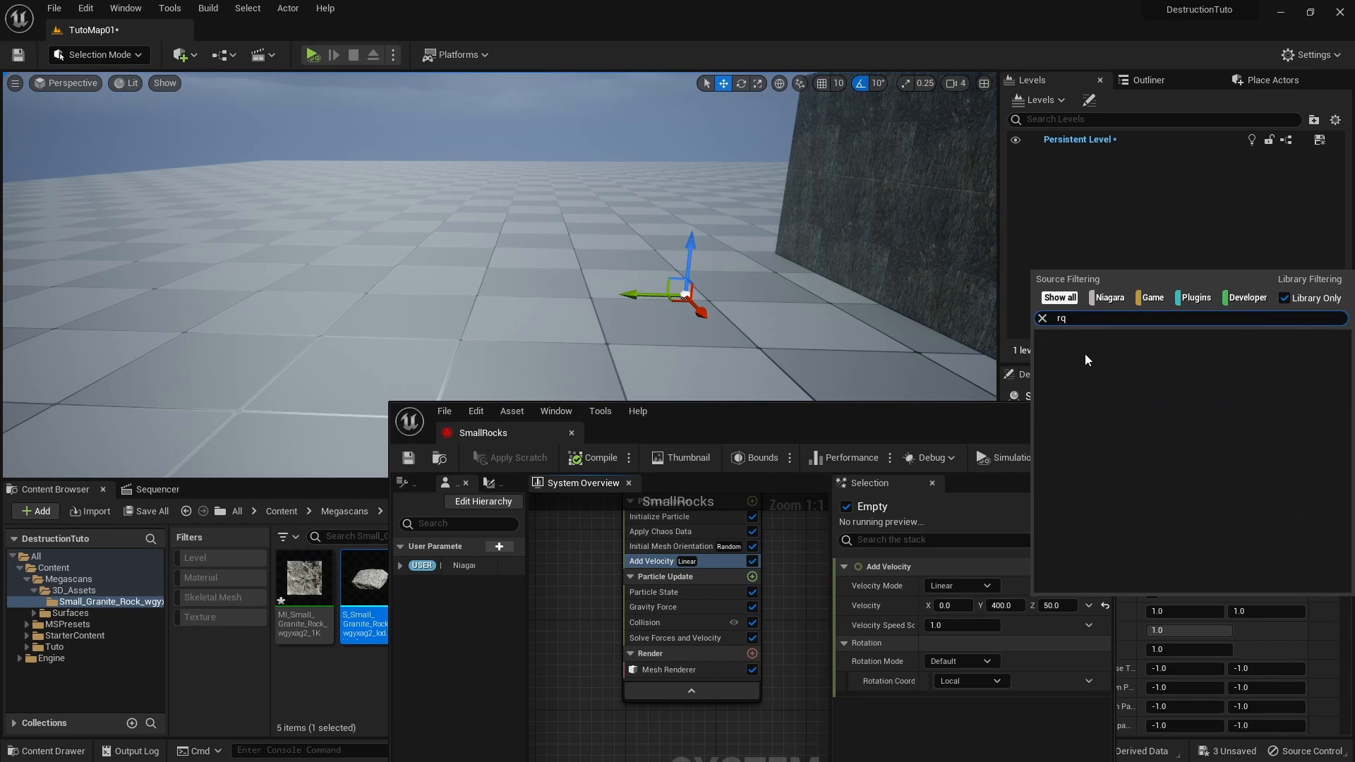
key(BackSpace)
text(a)
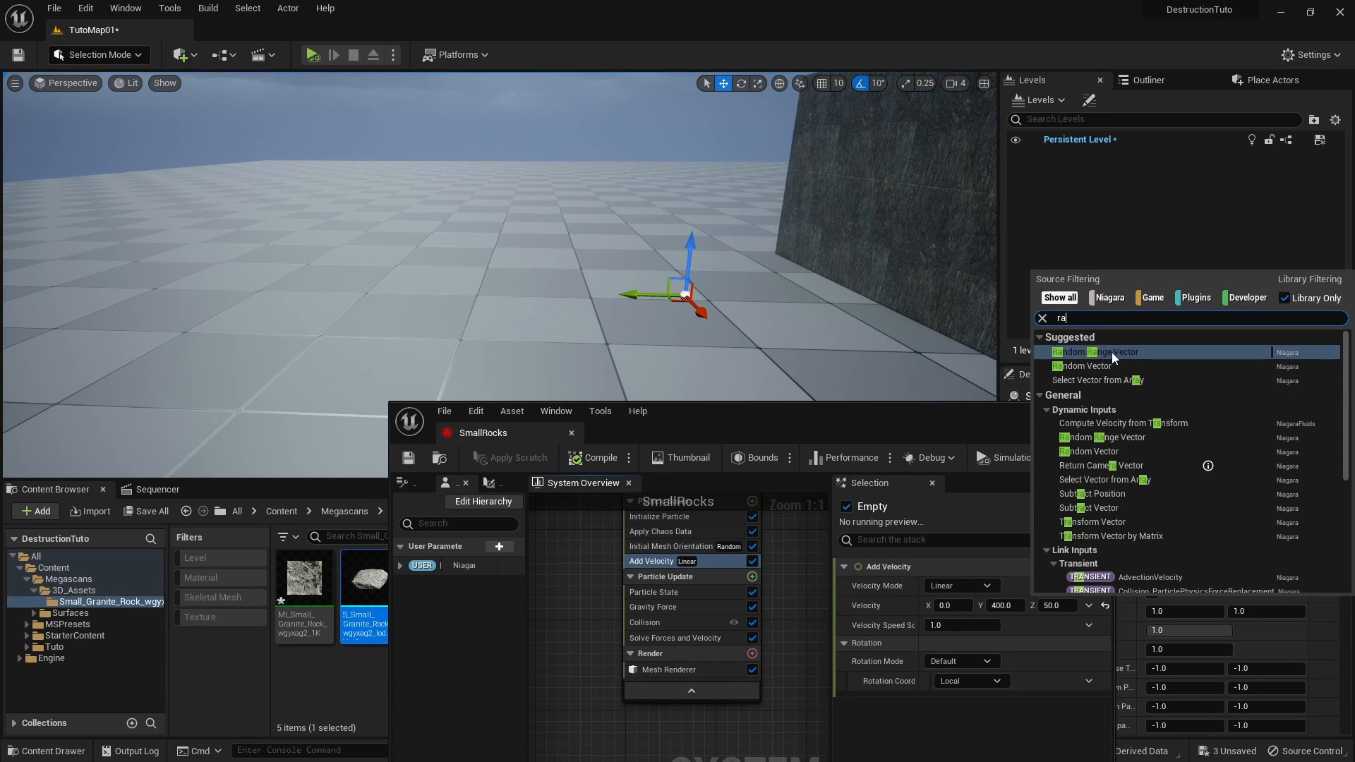
click(1112, 357)
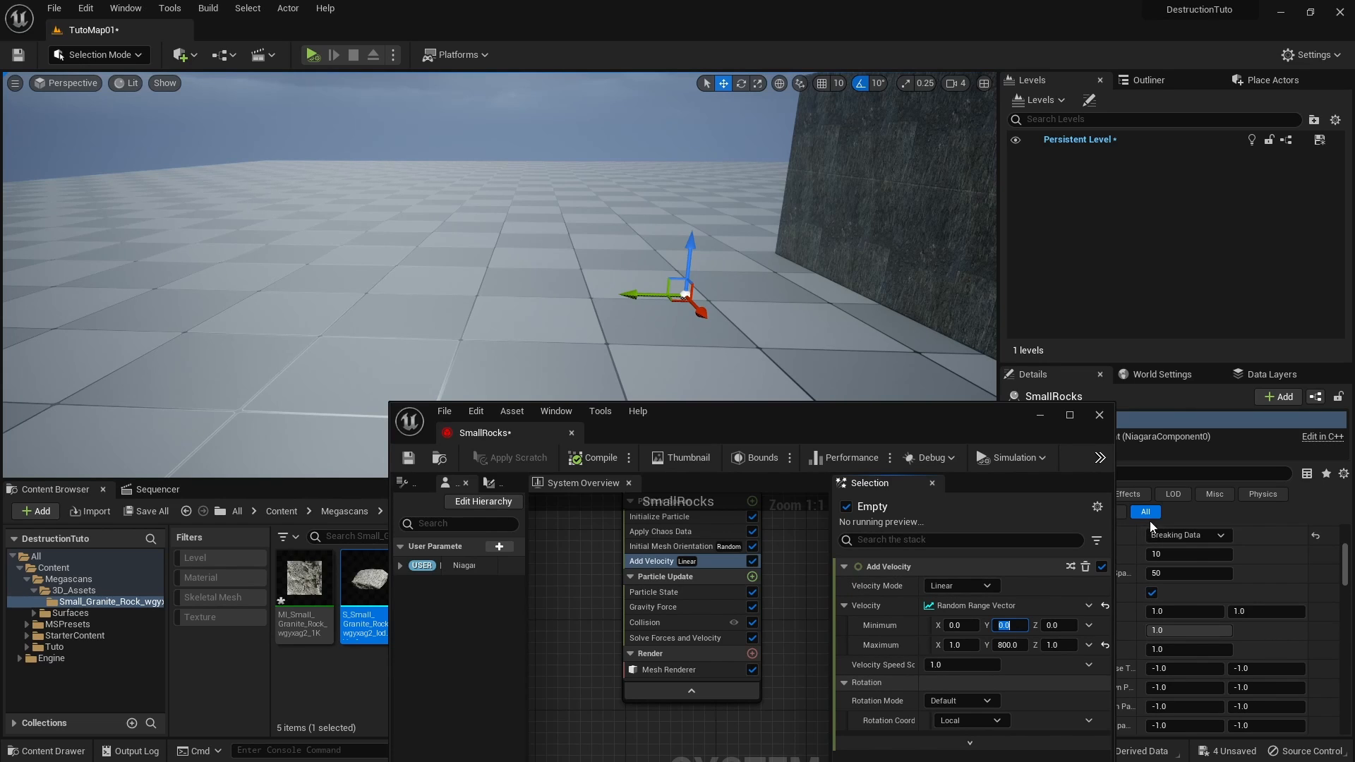
text(-20)
key(Return)
Step: Simulate the level to check the randomized spread of the small rocks, and stop the simulation
right_drag(670, 243, 762, 196)
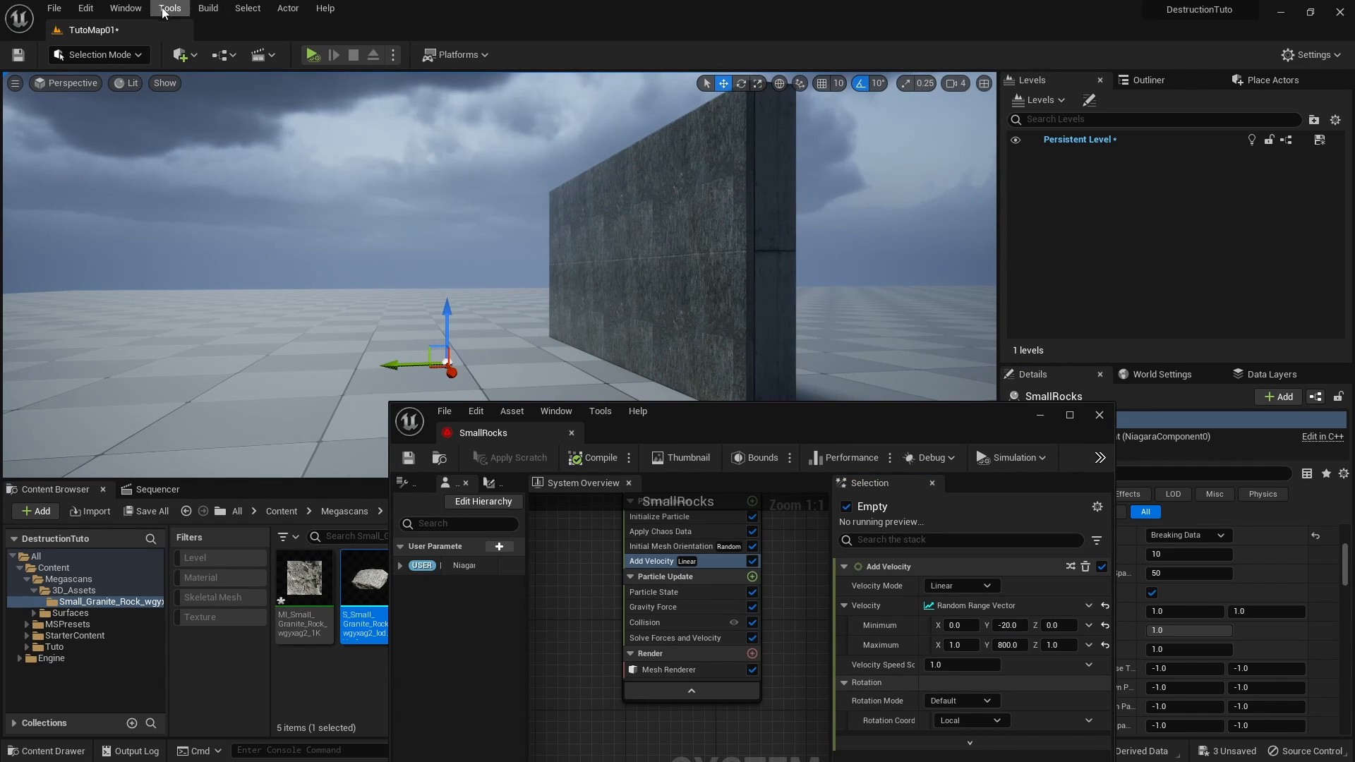
click(333, 55)
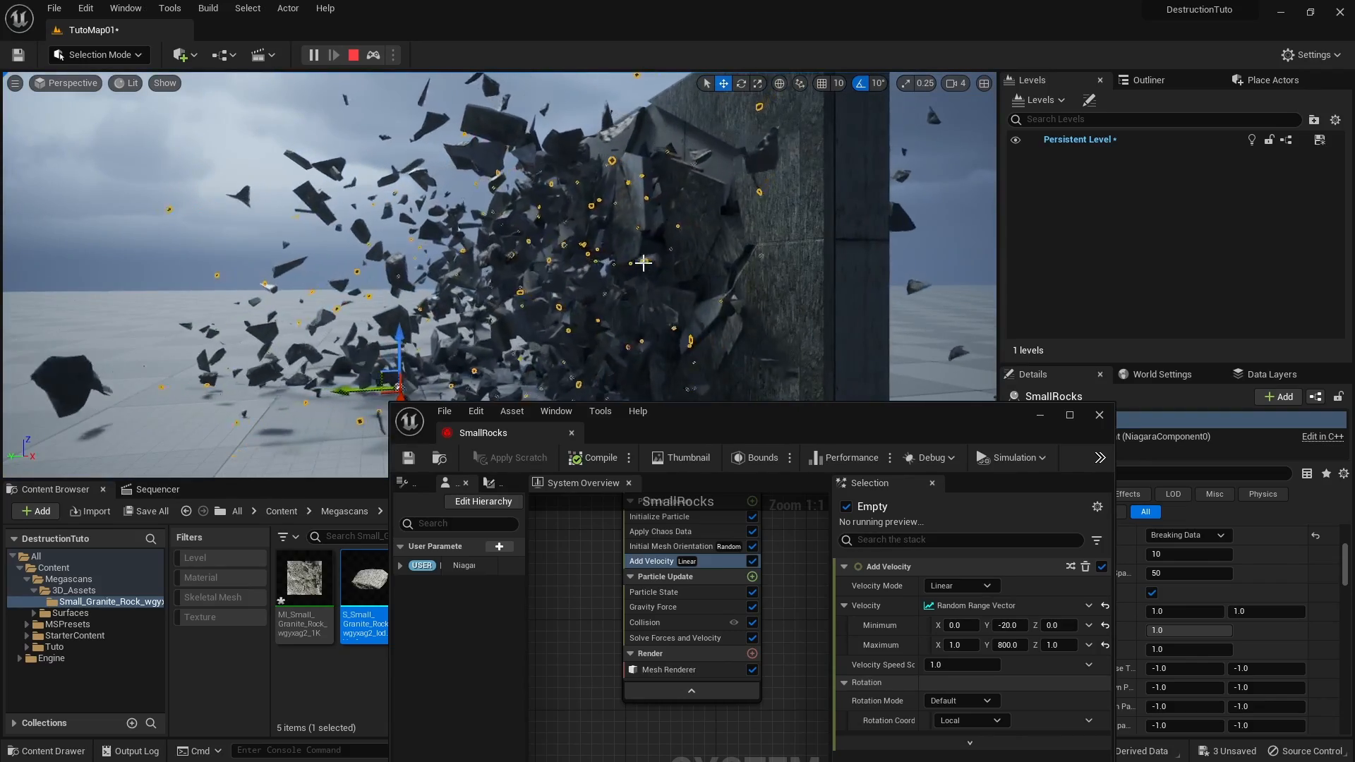
right_drag(643, 262, 687, 268)
key(g)
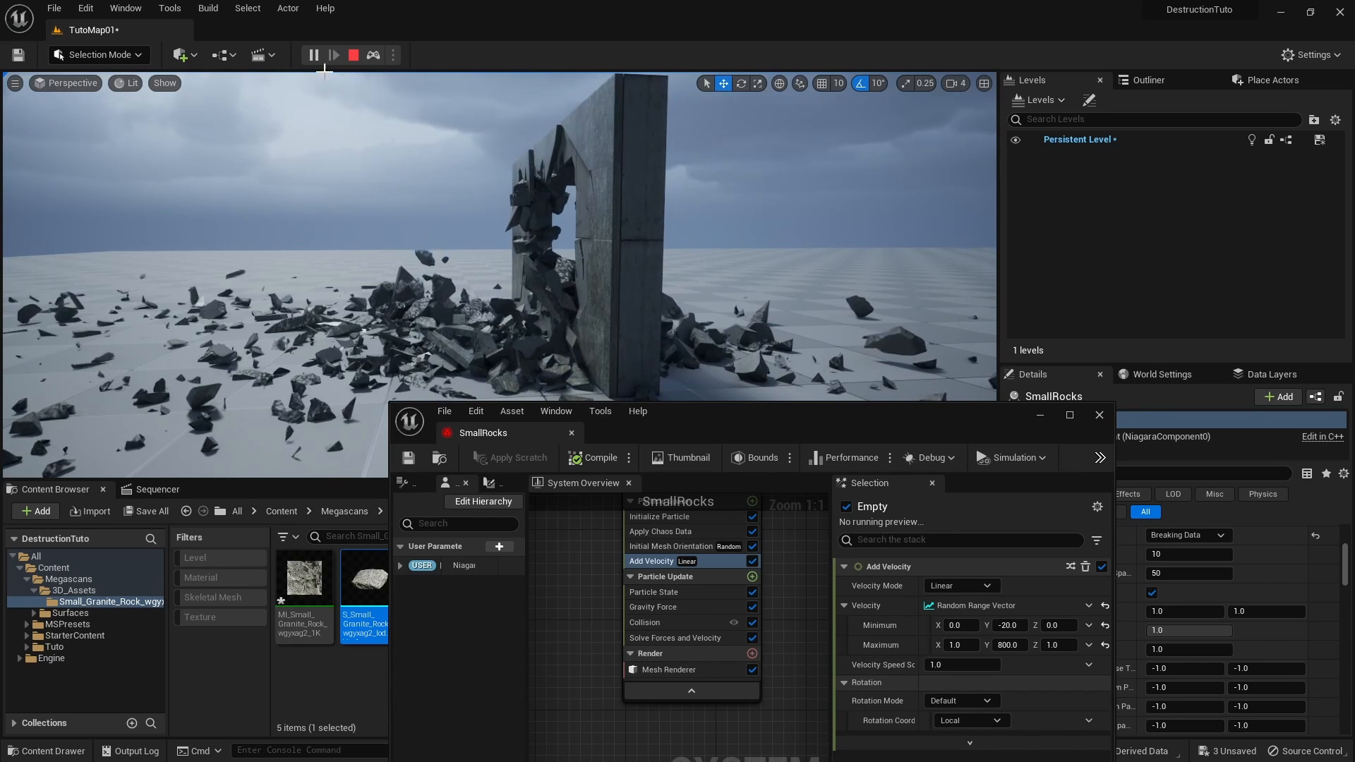
click(354, 54)
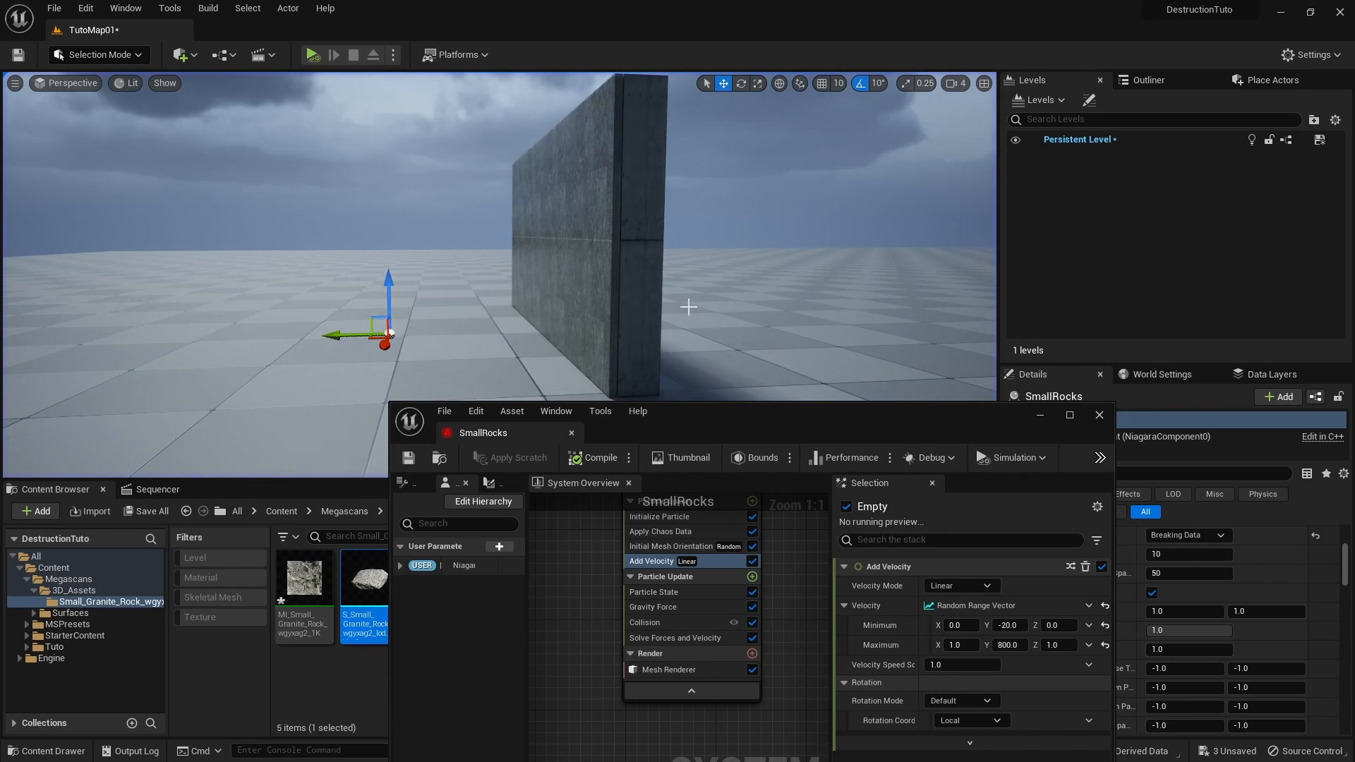
Step: Set the spawn percentage of the Spawn from Chaos module to 5
right_drag(663, 290, 671, 278)
key(g)
key(g)
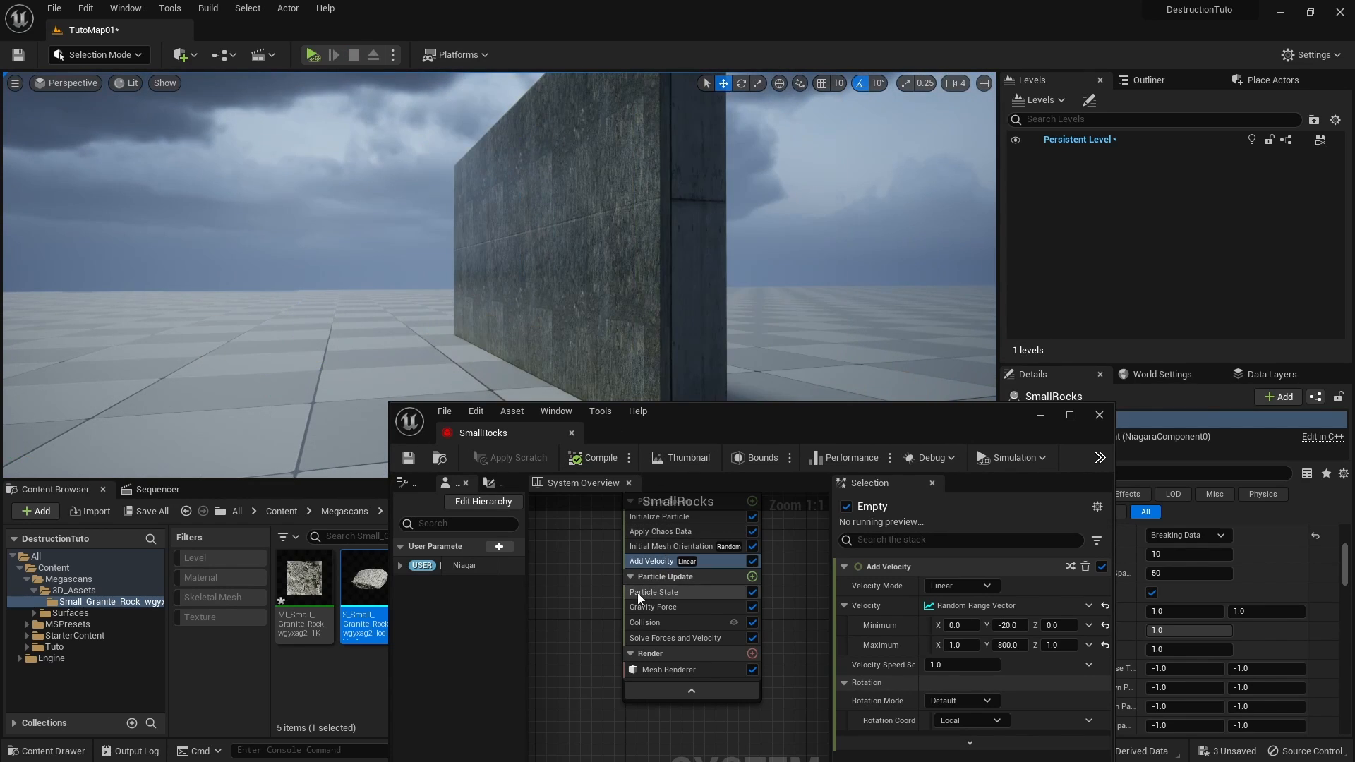
right_drag(604, 604, 658, 600)
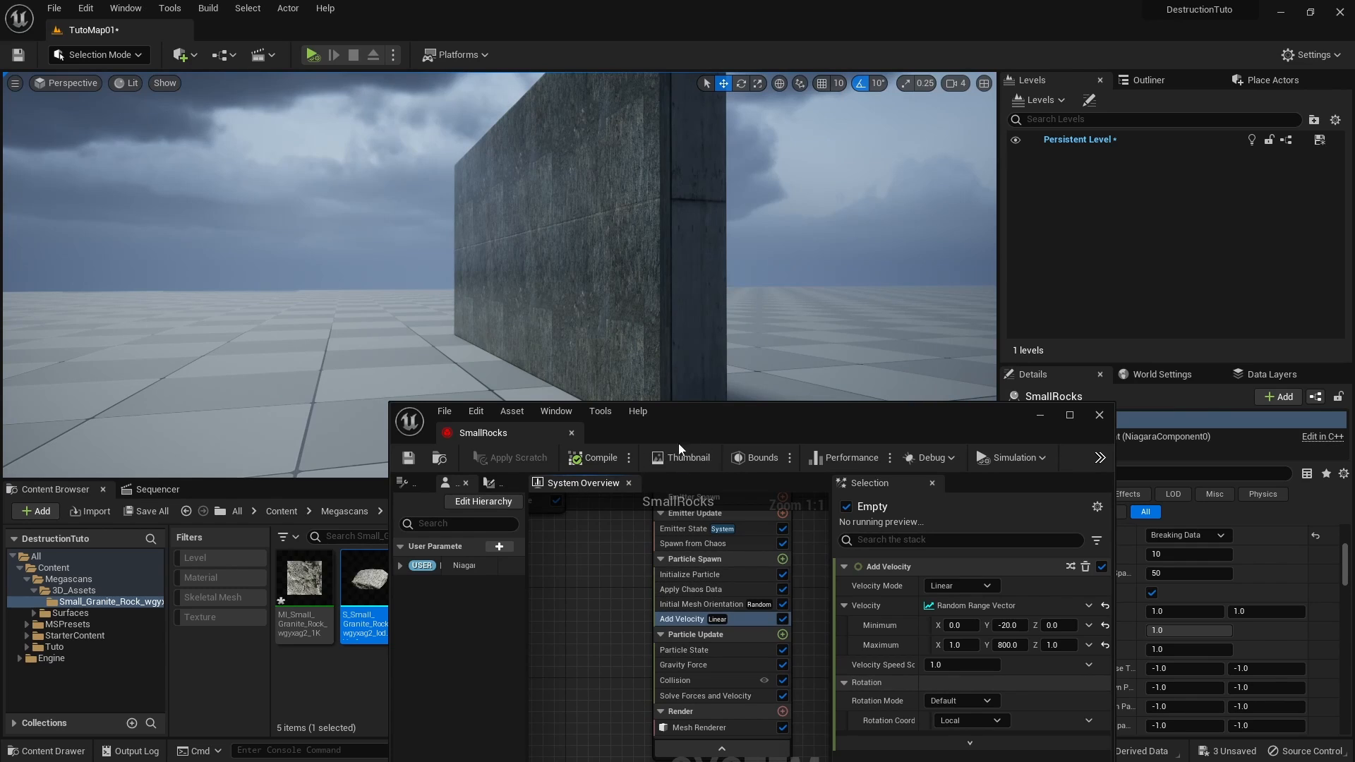
drag(679, 443, 370, 581)
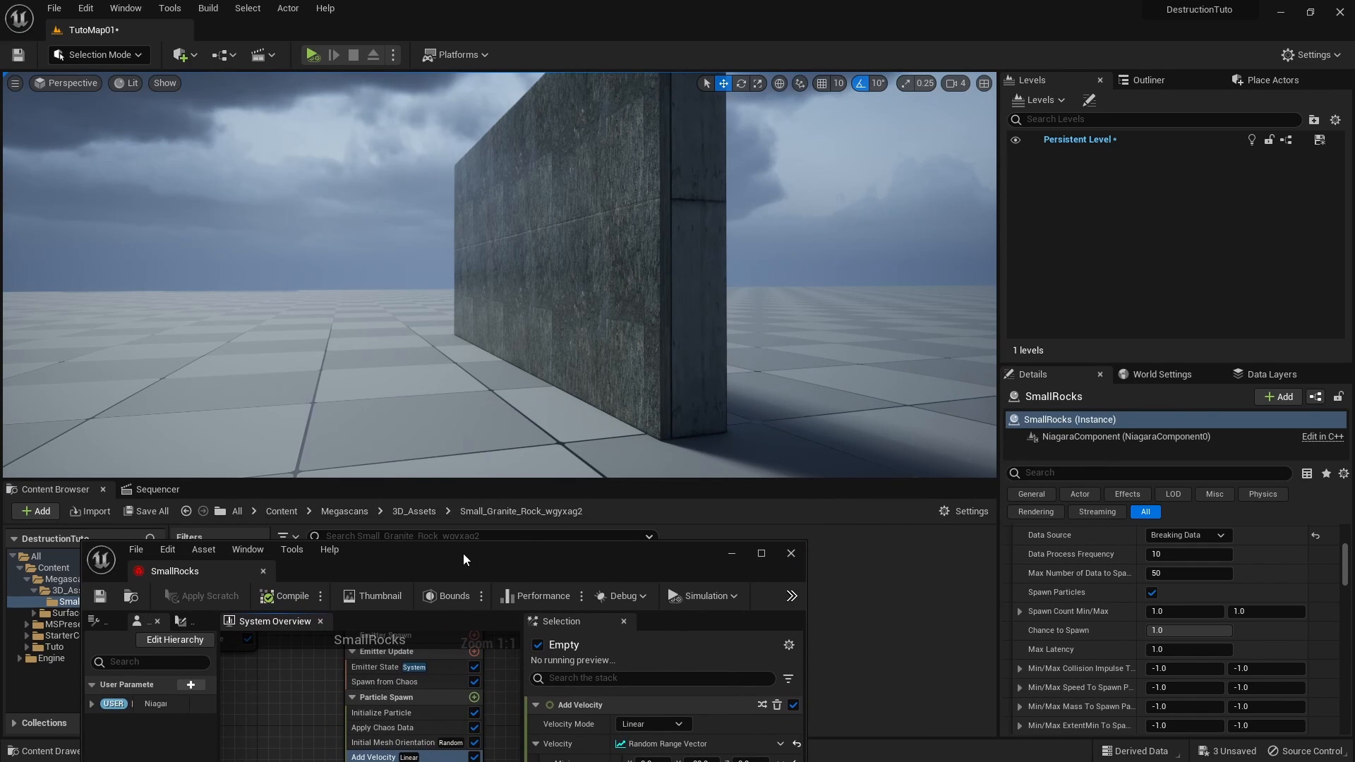
drag(463, 553, 535, 493)
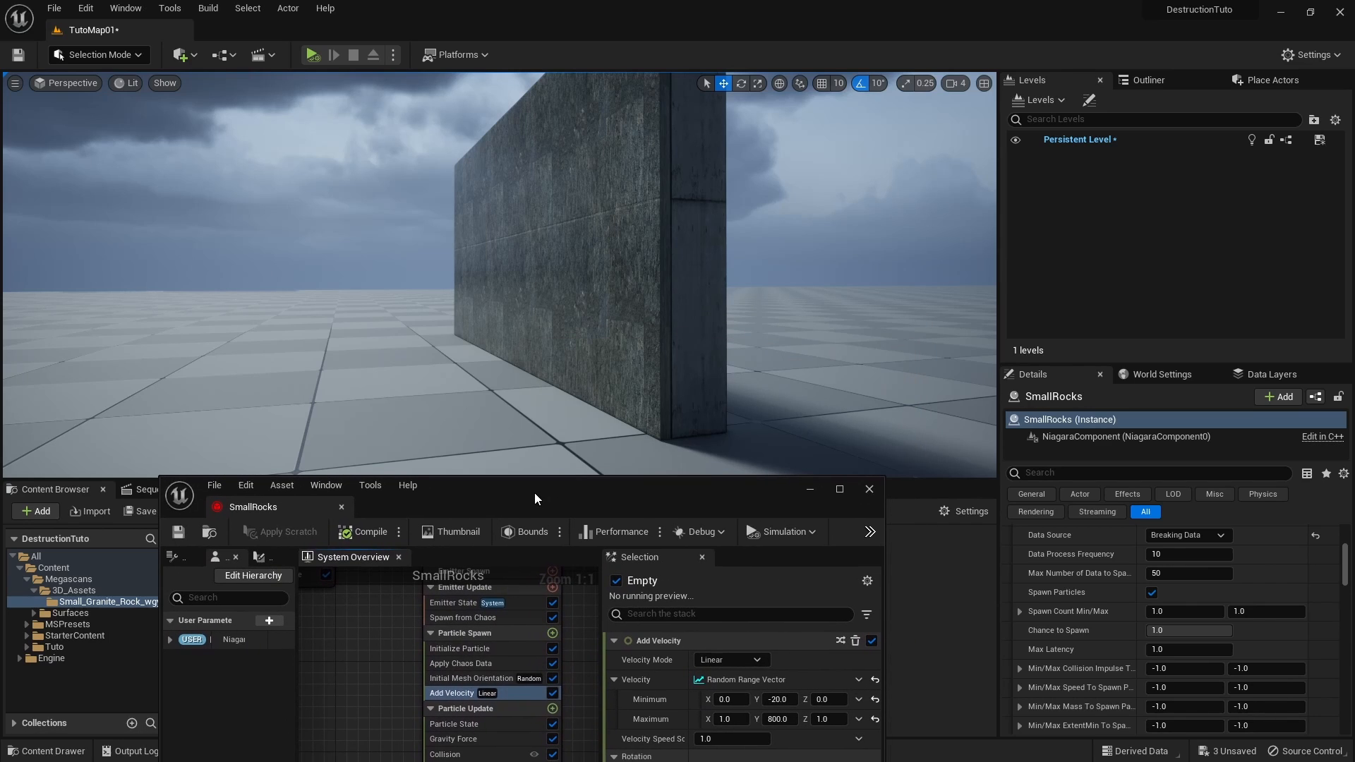
click(495, 618)
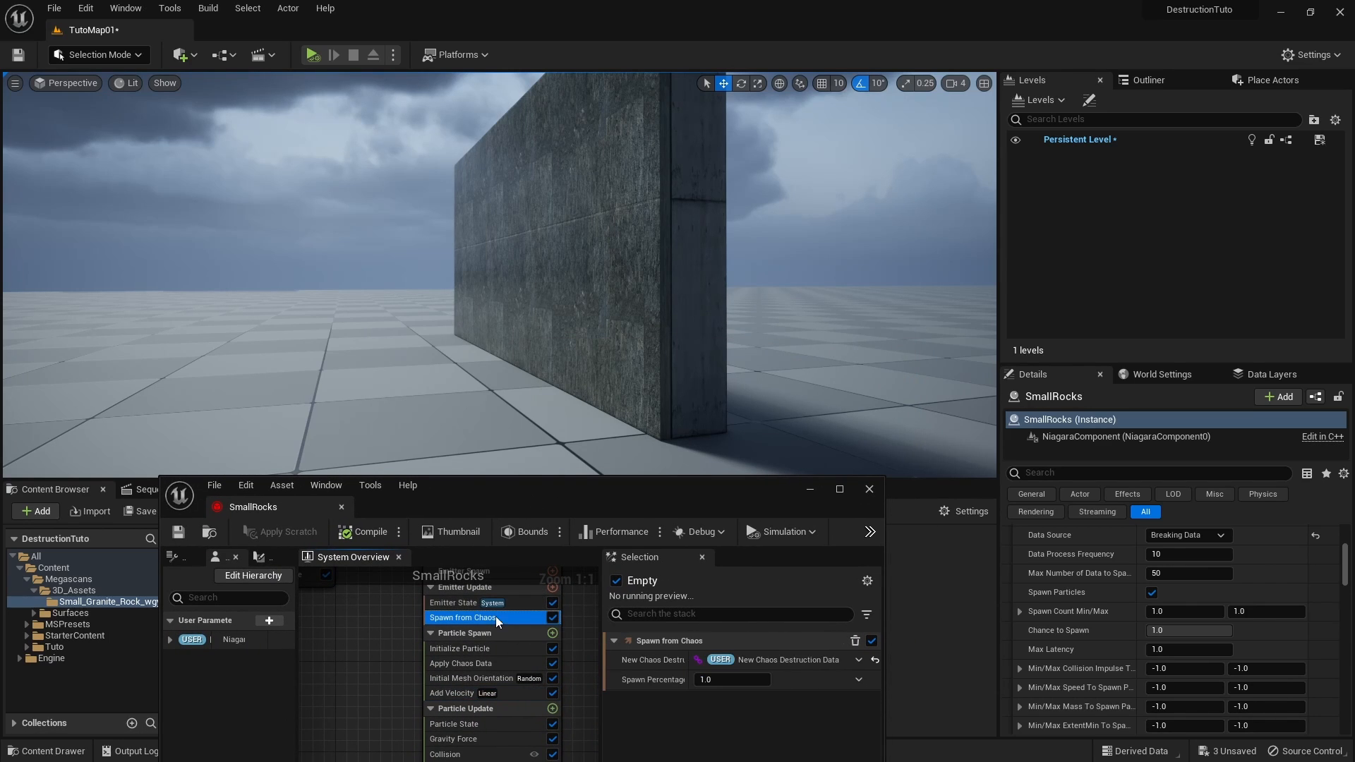
click(642, 676)
text(5)
key(Return)
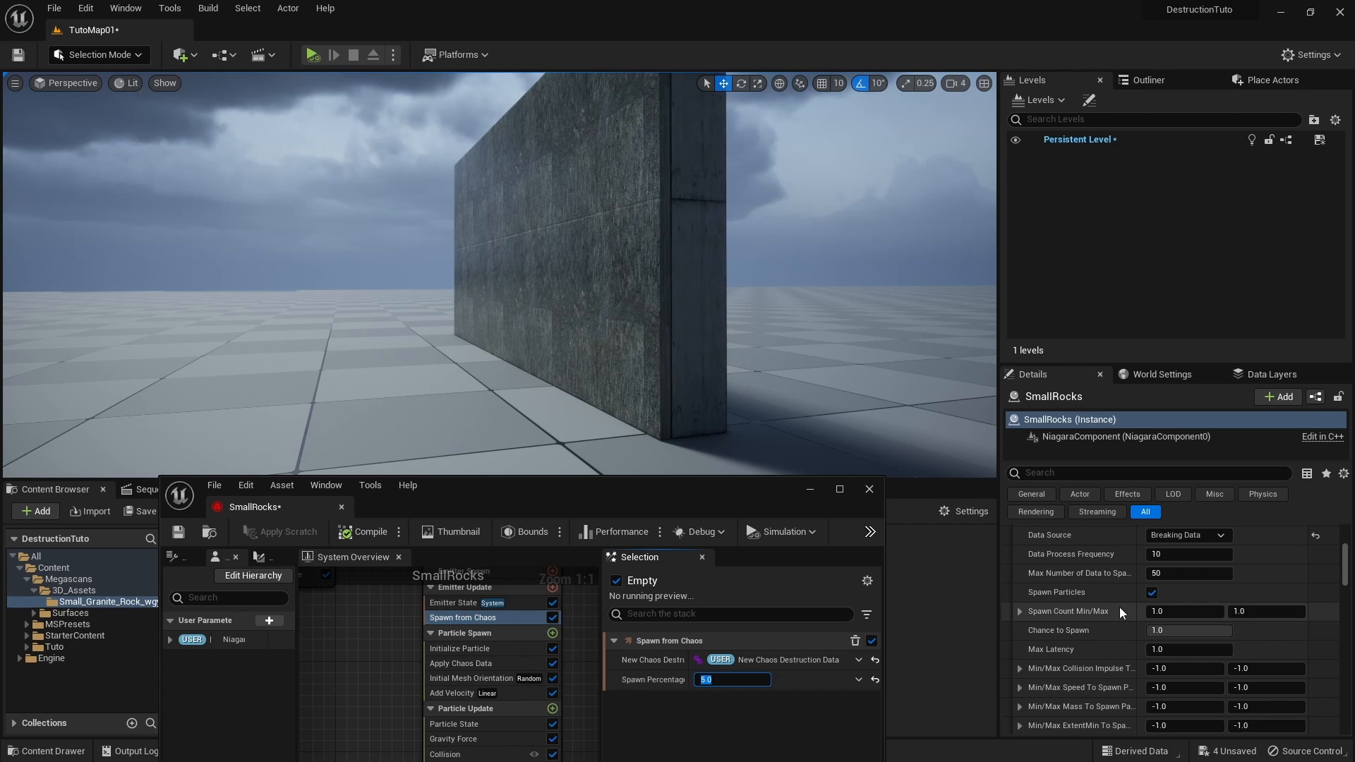
Step: Simulate the level to check the rock spawn at the wall, stop the simulation, and reset the spawn percentage to 1
click(311, 59)
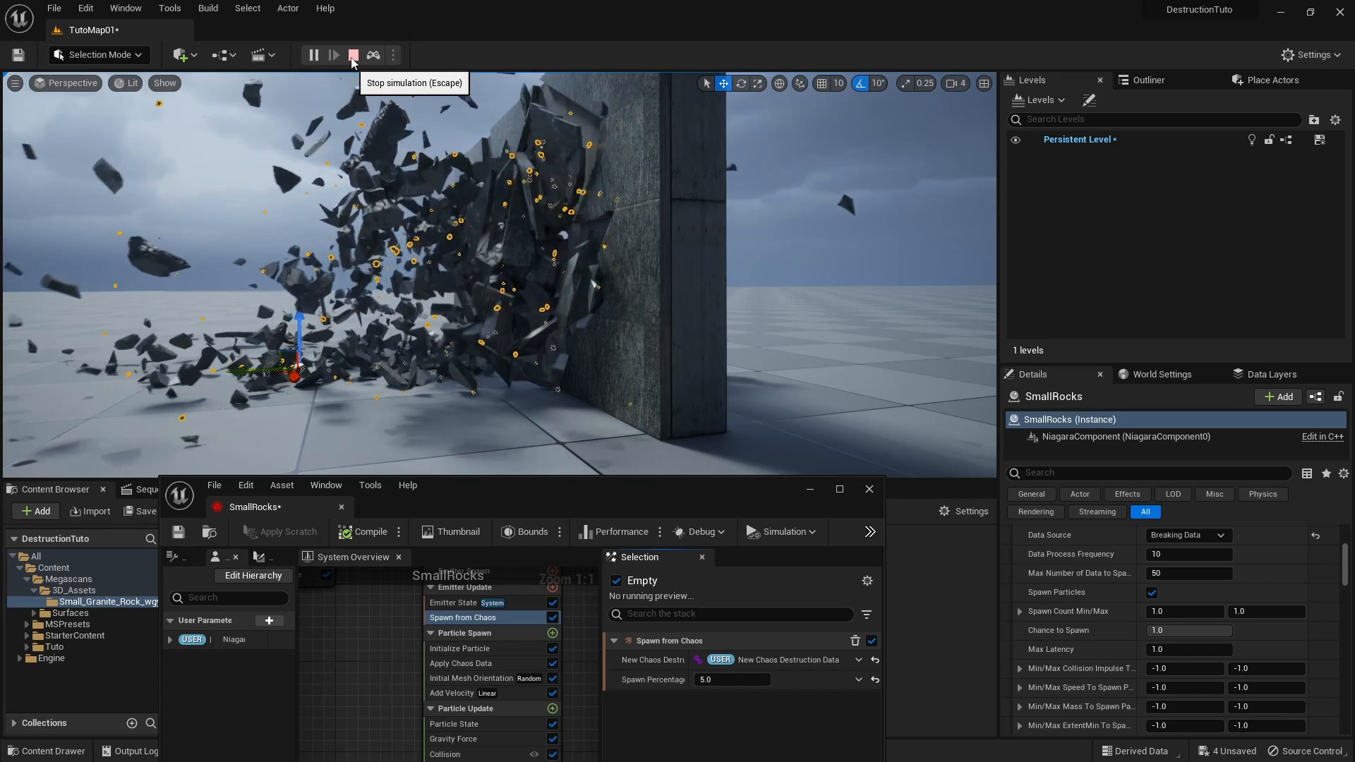
click(347, 59)
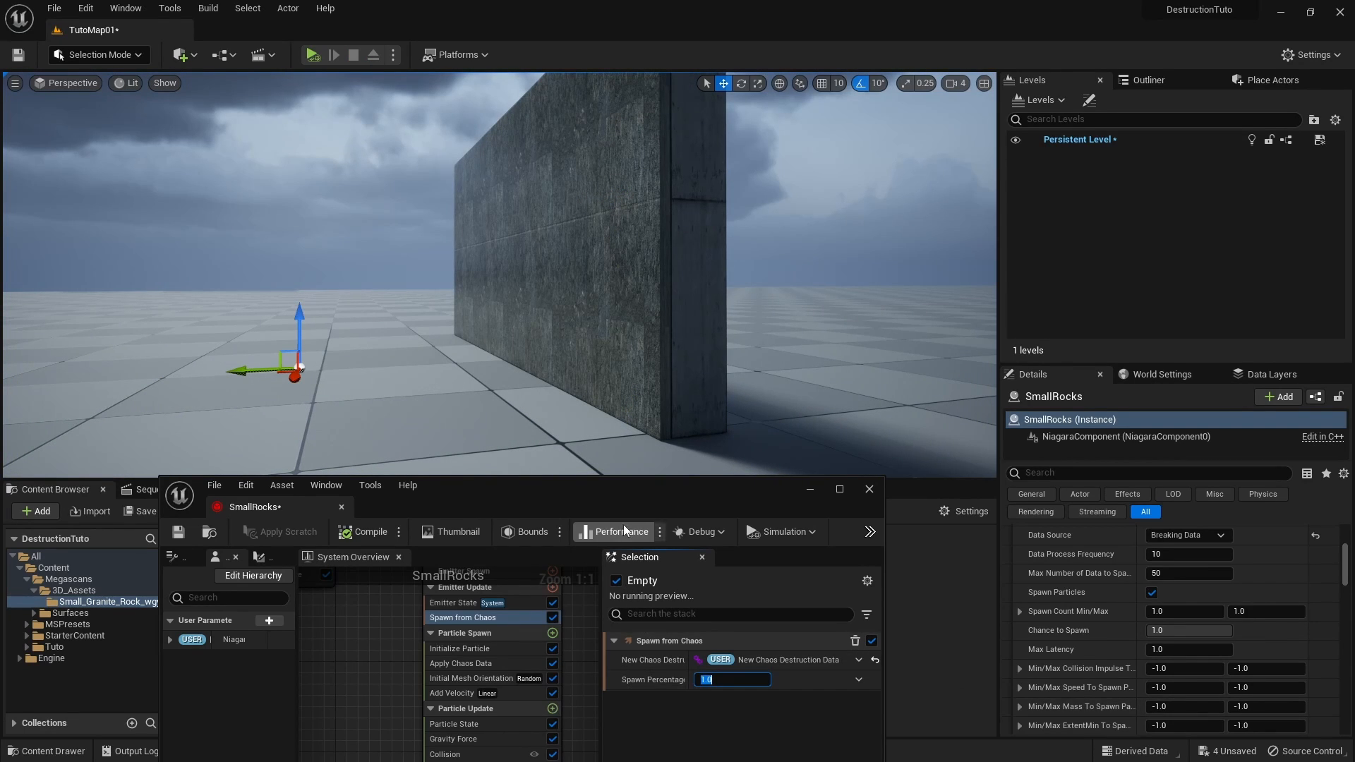
right_drag(530, 447, 465, 416)
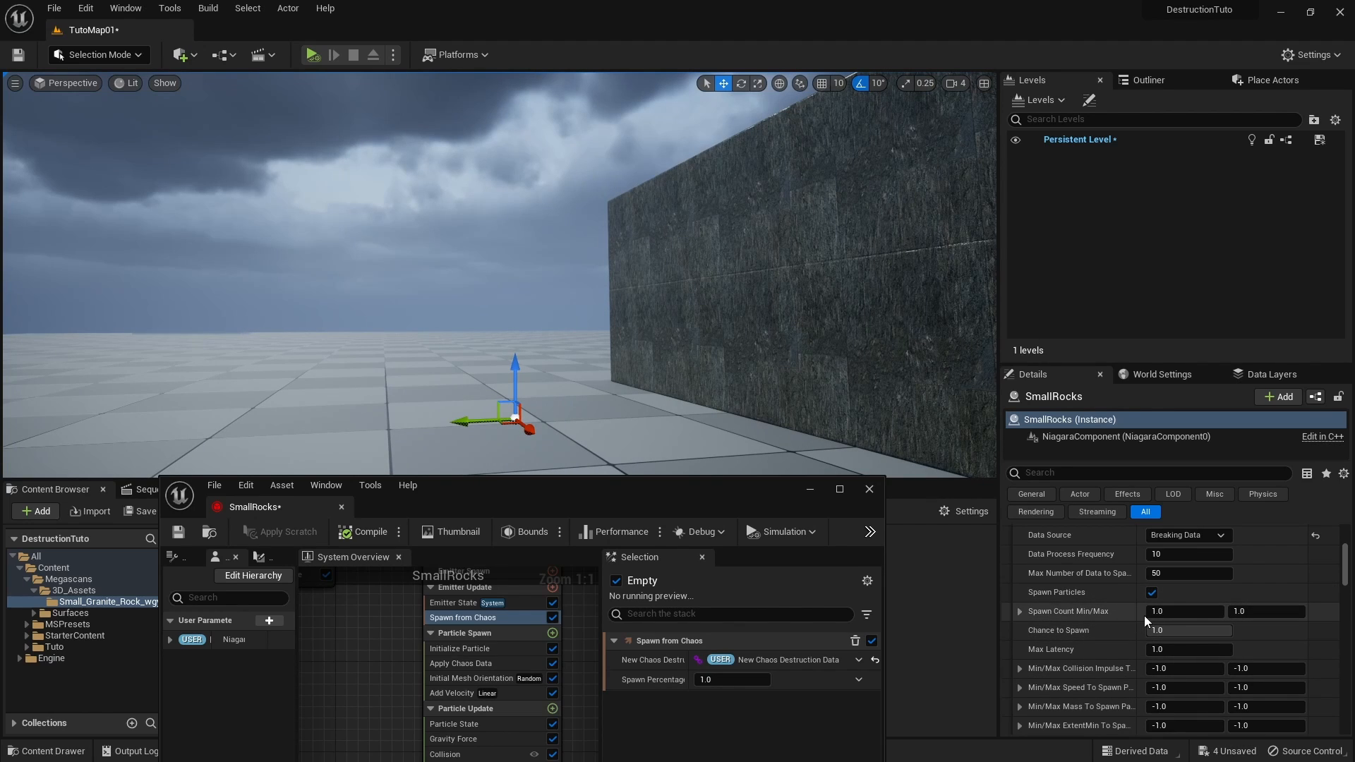
Step: Set the Data Process Frequency of the SmallRocks Chaos destruction data to 30
scroll(1159, 612, up, 1)
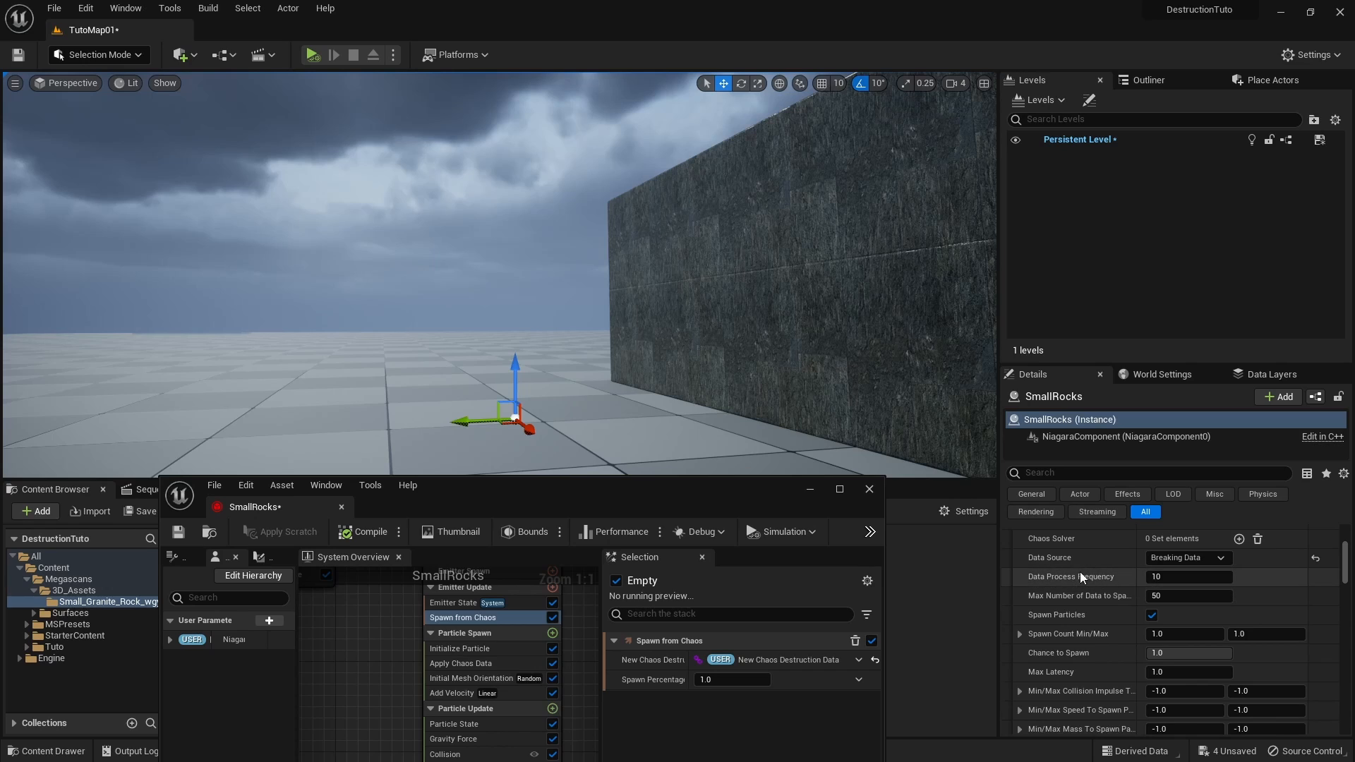
mouse_move(1085, 585)
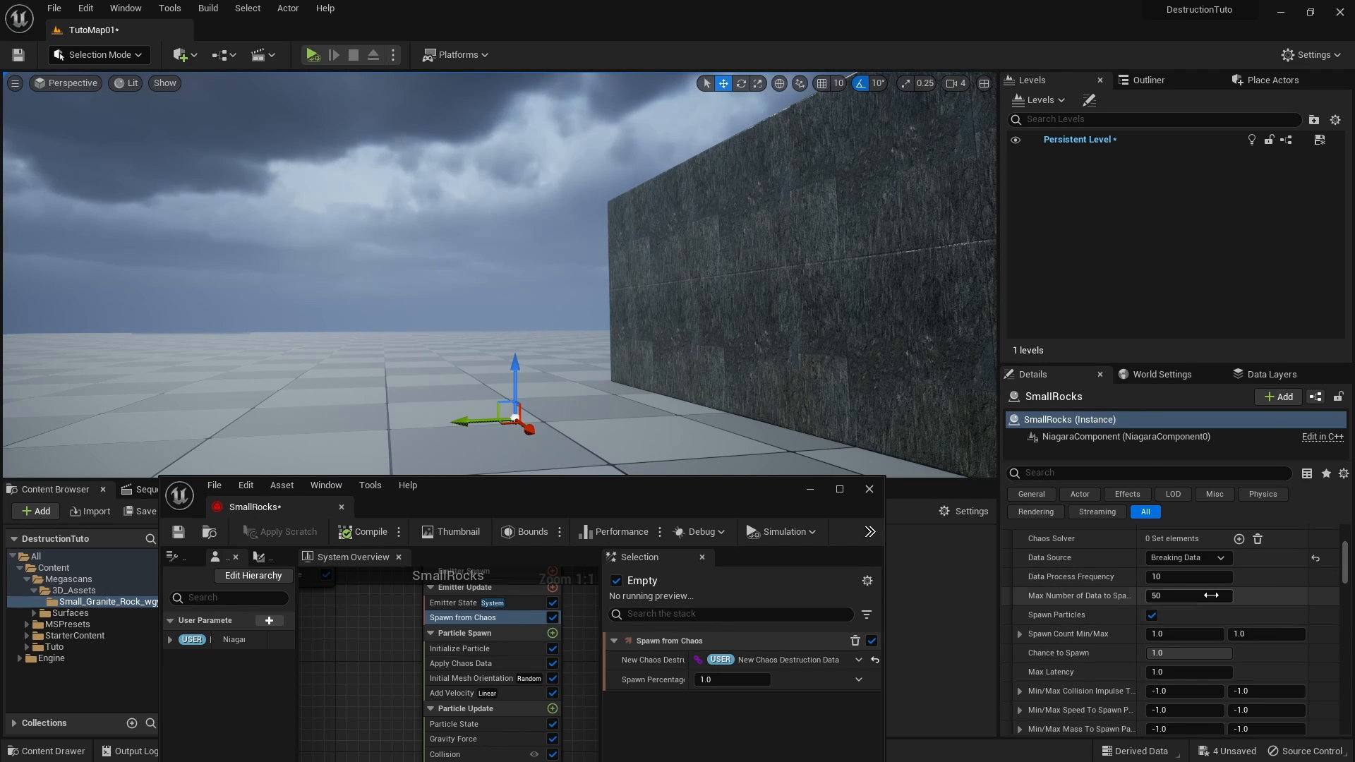
click(1193, 577)
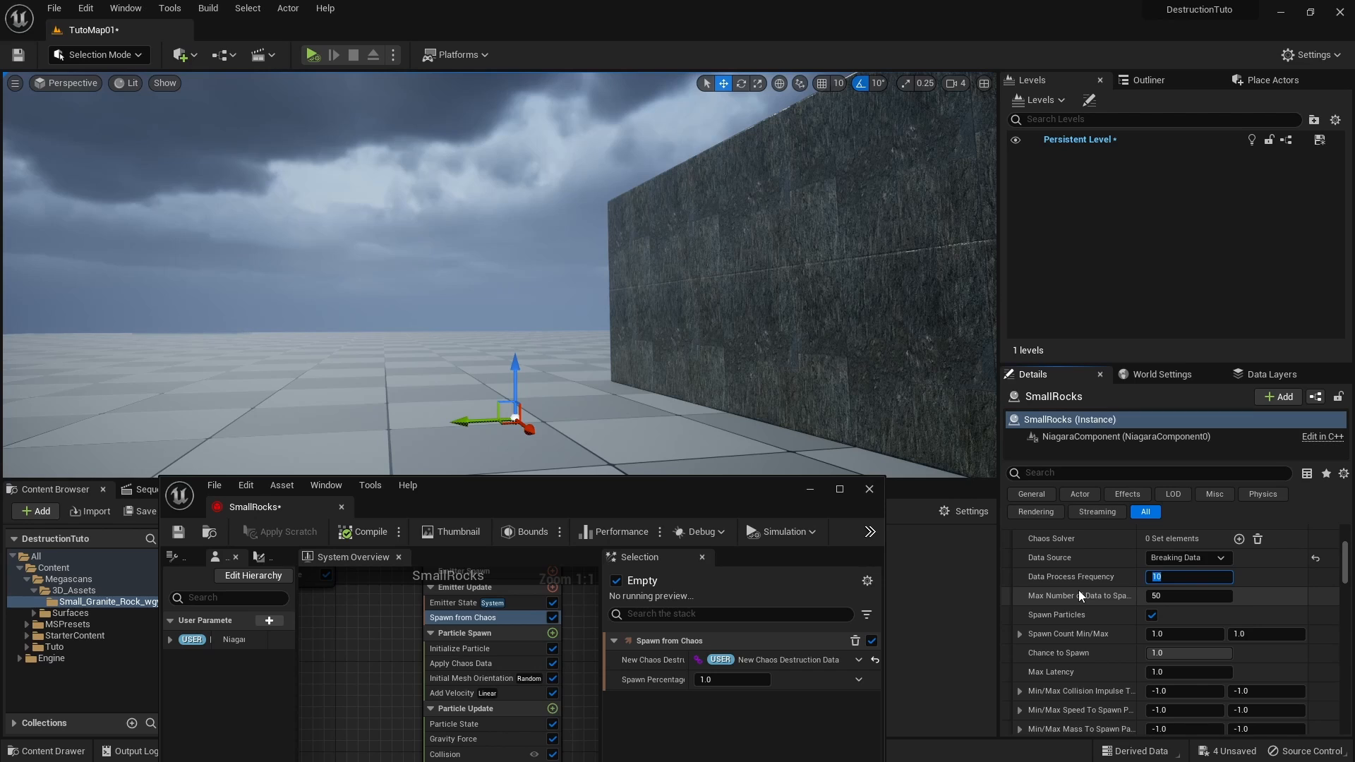
text(30)
key(Return)
Step: Simulate the level twice, moving back from the wall to check the rock spawning, and stop the simulation
key(g)
mouse_move(494, 247)
right_down()
mouse_move(519, 250)
mouse_move(493, 247)
right_up()
key(g)
click(308, 53)
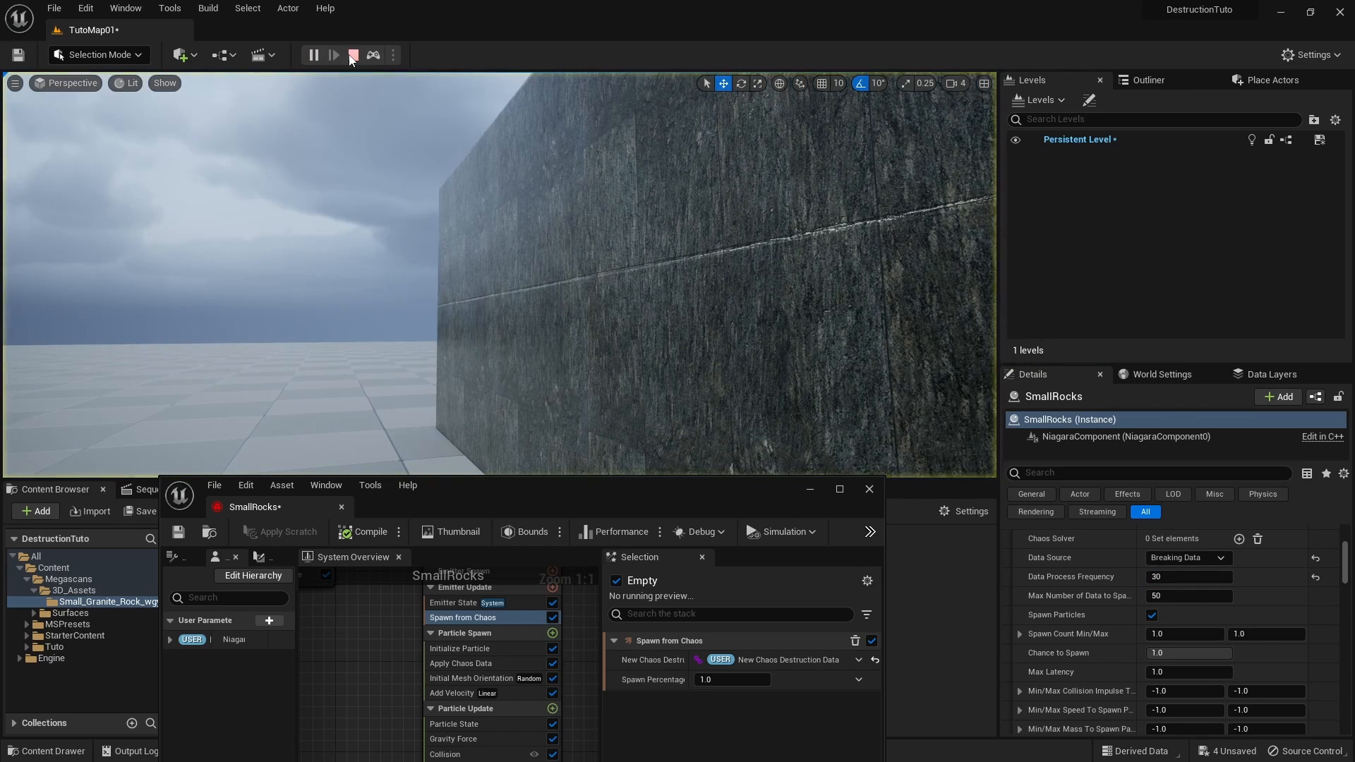
key(s)
mouse_move(407, 106)
right_down()
mouse_move(396, 103)
mouse_move(407, 106)
right_up()
key(g)
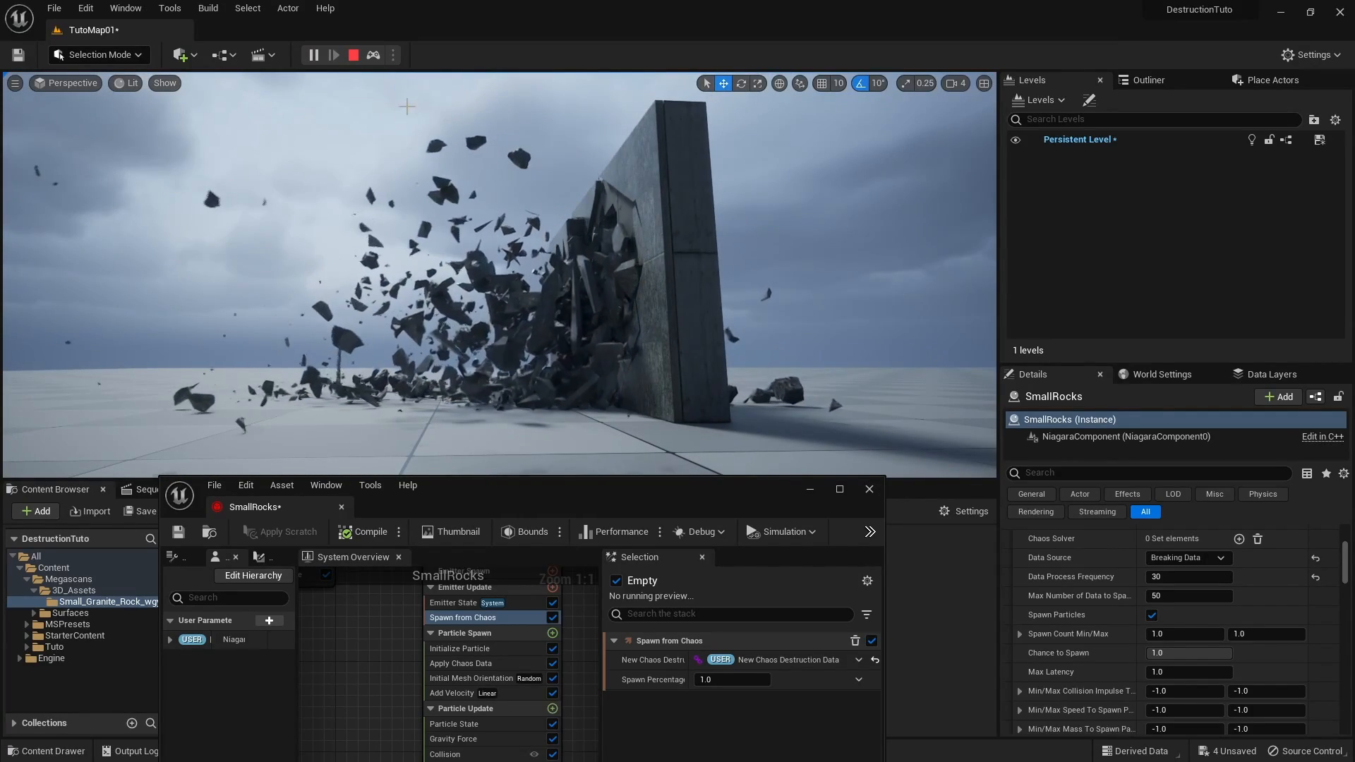
click(354, 56)
click(314, 57)
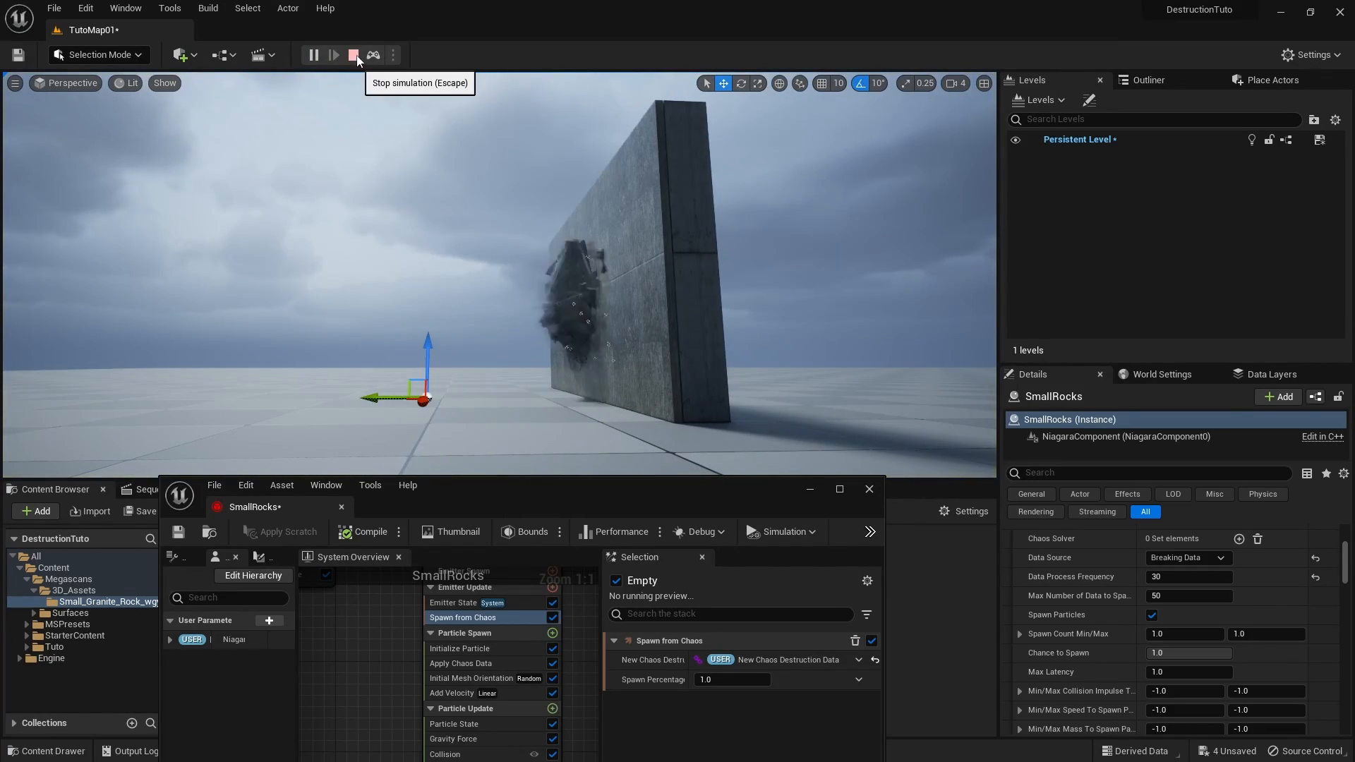
click(354, 56)
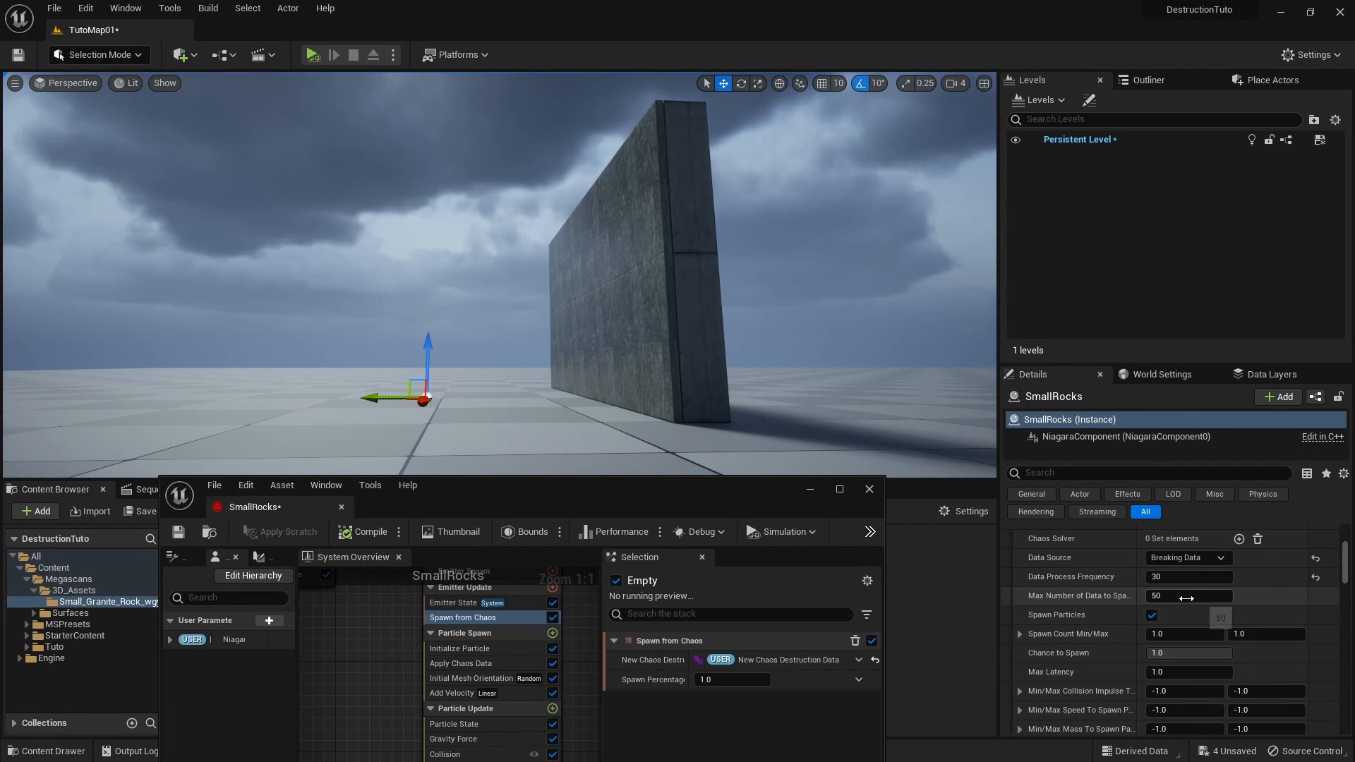
Step: Change the maximum number of data to spawn for the SmallRocks Chaos data and simulate the level
click(1073, 600)
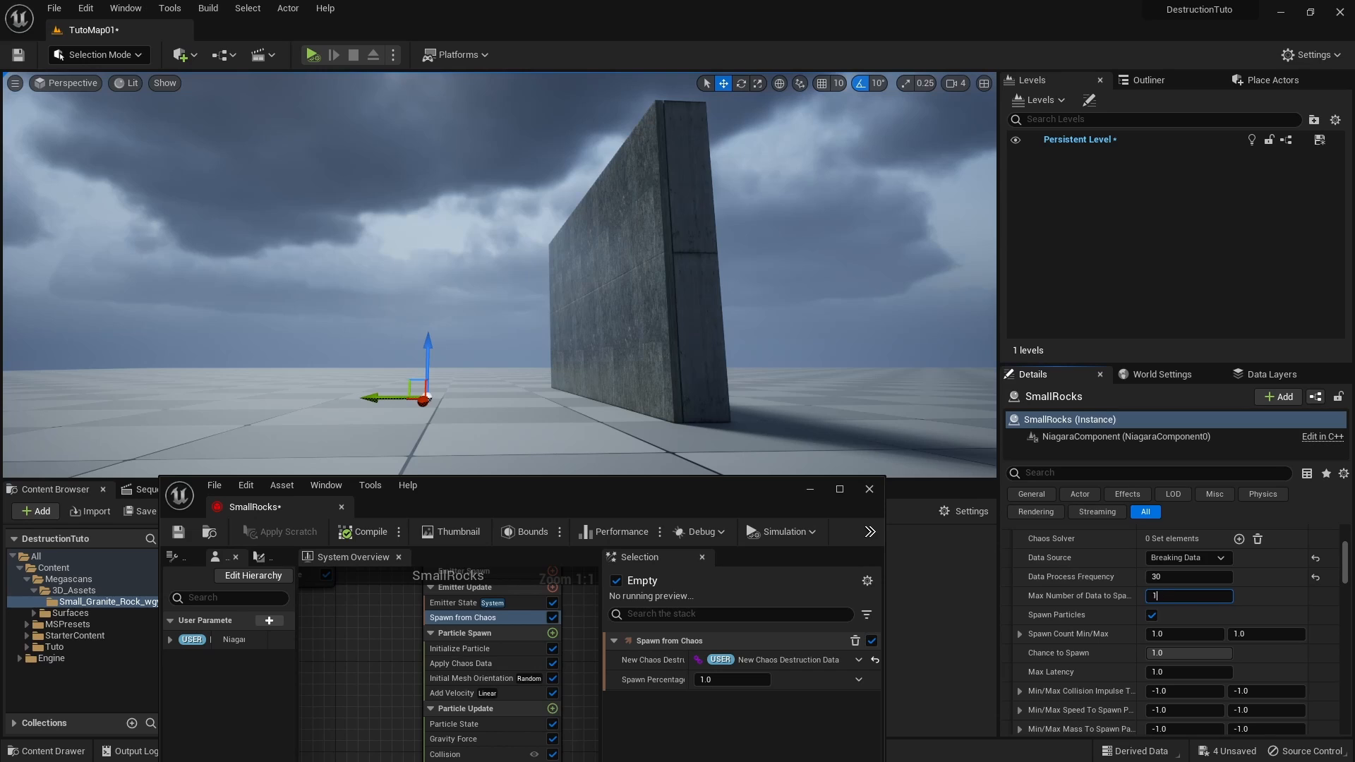
click(313, 54)
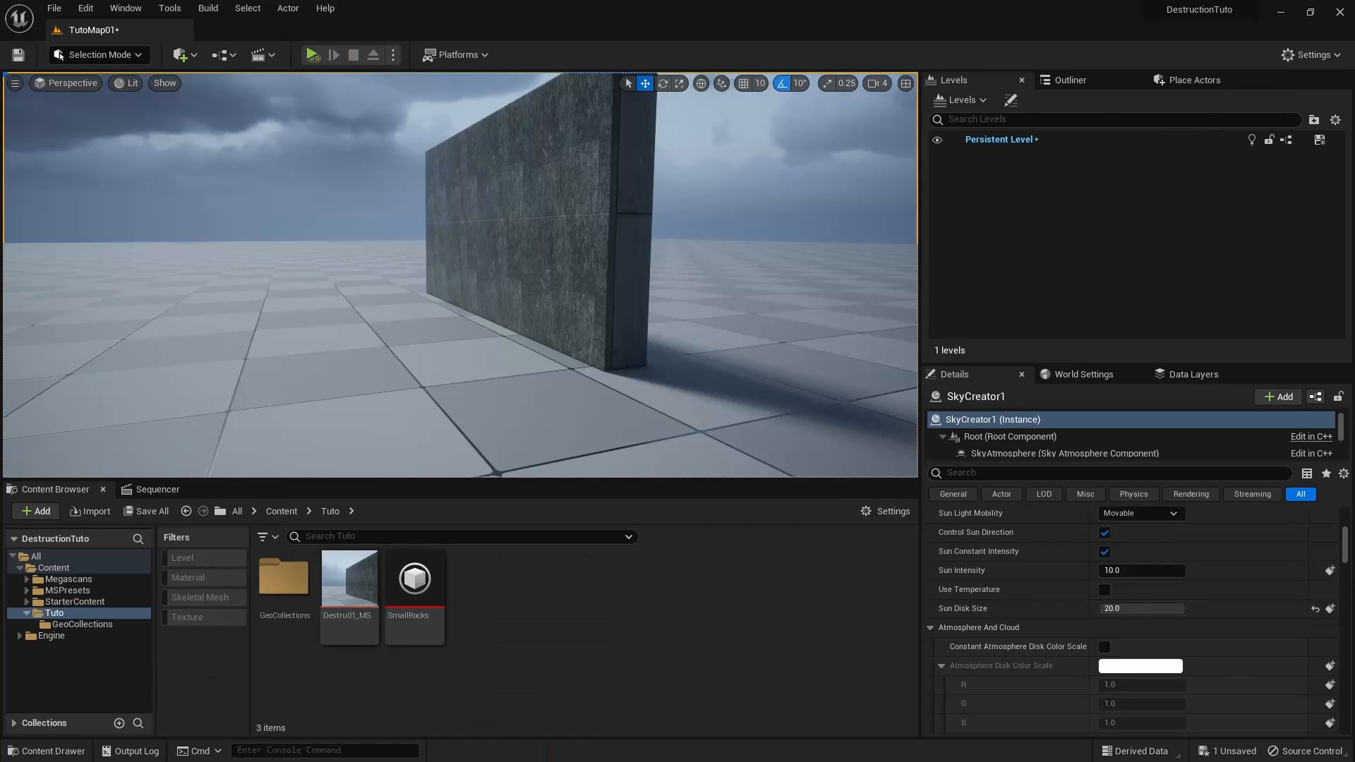
Step: Simulate the level, fly close to the breaking wall and around its end to inspect the debris, and stop the simulation
right_drag(660, 162, 648, 149)
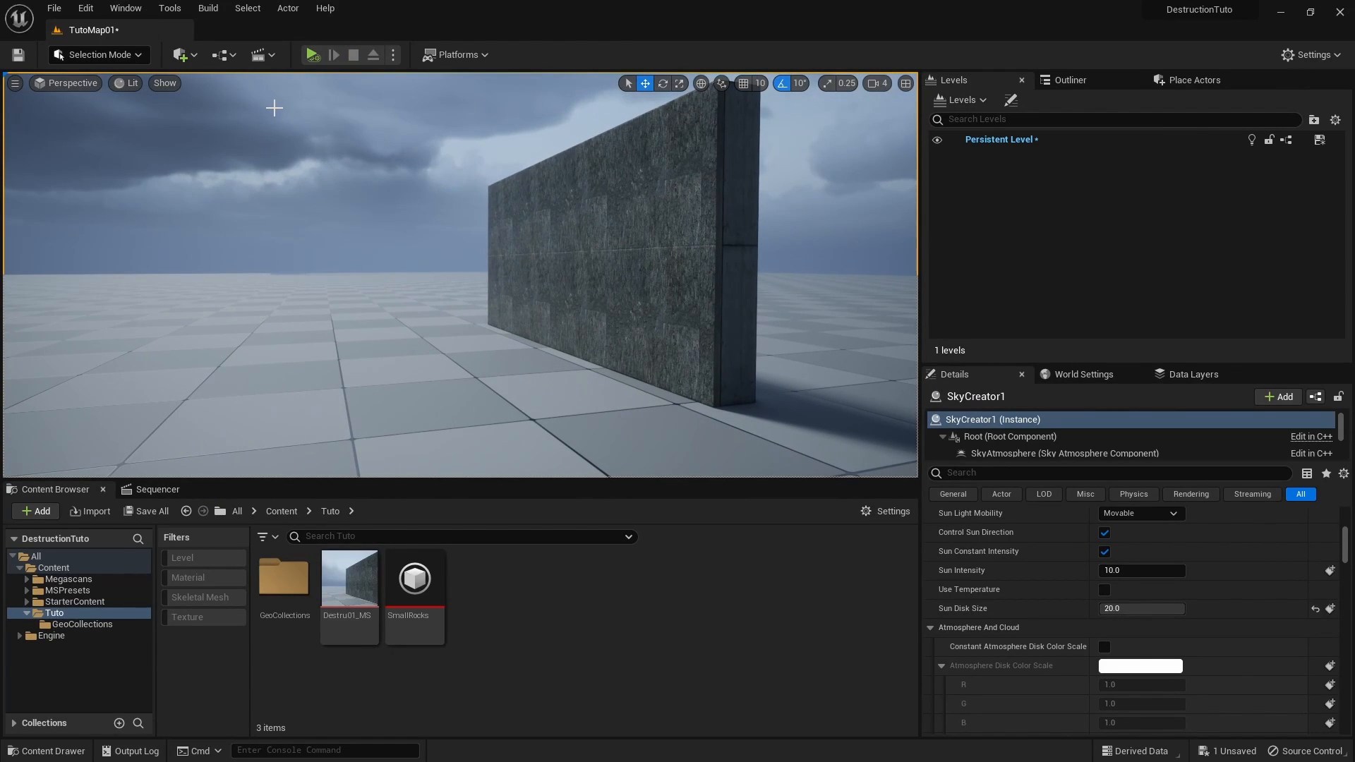
key(F11)
key(F11)
click(312, 55)
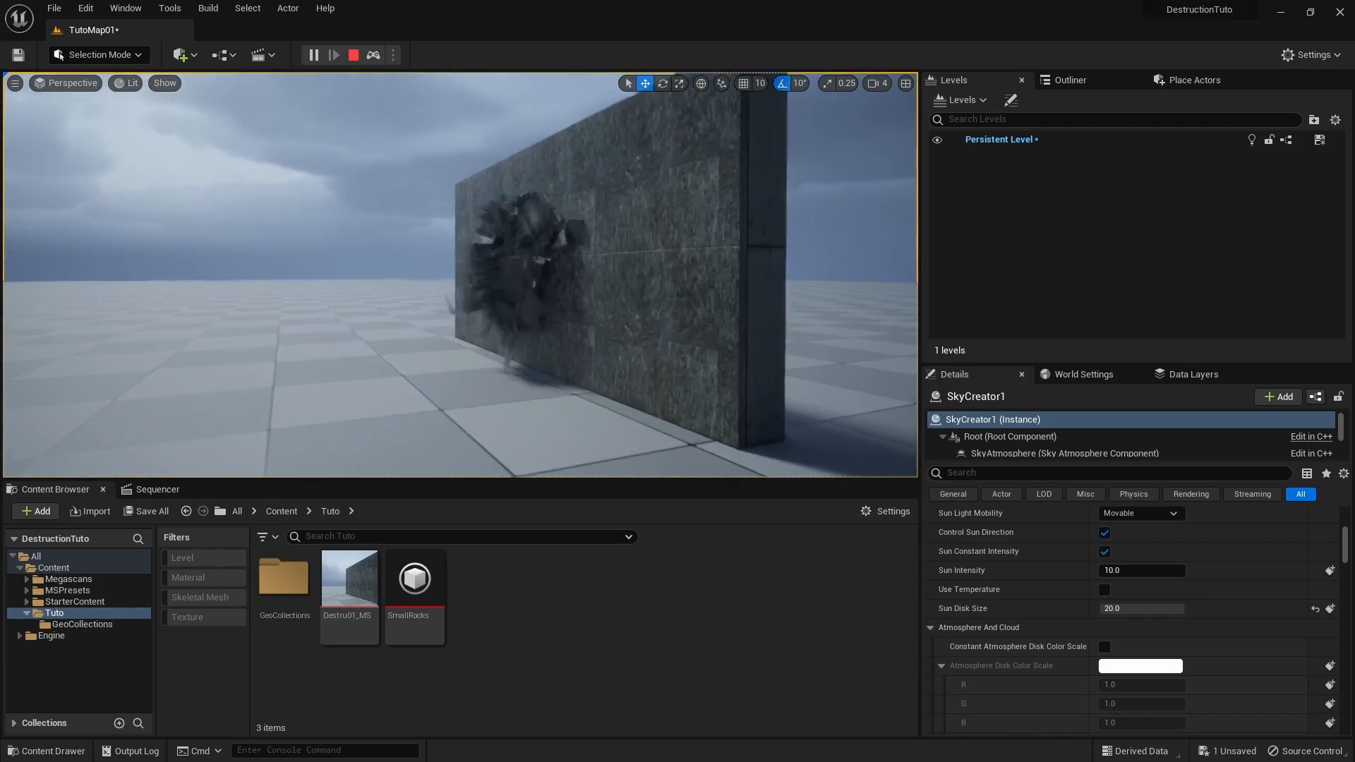
key(w)
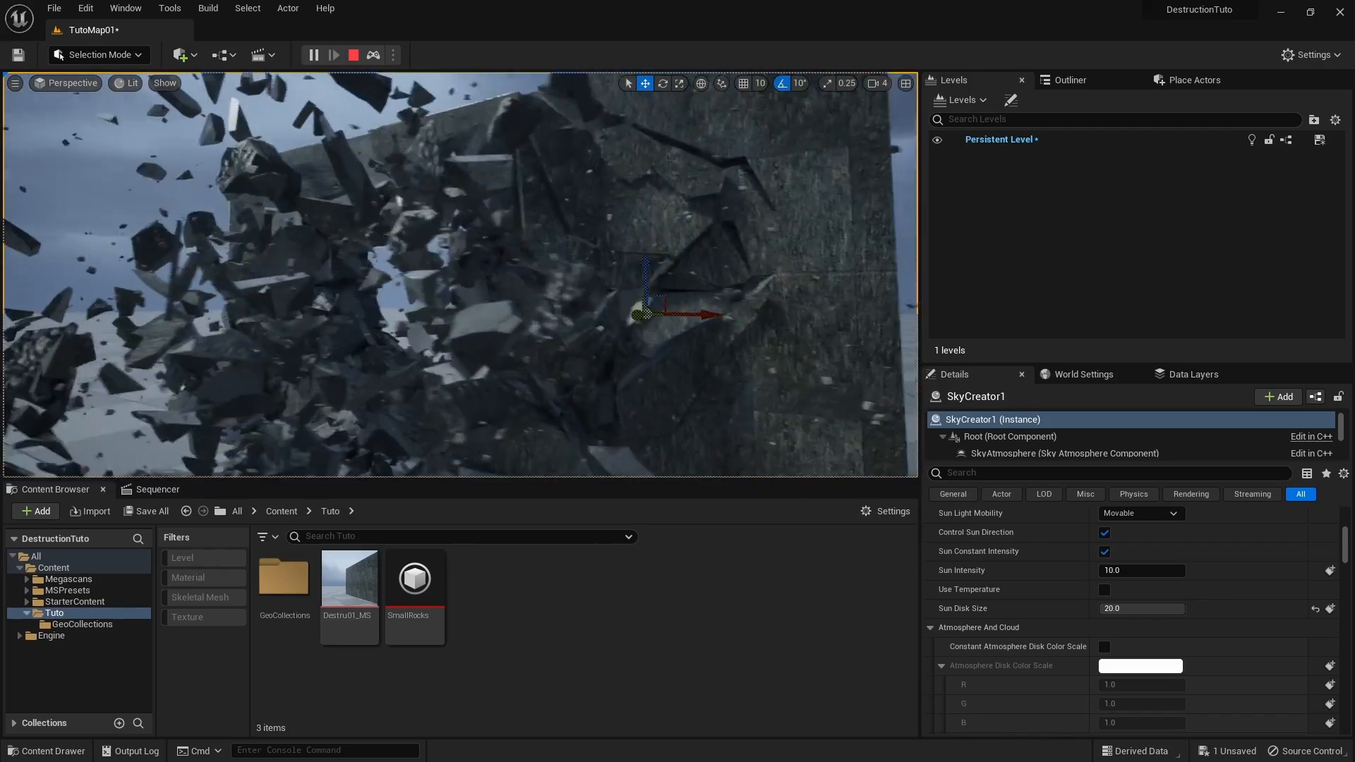
key(w)
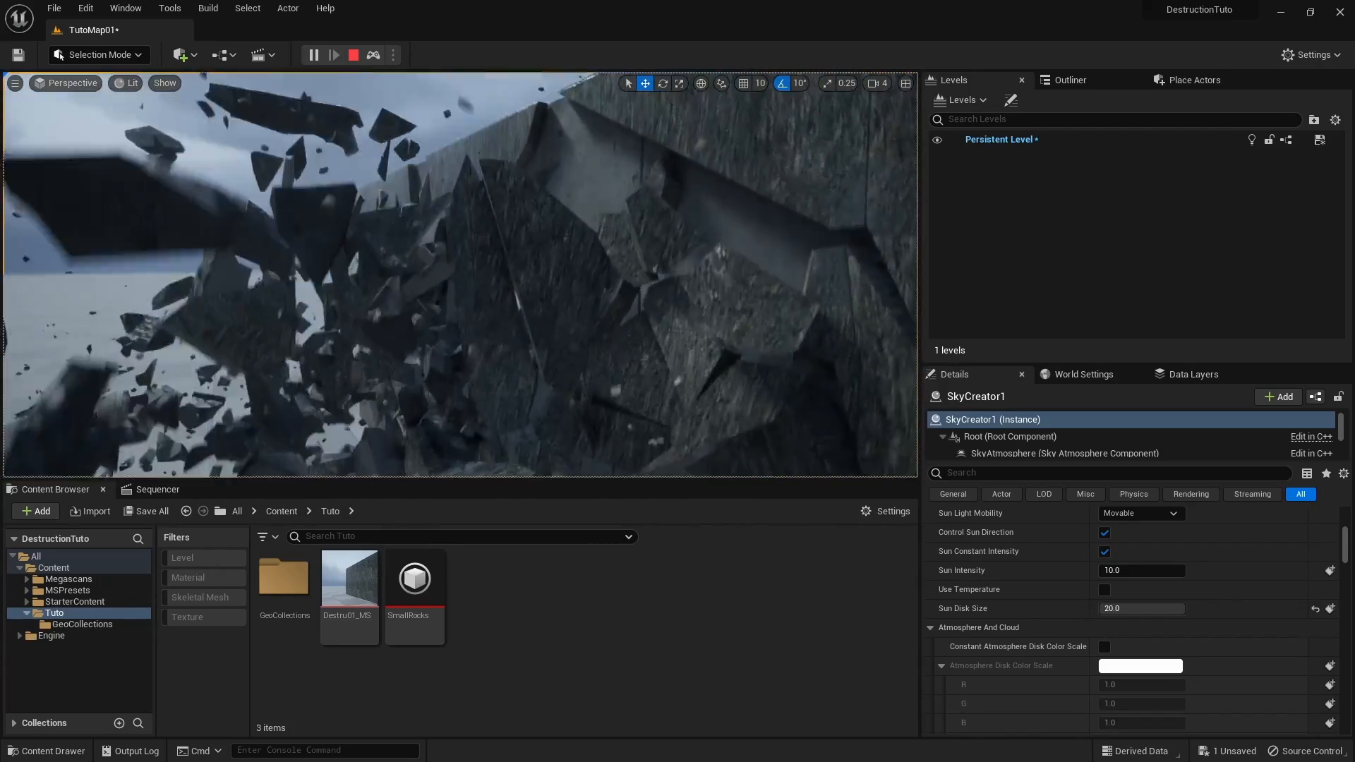
key(d)
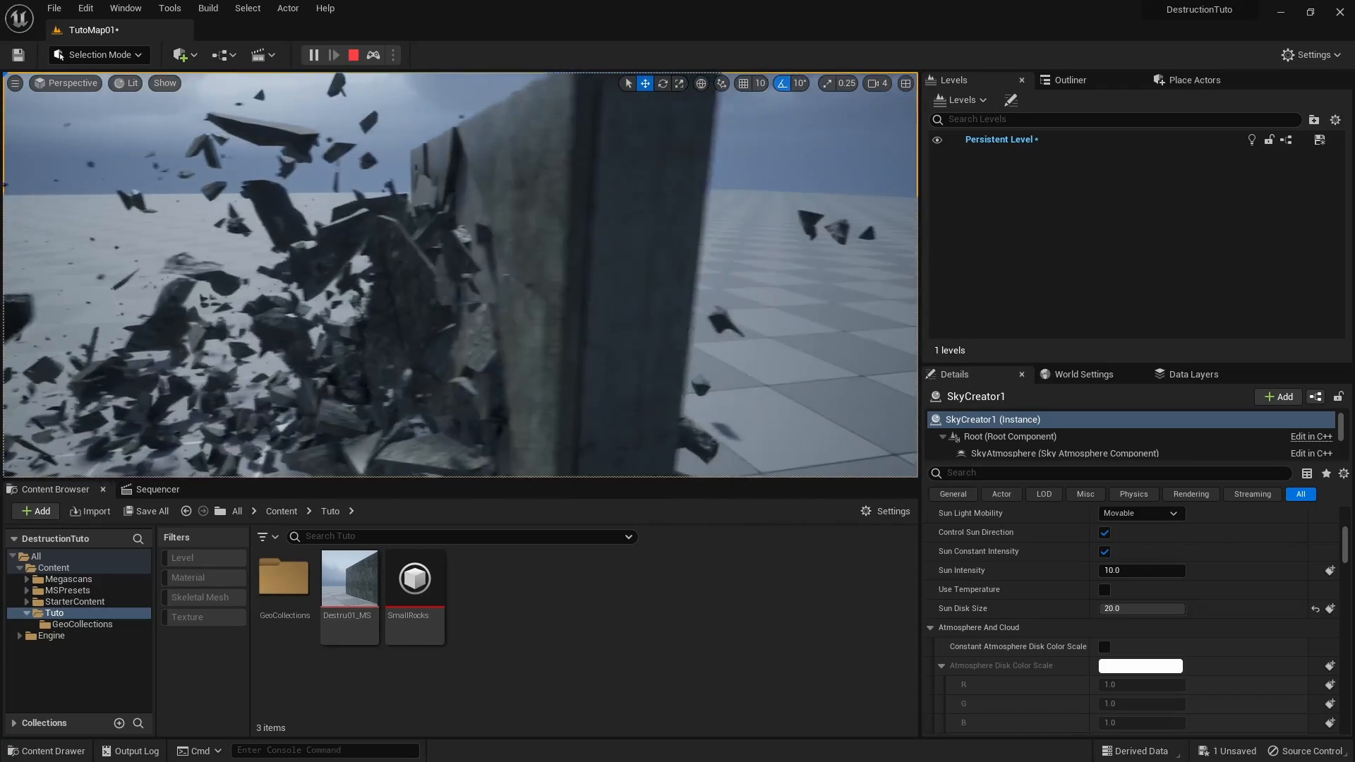
key(a)
key(s)
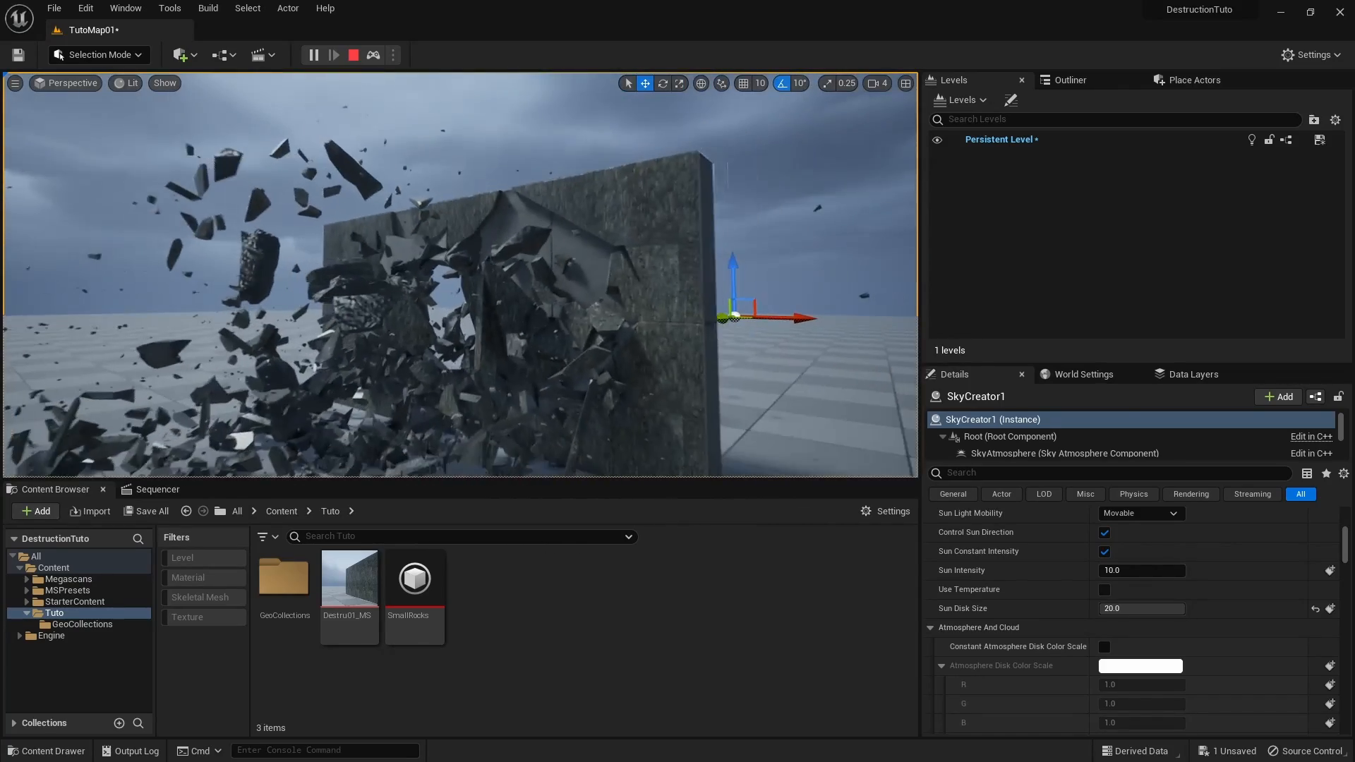
click(354, 56)
Step: Select the wall's front geometry collection 01_2 and enable Notify Breaks in its General settings
right_drag(589, 311, 589, 312)
key(d)
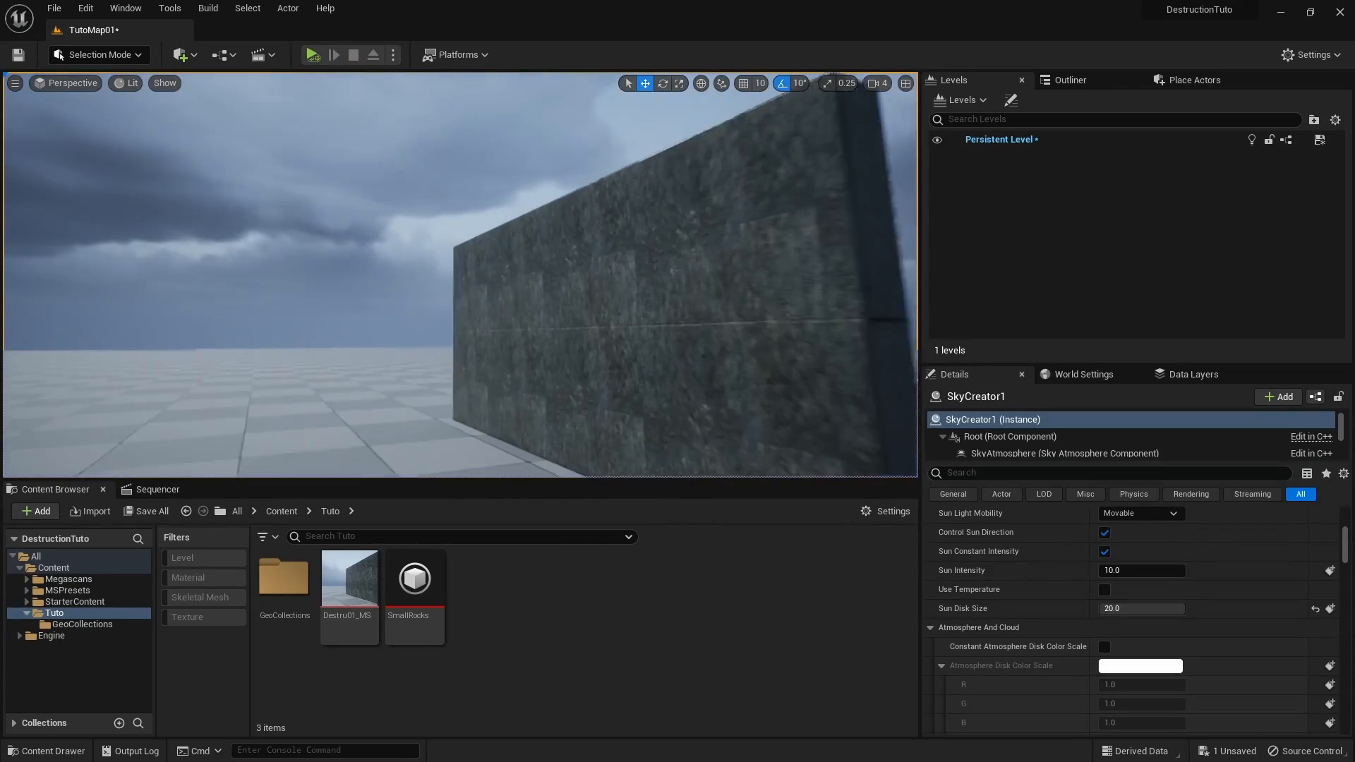
click(589, 312)
scroll(1081, 663, up, 3)
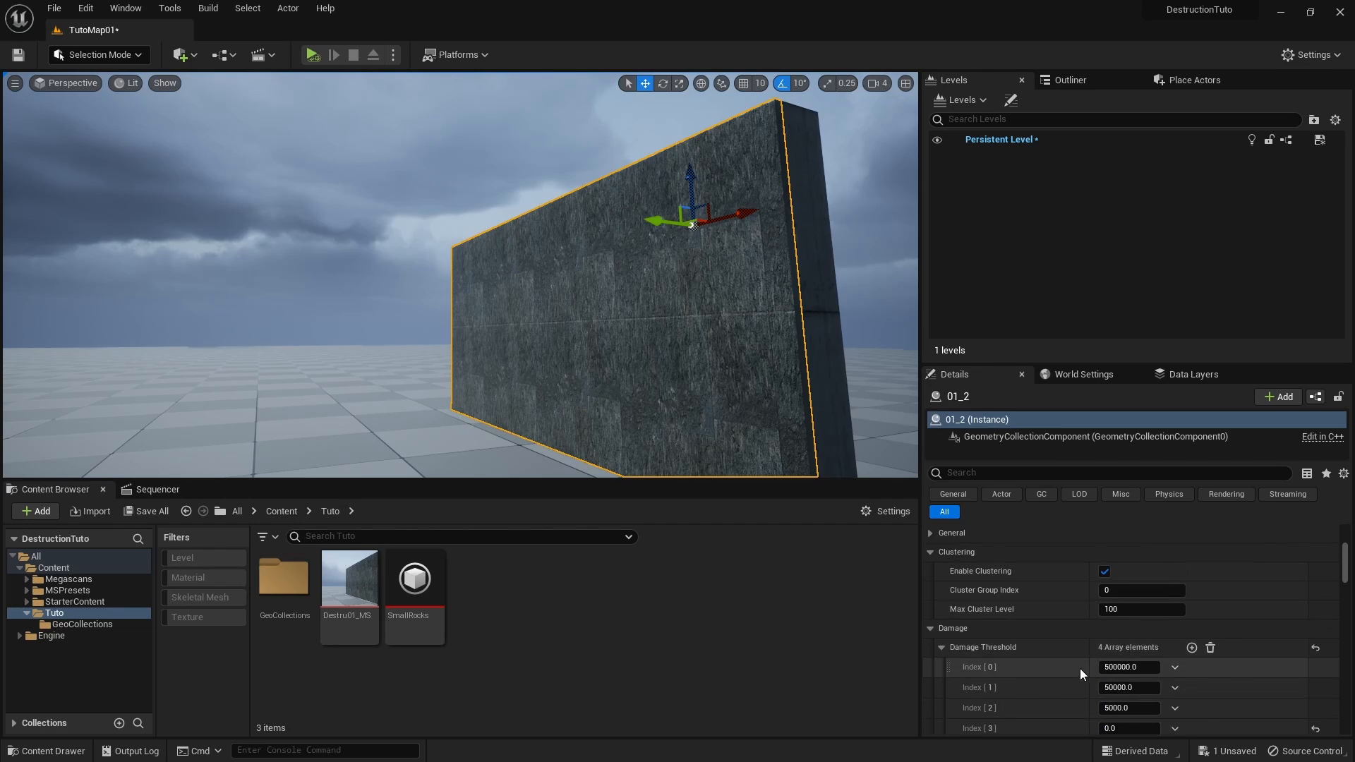
scroll(1078, 658, up, 2)
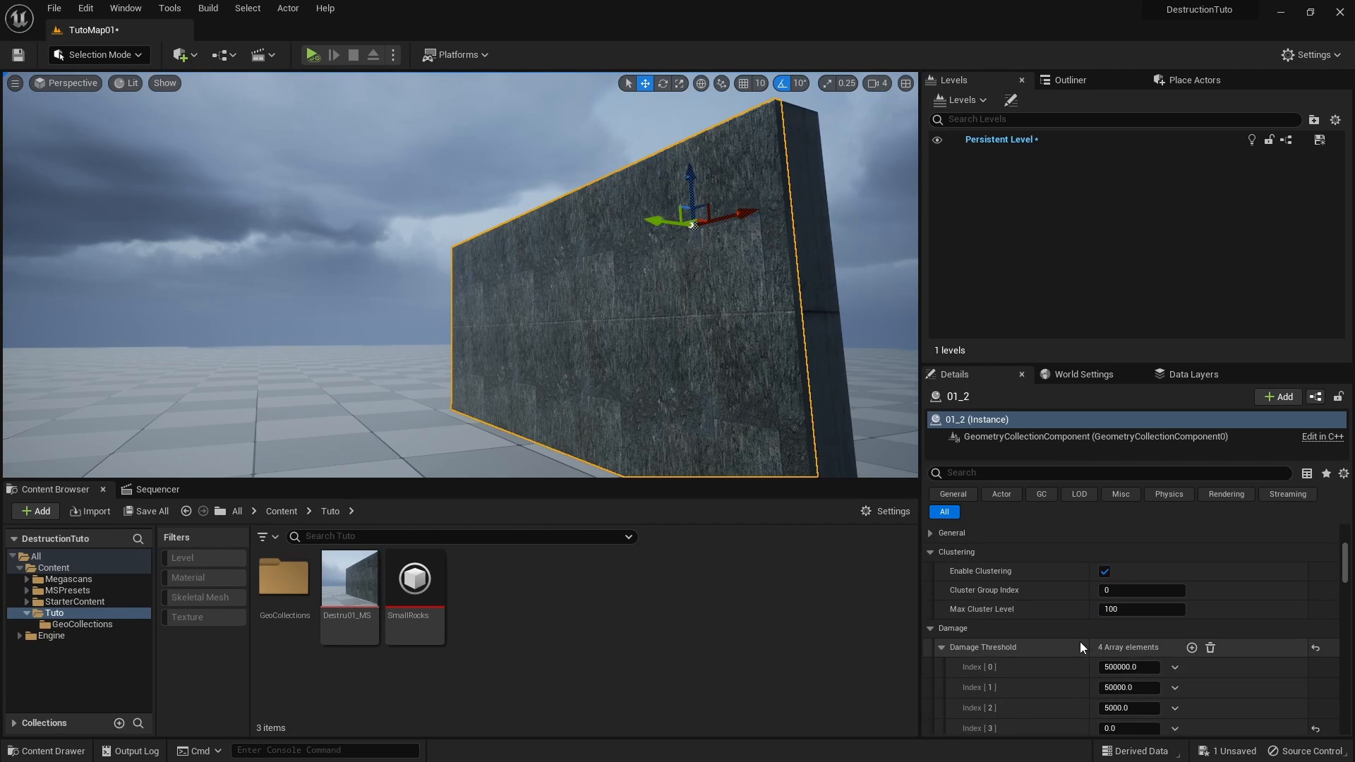
click(936, 600)
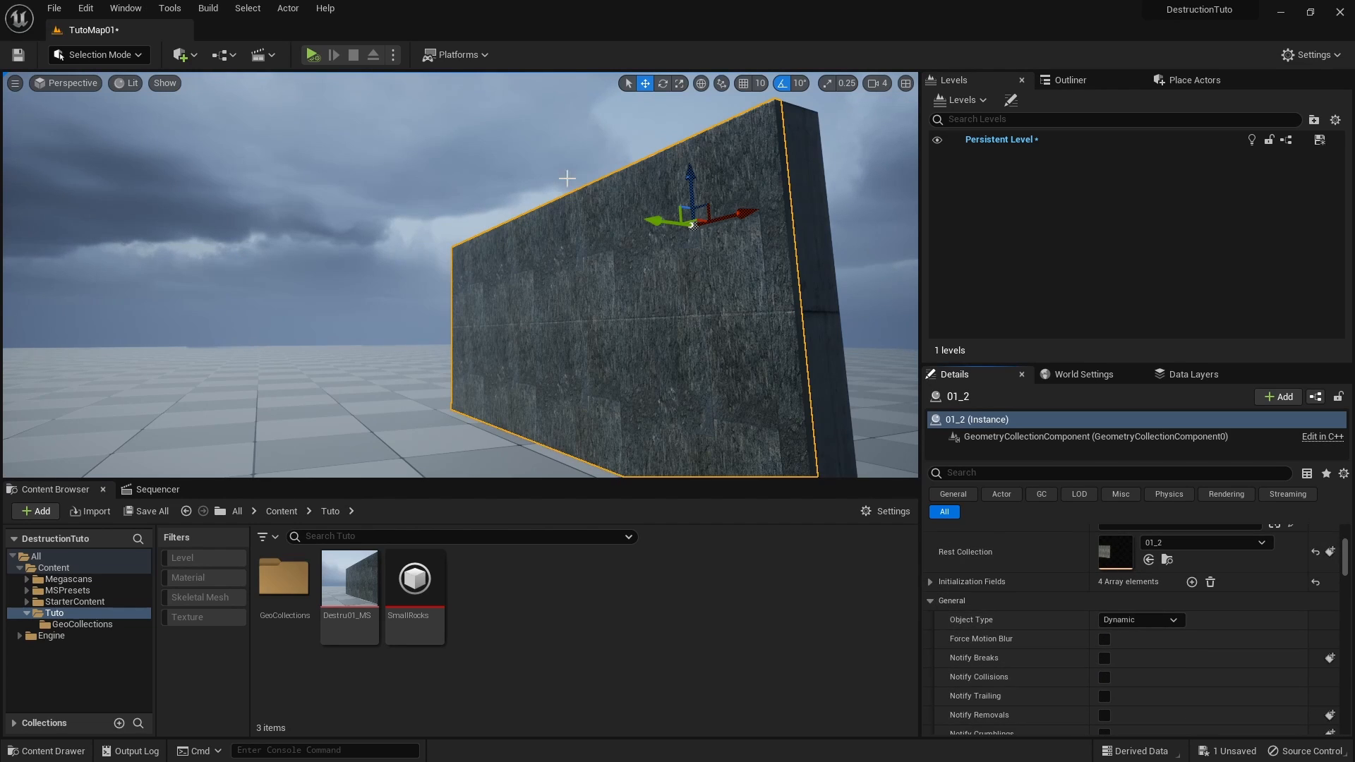
scroll(964, 525, down, 3)
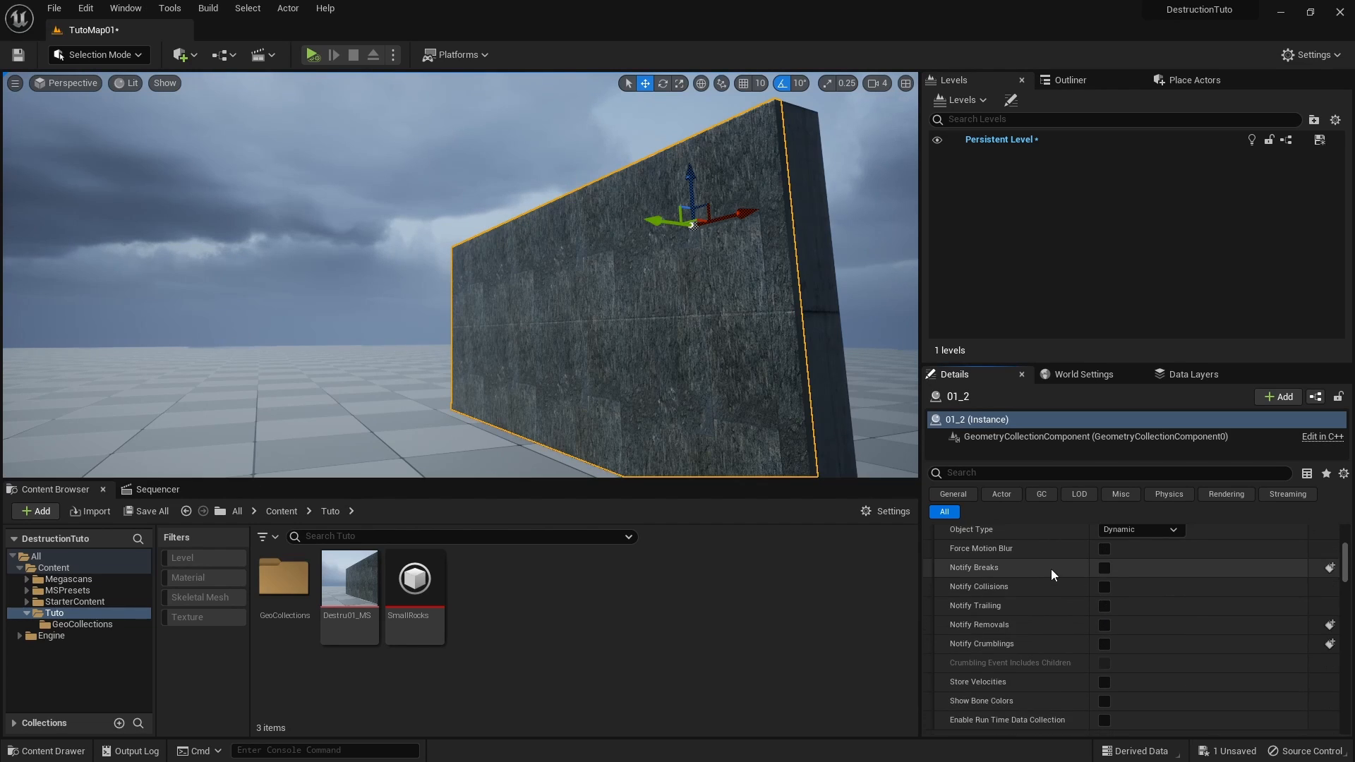
click(1105, 567)
Step: Simulate the level to check the small rocks with break notifications enabled on the front wall, and stop the simulation
mouse_move(480, 183)
right_down()
mouse_move(536, 191)
mouse_move(465, 183)
mouse_move(479, 177)
mouse_move(466, 169)
right_up()
key(g)
key(g)
click(406, 105)
click(312, 55)
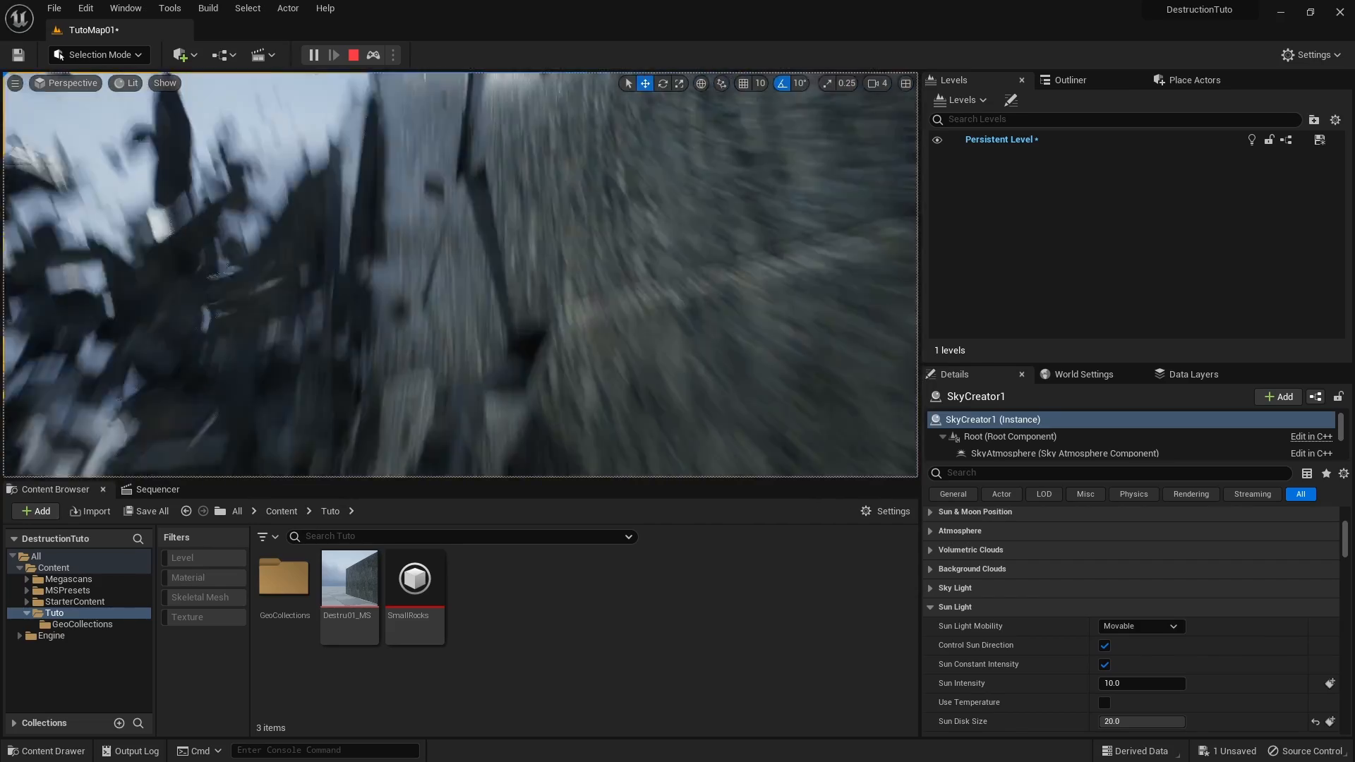
click(354, 55)
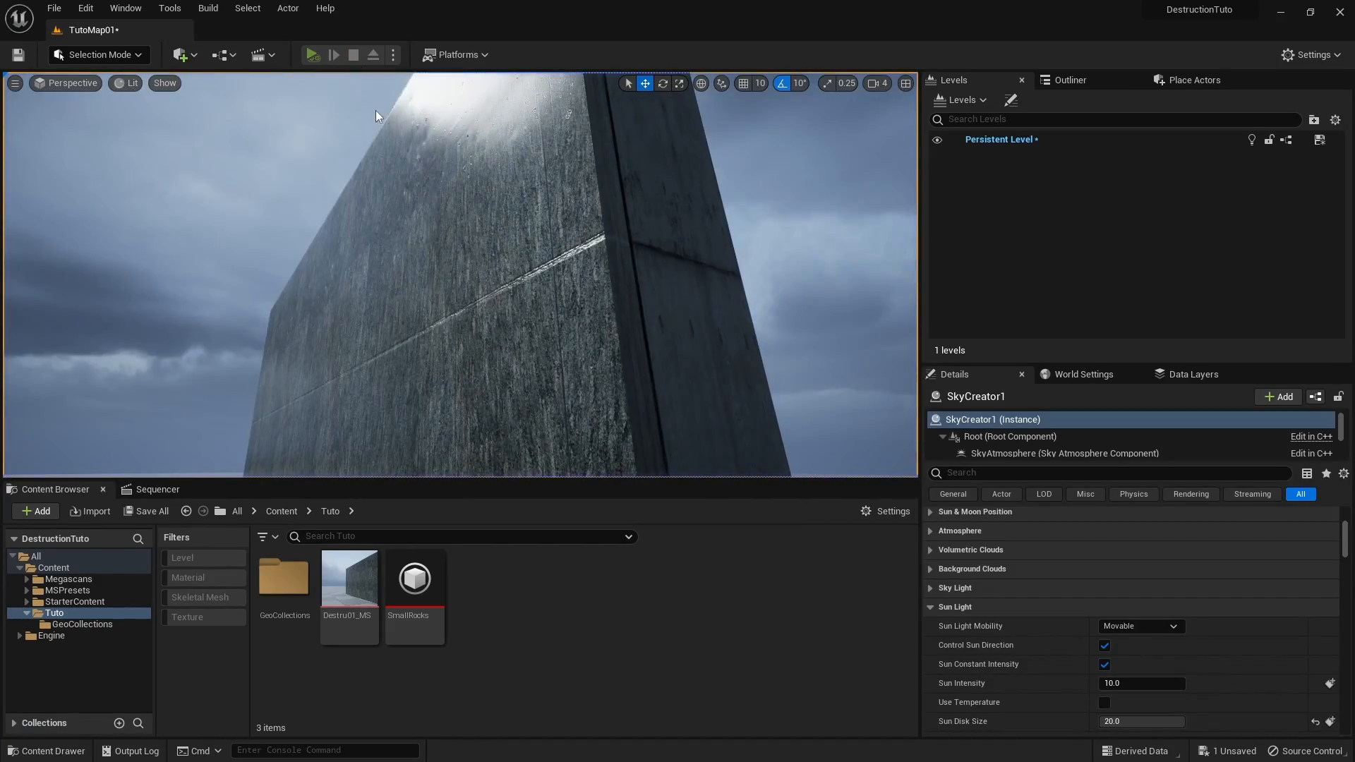
Step: Play the level to examine the spotlit debris up close, stop it, and reposition the view on the wall
key(alt+p)
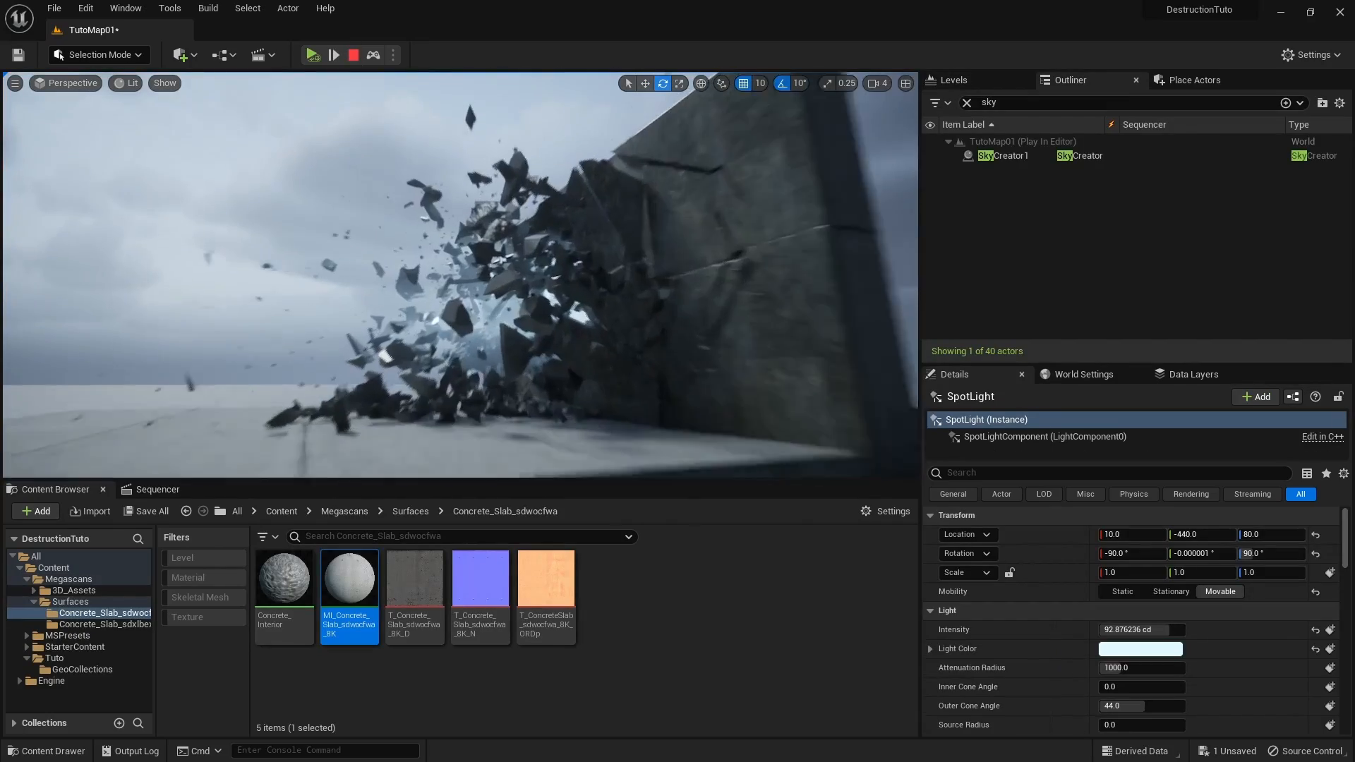
right_drag(640, 358, 471, 103)
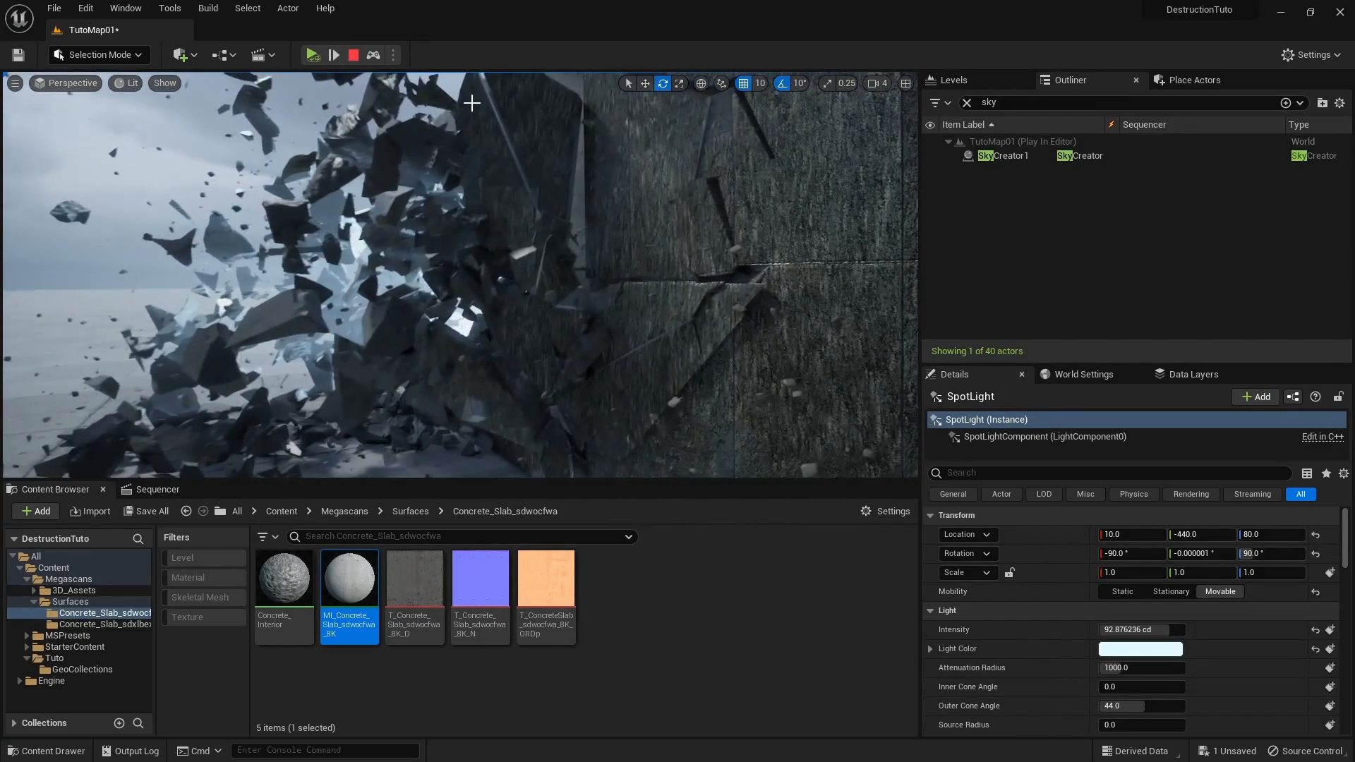
click(351, 59)
right_drag(553, 273, 518, 326)
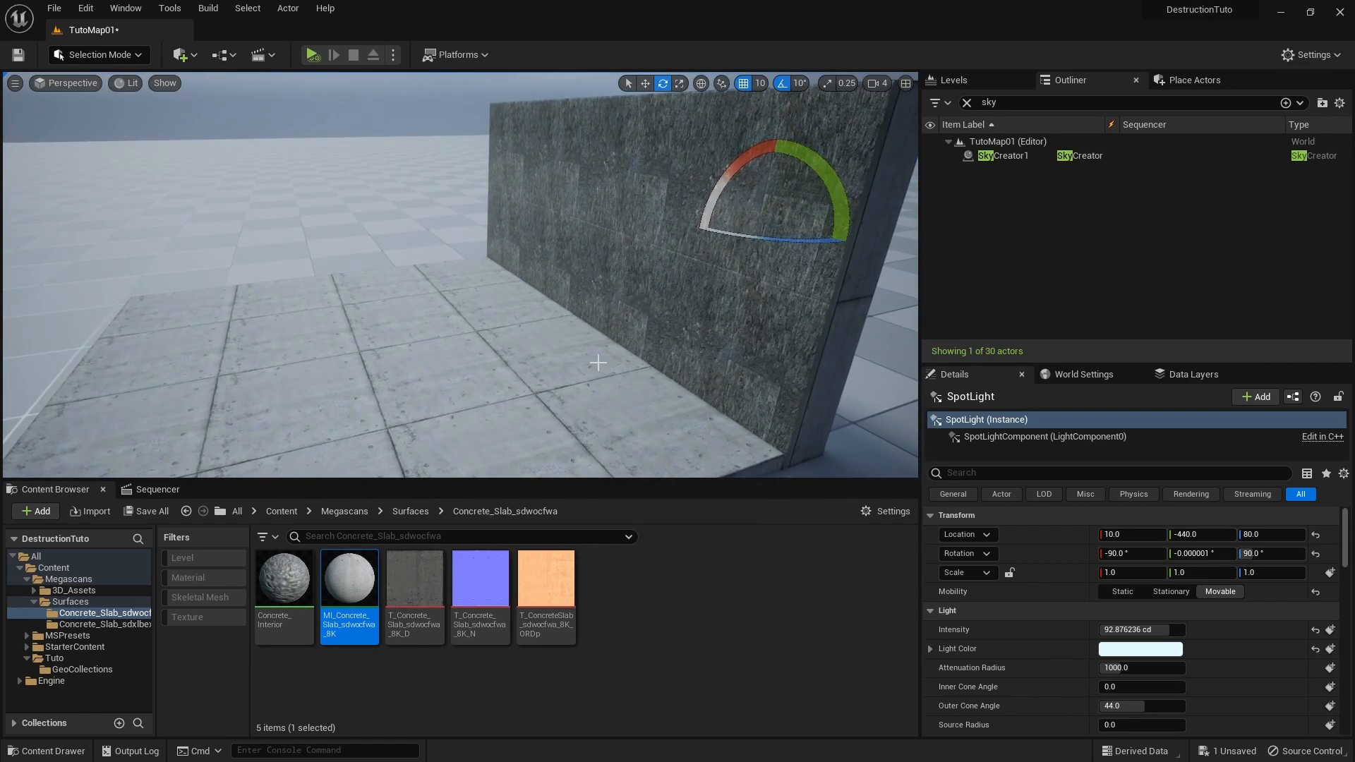
right_drag(598, 363, 599, 311)
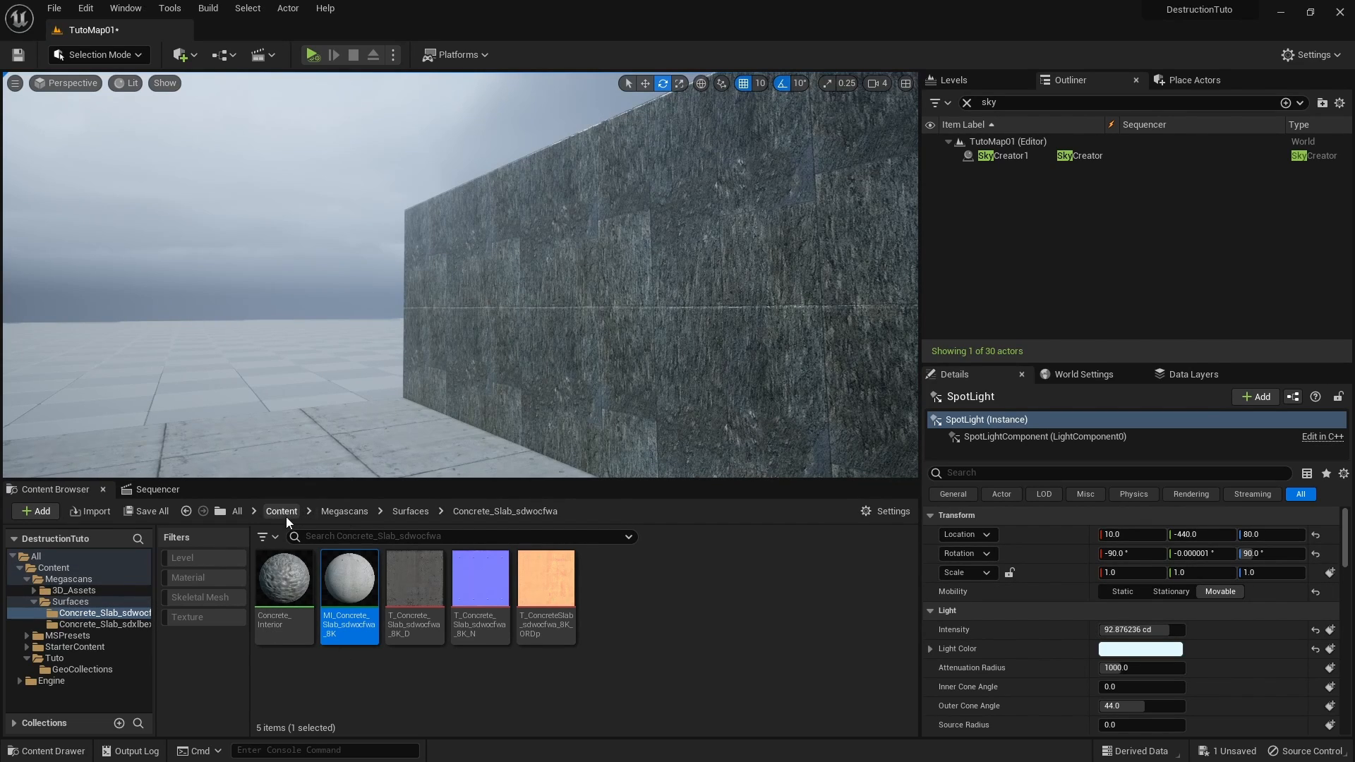
Step: Open the project's Tuto content folder and reframe the level view on the wall and its slab floor
click(67, 635)
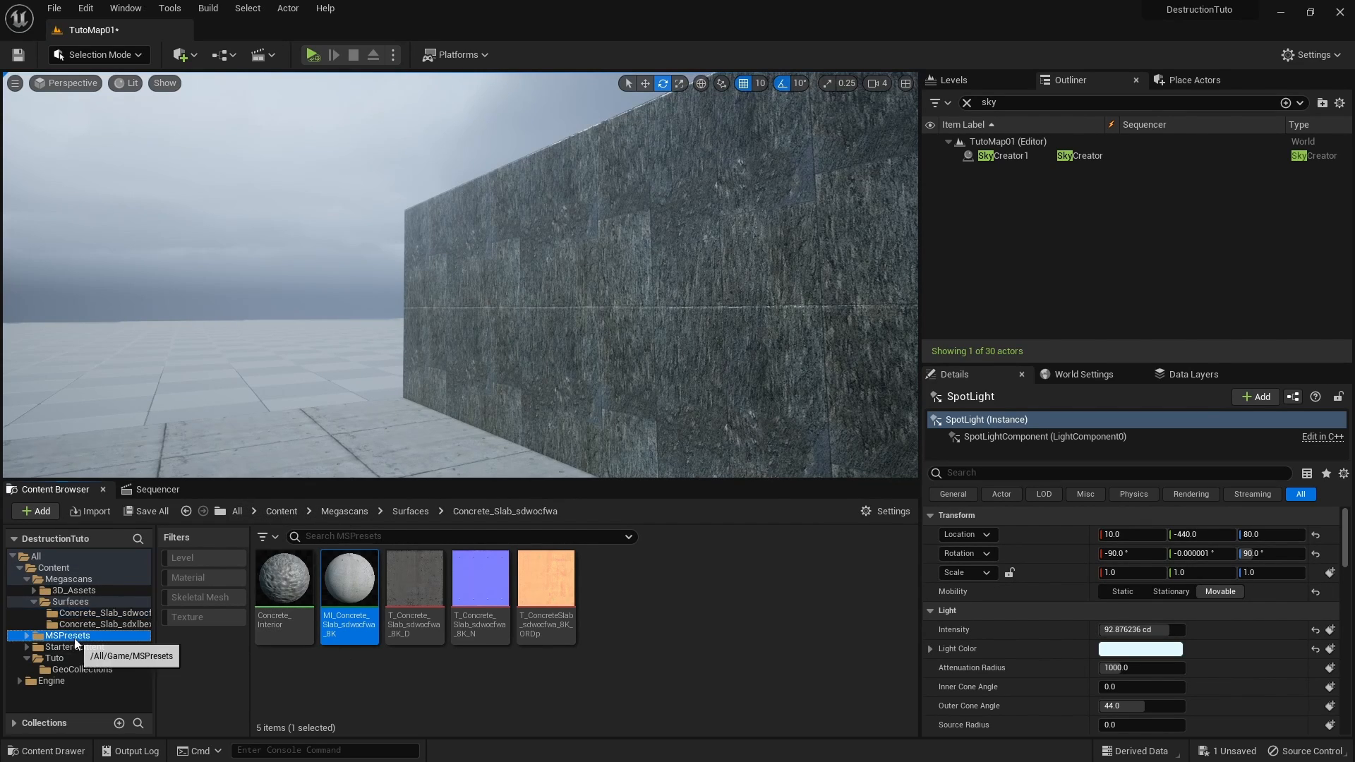
click(71, 658)
mouse_move(417, 577)
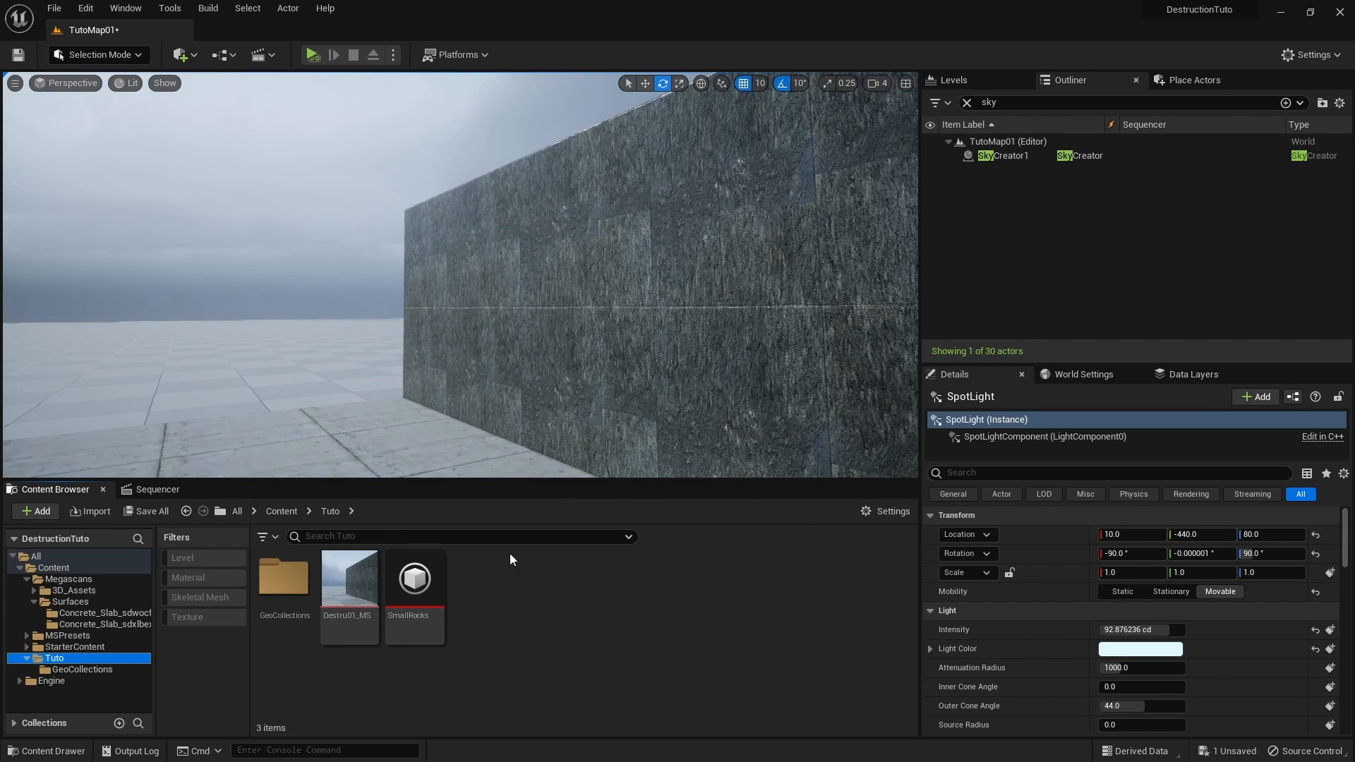
mouse_move(551, 350)
right_down()
mouse_move(586, 356)
mouse_move(557, 367)
mouse_move(547, 342)
right_up()
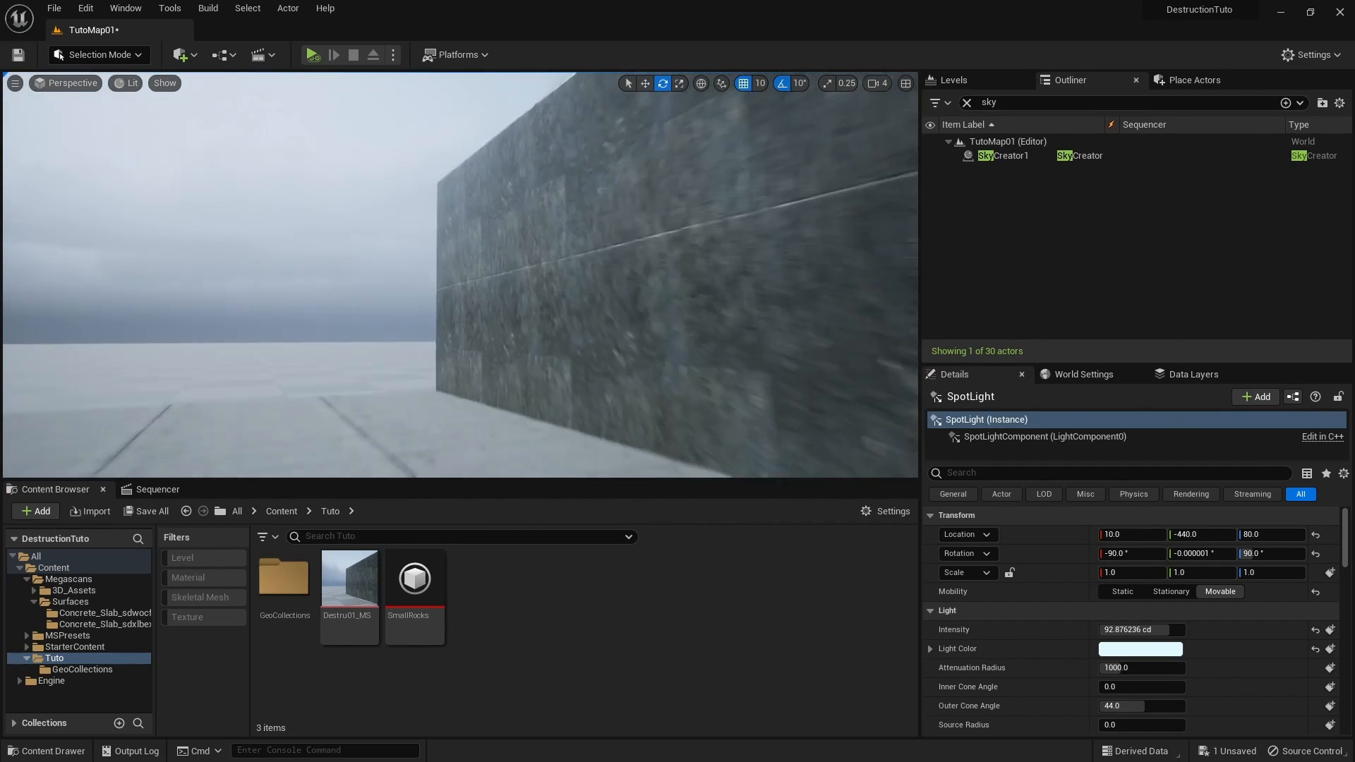
right_drag(499, 462, 522, 444)
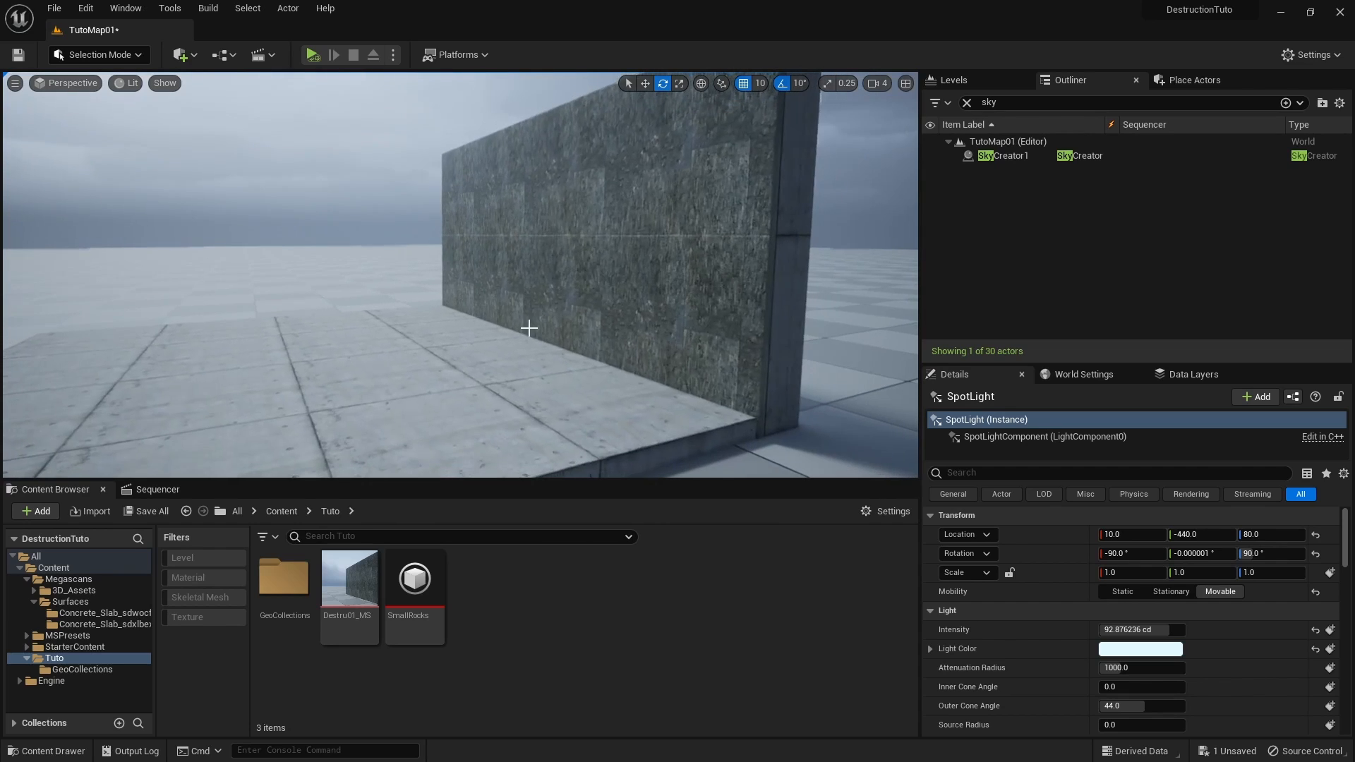
Step: Create a Niagara System in the Tuto folder from the Grid 3D Gas Dust Explosion template, name it Destru_GasFluid and save it
right_click(497, 578)
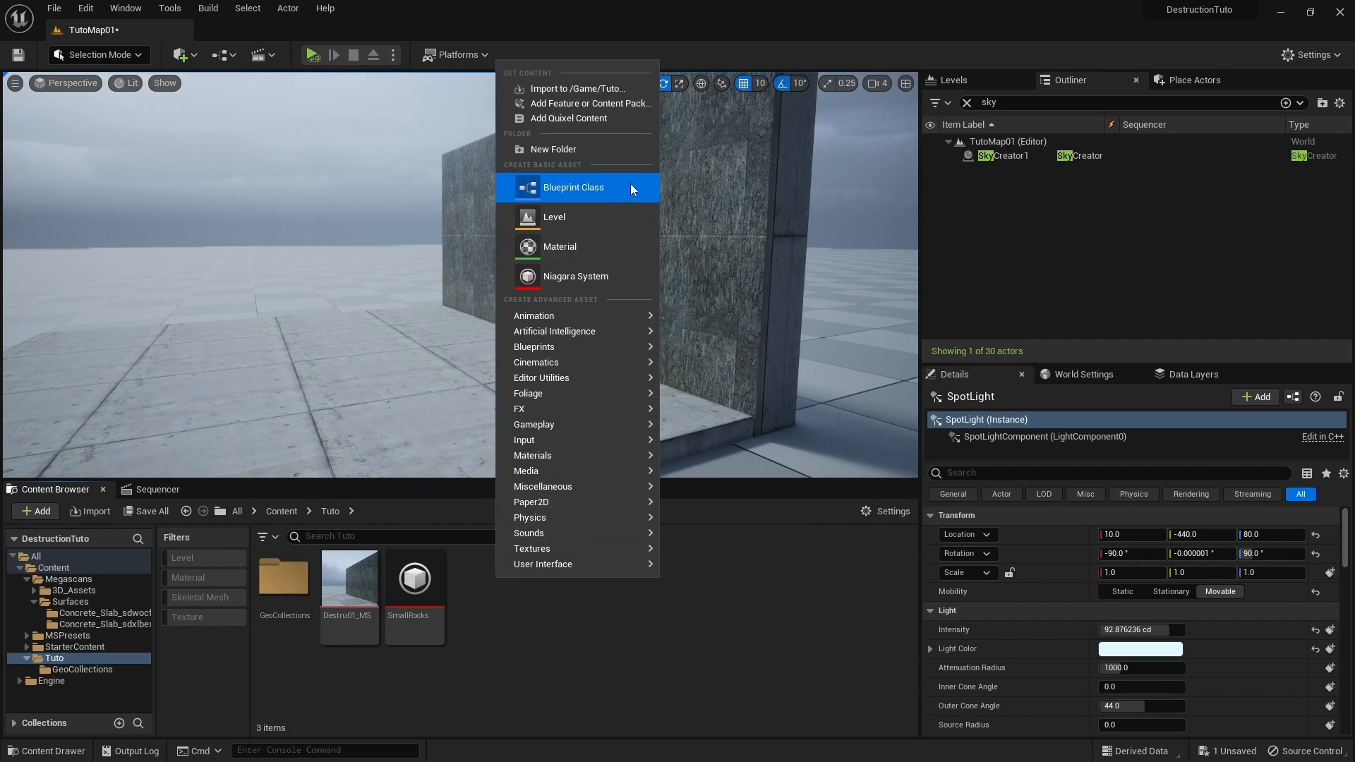
click(585, 275)
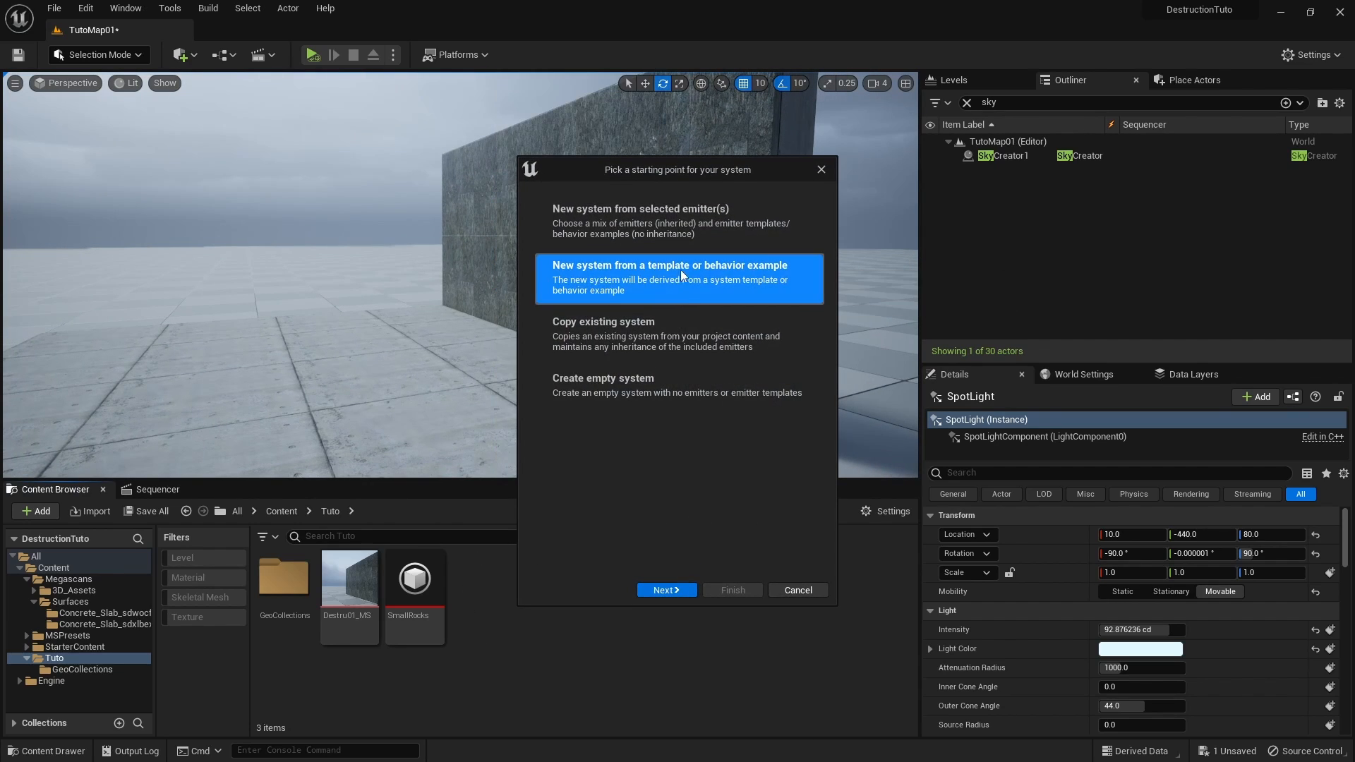
click(679, 590)
scroll(680, 465, down, 5)
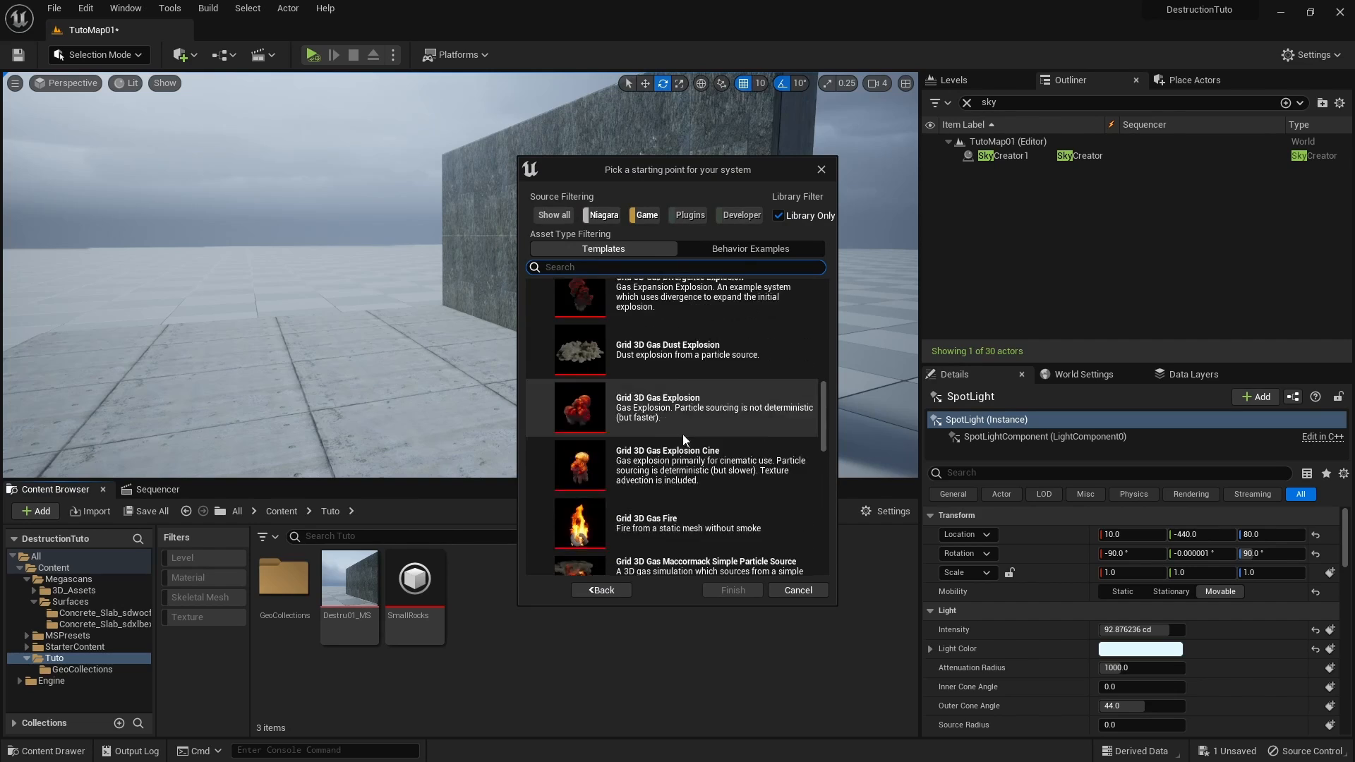
click(657, 379)
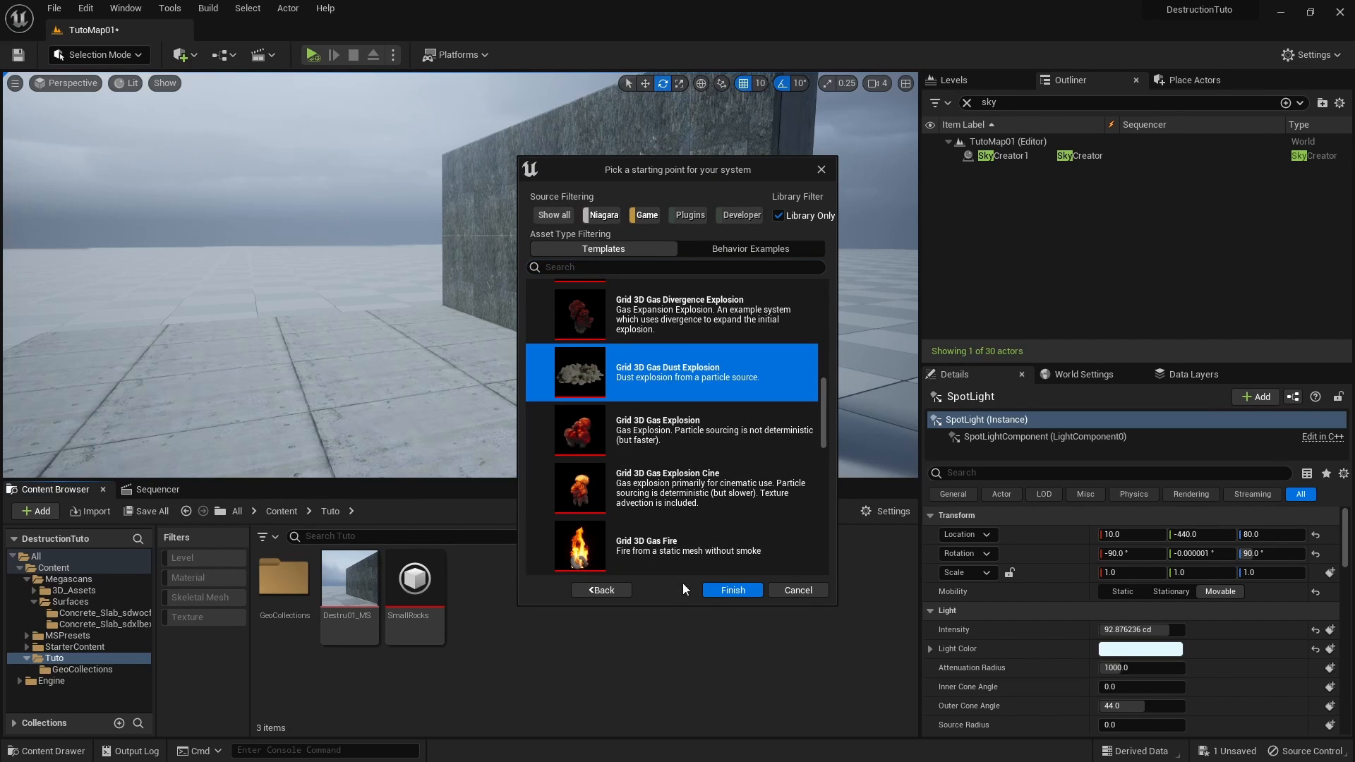
click(732, 589)
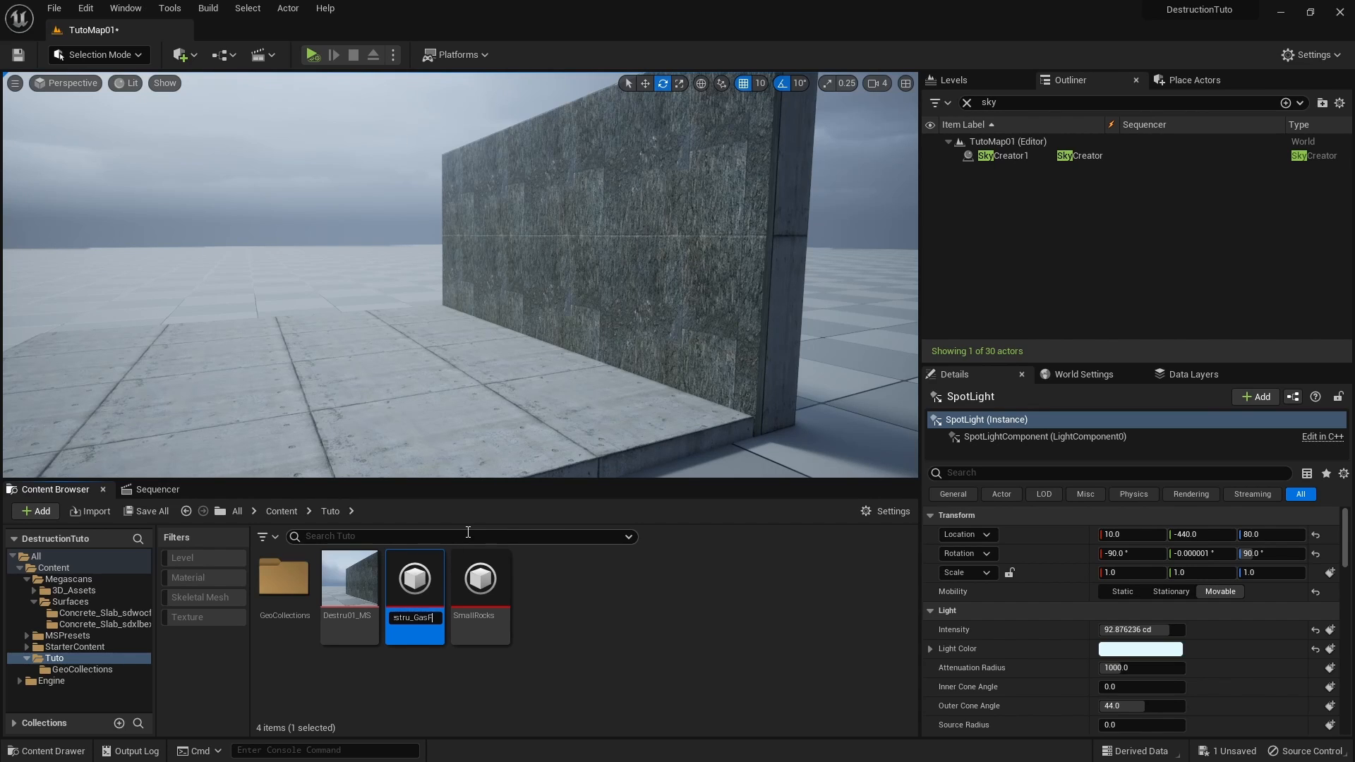
key(Return)
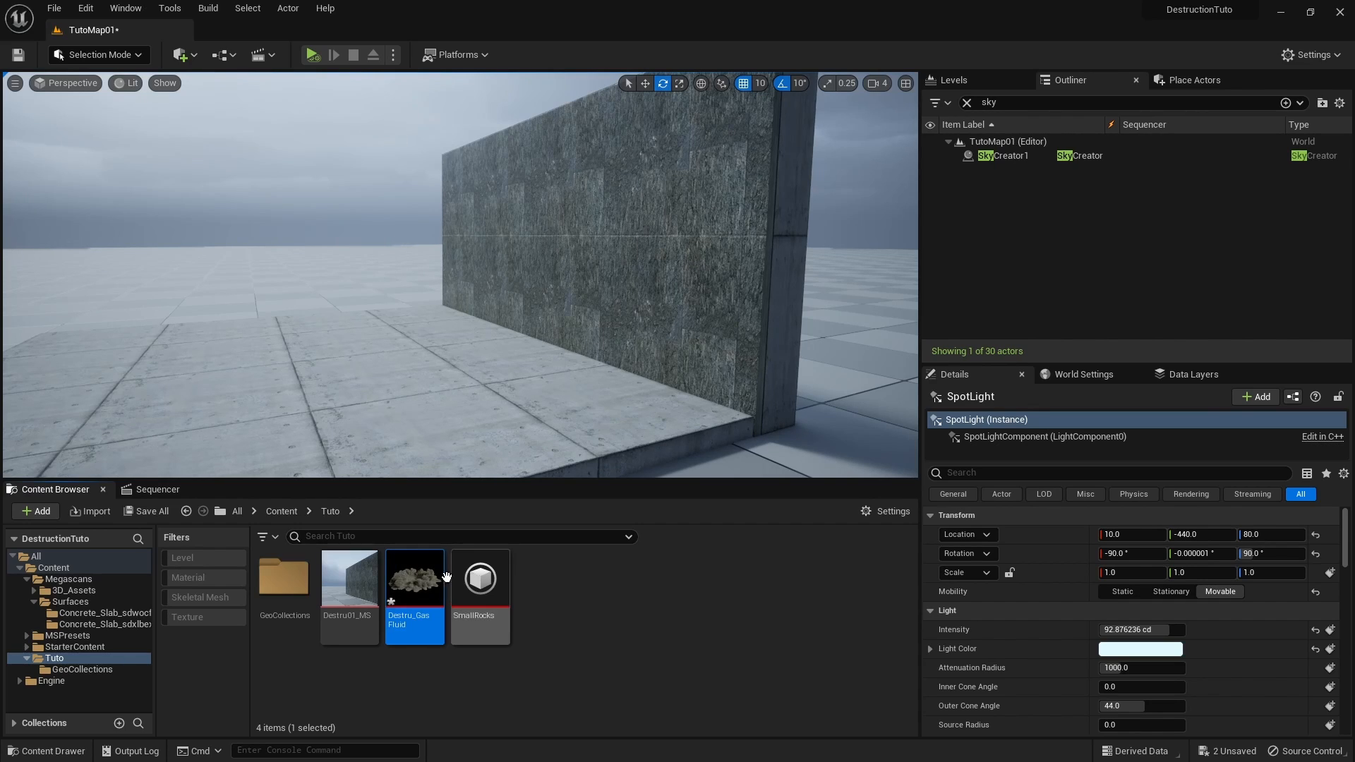
right_click(446, 577)
click(513, 355)
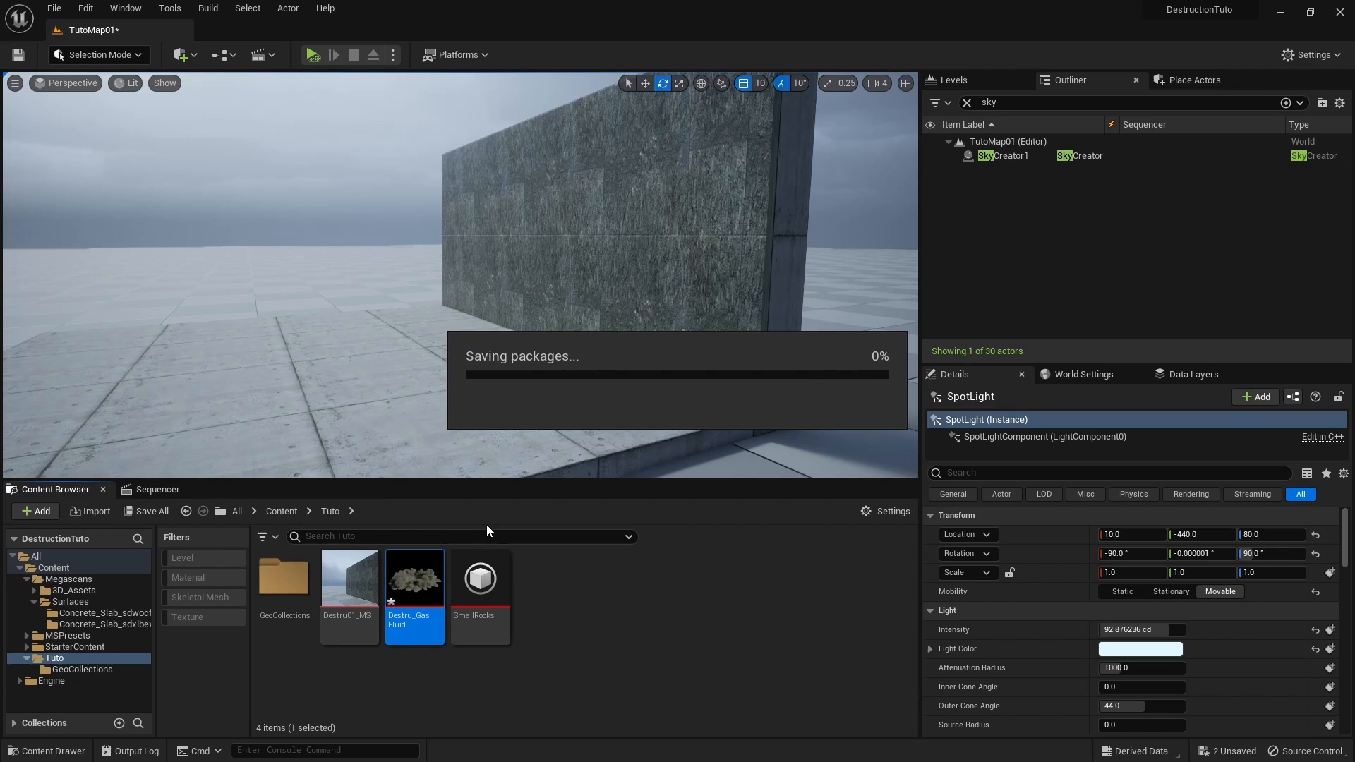
Step: Copy the Empty emitter from the SmallRocks system into Destru_GasFluid and place it below Grid3D_Gas_CONTROLS_Density_Emitter
double_click(498, 580)
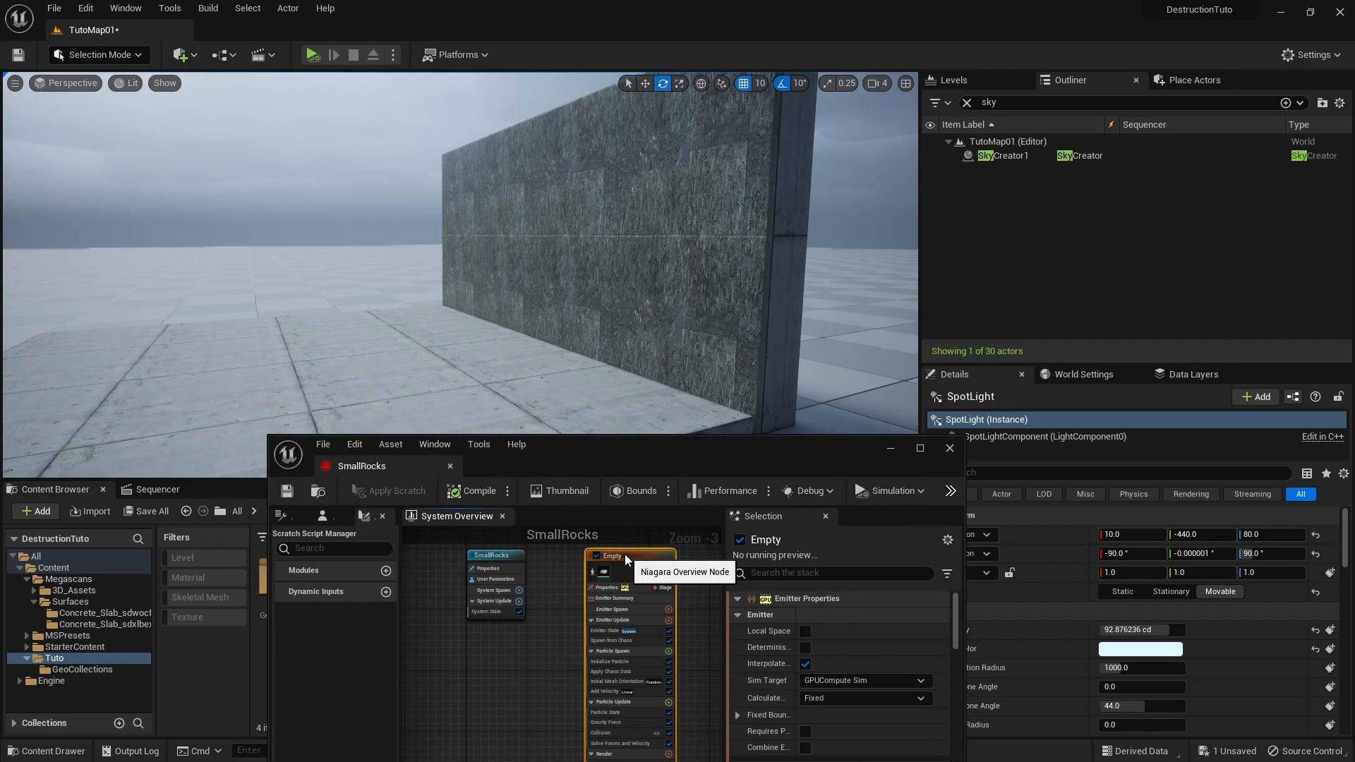
click(890, 453)
double_click(447, 577)
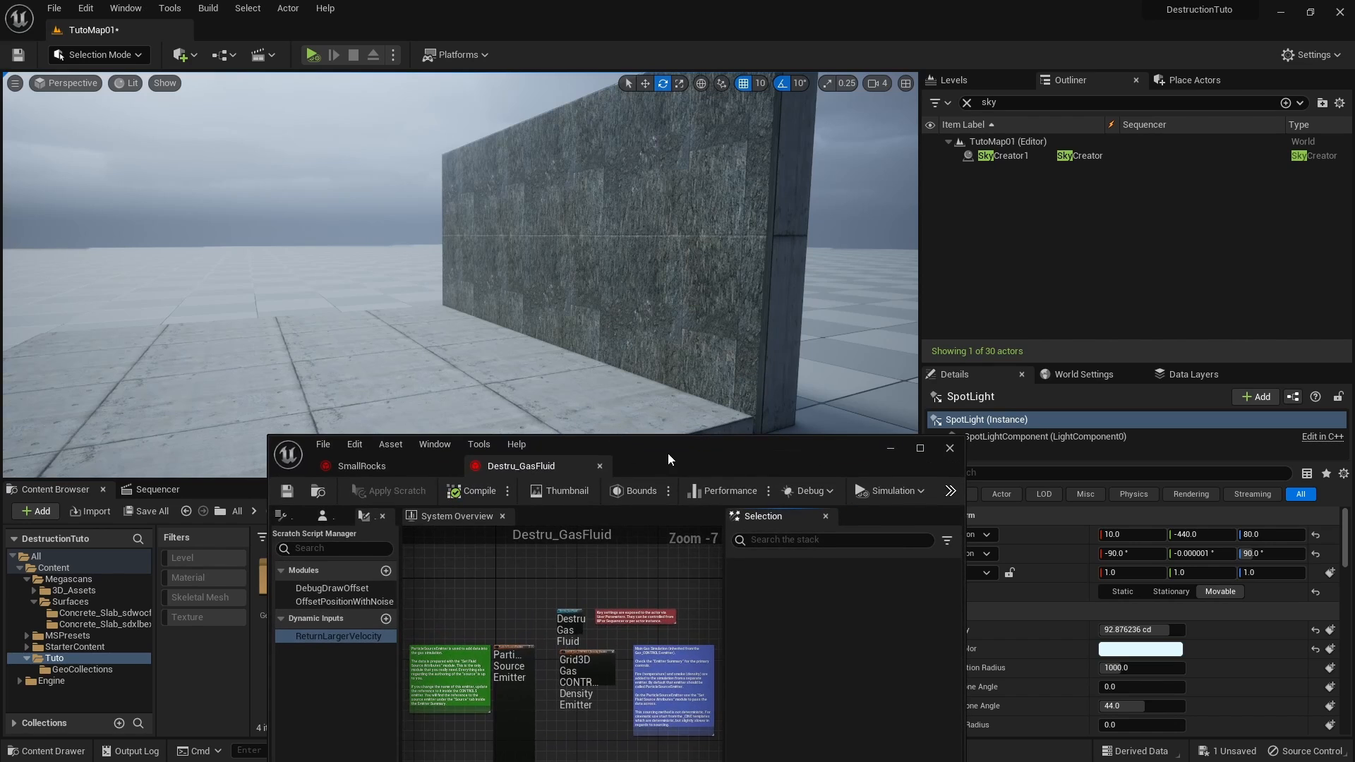
double_click(669, 459)
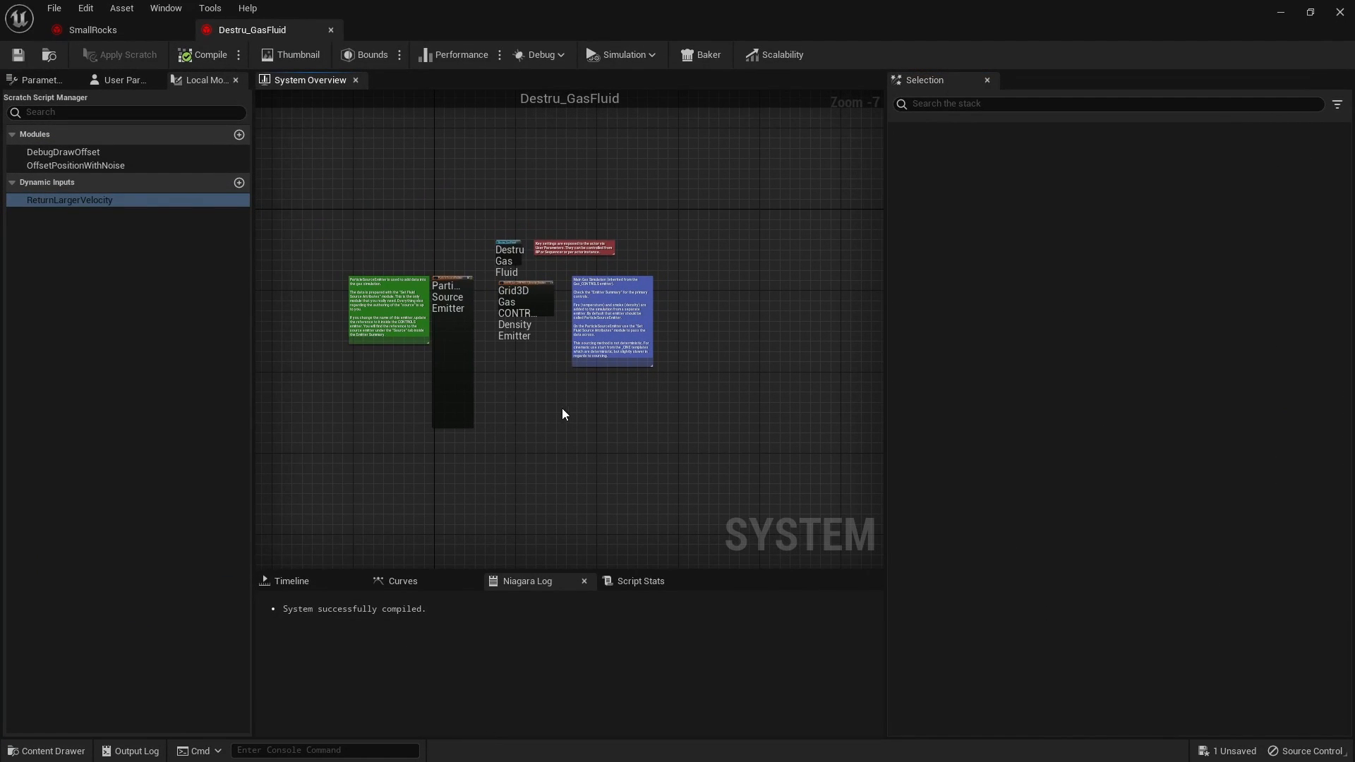
scroll(645, 409, up, 4)
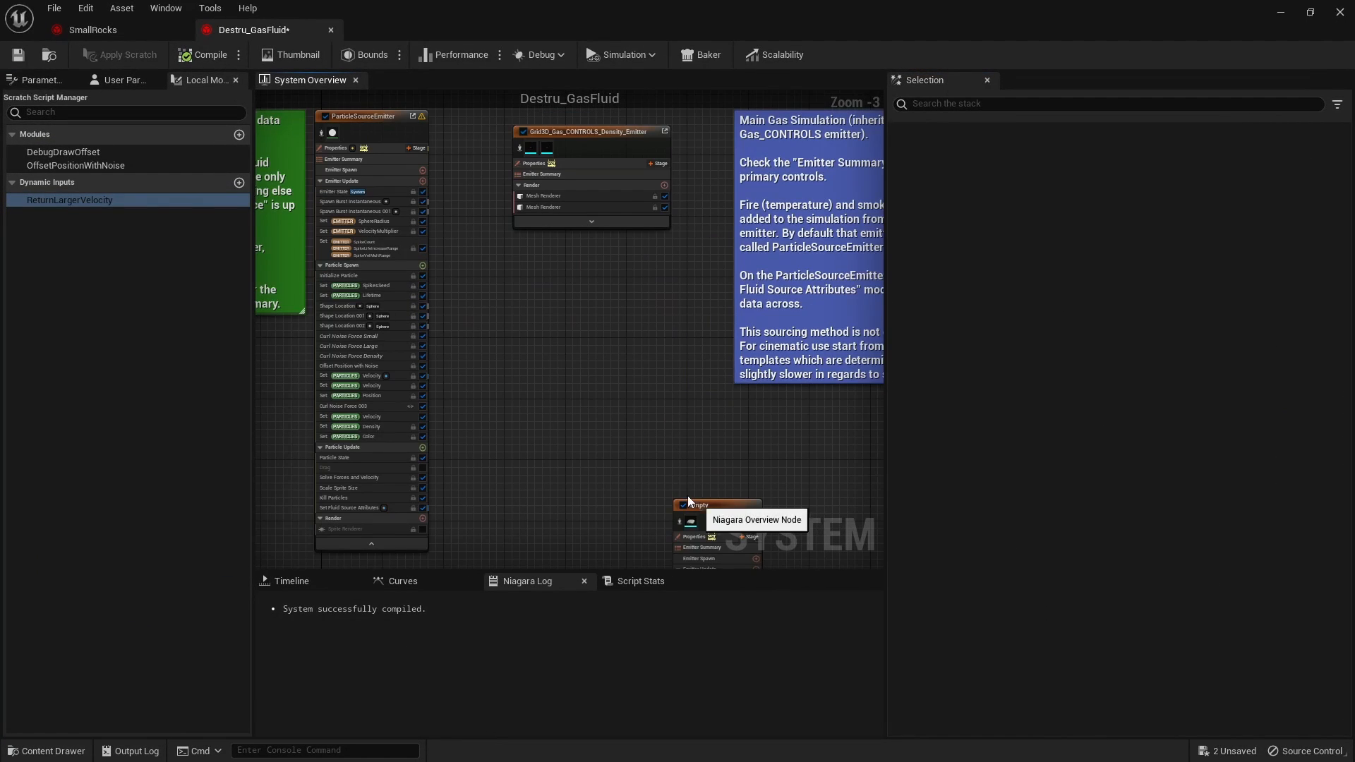
drag(703, 503, 535, 296)
Step: Arrange the gas controls and ParticleSourceEmitter nodes side by side, with the Empty emitter directly beneath the gas controls
right_drag(584, 266, 645, 416)
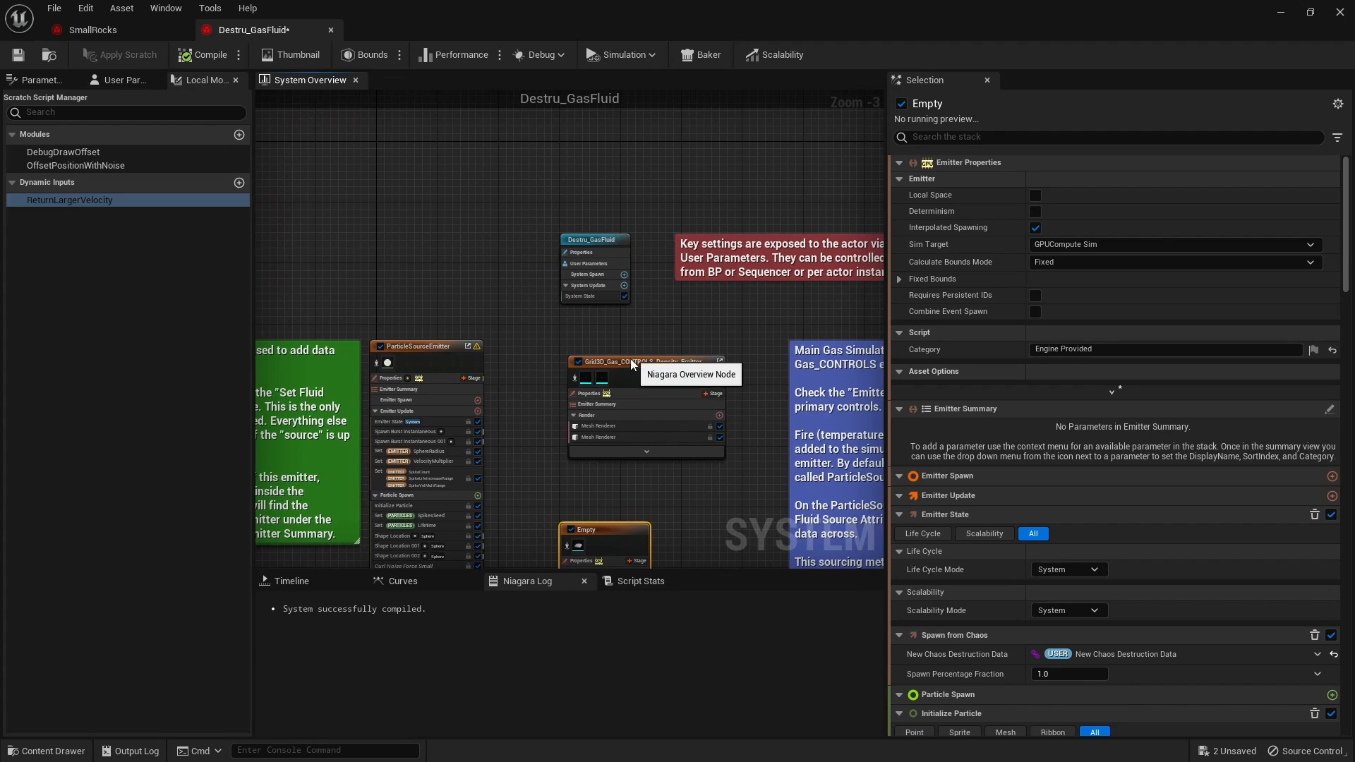
mouse_move(631, 363)
mouse_down()
mouse_move(662, 317)
mouse_move(594, 356)
mouse_move(646, 370)
mouse_move(611, 357)
mouse_move(663, 332)
mouse_move(657, 370)
mouse_move(611, 348)
mouse_move(632, 355)
mouse_up()
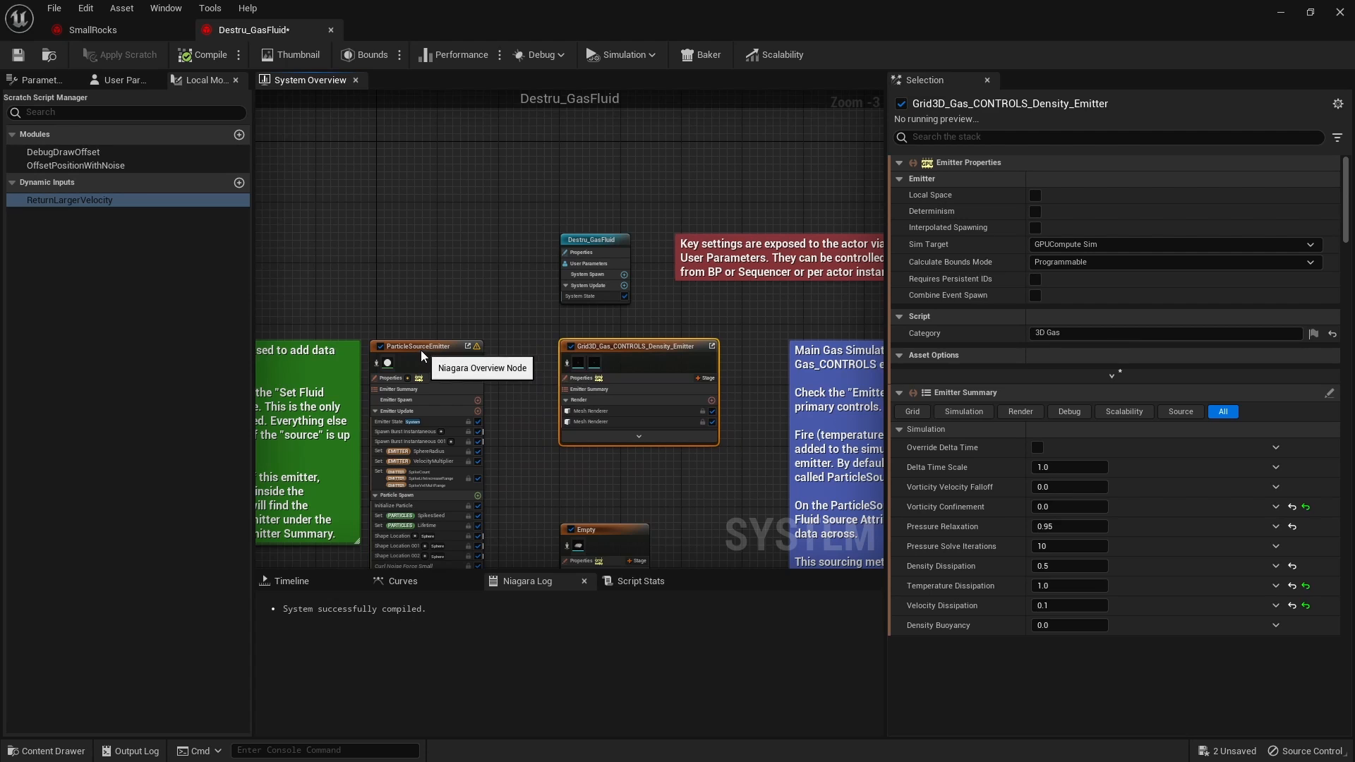
mouse_move(420, 350)
mouse_down()
mouse_move(452, 346)
mouse_move(443, 359)
mouse_move(452, 325)
mouse_move(443, 358)
mouse_up()
right_drag(398, 307, 455, 211)
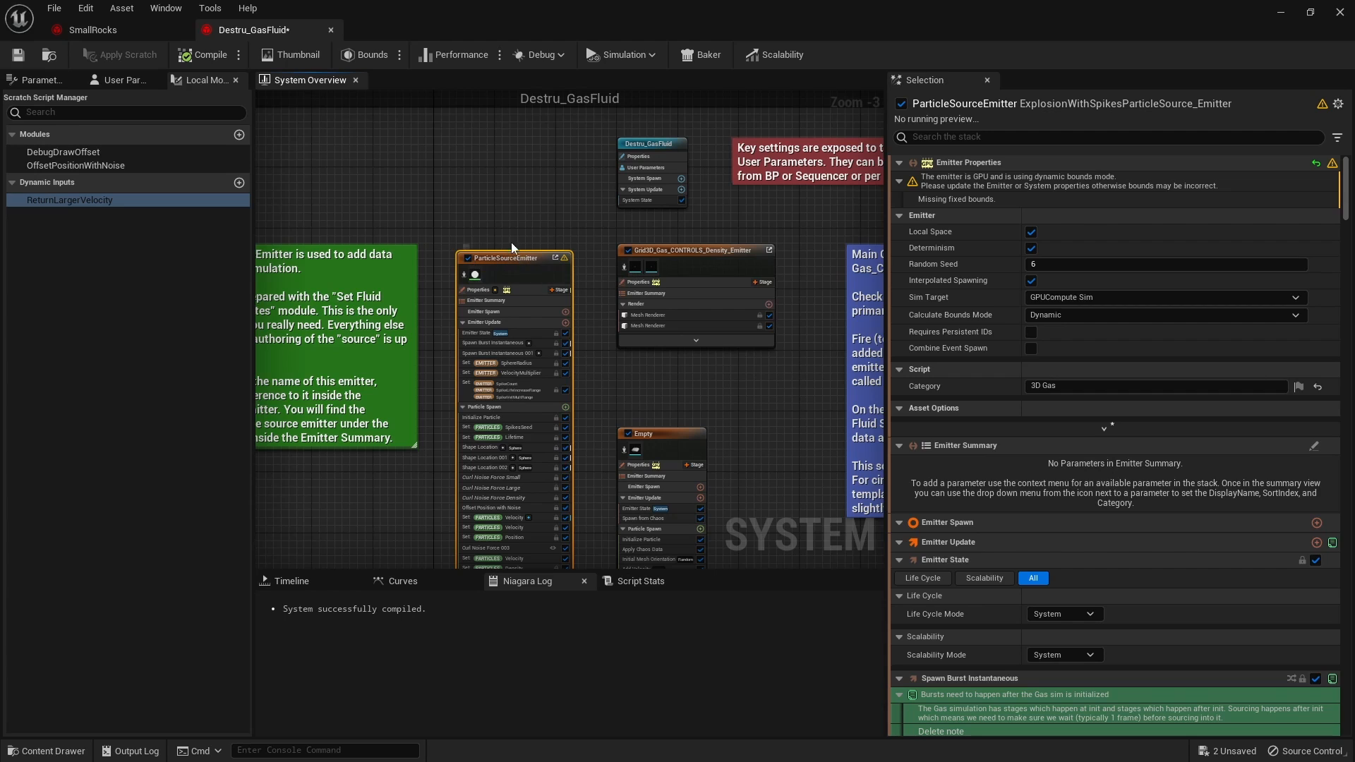
mouse_move(503, 256)
mouse_down()
mouse_move(485, 233)
mouse_move(496, 257)
mouse_up()
drag(655, 433, 676, 373)
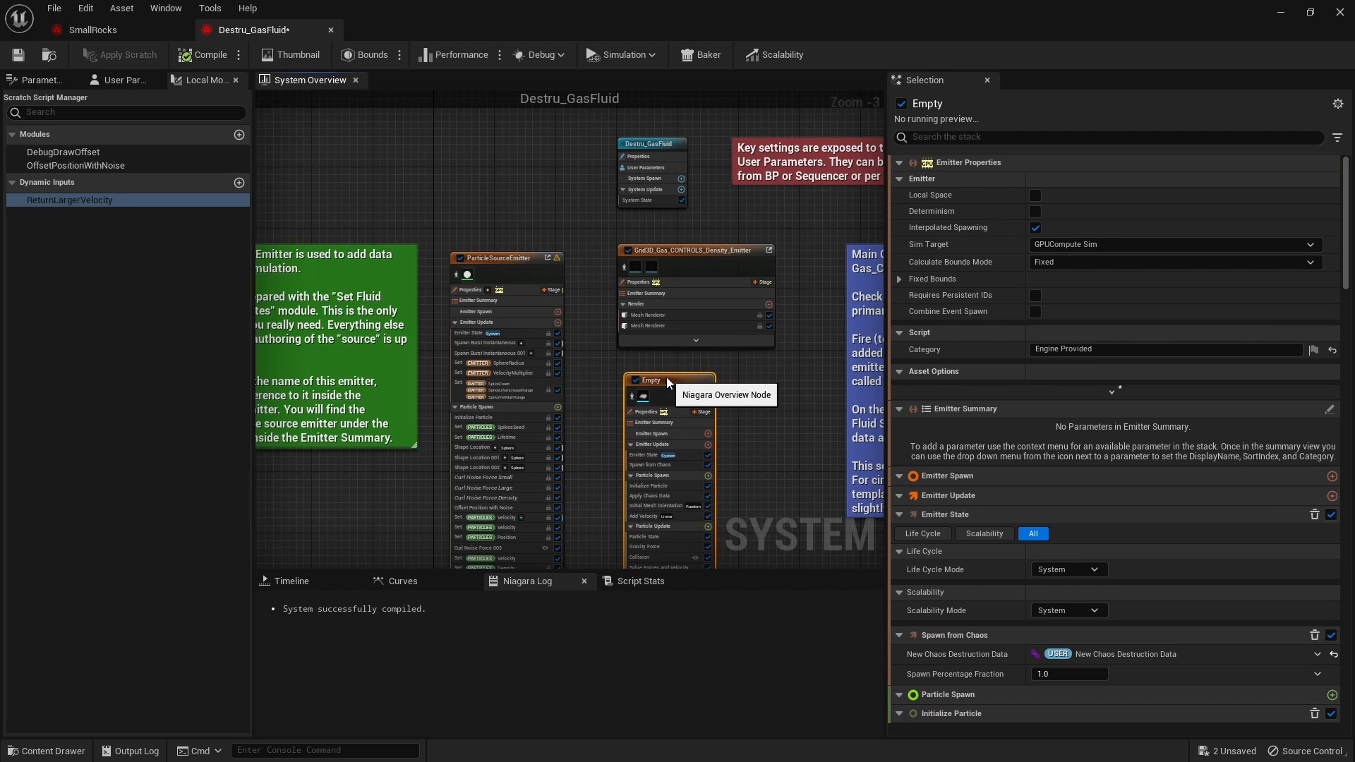
right_drag(615, 477, 620, 321)
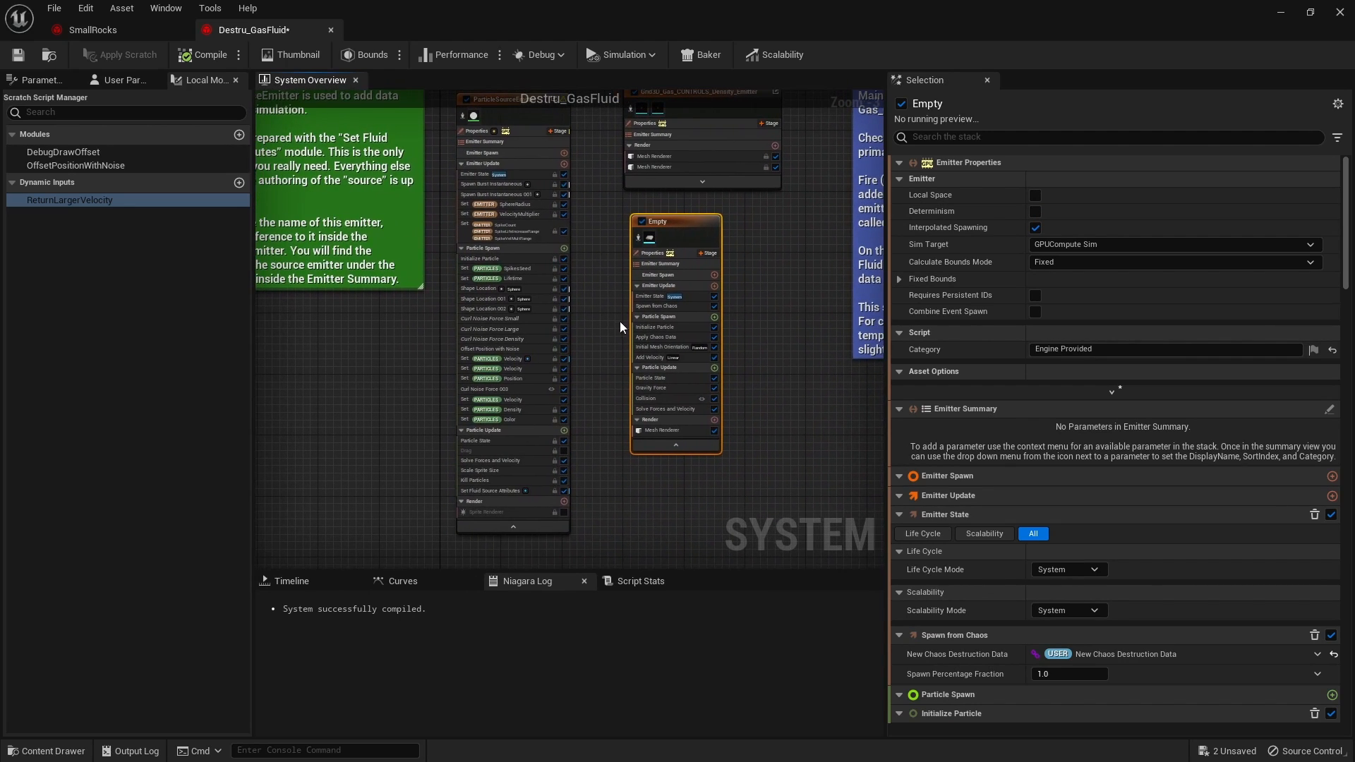
Step: Copy the Set Fluid Source Attributes module from ParticleSourceEmitter into the Empty emitter's Particle Update group and show its settings
scroll(439, 497, up, 3)
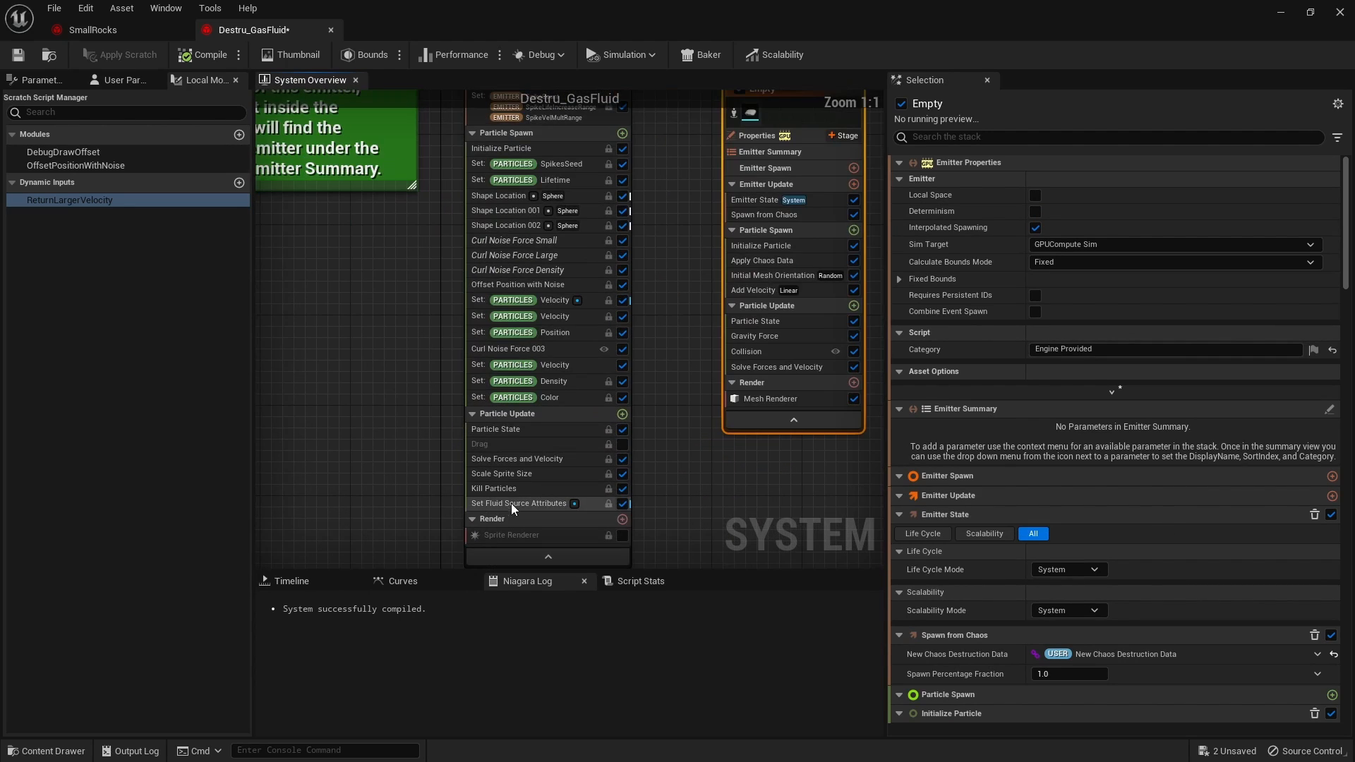
click(515, 503)
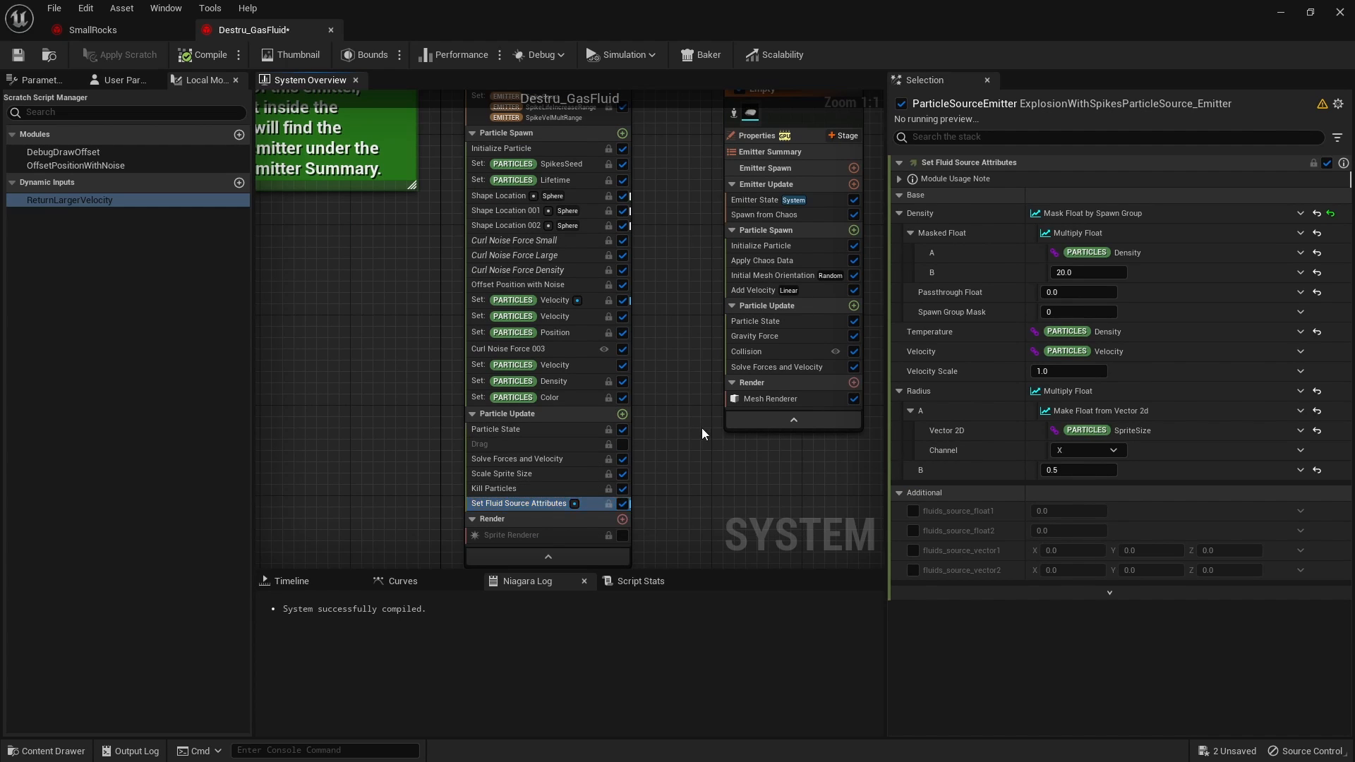
right_drag(703, 428, 642, 464)
click(708, 349)
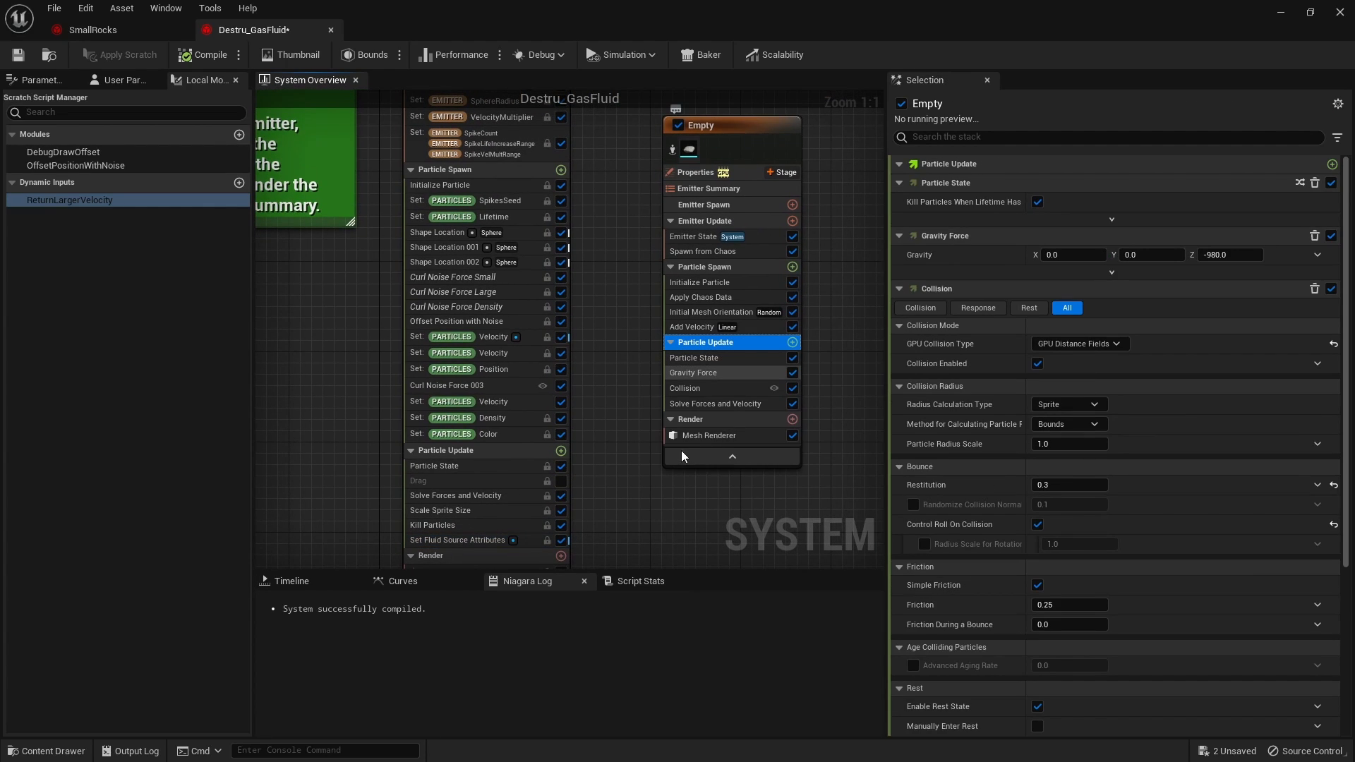
key(ctrl+v)
click(708, 420)
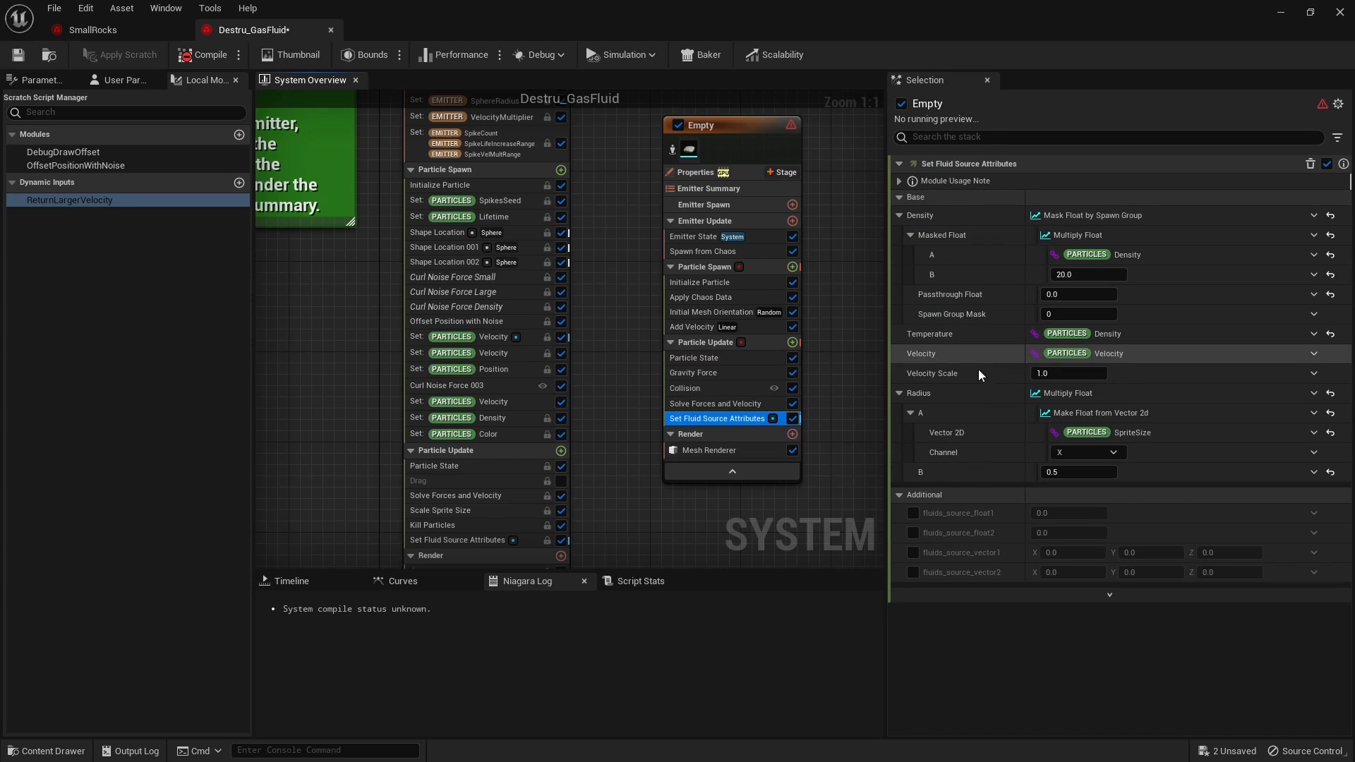
Step: Reset the Density multiplier A and the Temperature of Empty's Set Fluid Source Attributes to their default 1.0
right_drag(642, 292, 620, 388)
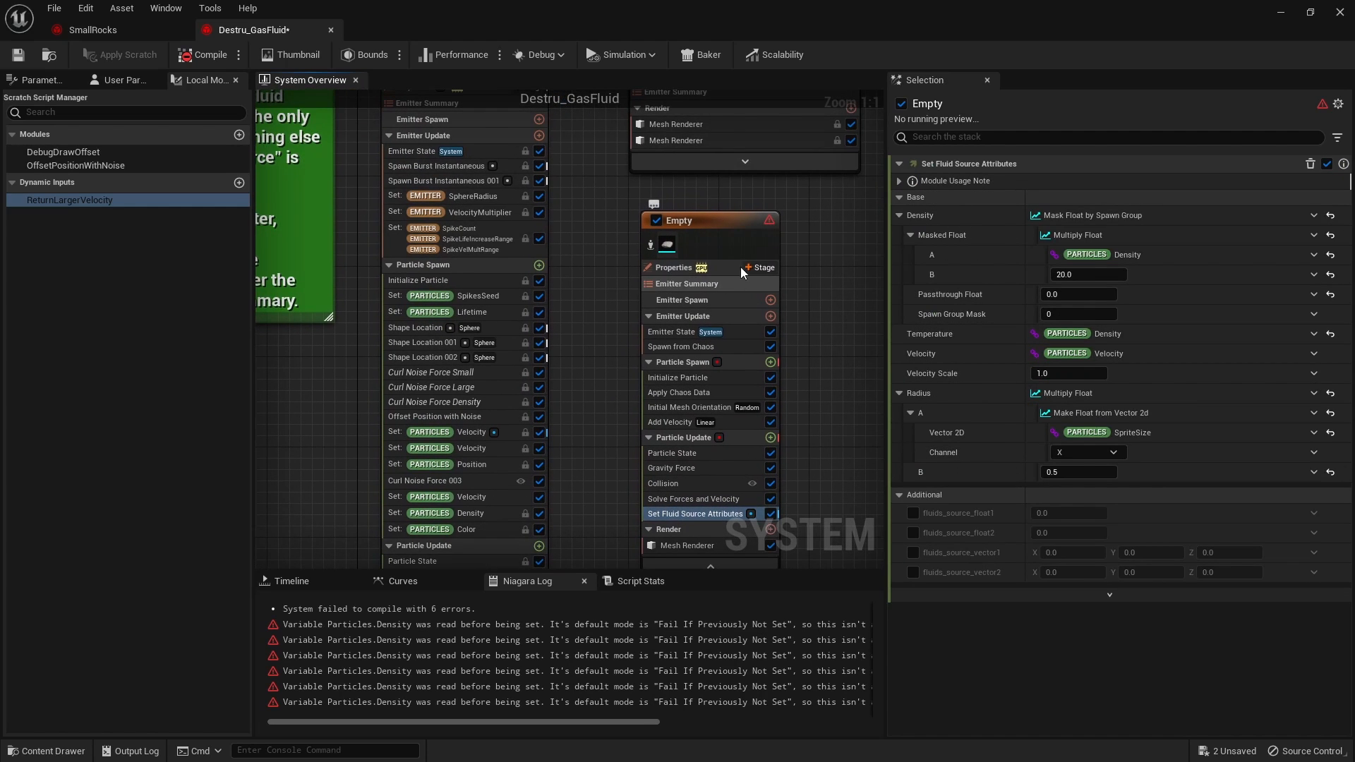
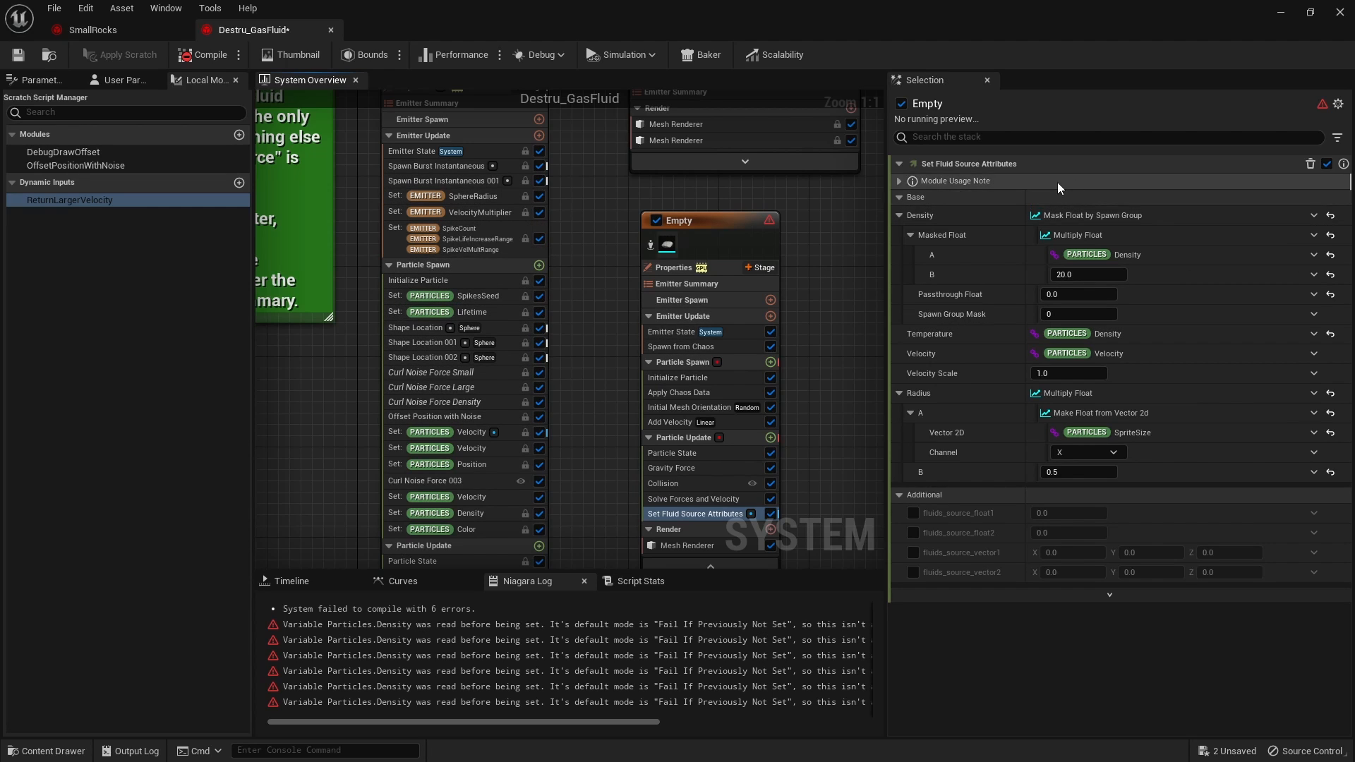
click(1330, 254)
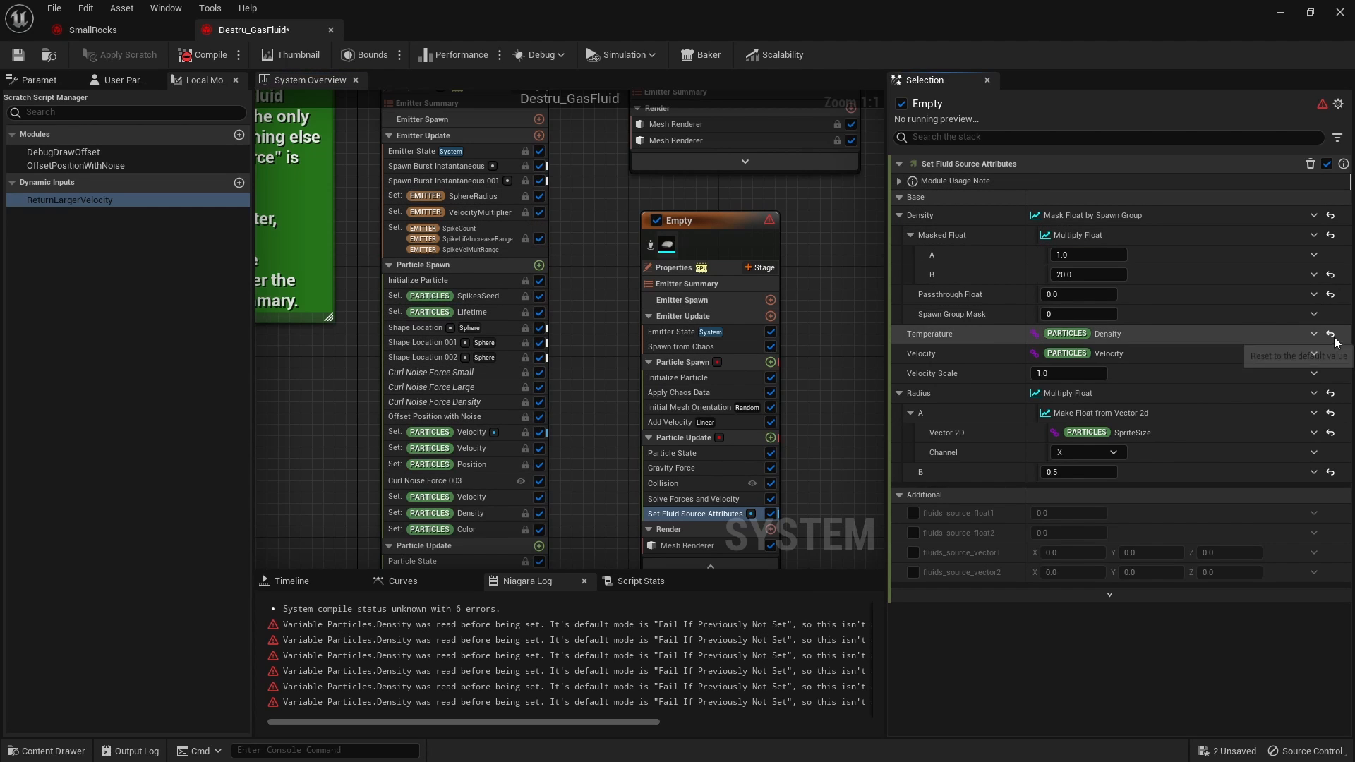
right_drag(694, 249, 659, 201)
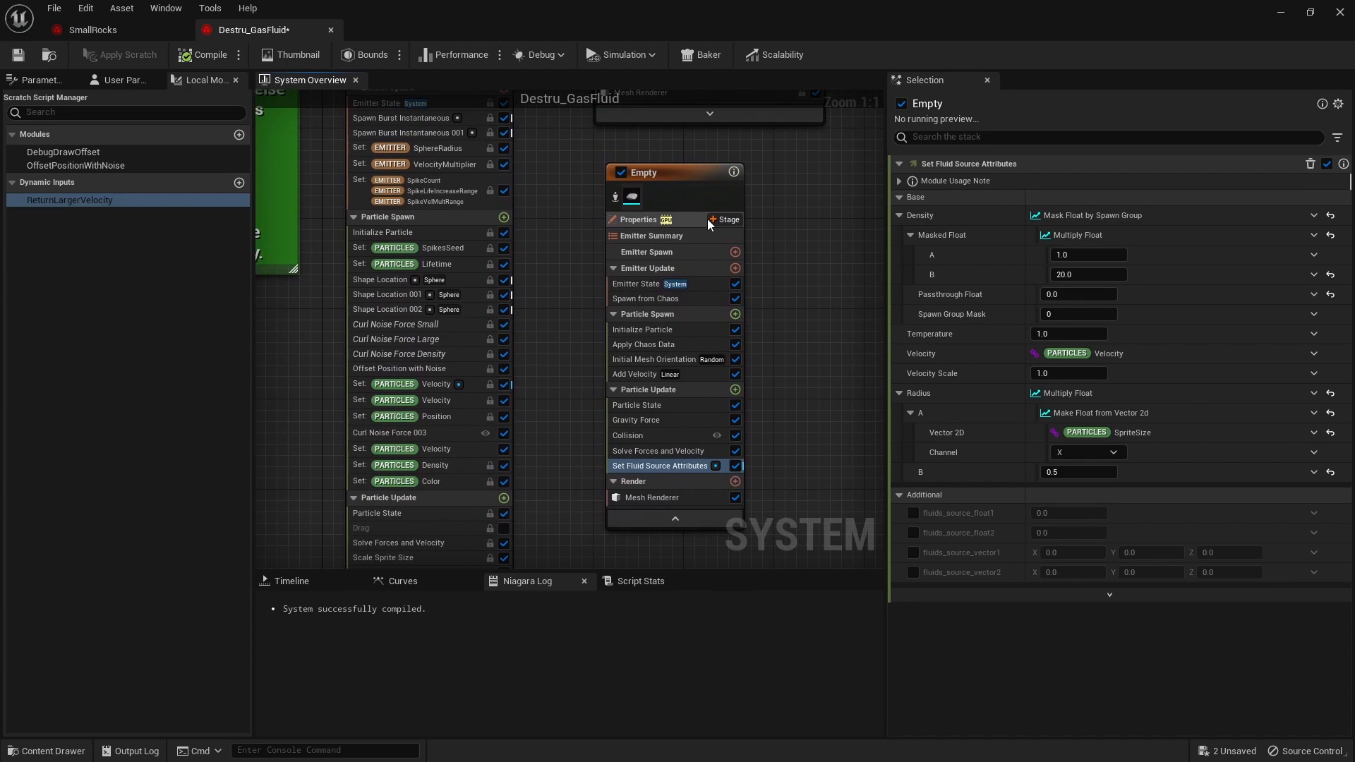
Step: Set the Particle Source emitter name of Grid3D_Gas_CONTROLS_Density_Emitter to Empty and disable ParticleSourceEmitter
right_drag(768, 180, 680, 377)
scroll(769, 185, down, 2)
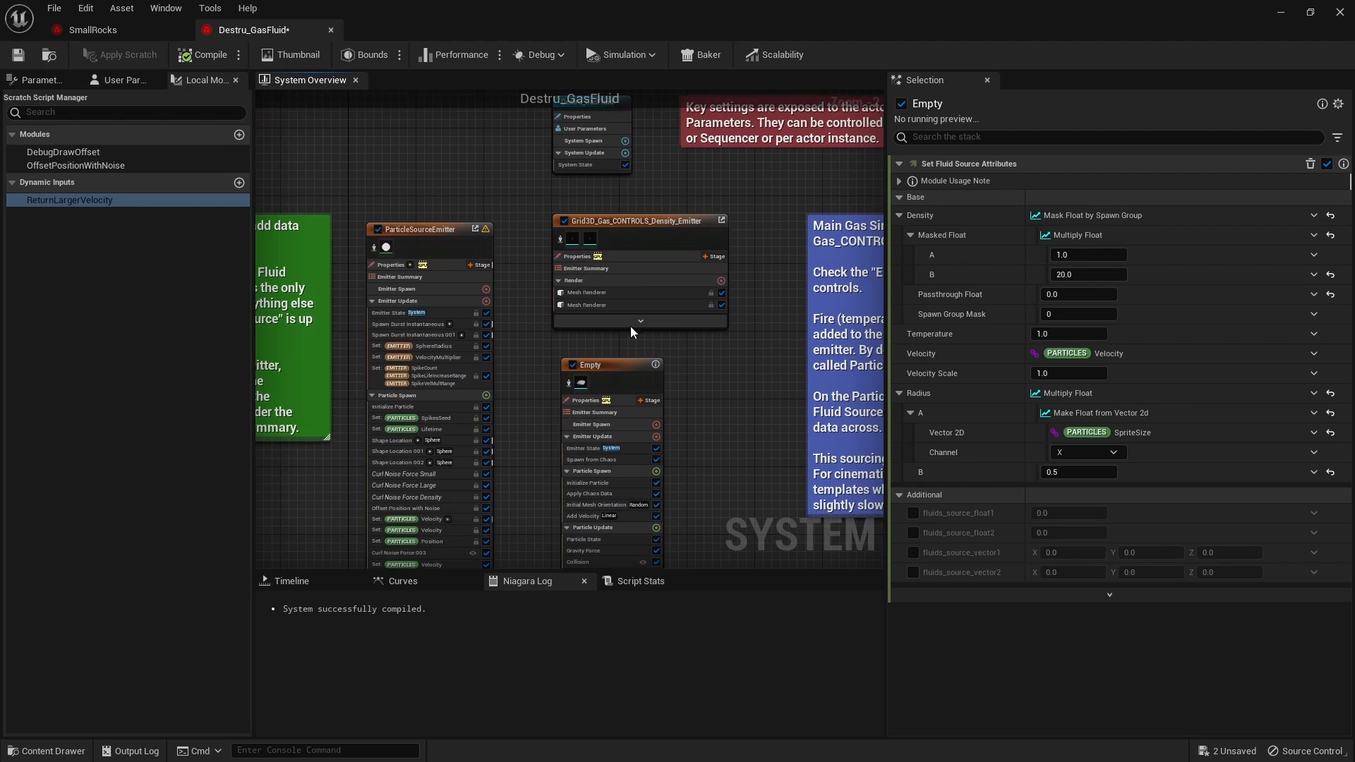
click(619, 218)
scroll(1092, 400, down, 5)
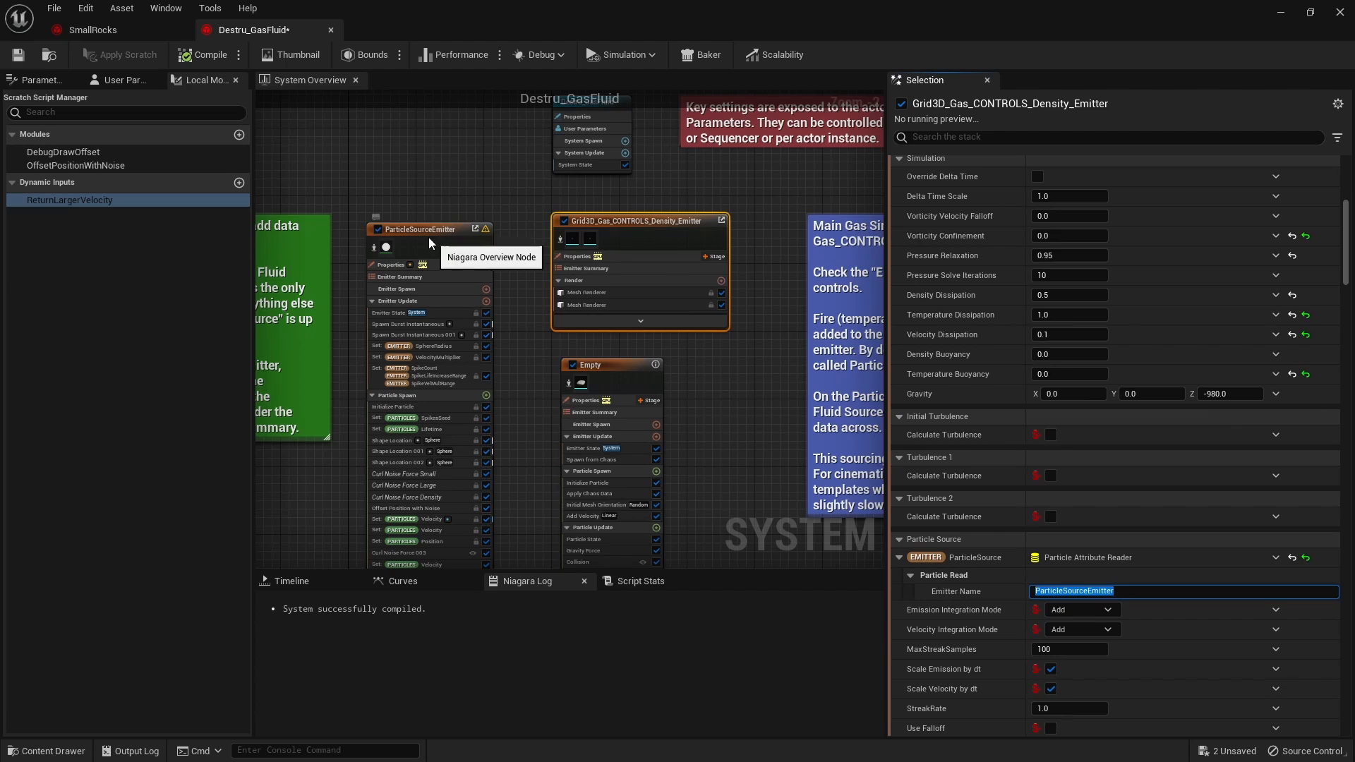
text(Empty)
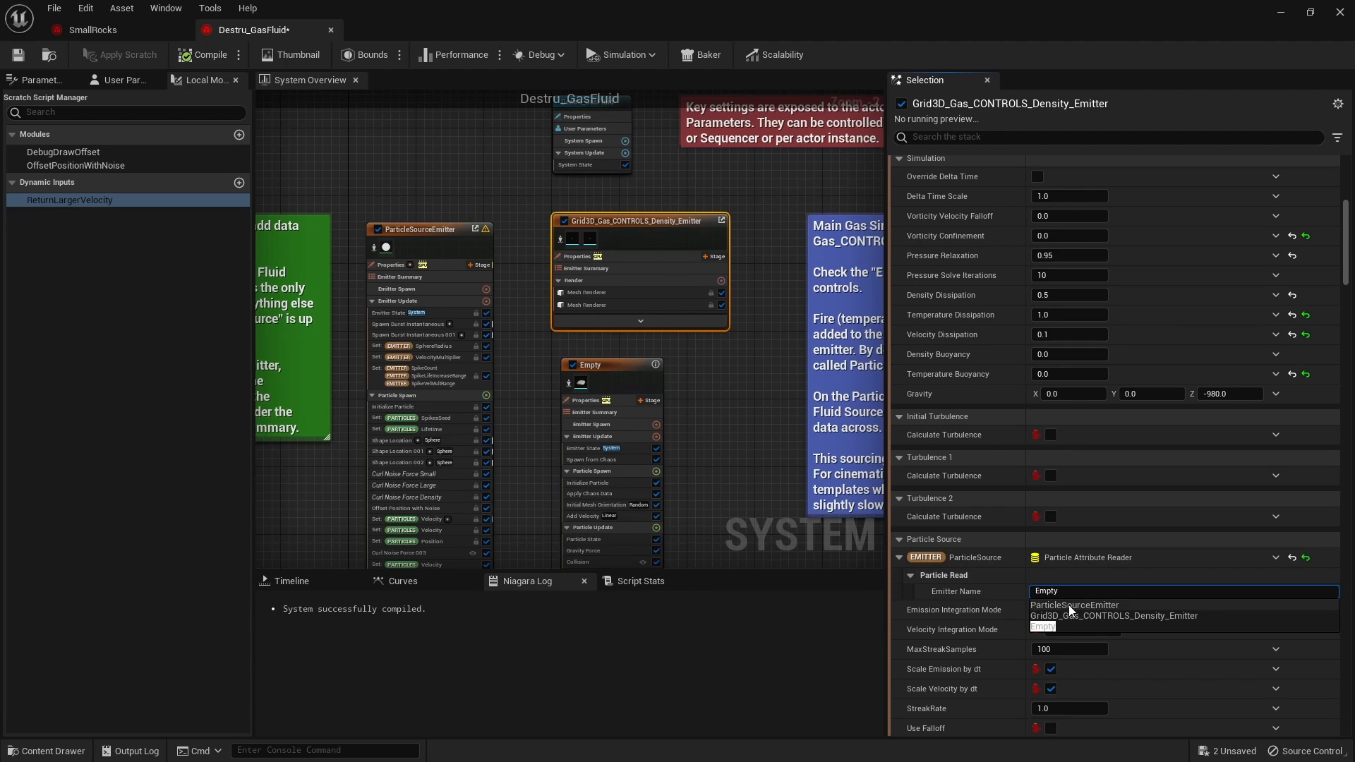
click(1051, 626)
right_drag(491, 304, 549, 234)
click(436, 160)
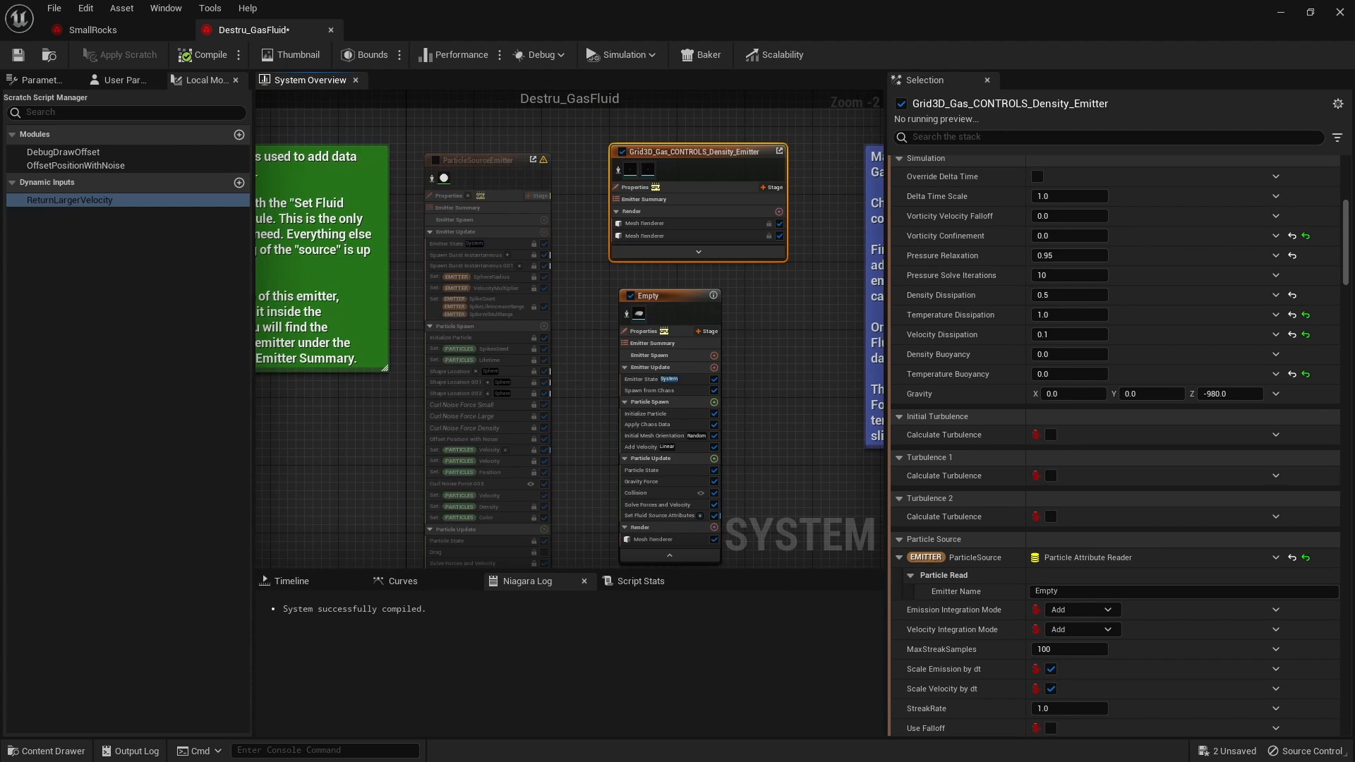
Step: Replace the Empty emitter's Mesh Renderer with a Sprite Renderer
scroll(587, 489, up, 2)
right_drag(587, 489, 520, 379)
click(690, 446)
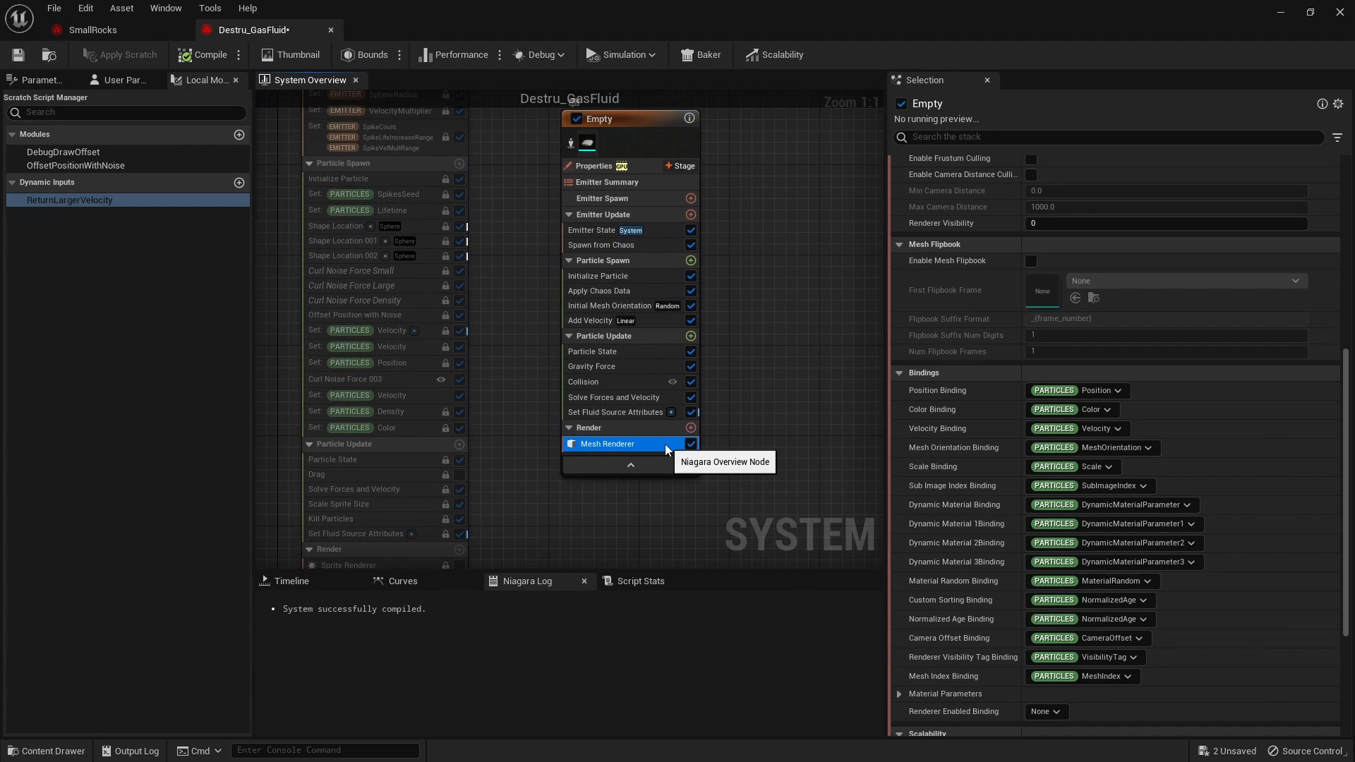
key(Delete)
click(691, 415)
text(sp)
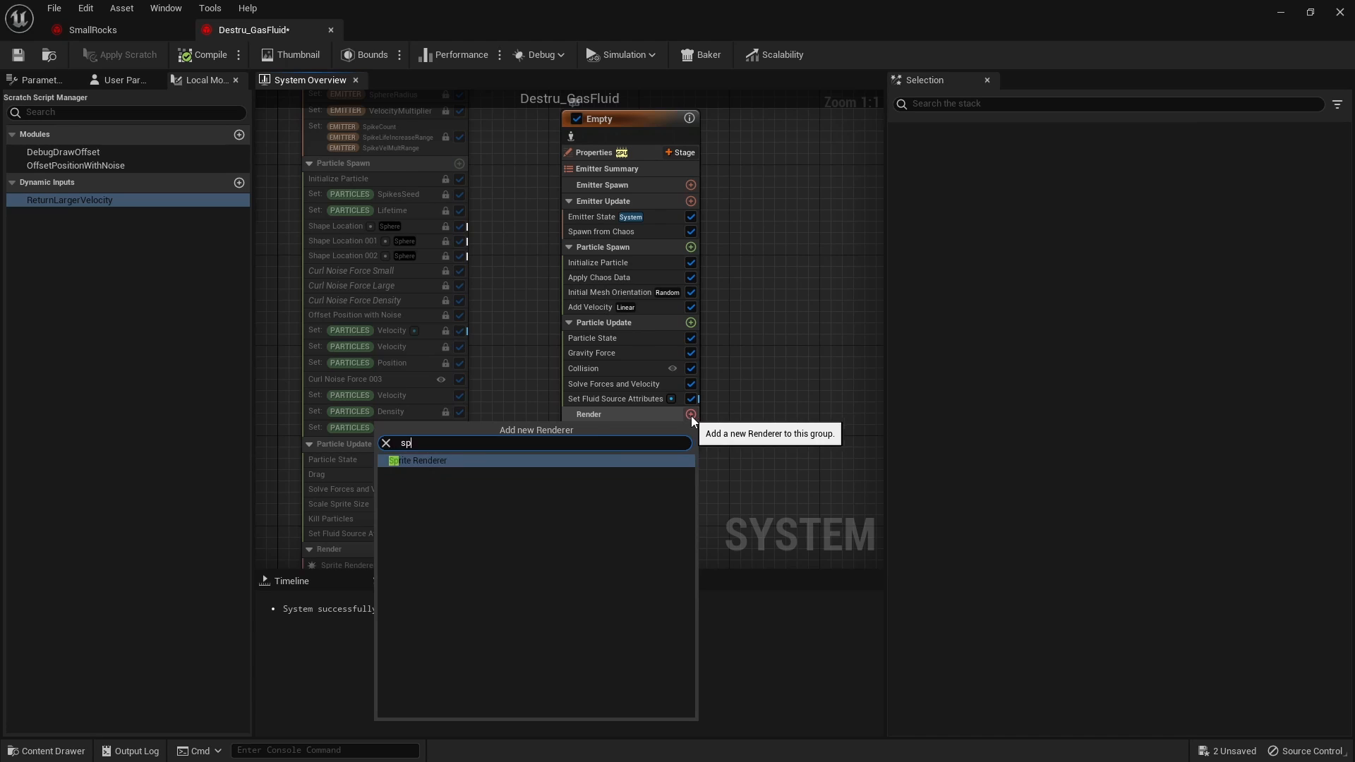
click(463, 458)
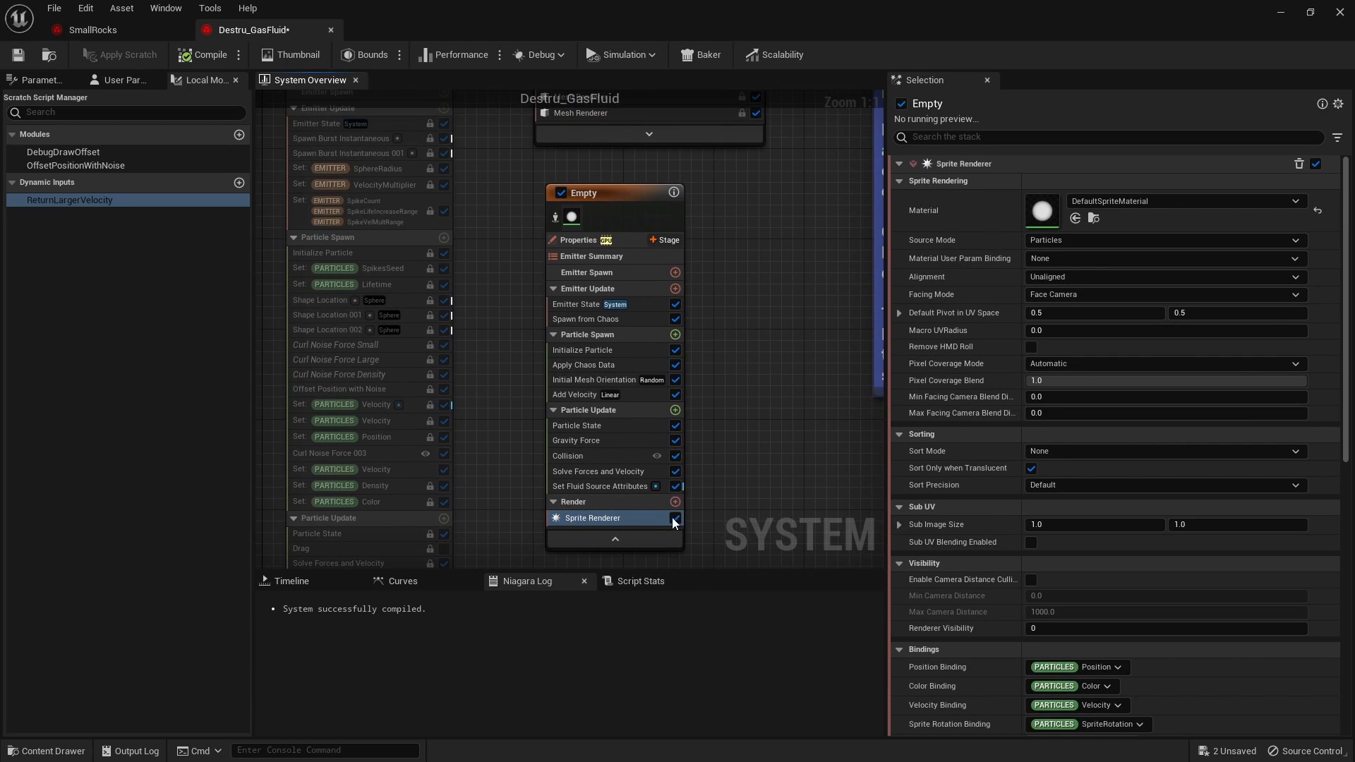
Step: Disable the Empty emitter's Sprite Renderer and reset Initialize Particle's Mesh Scale Mode to Unset
click(675, 518)
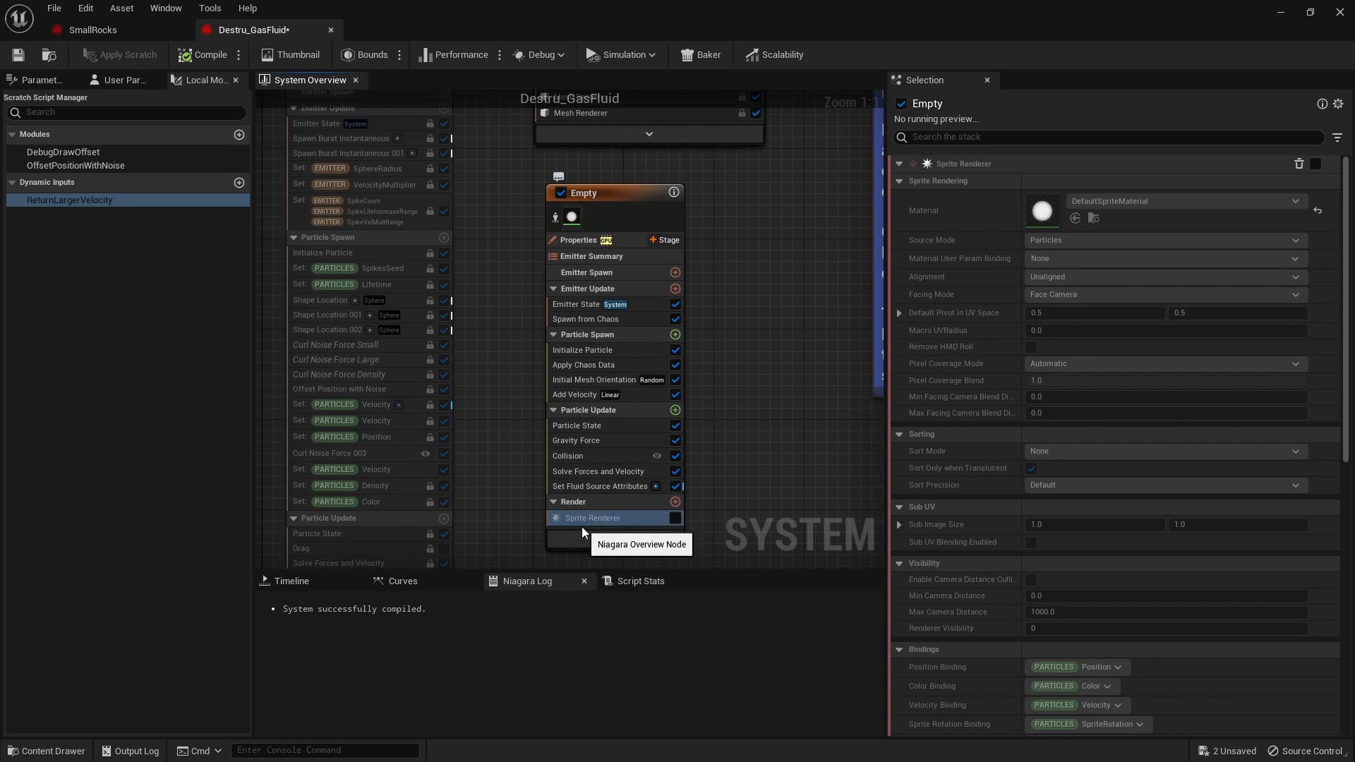
click(601, 353)
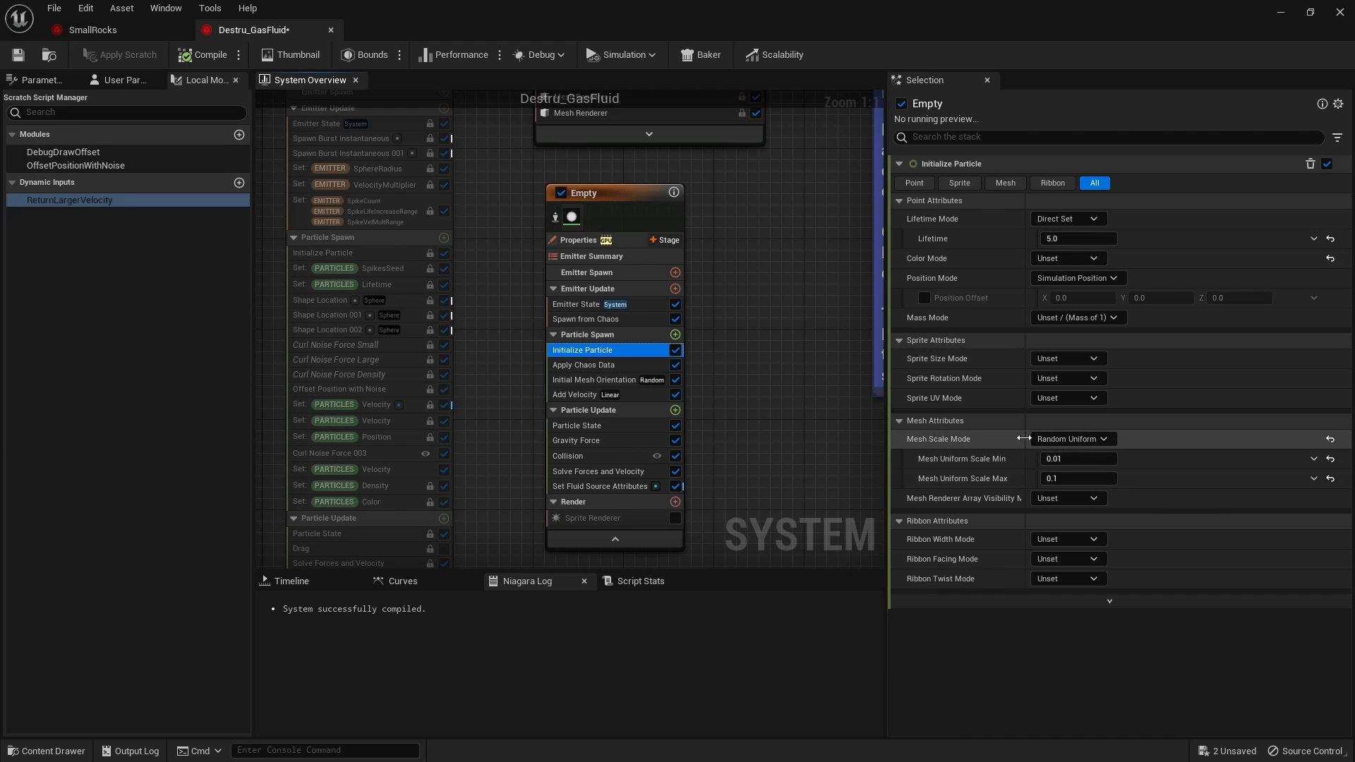
click(1331, 439)
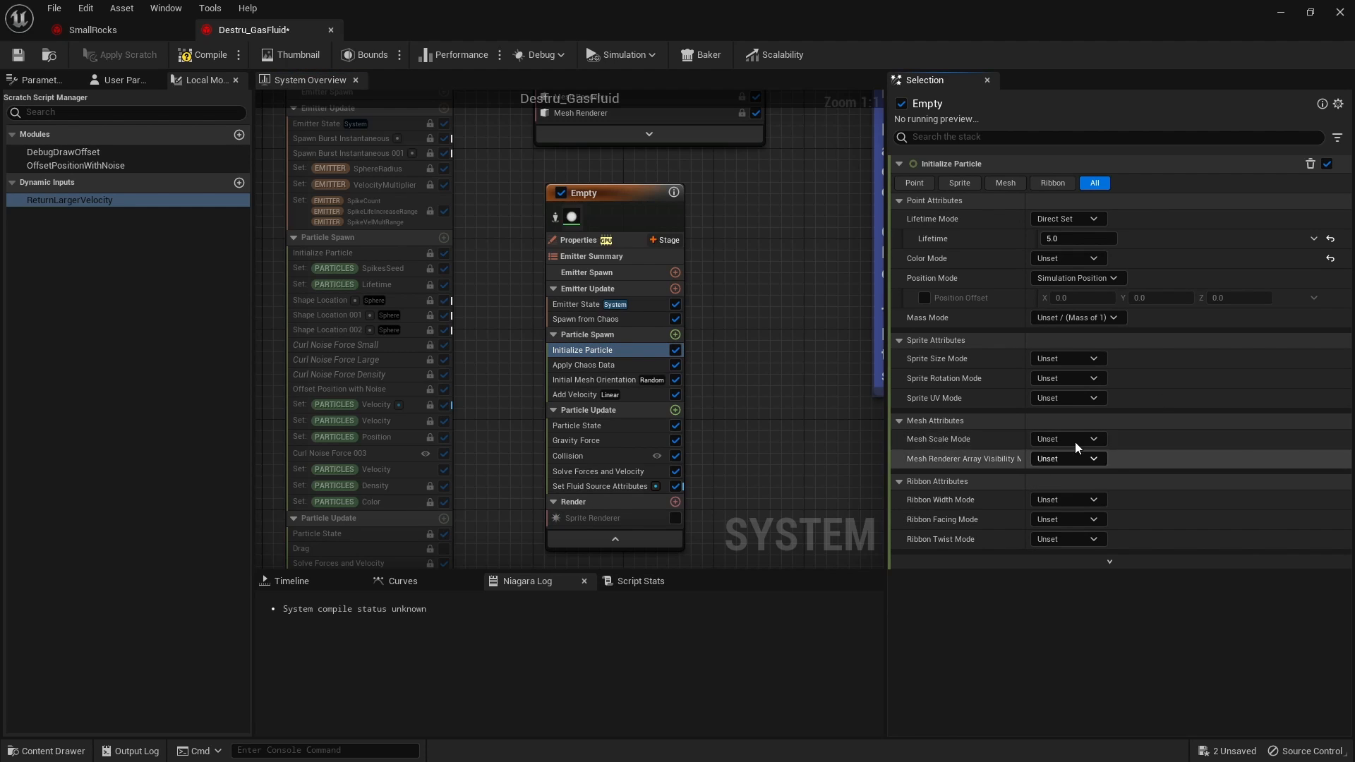
Step: Set Initialize Particle's Sprite Size Mode to Random Uniform and save the Destru_GasFluid system
click(1062, 359)
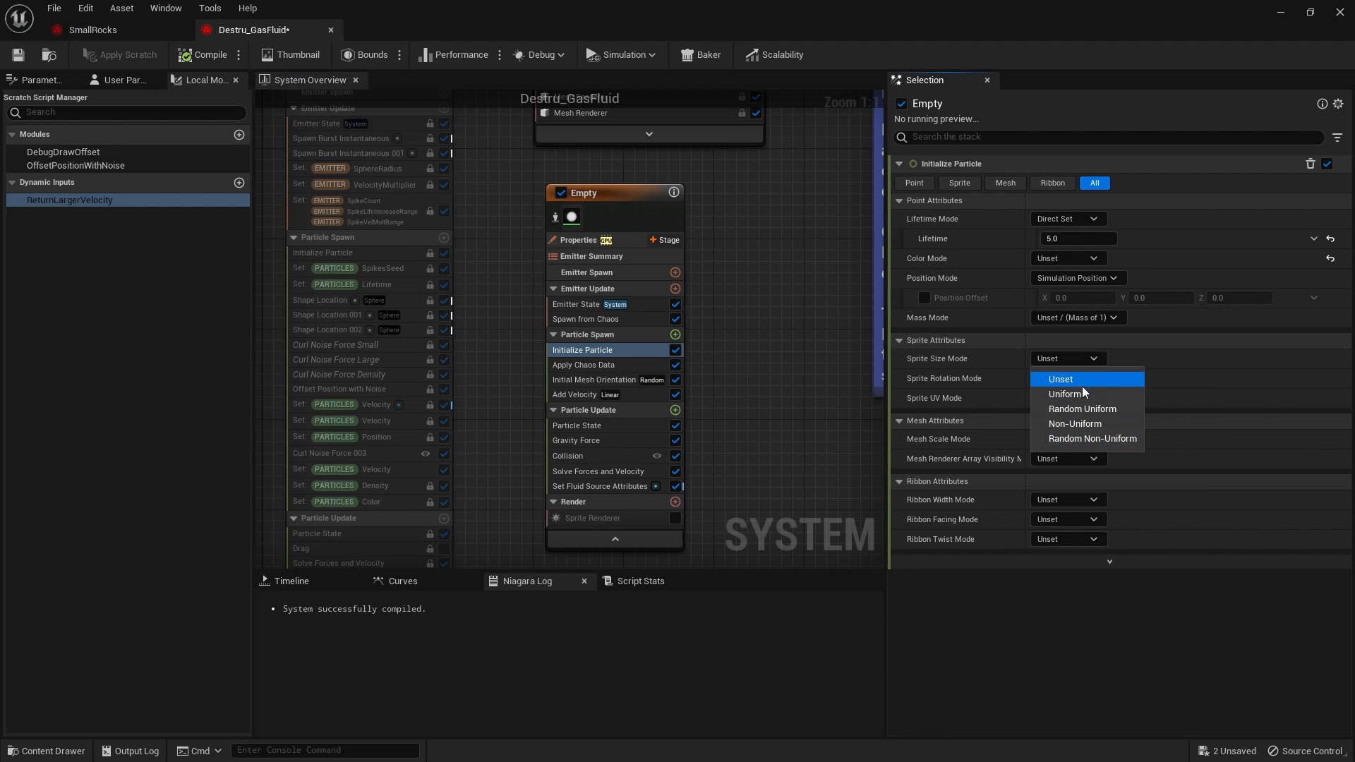
click(1082, 395)
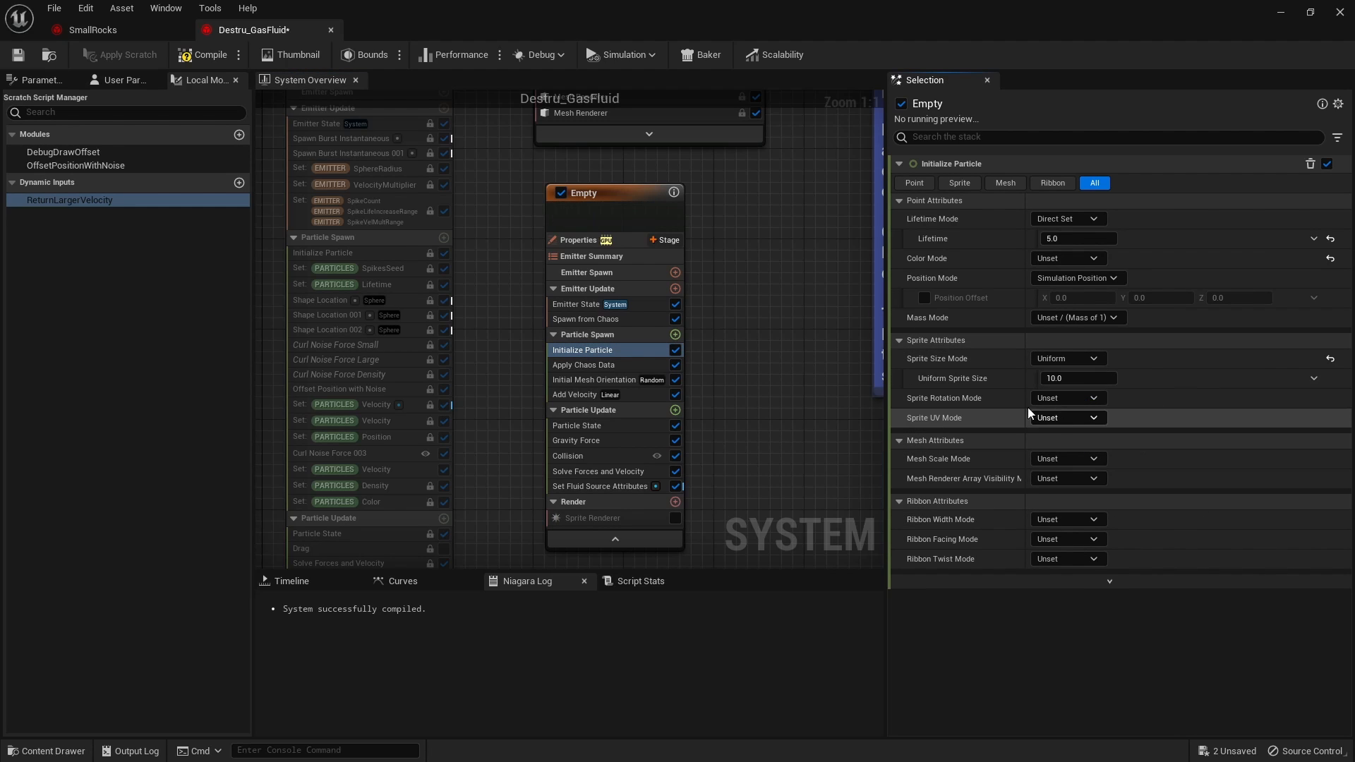
click(1065, 358)
click(1094, 412)
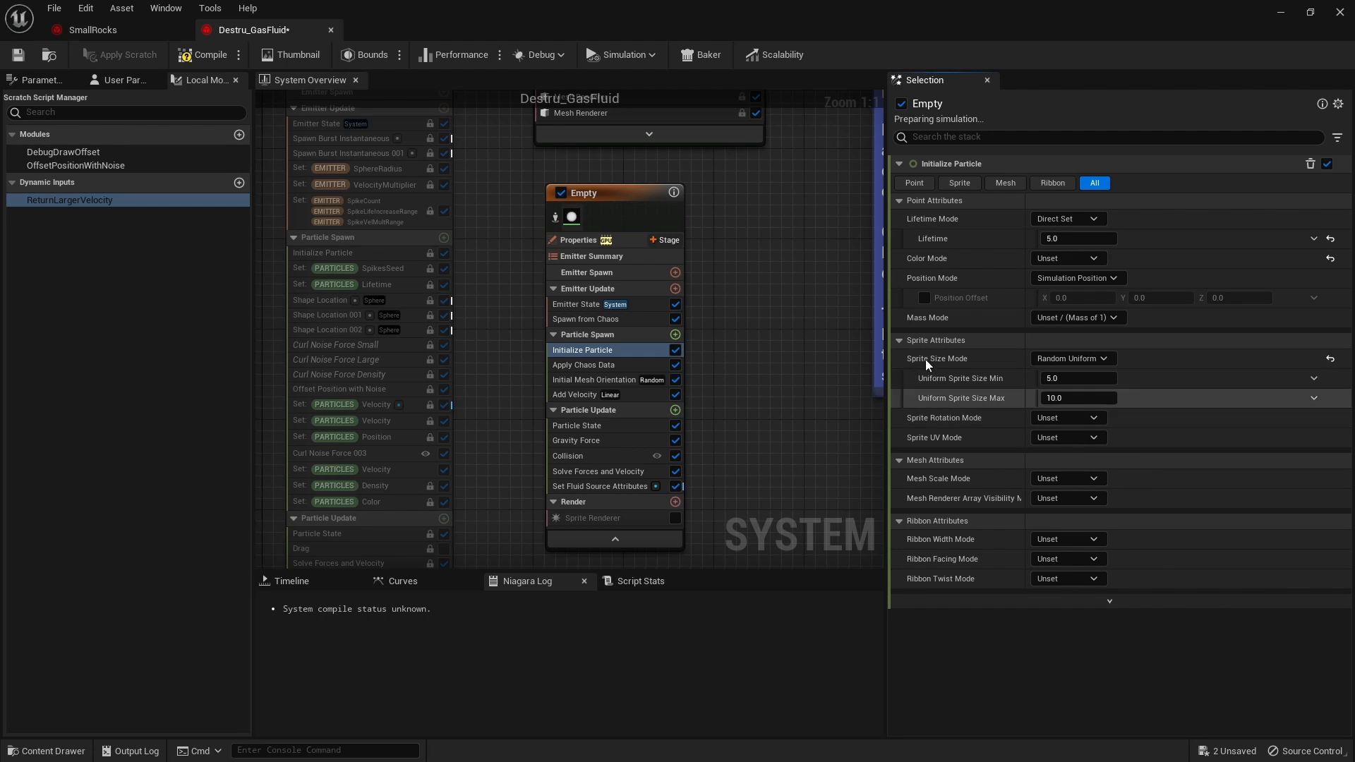
click(16, 59)
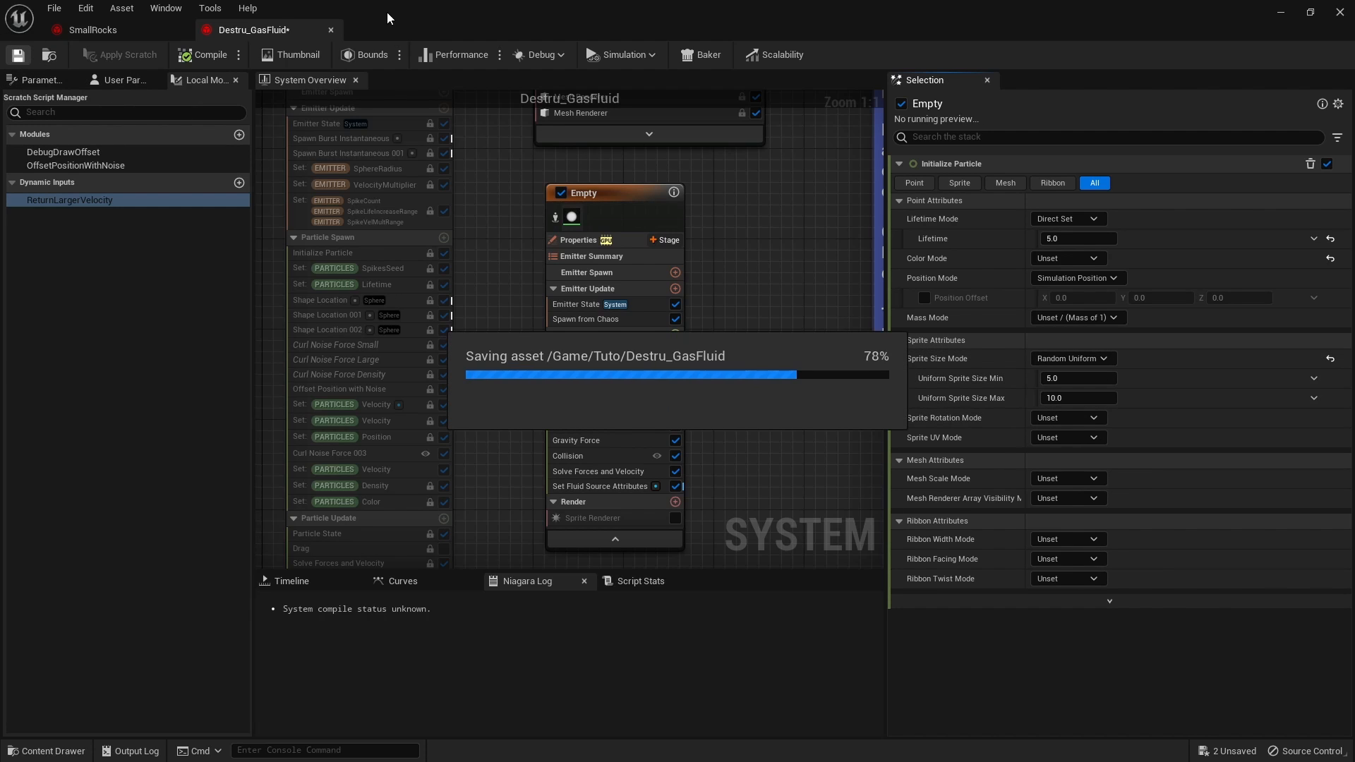
Step: Switch to the TutoMap01 level and place Destru_GasFluid on the floor in front of the wall at about 20, -30, 10
drag(382, 13, 969, 613)
right_drag(607, 308, 575, 381)
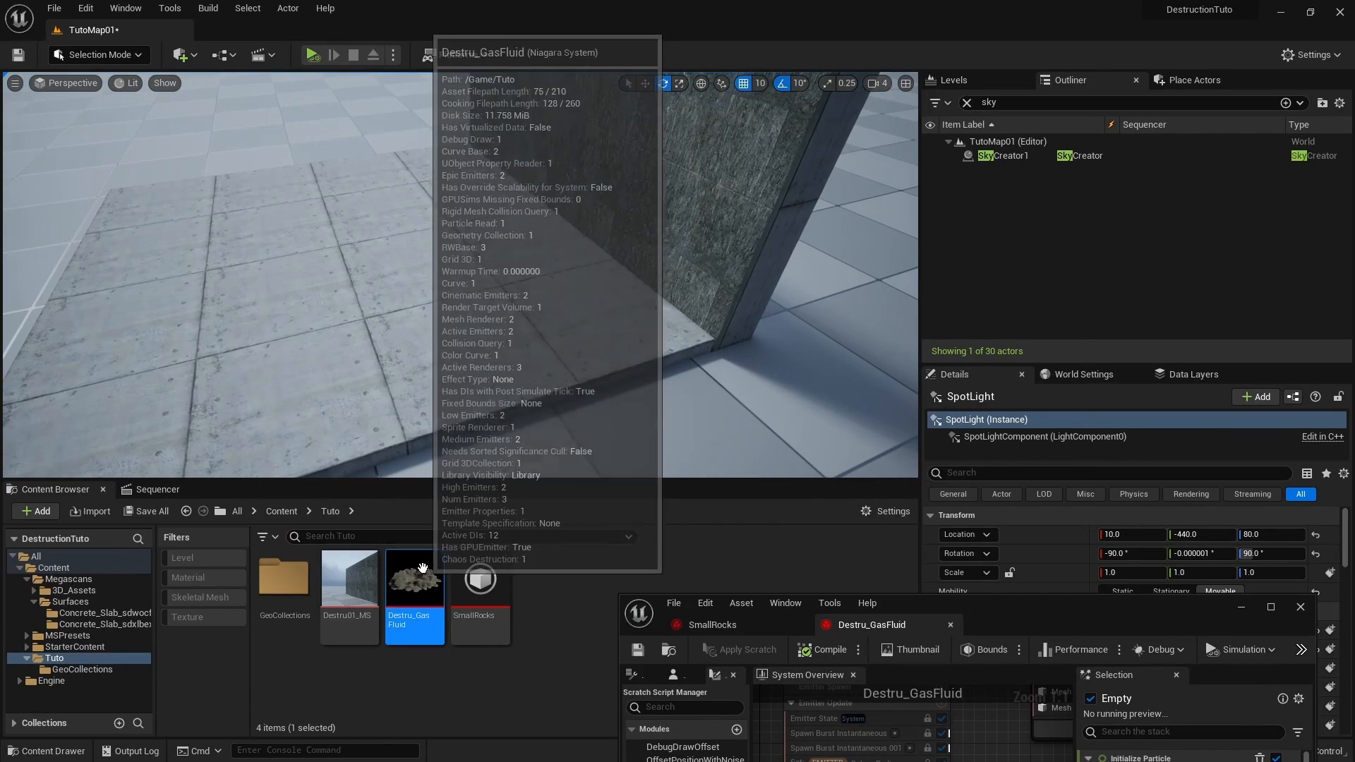
drag(422, 568, 356, 247)
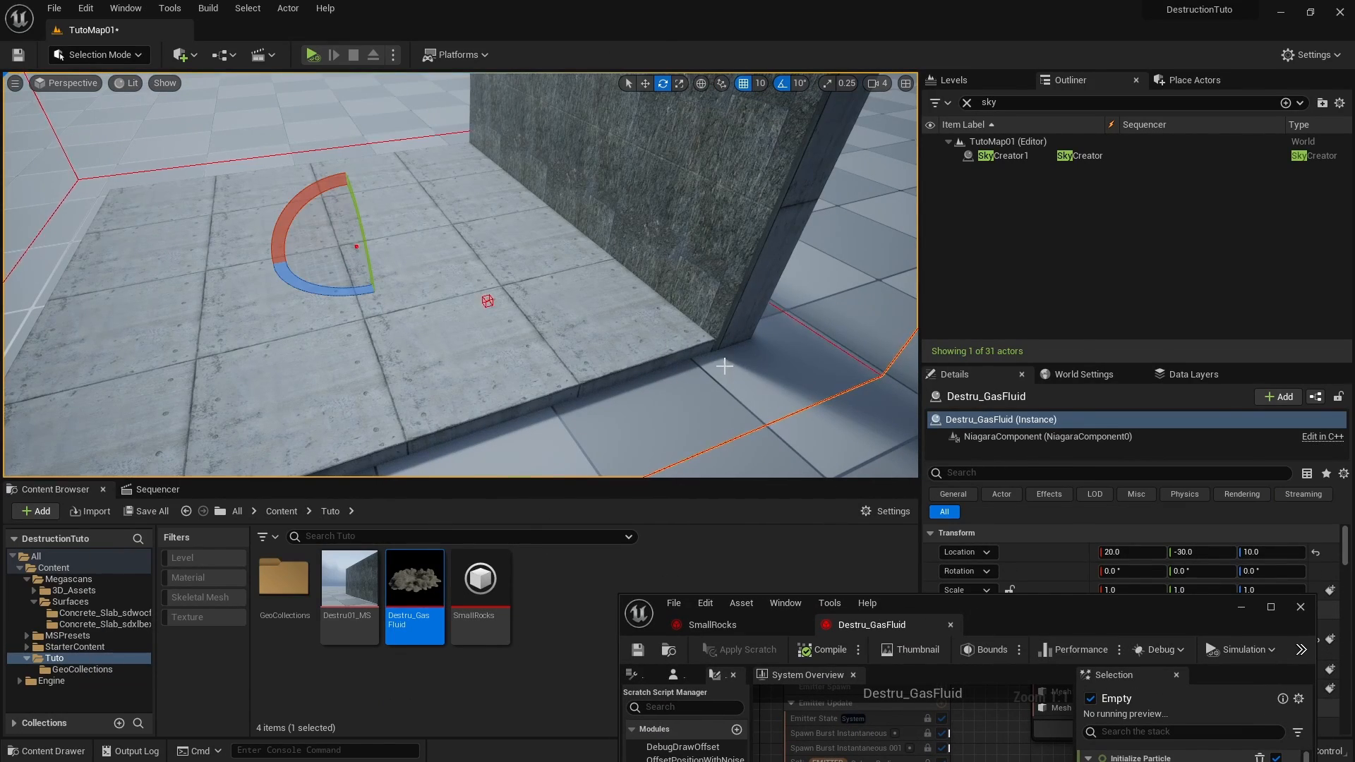
right_drag(725, 366, 832, 395)
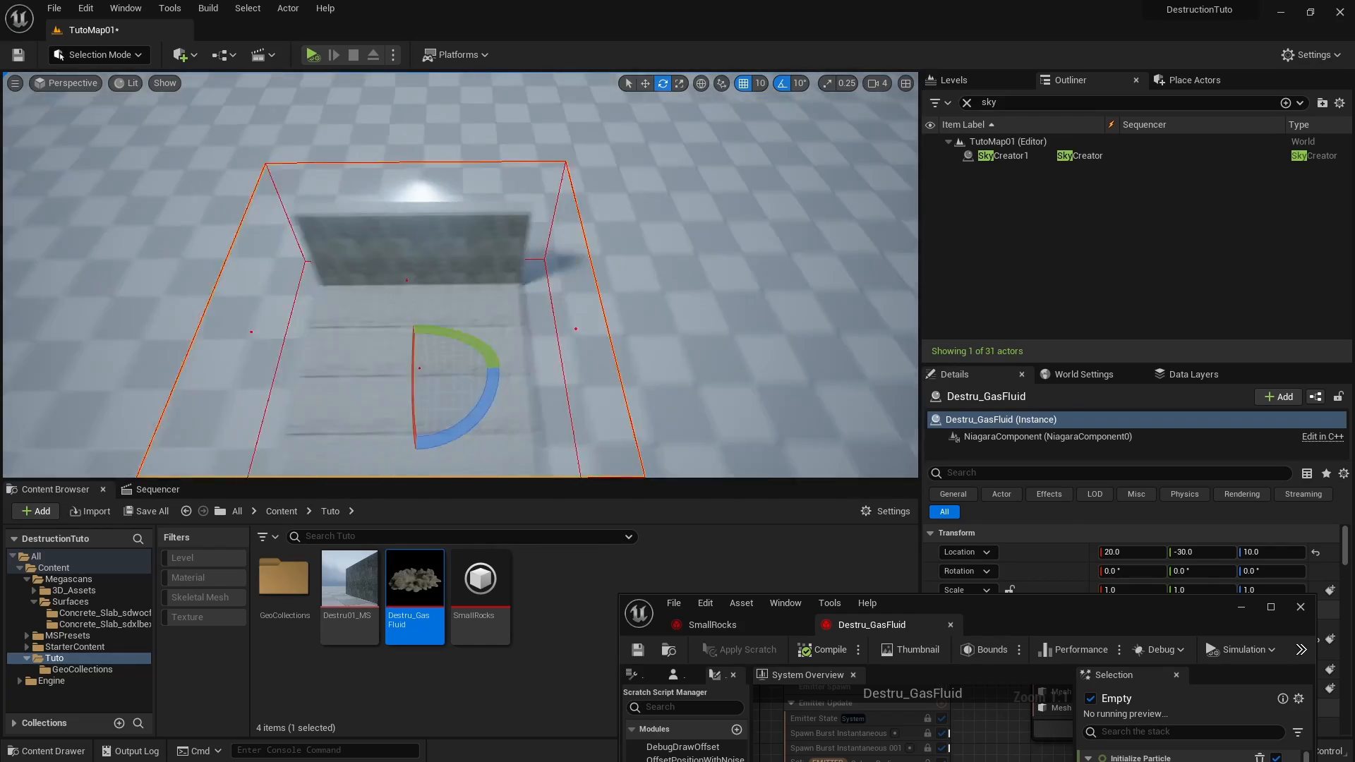
right_drag(474, 309, 536, 304)
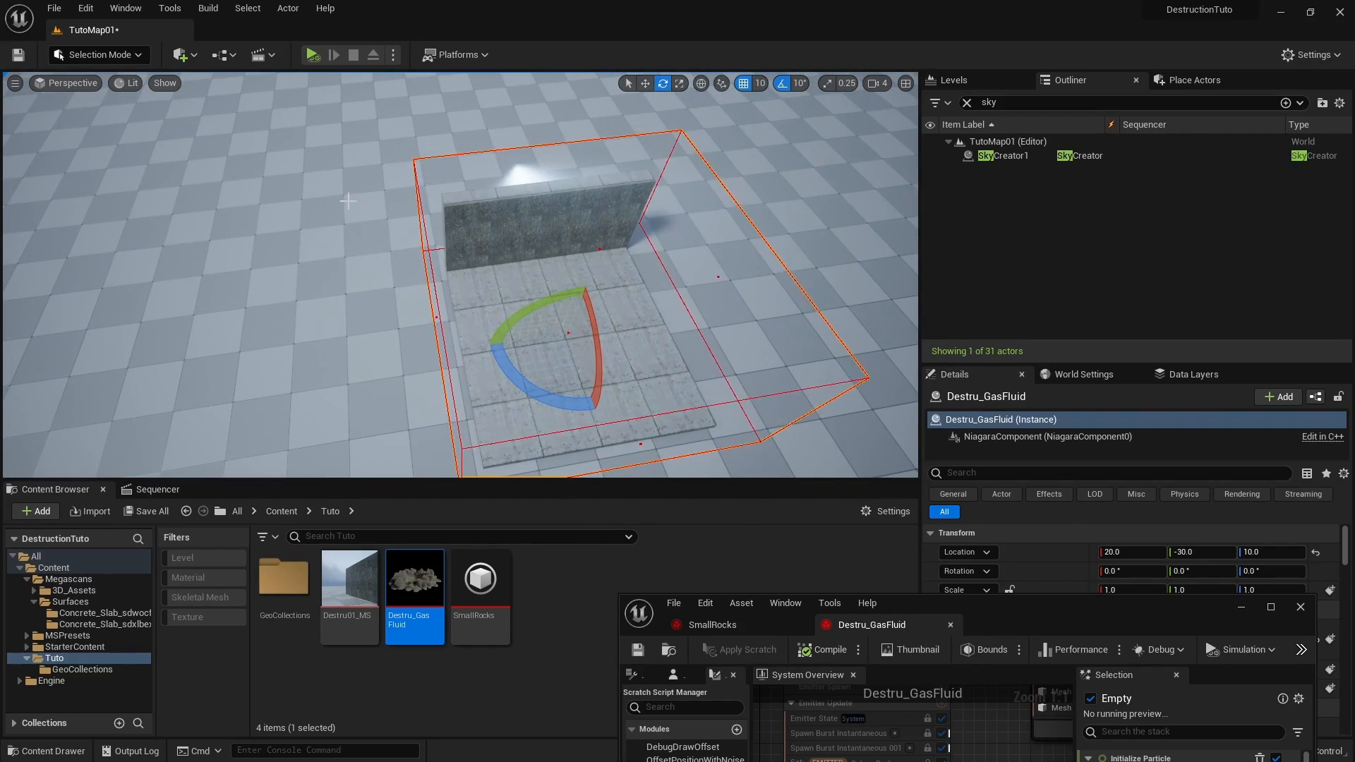
mouse_move(415, 308)
right_down()
mouse_move(486, 310)
mouse_move(423, 304)
mouse_move(402, 233)
mouse_move(452, 290)
mouse_move(415, 293)
right_up()
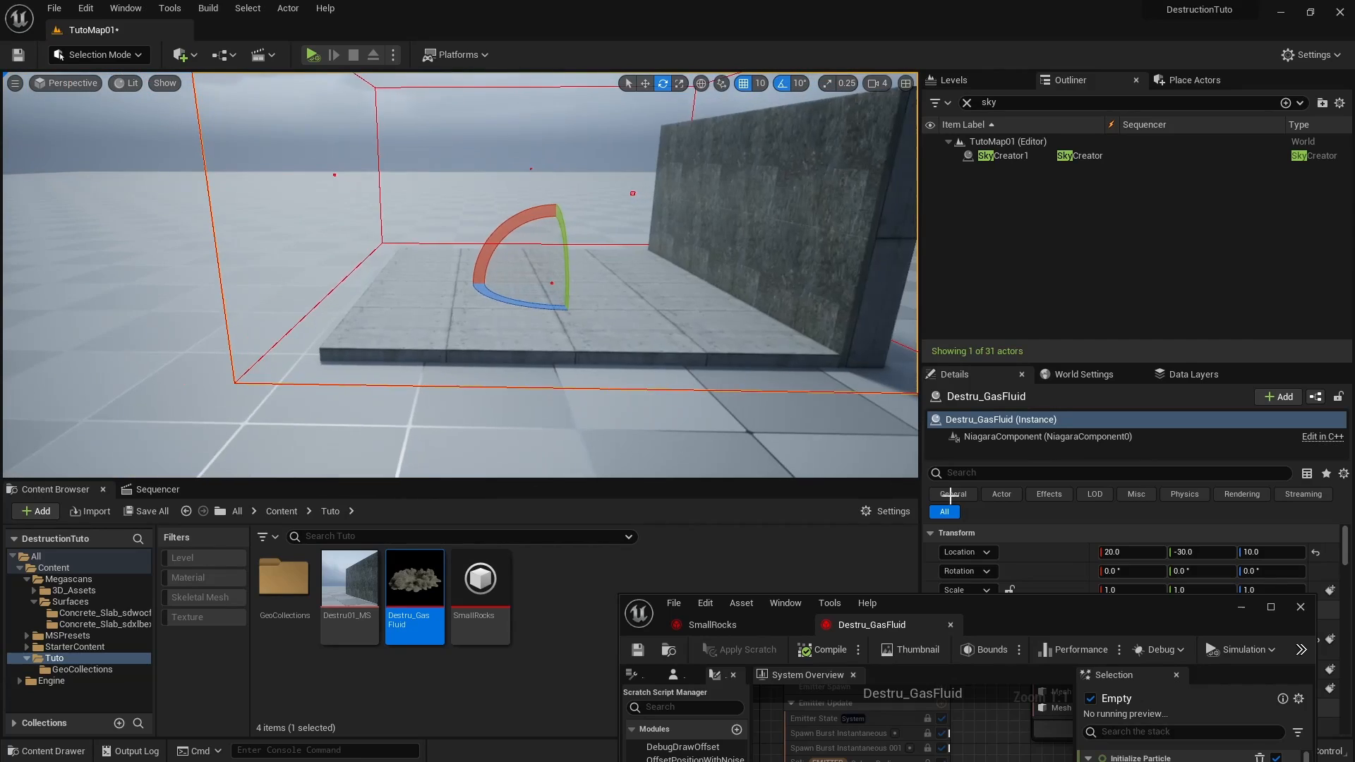
Step: Lower the placed Destru_GasFluid actor to a Z location of 0
drag(1043, 615, 636, 661)
right_drag(550, 395, 621, 348)
key(w)
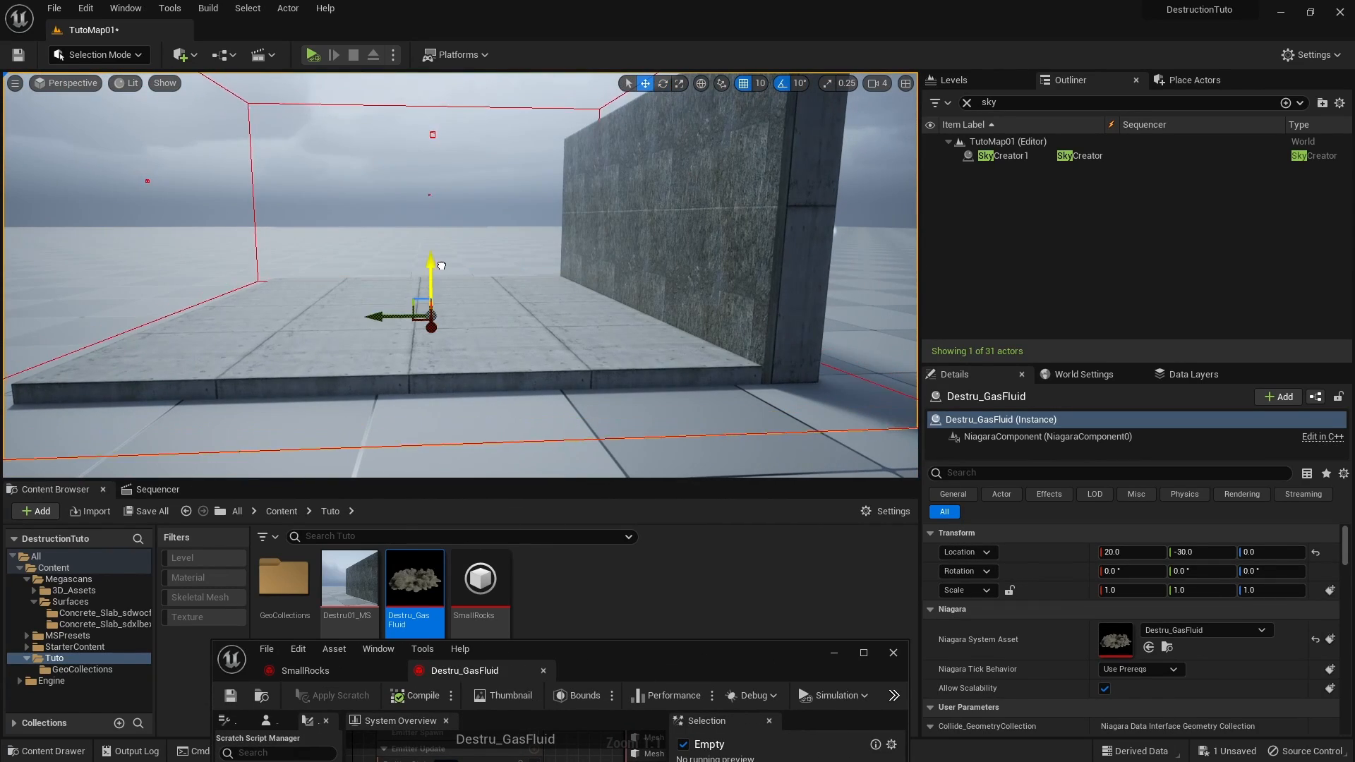
right_drag(438, 266, 437, 226)
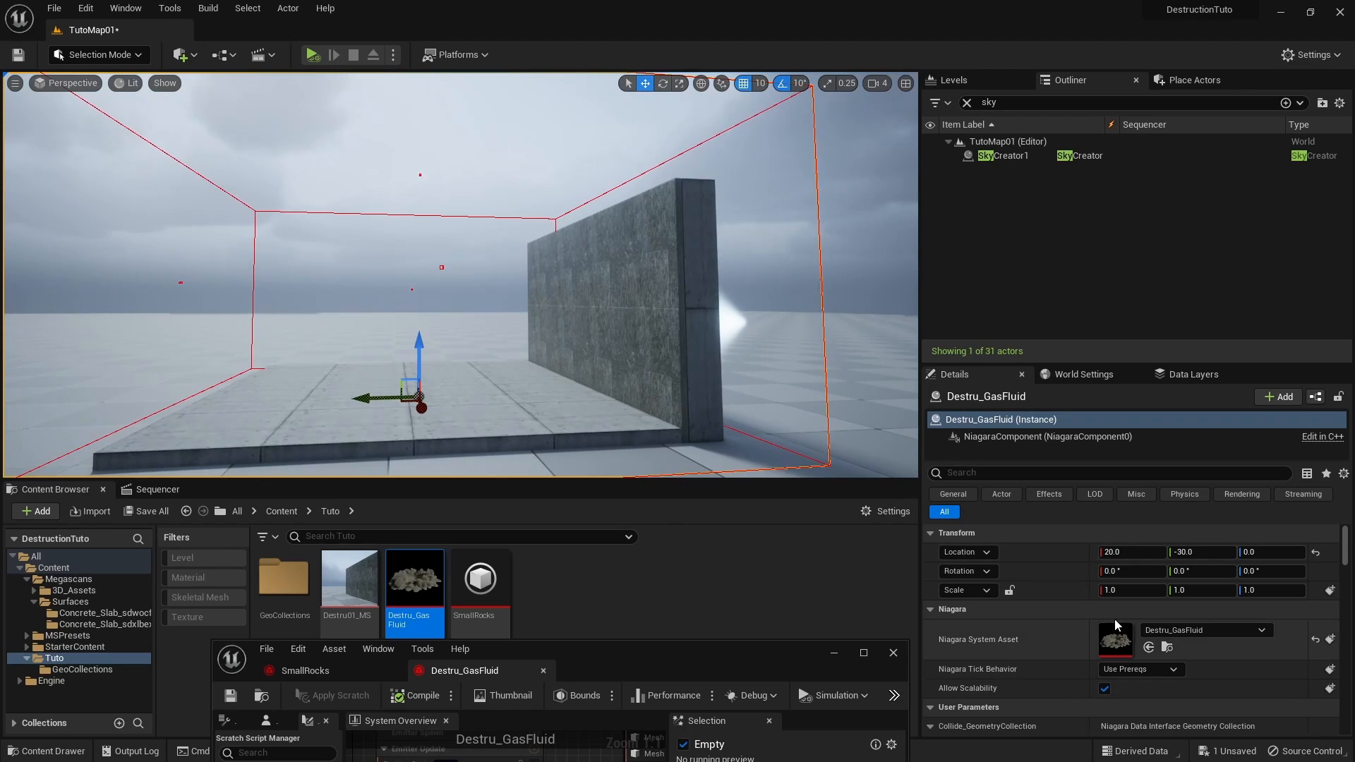
Step: Set the Data Source of Destru_GasFluid's New Chaos Destruction Data parameter to Breaking Data
scroll(1039, 635, down, 4)
scroll(1027, 630, down, 6)
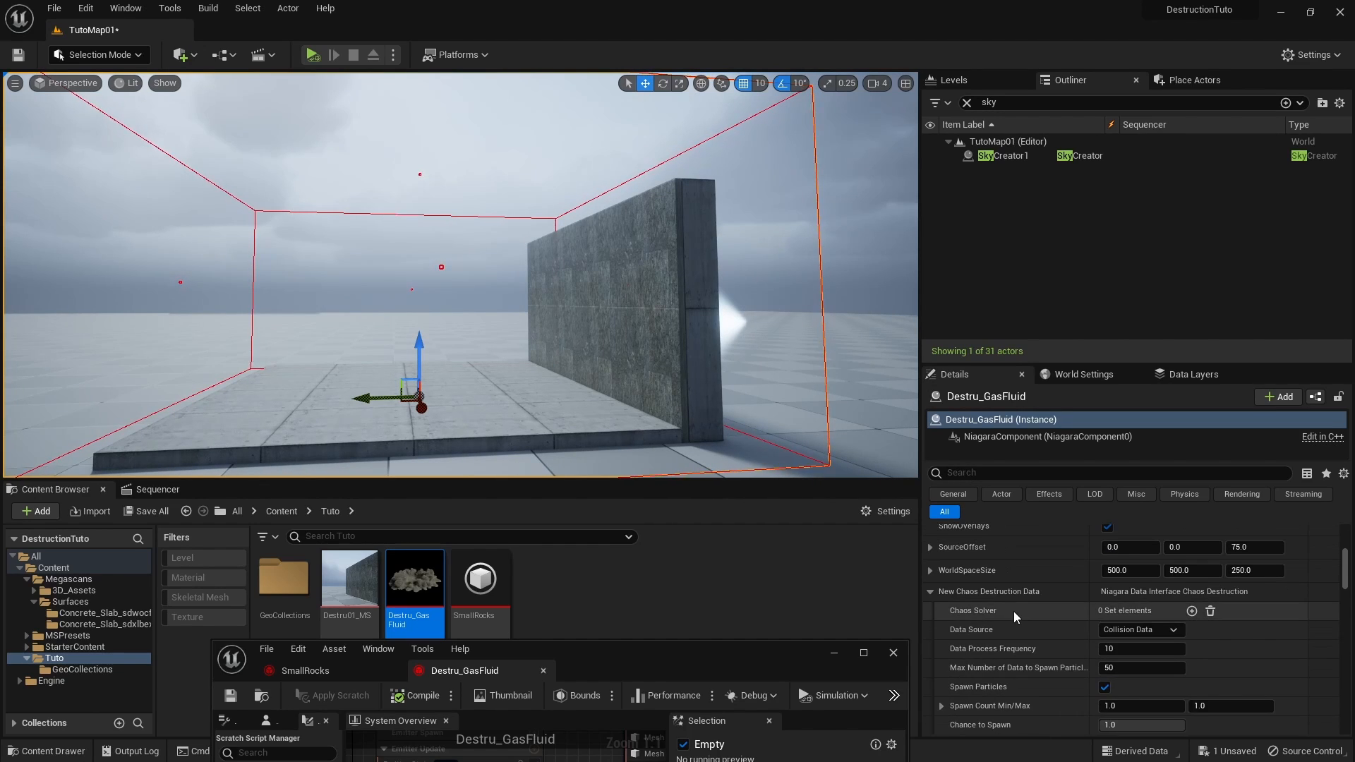
scroll(1023, 616, down, 3)
scroll(1025, 616, up, 6)
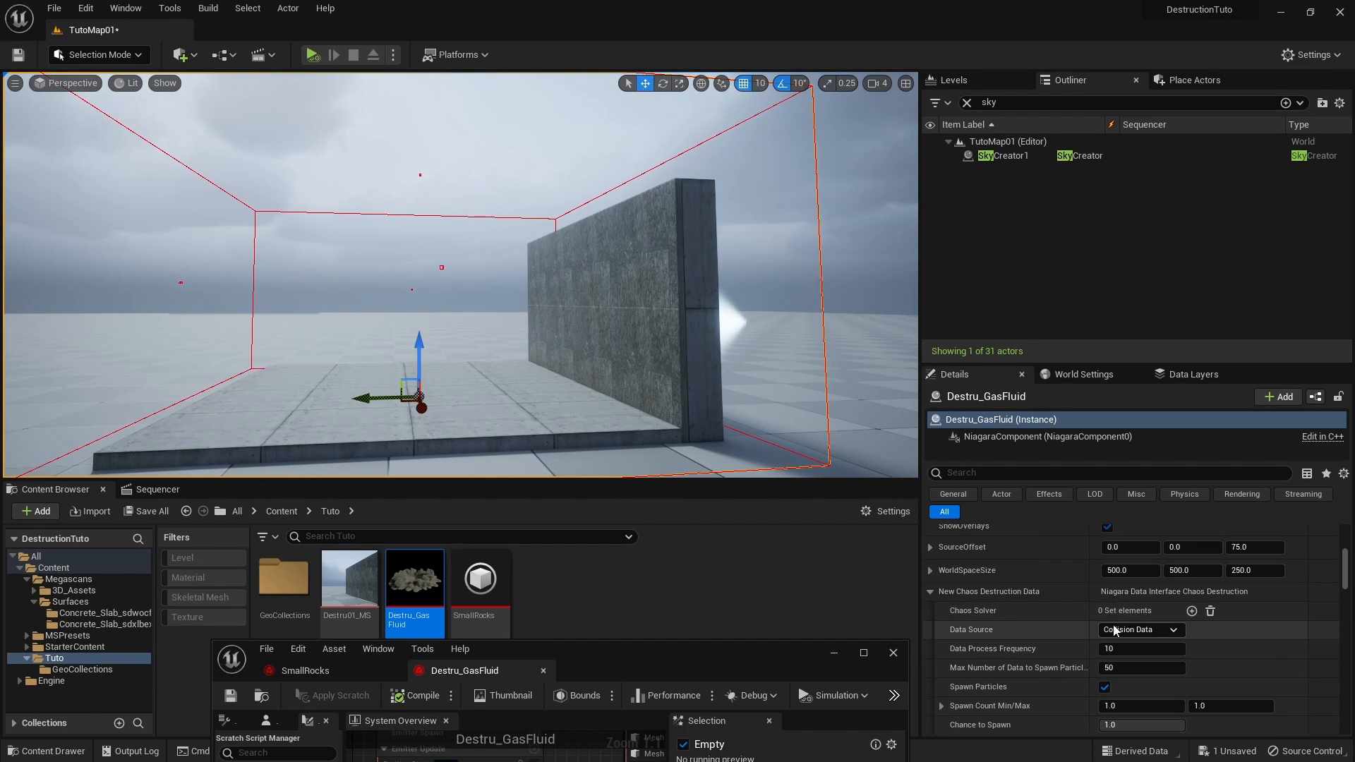
click(1141, 630)
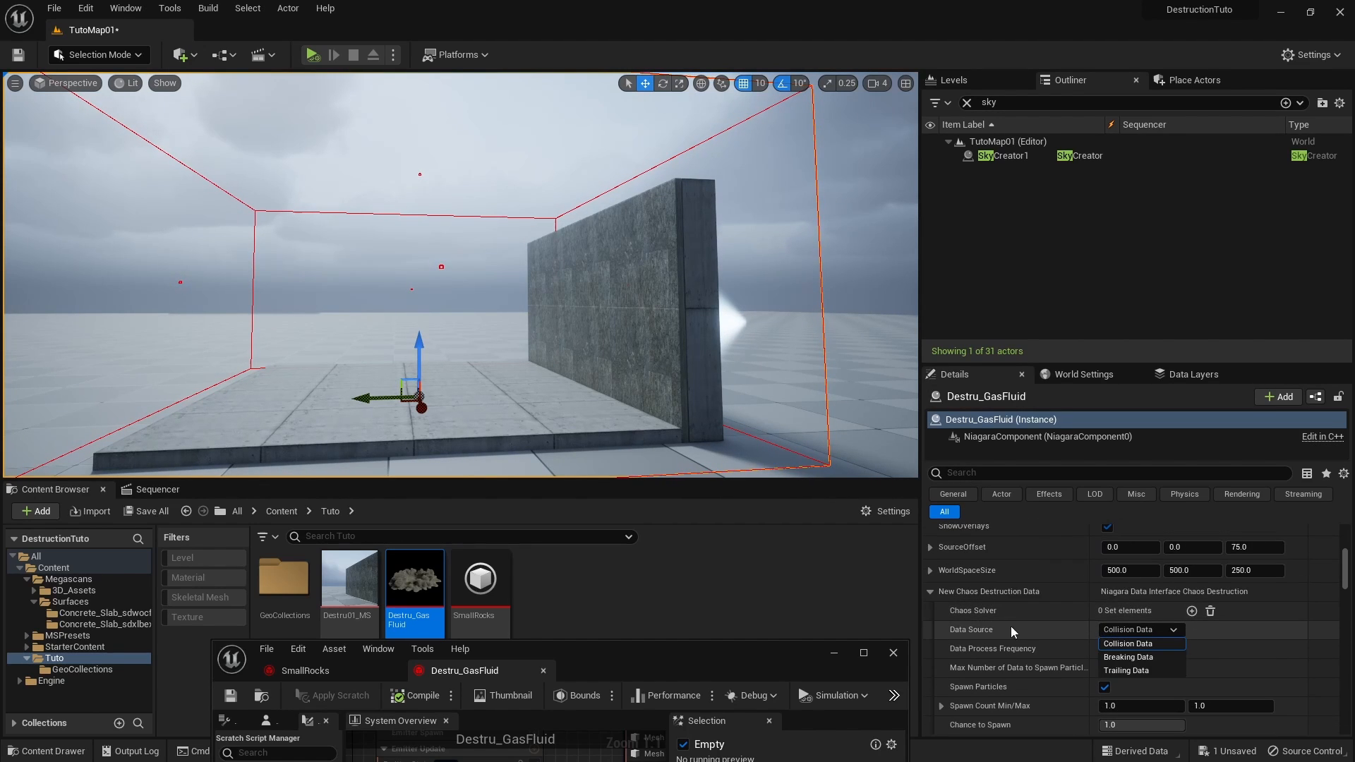
click(1133, 659)
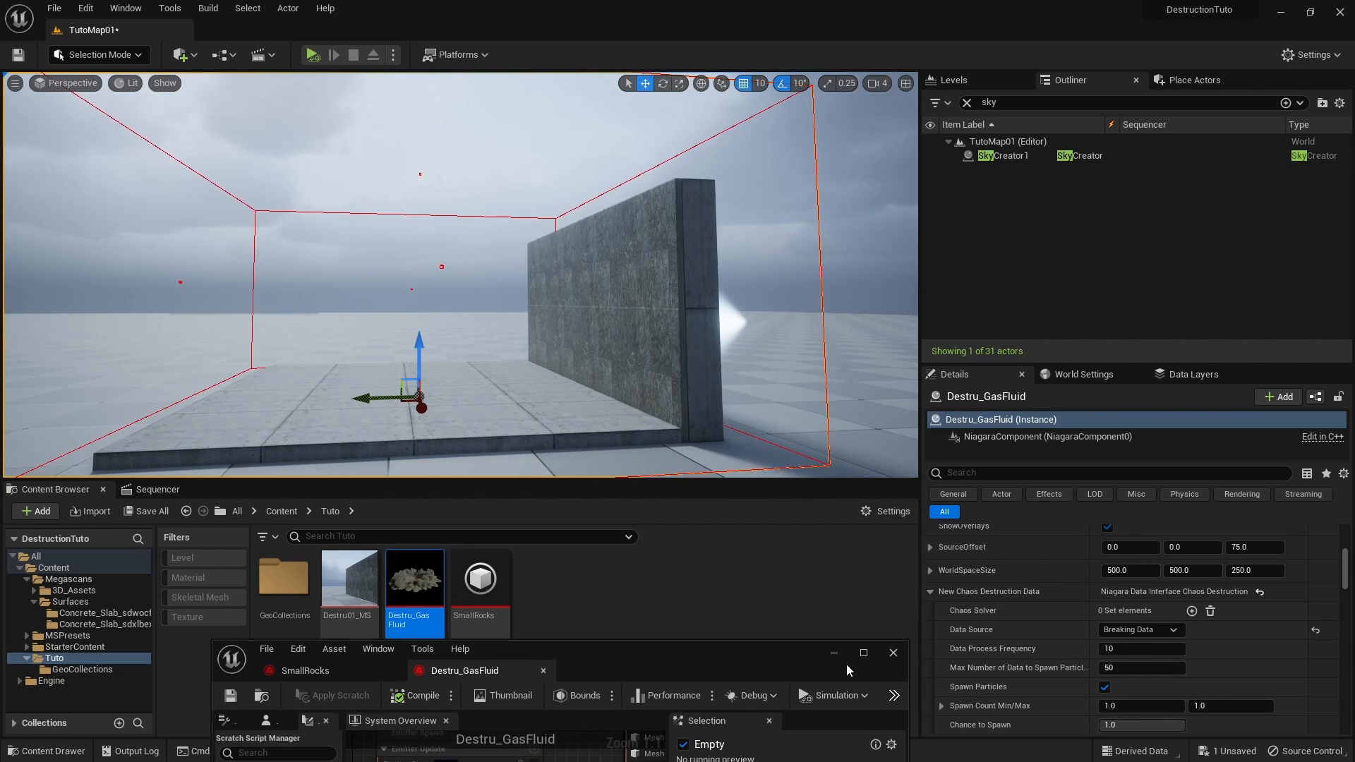
Step: Simulate the level, examine the gas fluid dust around the breaking wall from several angles, and stop the simulation
right_drag(564, 296, 385, 80)
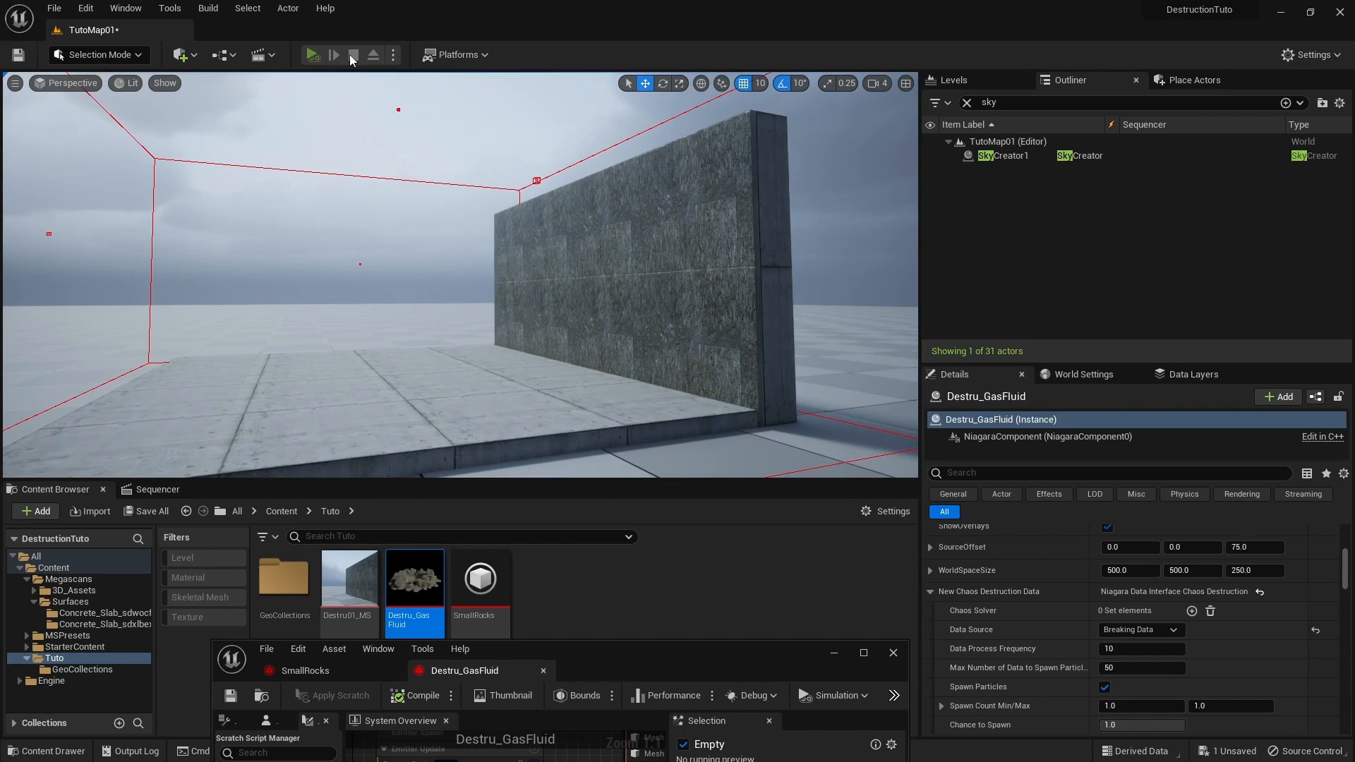
key(alt+s)
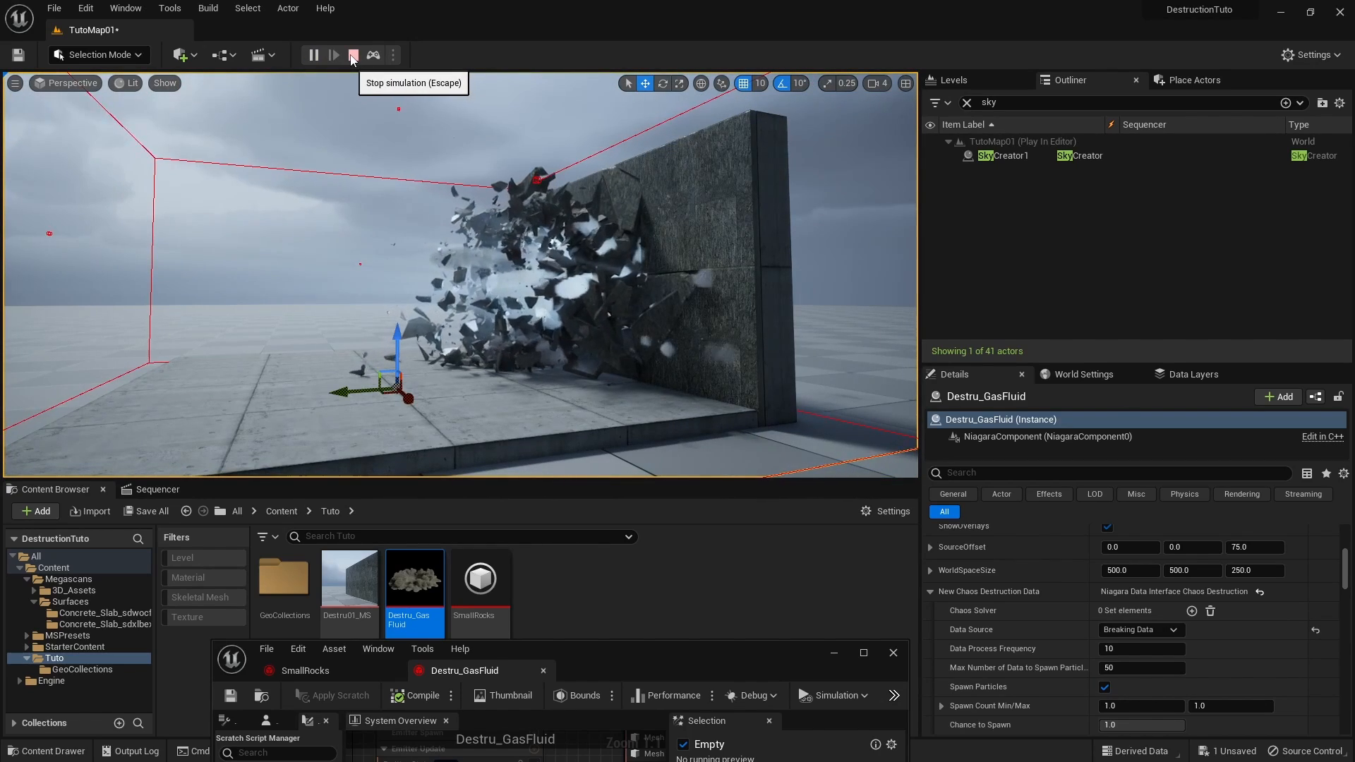
right_drag(437, 205, 540, 208)
key(w)
key(s)
key(a)
key(d)
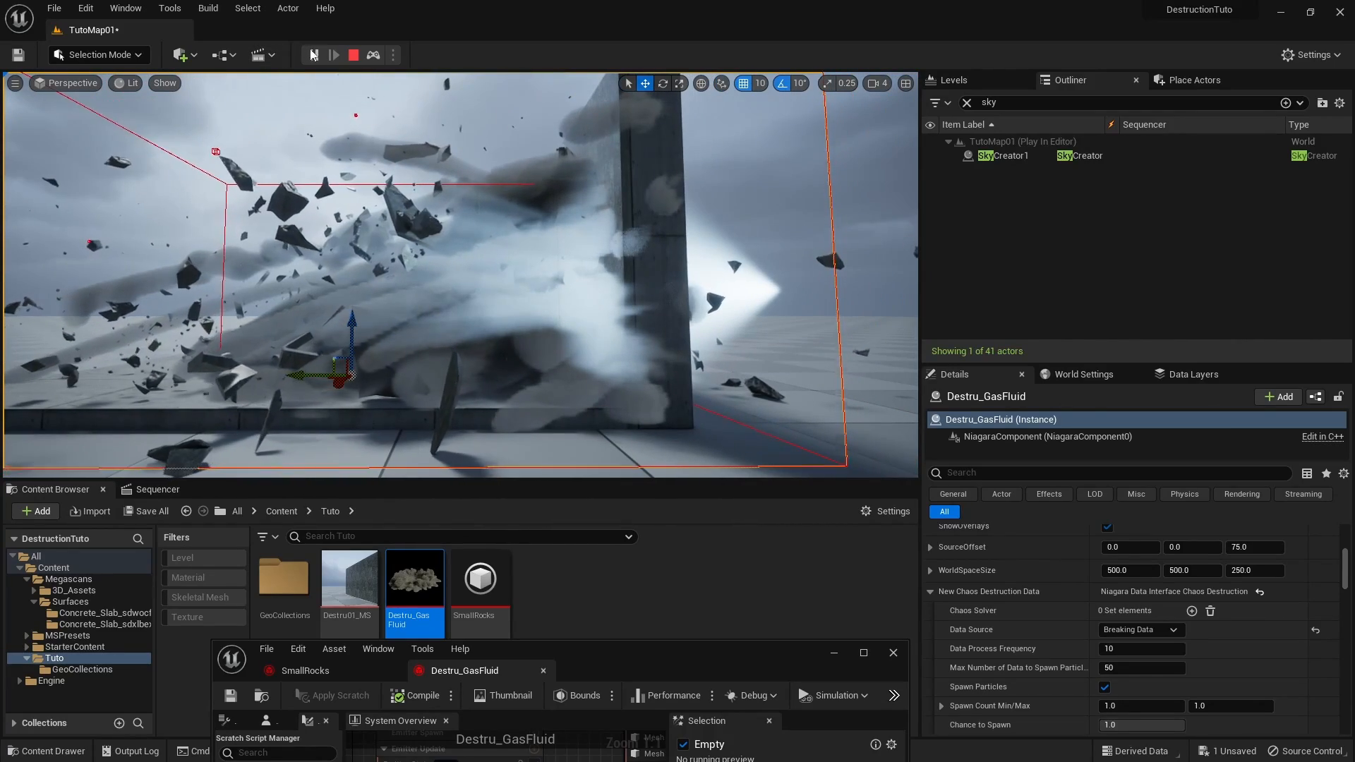
click(353, 56)
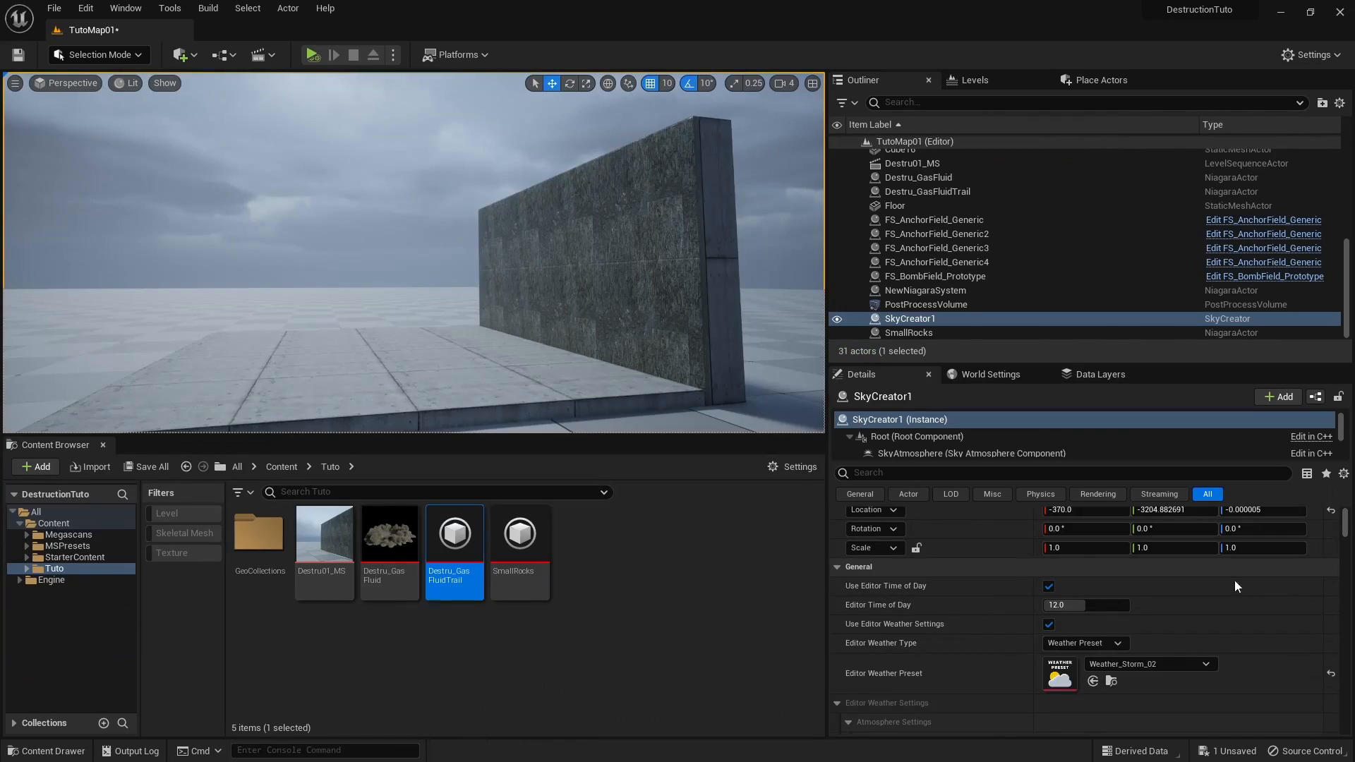
Step: Preview the wall in fullscreen, run the simulation twice to review the dust cloud, and stop it
key(F11)
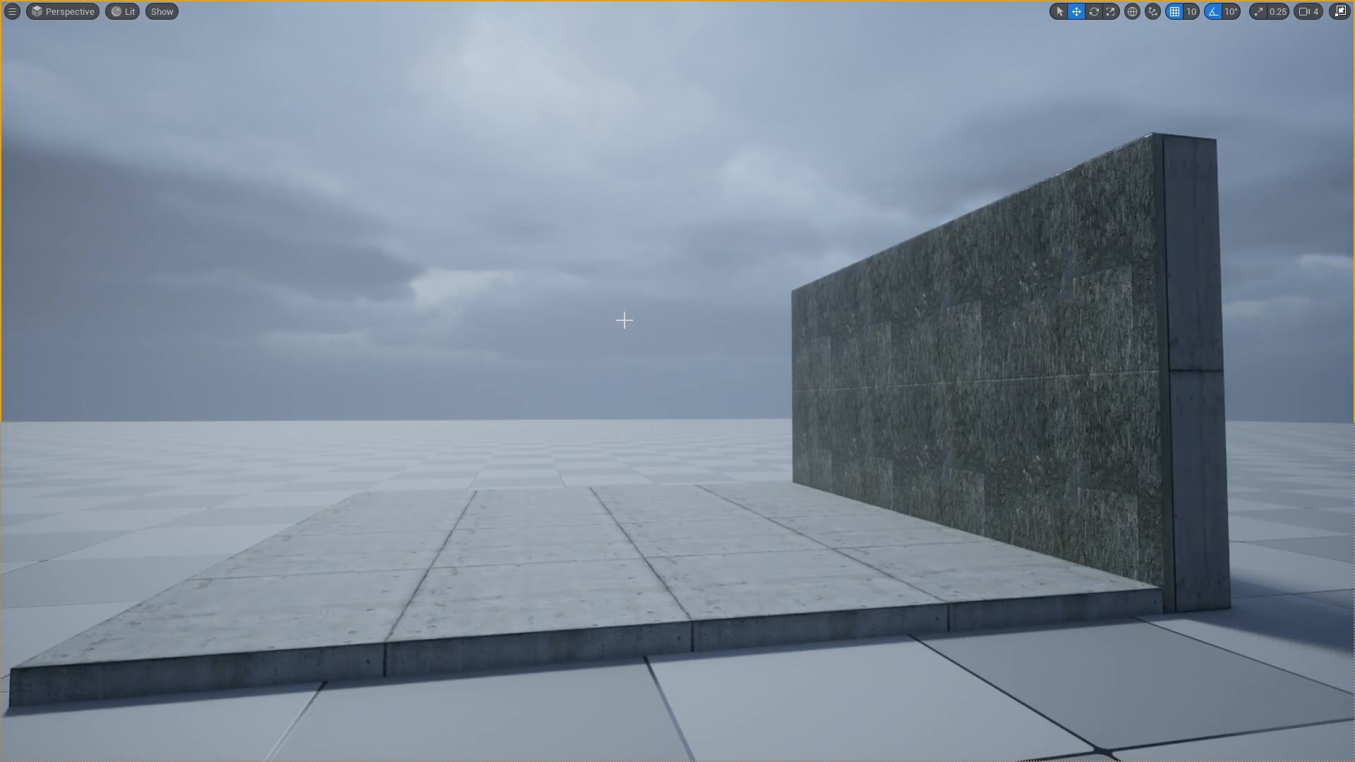
key(F11)
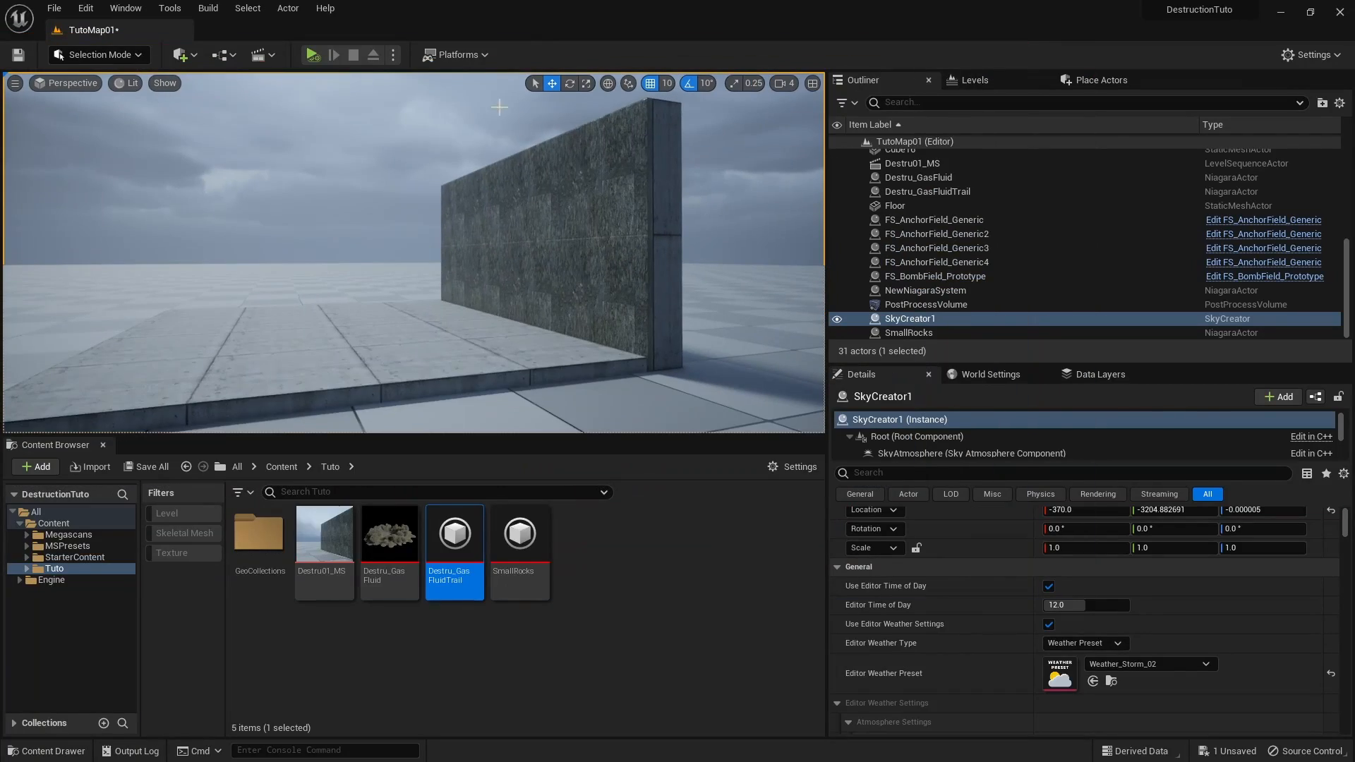
click(313, 57)
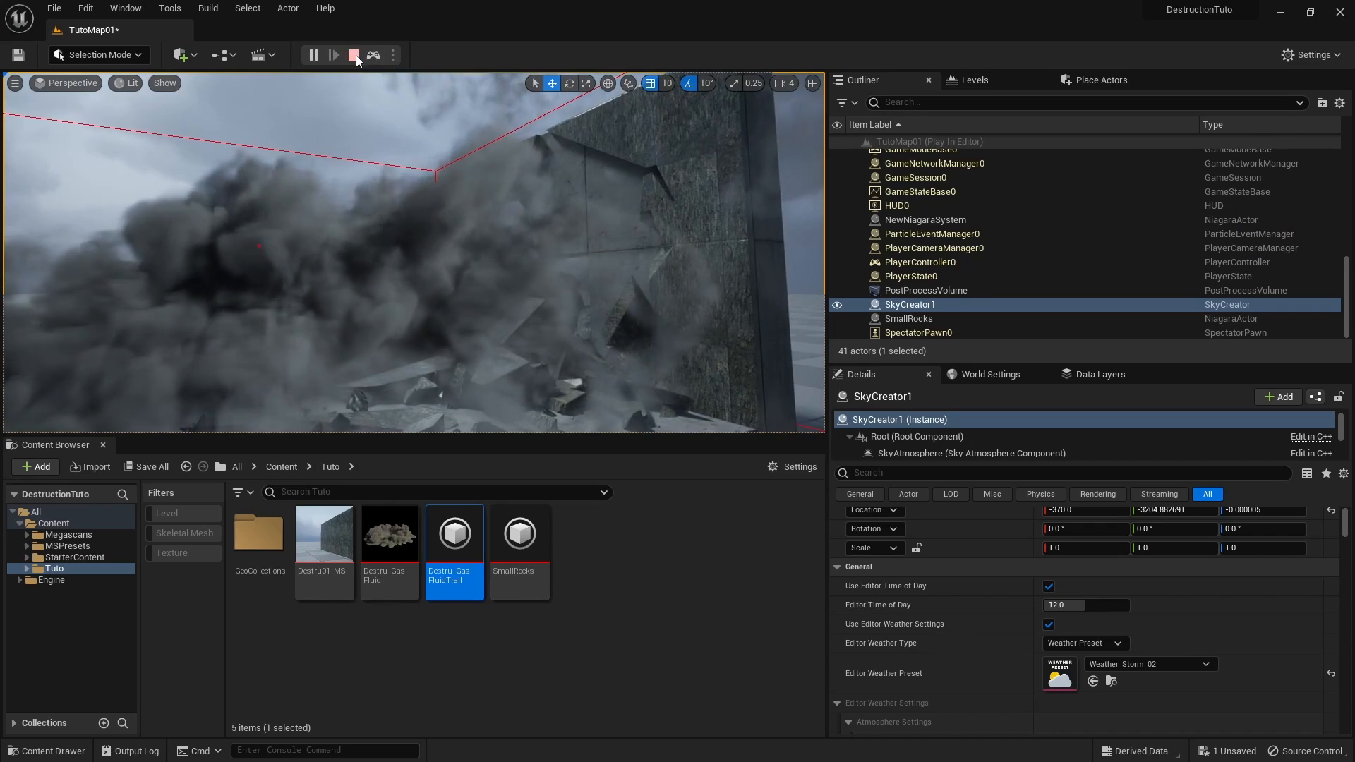
click(354, 55)
click(311, 56)
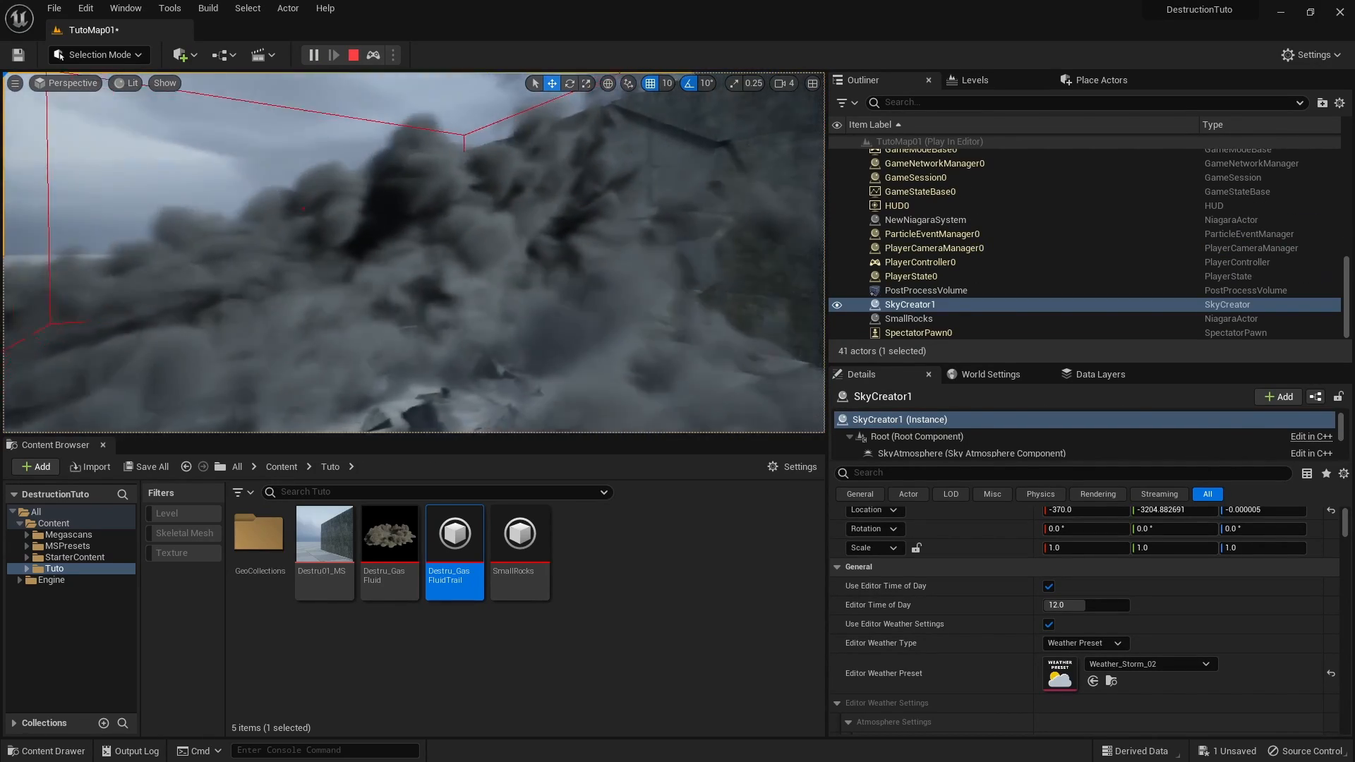
right_drag(498, 95, 497, 96)
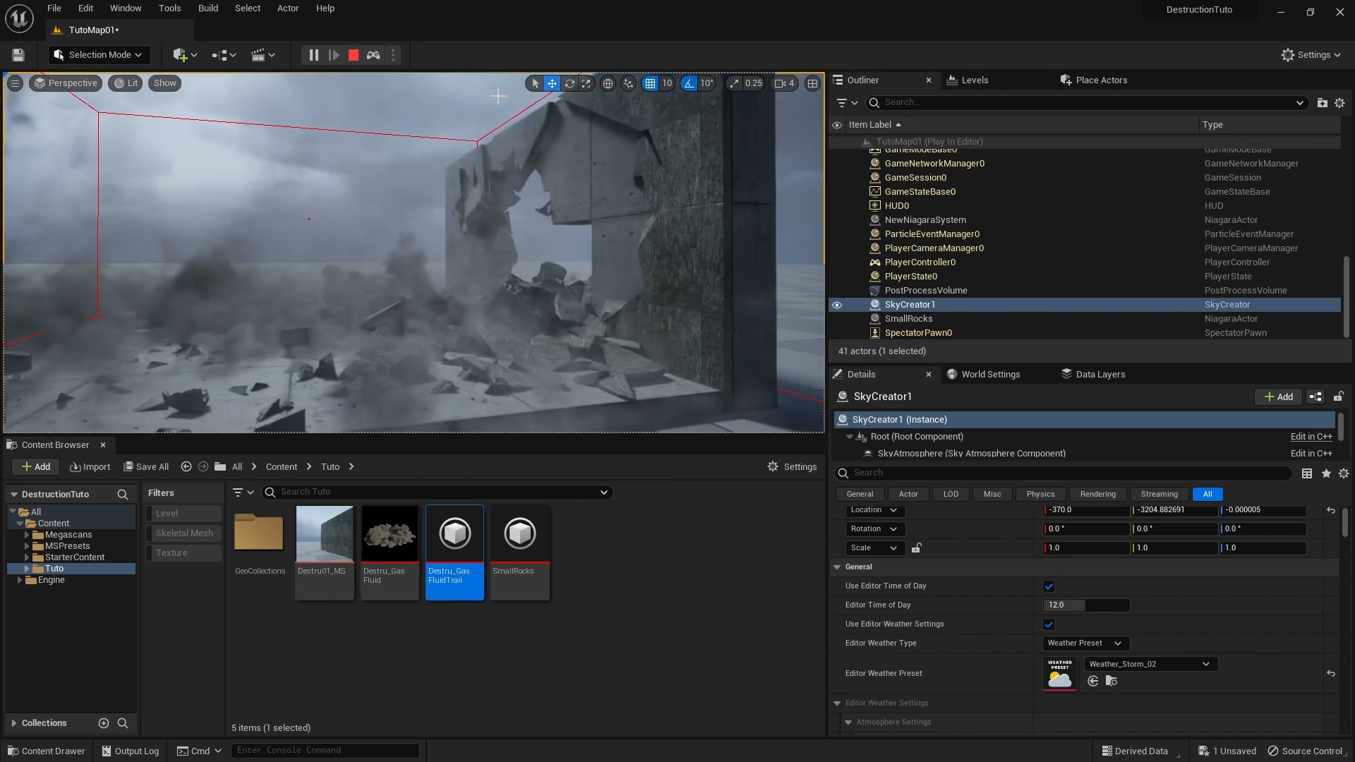
click(353, 56)
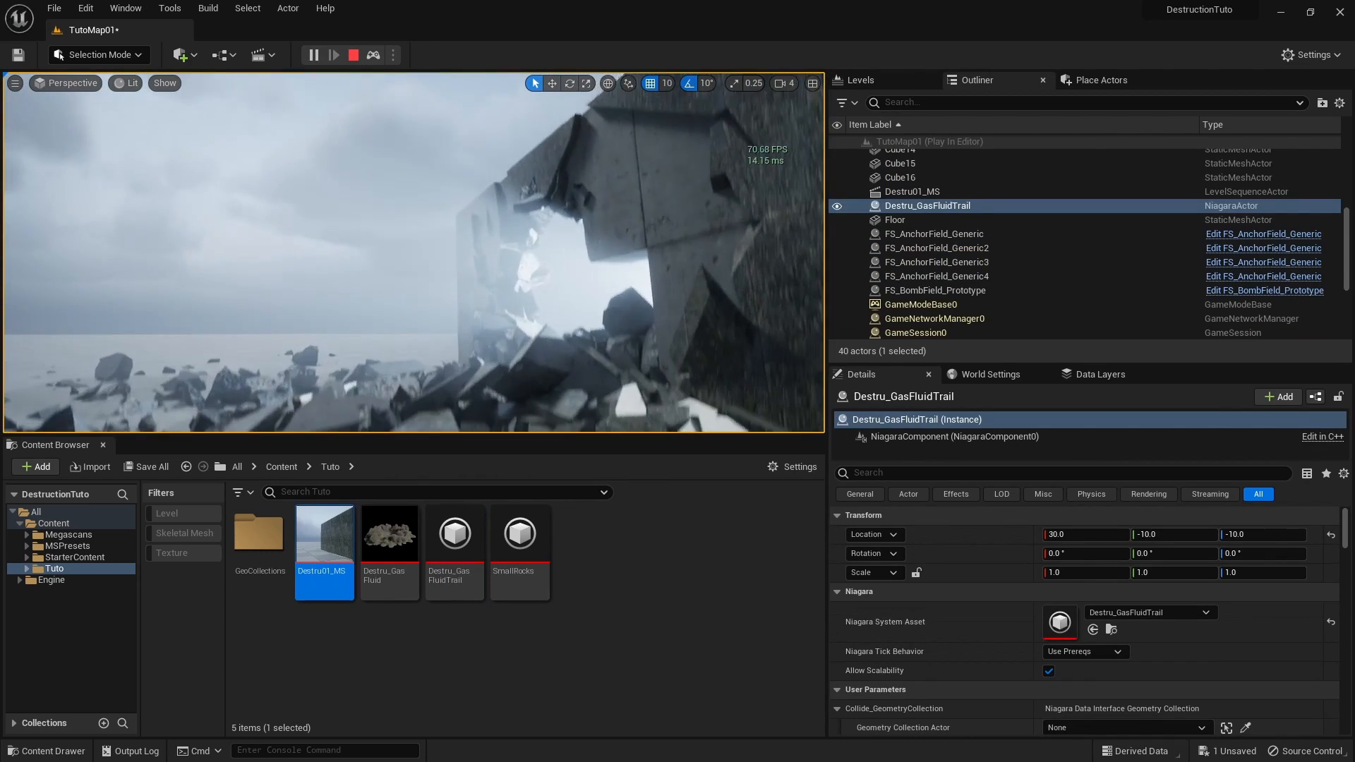
Step: Restart the simulation to check the Destru_GasFluidTrail dust together with the falling debris, and stop it
click(353, 56)
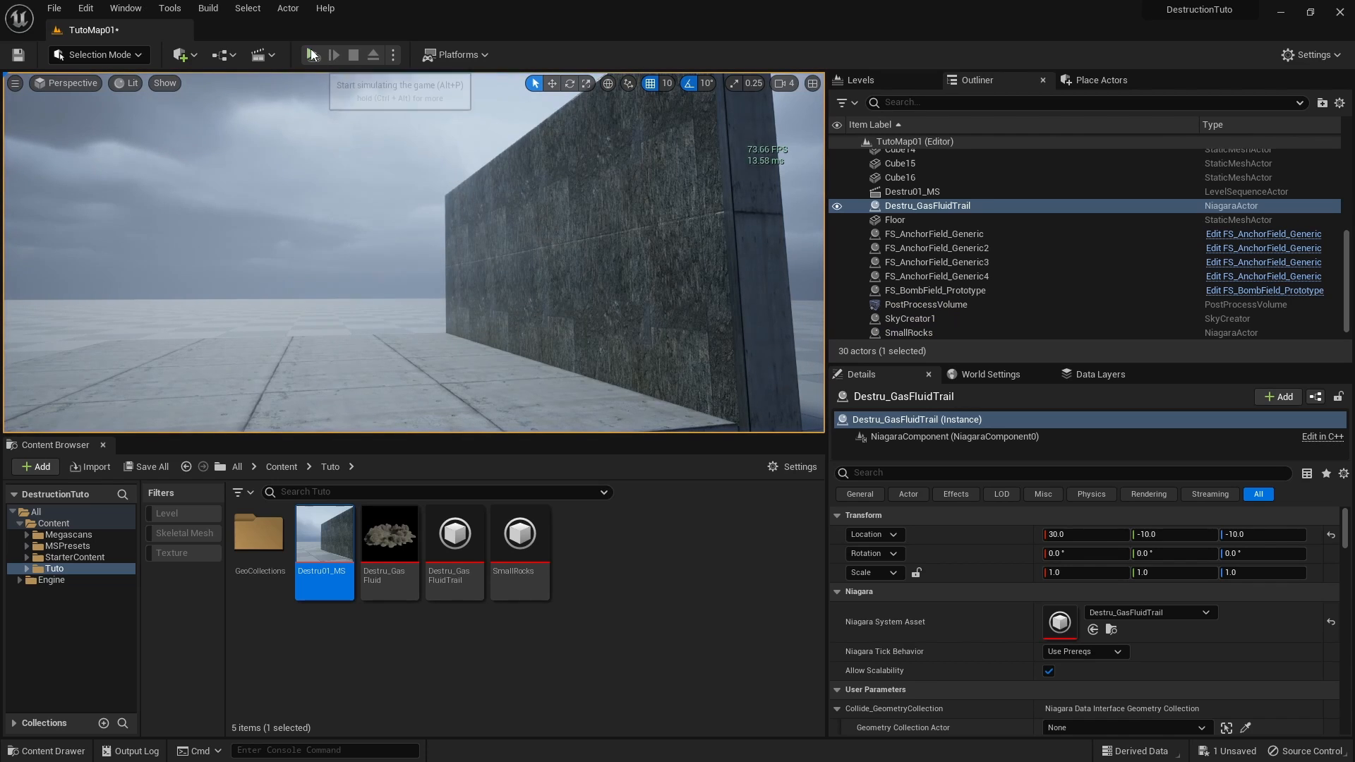
click(312, 55)
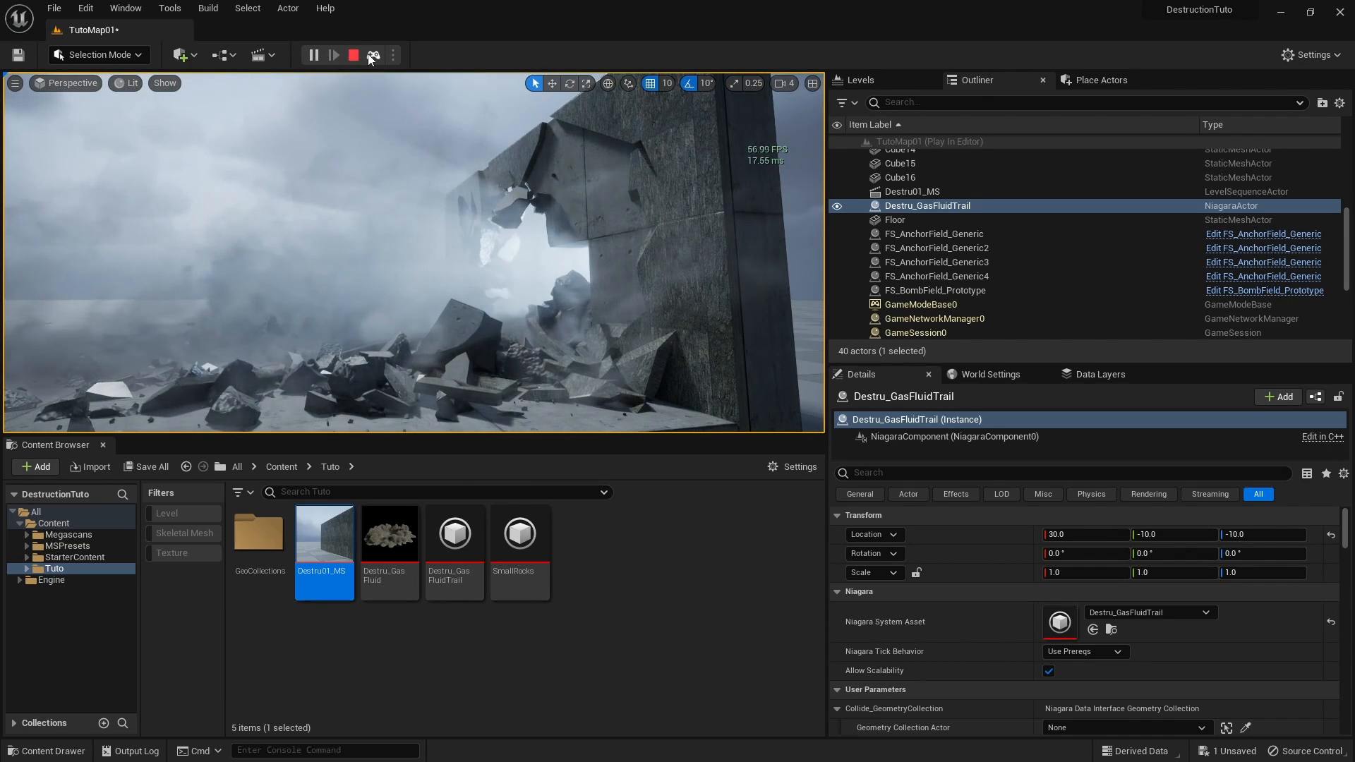
click(353, 56)
Step: Turn off Game View to show the field volumes and inspect the SpotLight behind the wall
right_drag(382, 235, 403, 306)
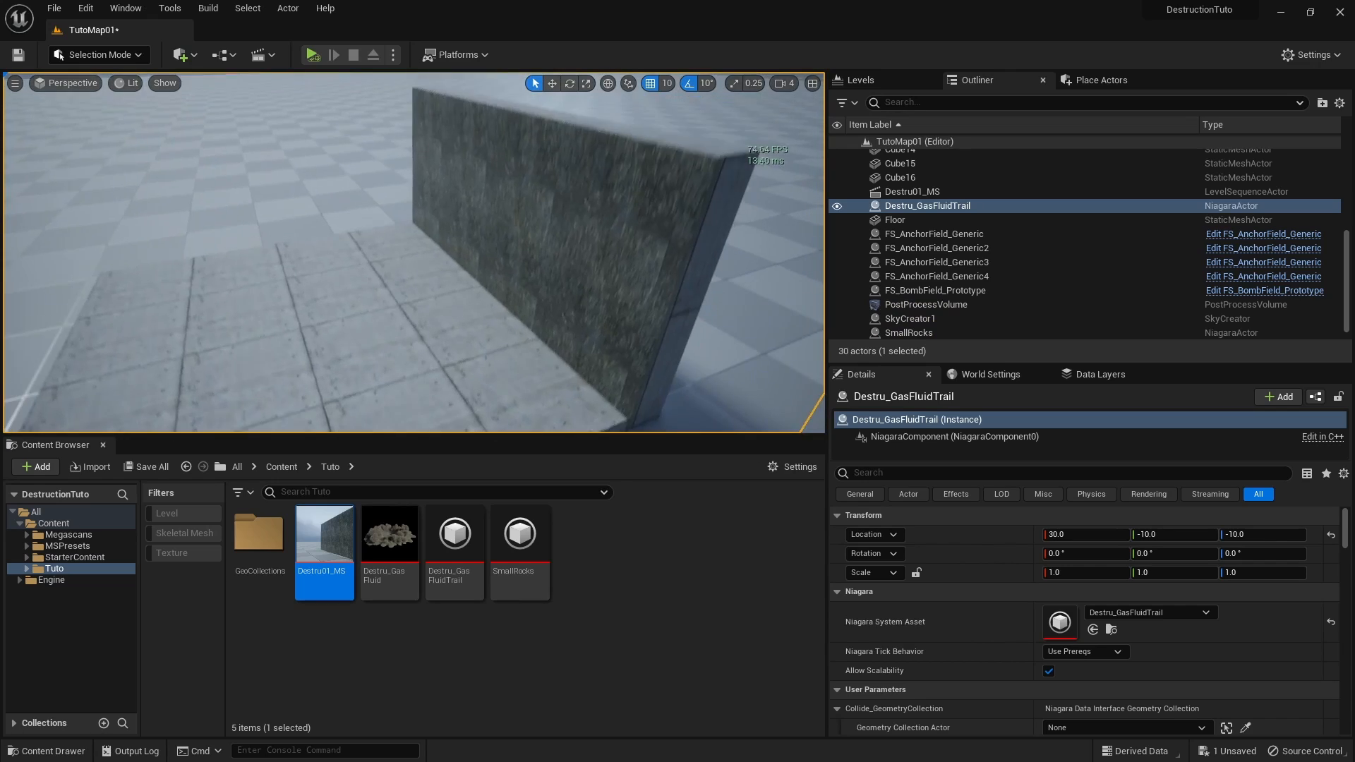
key(g)
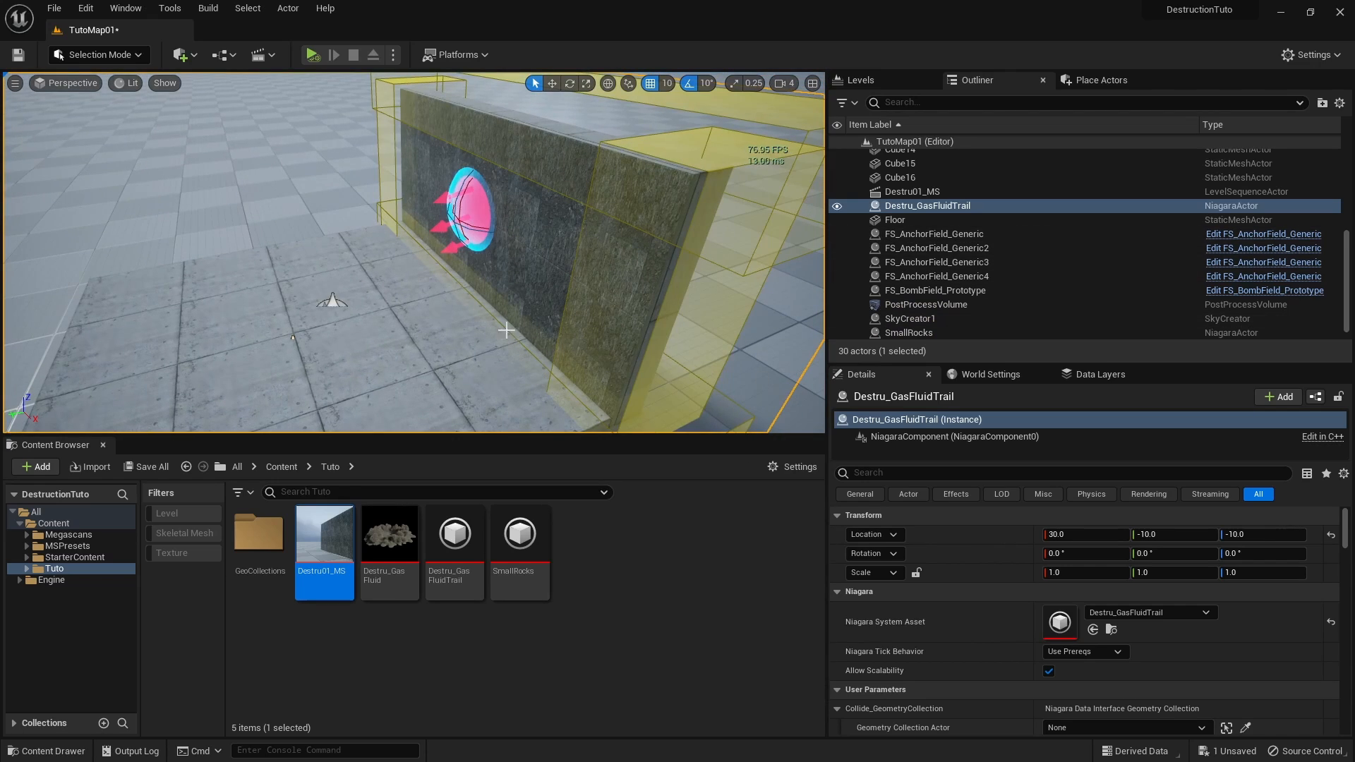
key(d)
right_drag(638, 278, 460, 181)
click(539, 241)
key(a)
key(a)
key(w)
key(s)
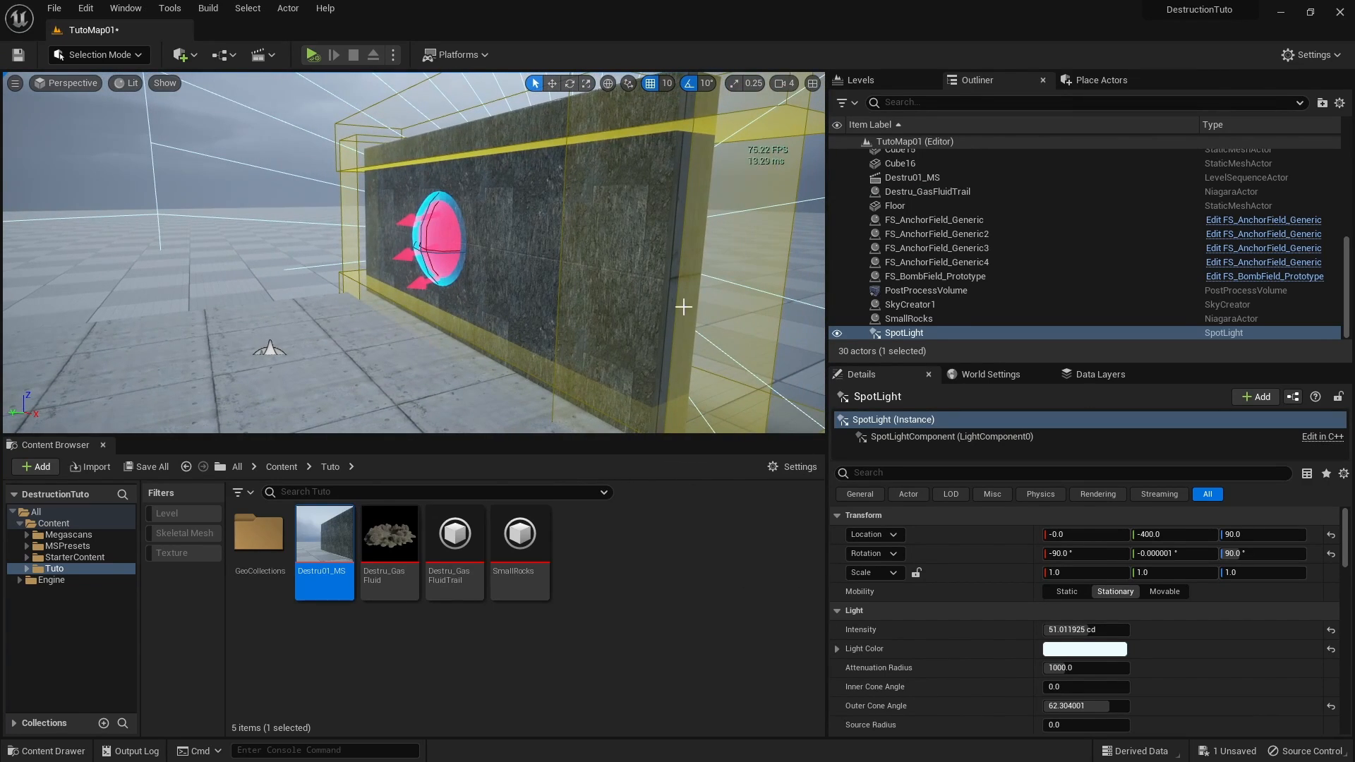
Step: Assign the SpotLight as the Source Actor of DirectionalLight1 in Destru_GasFluidTrail's user parameters
right_drag(367, 295, 288, 284)
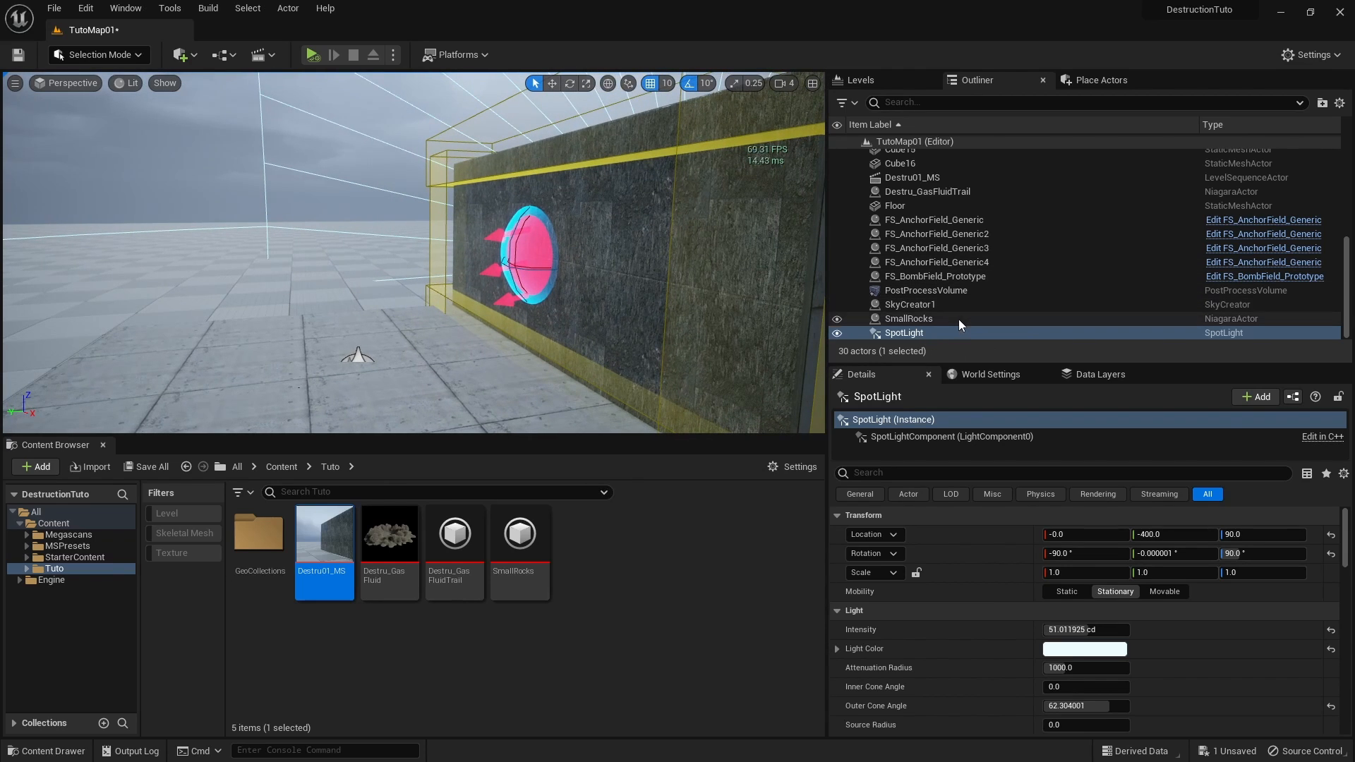
click(963, 192)
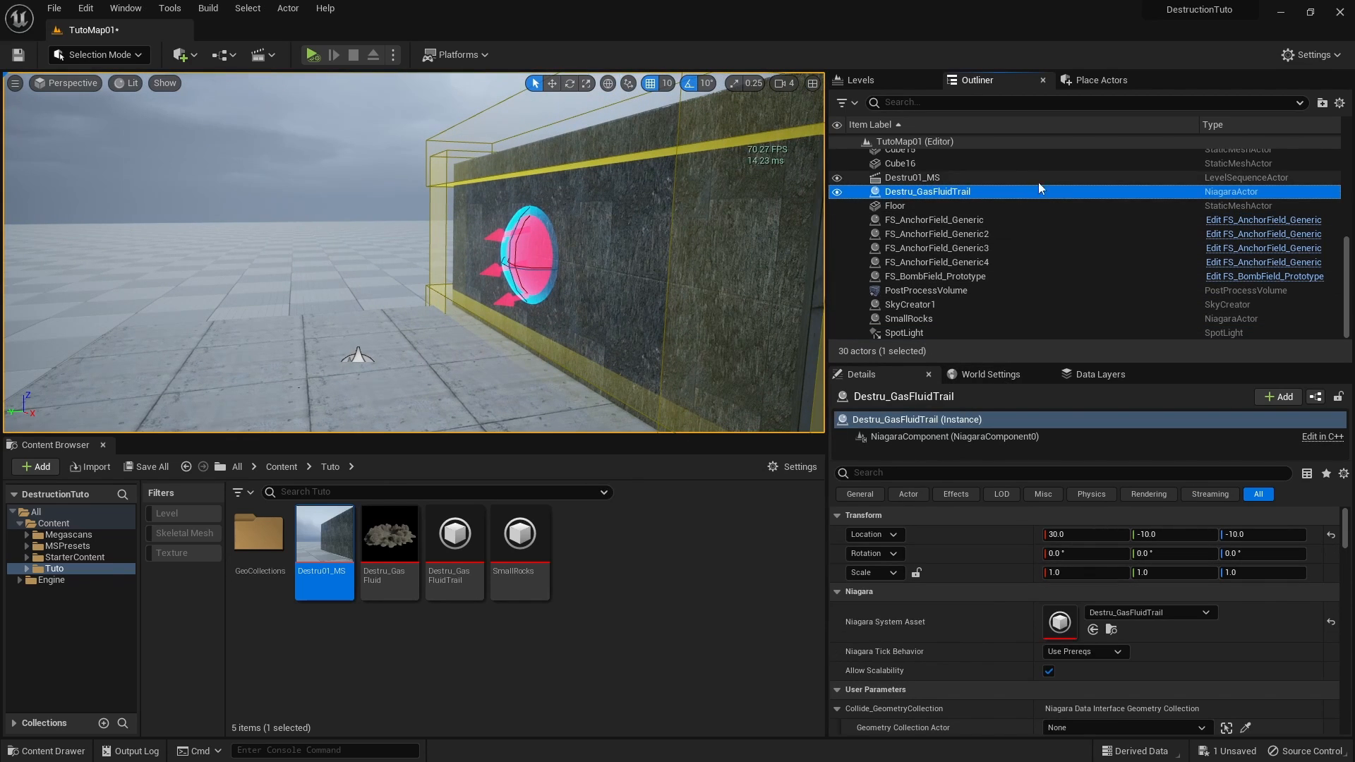
scroll(988, 598, down, 5)
scroll(988, 598, up, 1)
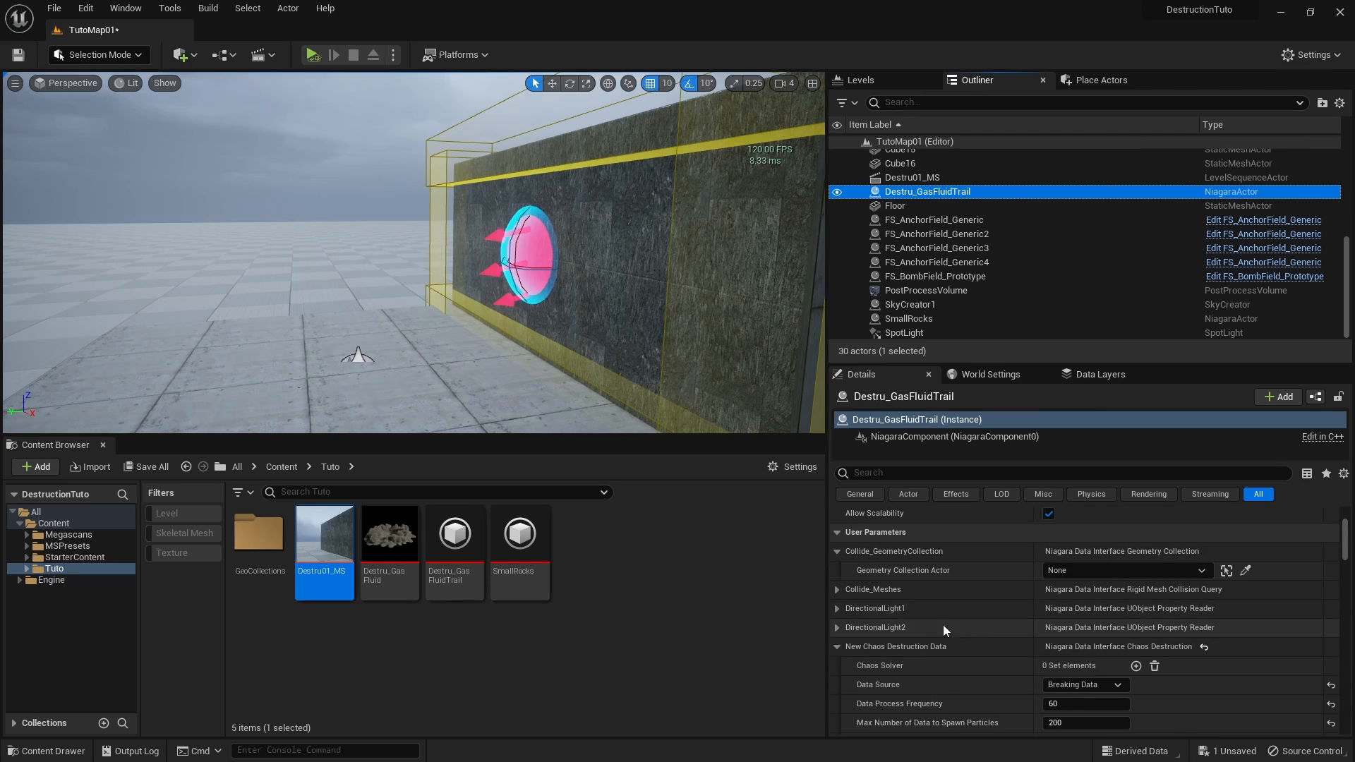
click(837, 647)
click(836, 610)
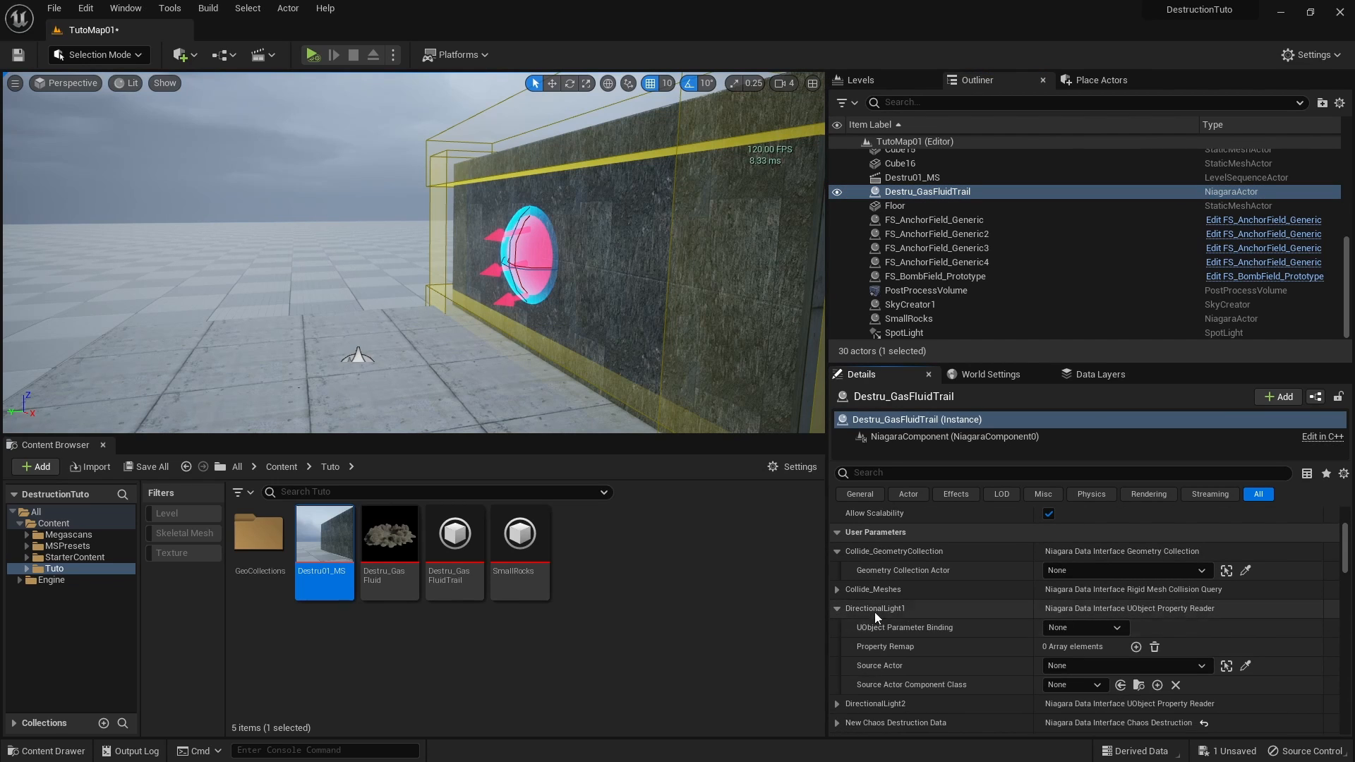
click(1176, 665)
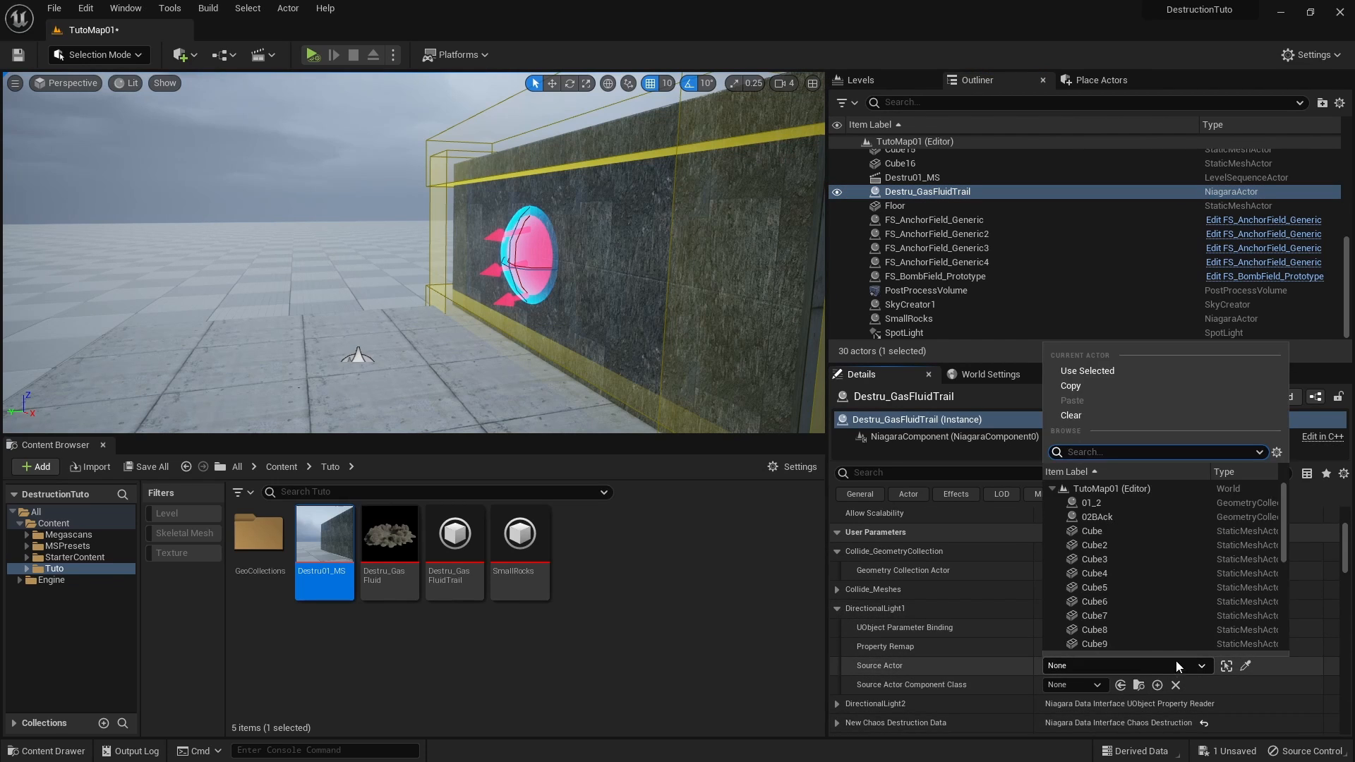
text(ligh)
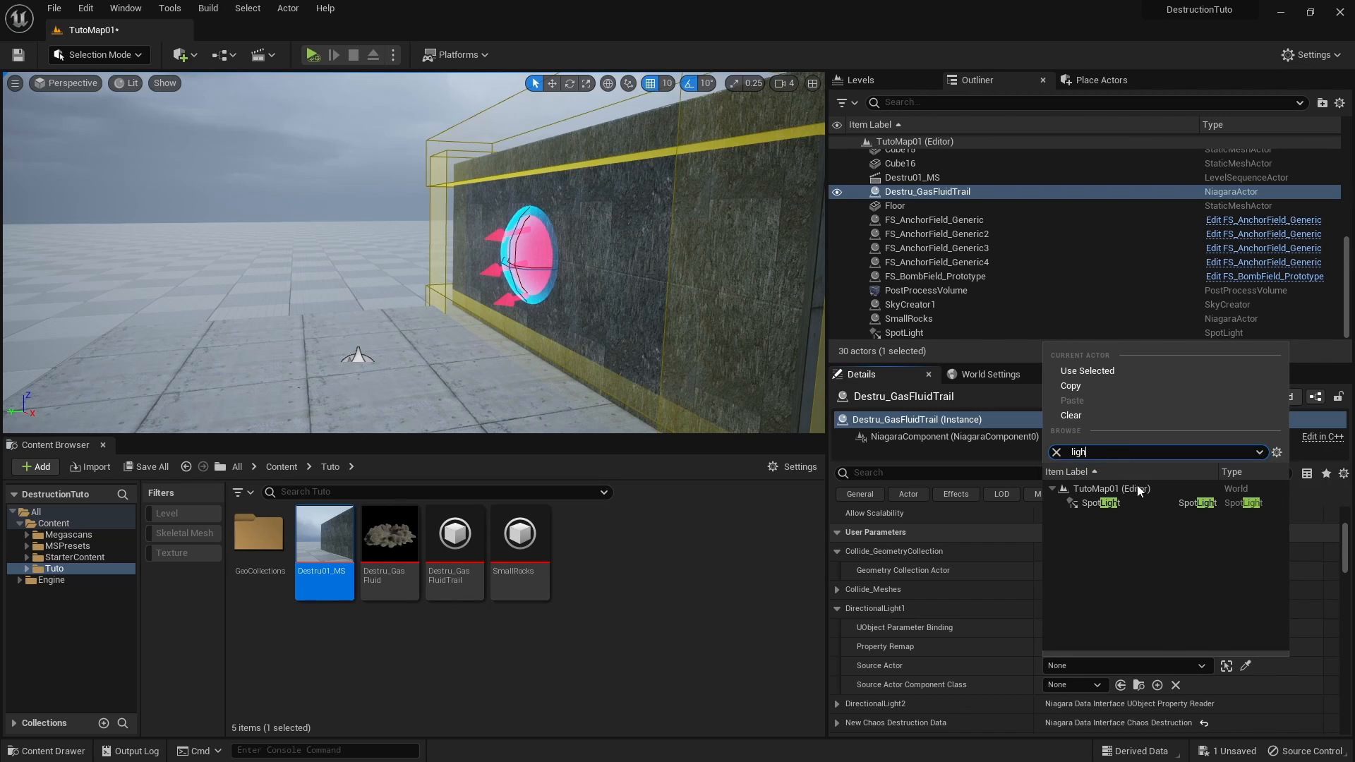
click(1095, 503)
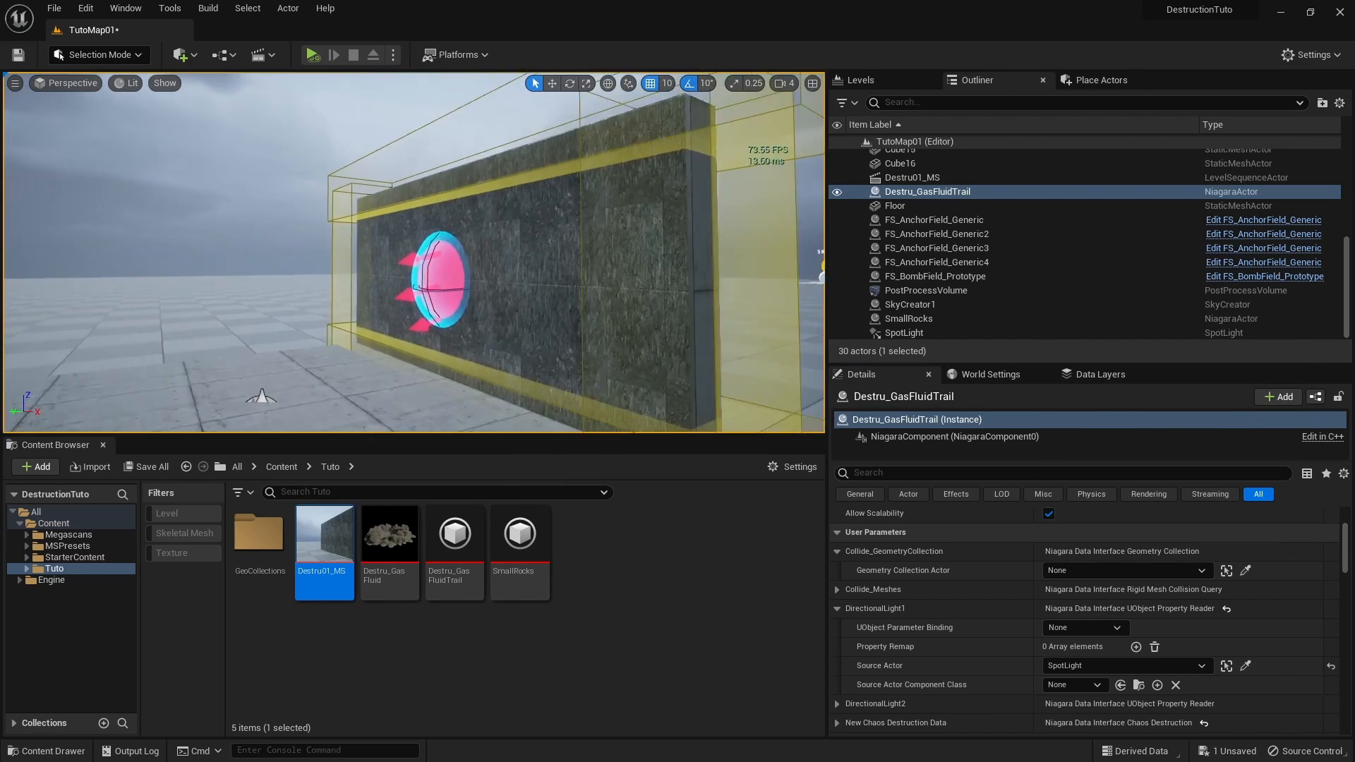
Step: Simulate the level to check the spotlit dust, stop it, and set the SpotLight's intensity to 3.0 cd with Game View on
click(311, 56)
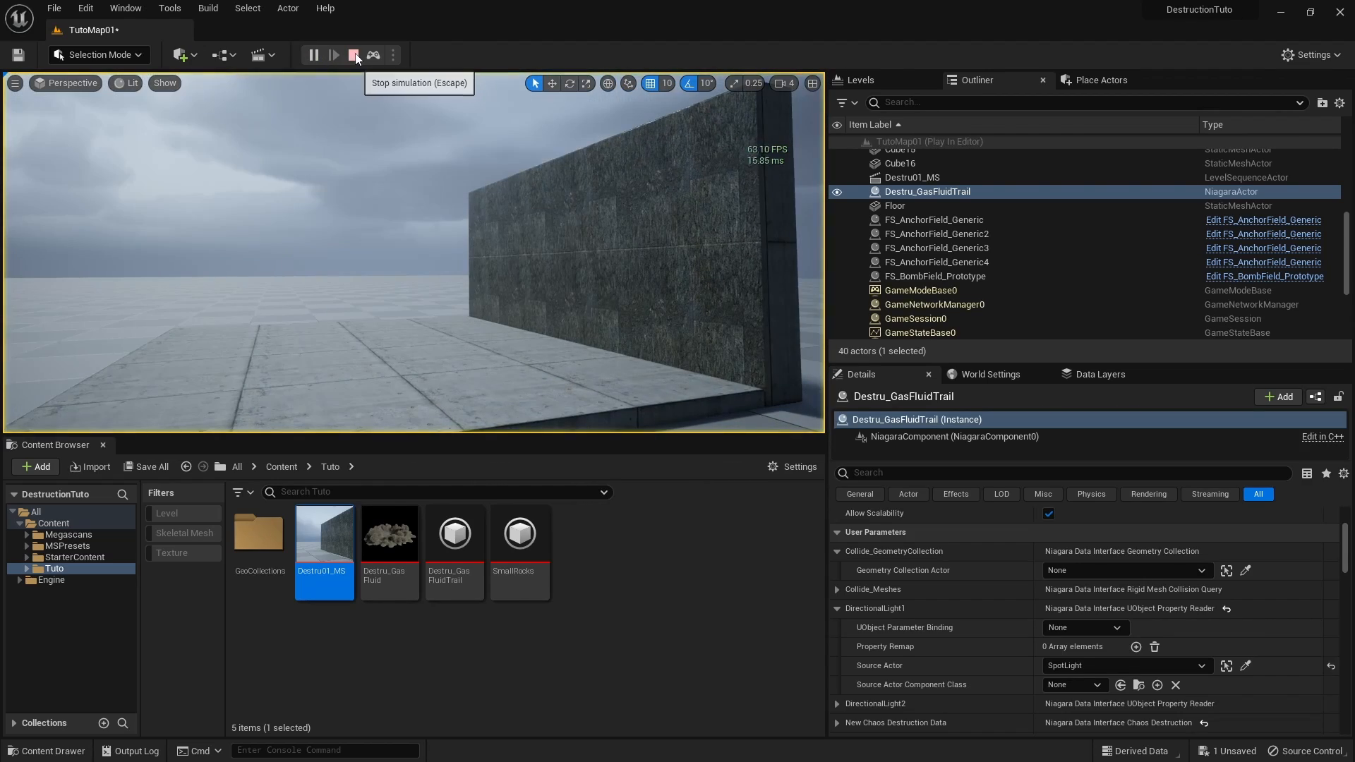
click(354, 56)
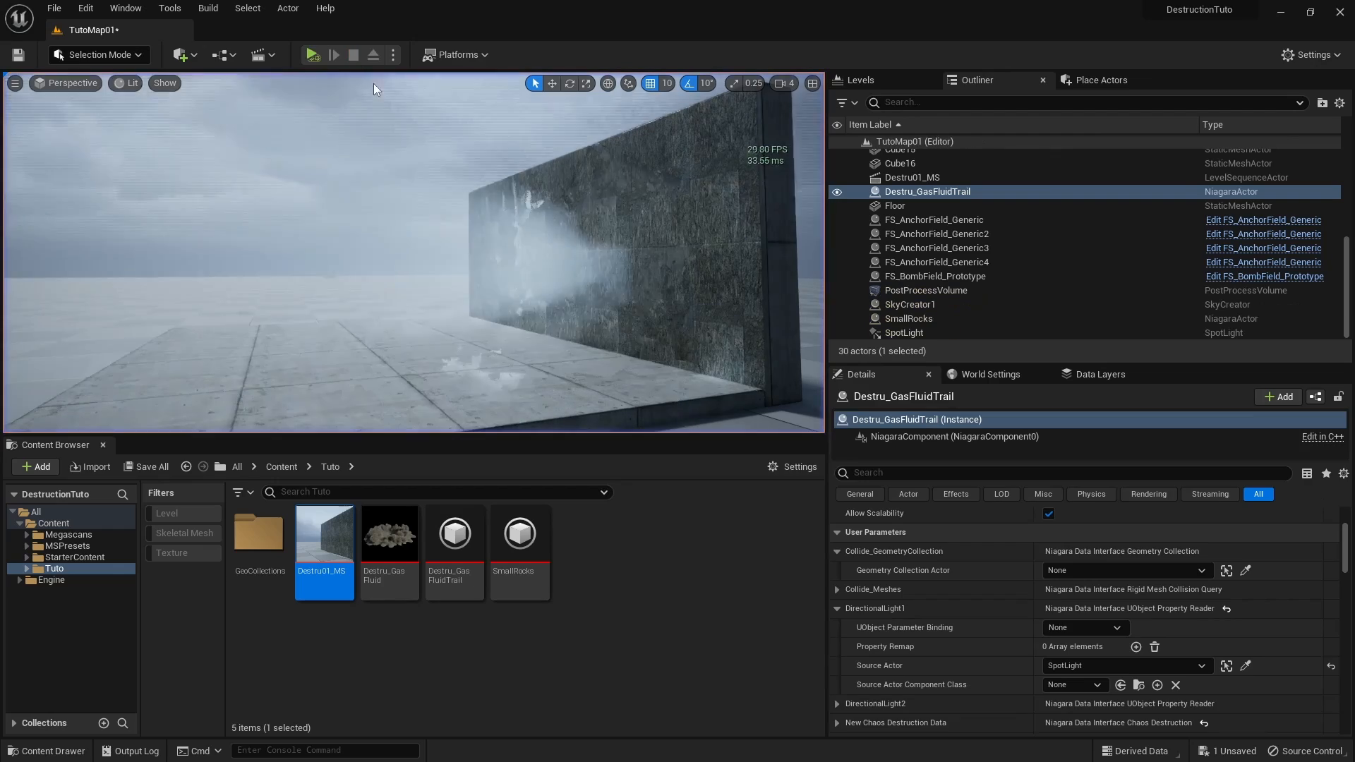
right_drag(580, 258, 564, 258)
key(g)
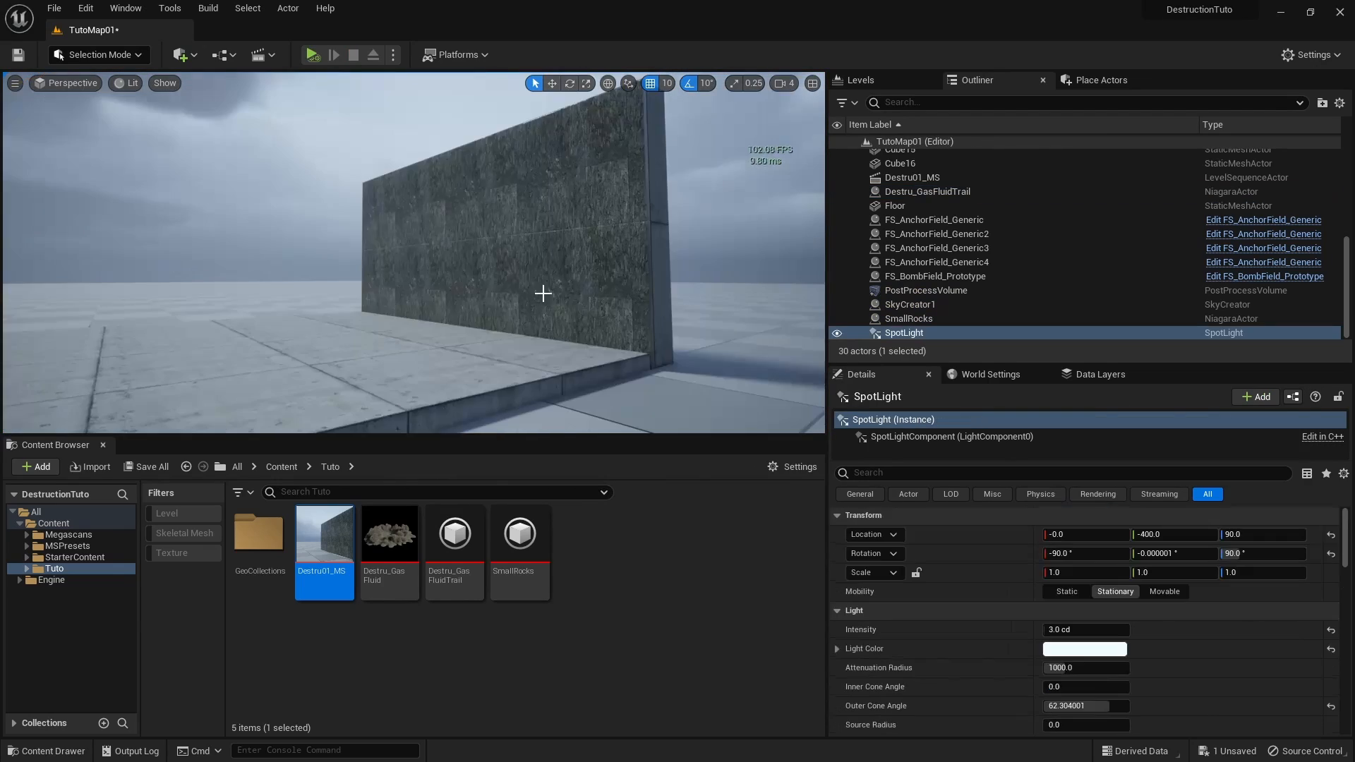
Step: Simulate the level again, examine the dust and debris on both sides of the wall, and stop the simulation
click(312, 55)
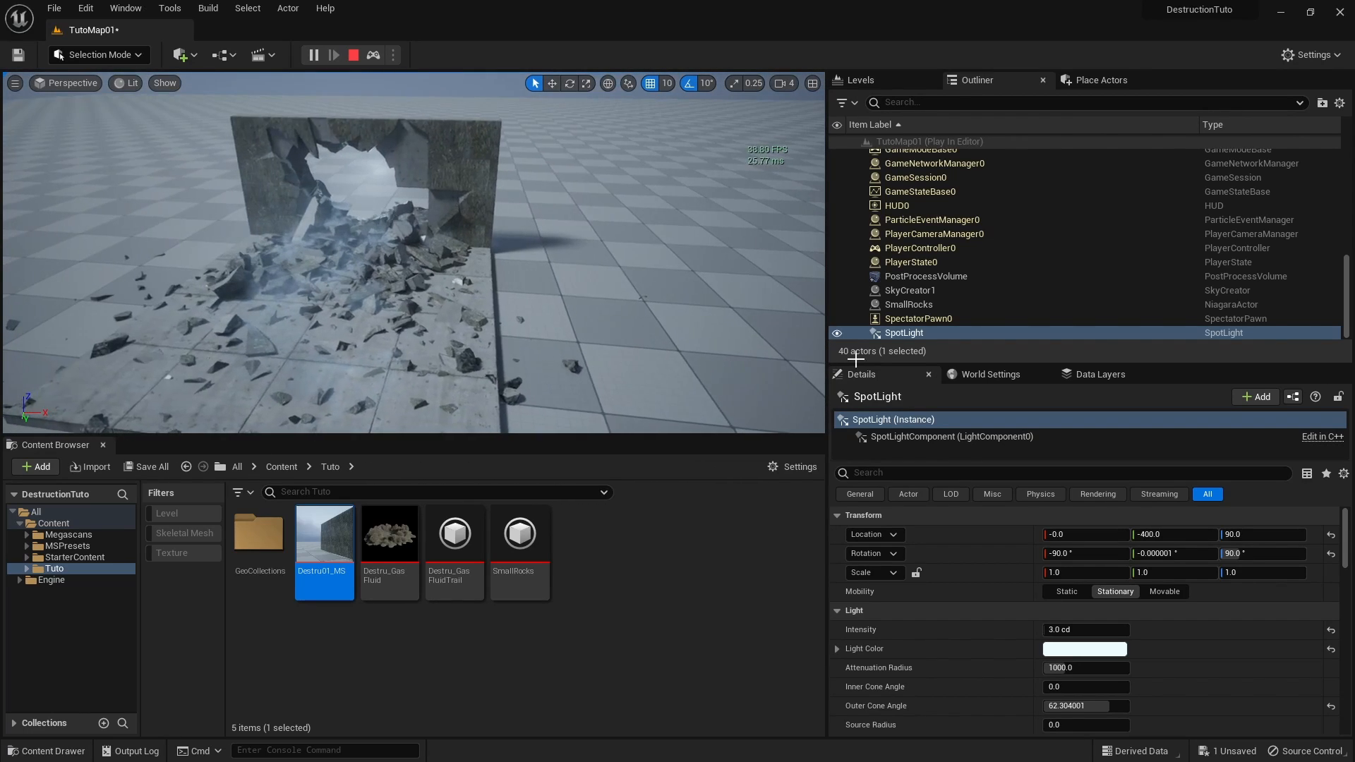
click(925, 80)
click(1081, 82)
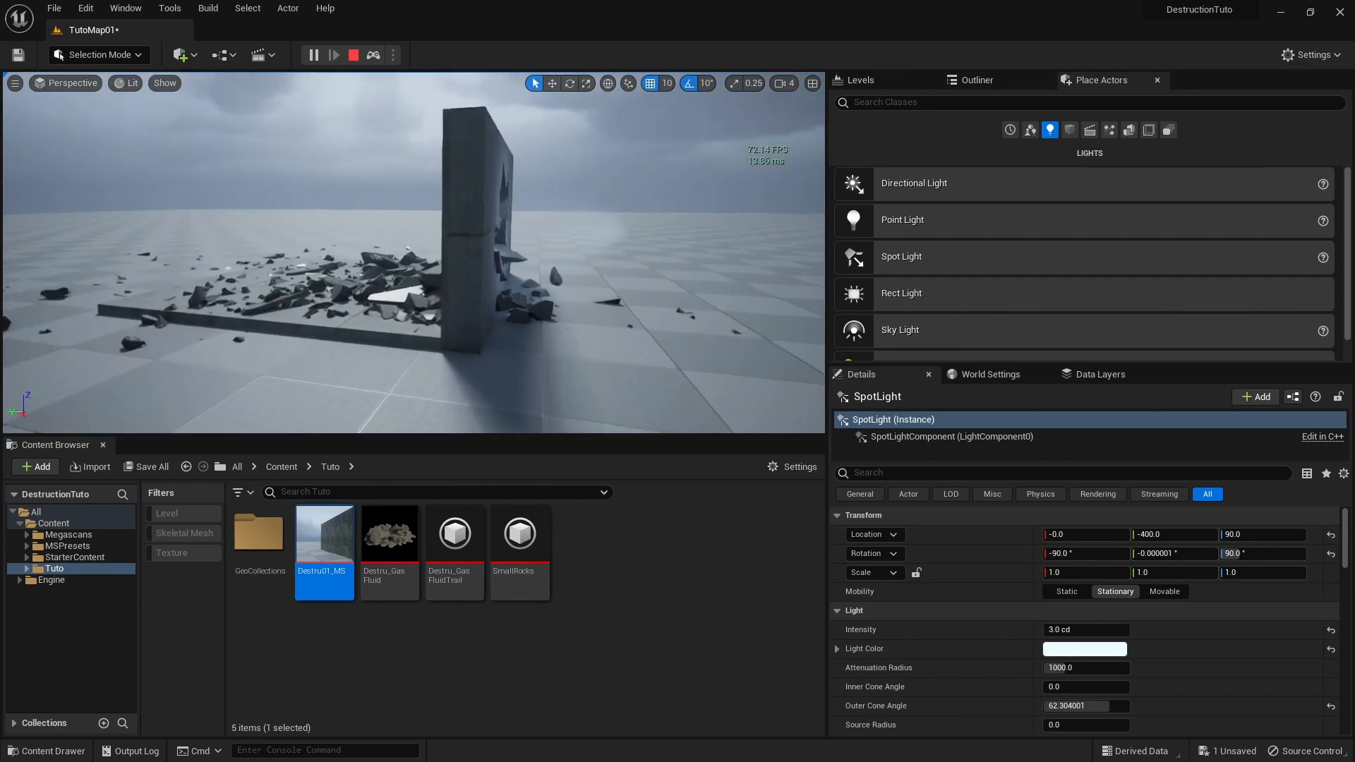
right_drag(597, 311, 599, 335)
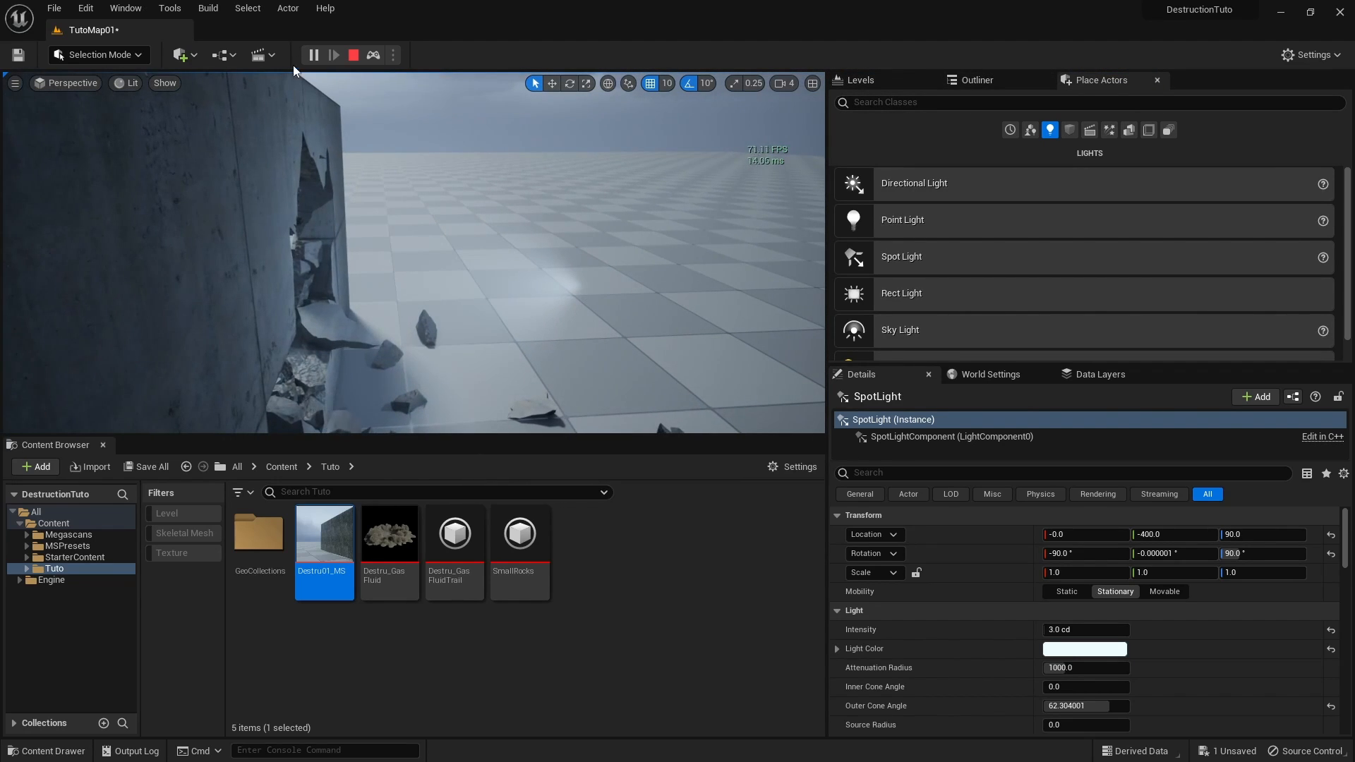
click(355, 55)
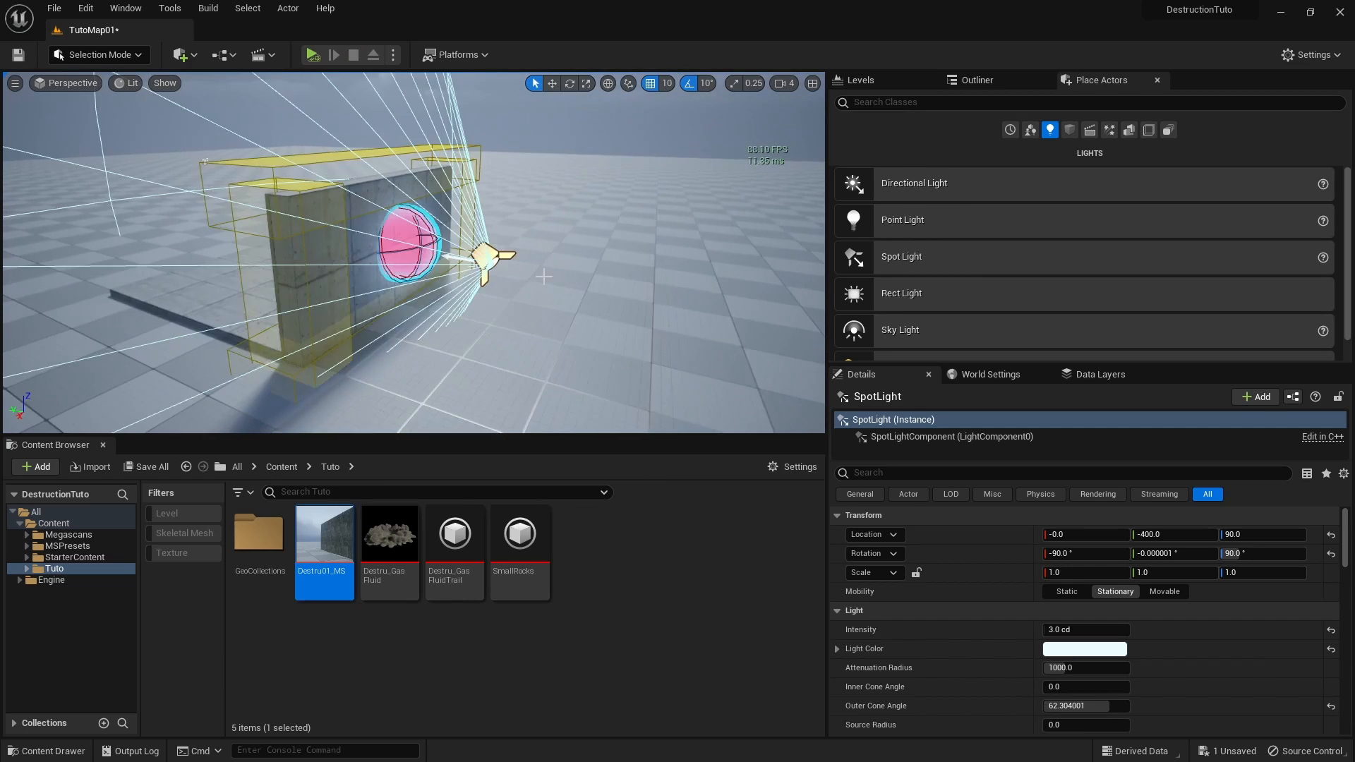
Step: Duplicate the SpotLight and place the copy above the slab at about 0, 140, 370, angled down toward the wall's front
right_drag(497, 318, 519, 294)
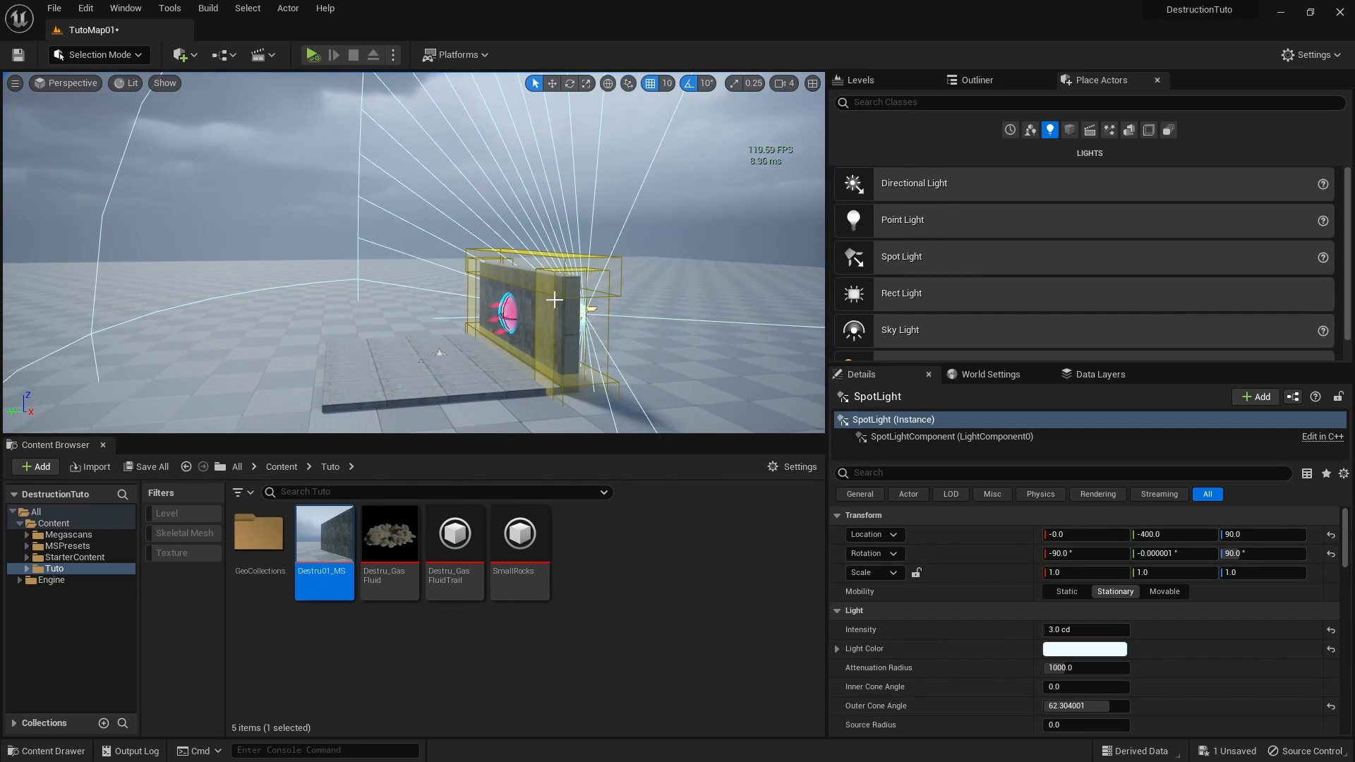
alt+drag(569, 301, 327, 172)
key(w)
mouse_move(326, 172)
right_down()
mouse_move(355, 211)
mouse_move(344, 177)
right_up()
key(w)
key(s)
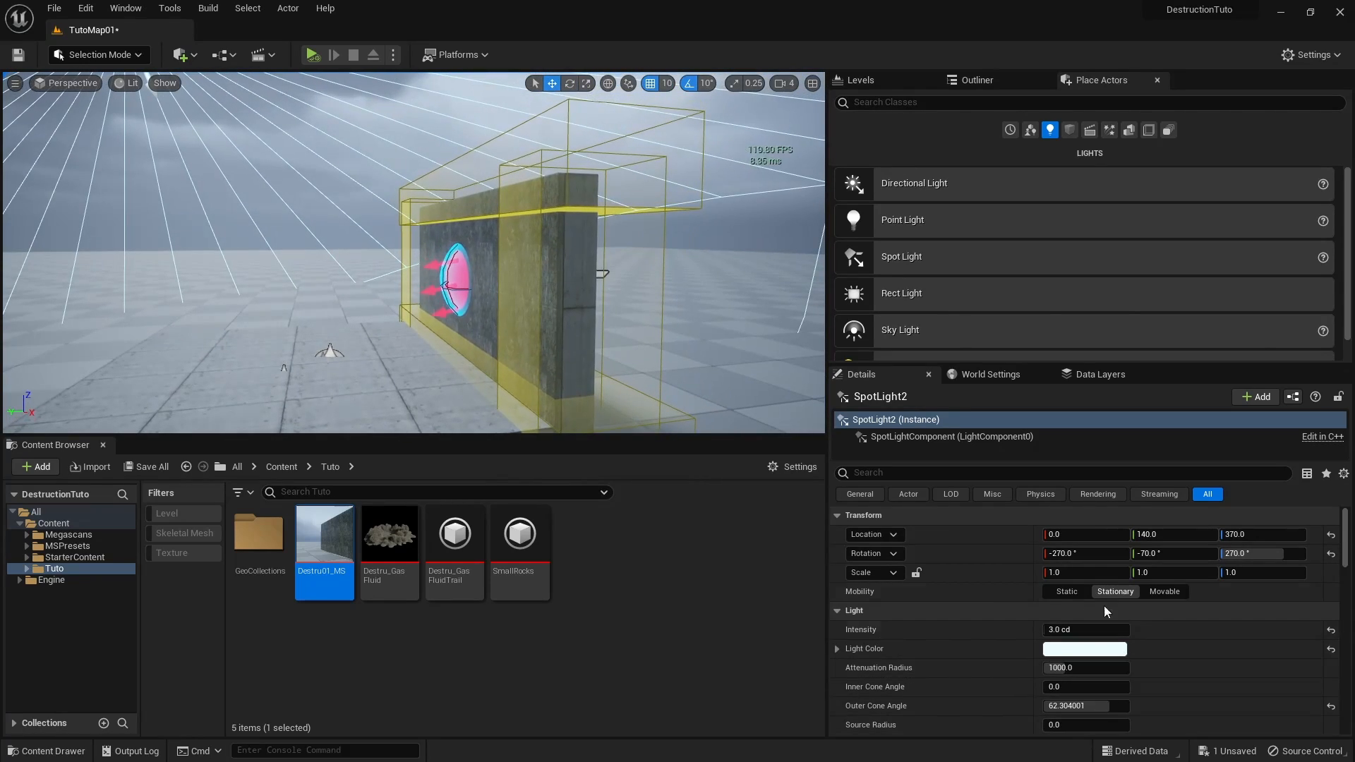
Step: Change SpotLight2's light color to a more saturated pale blue
click(862, 82)
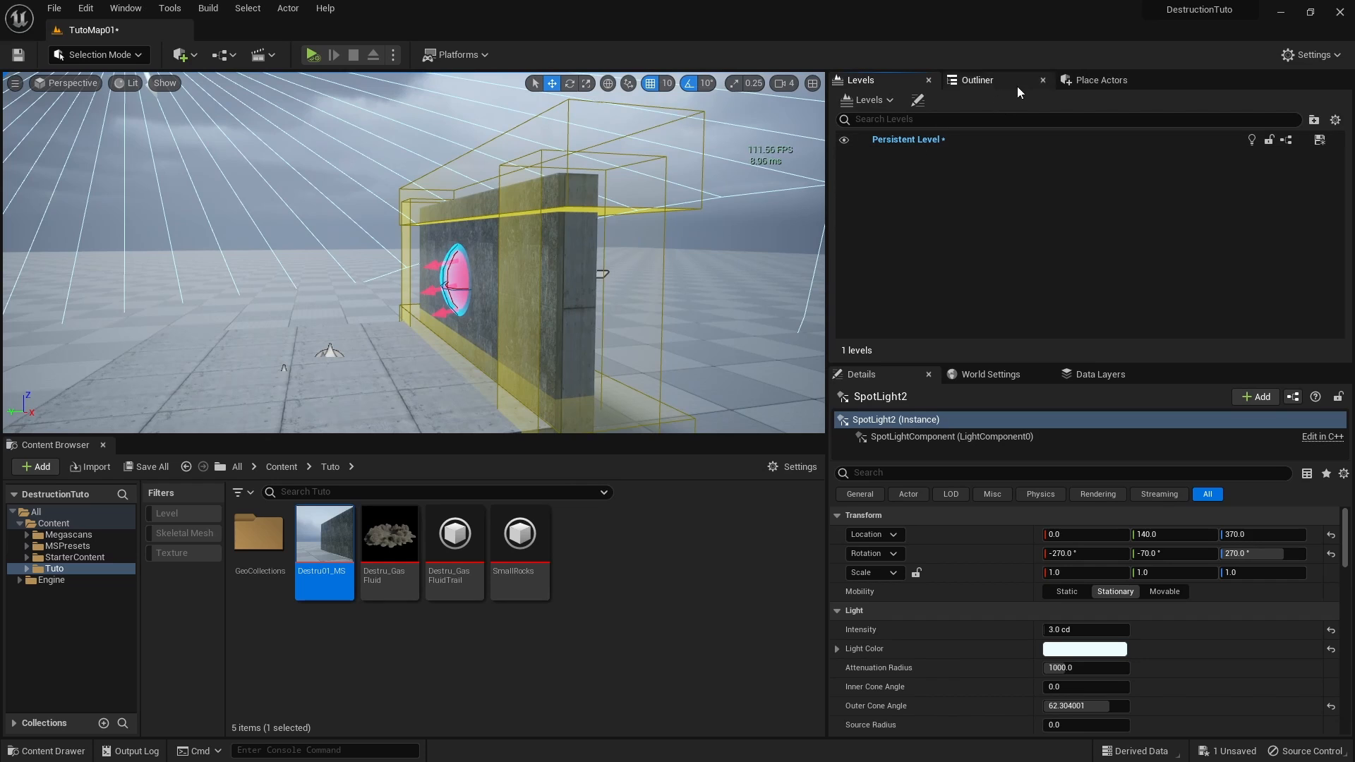
click(1084, 649)
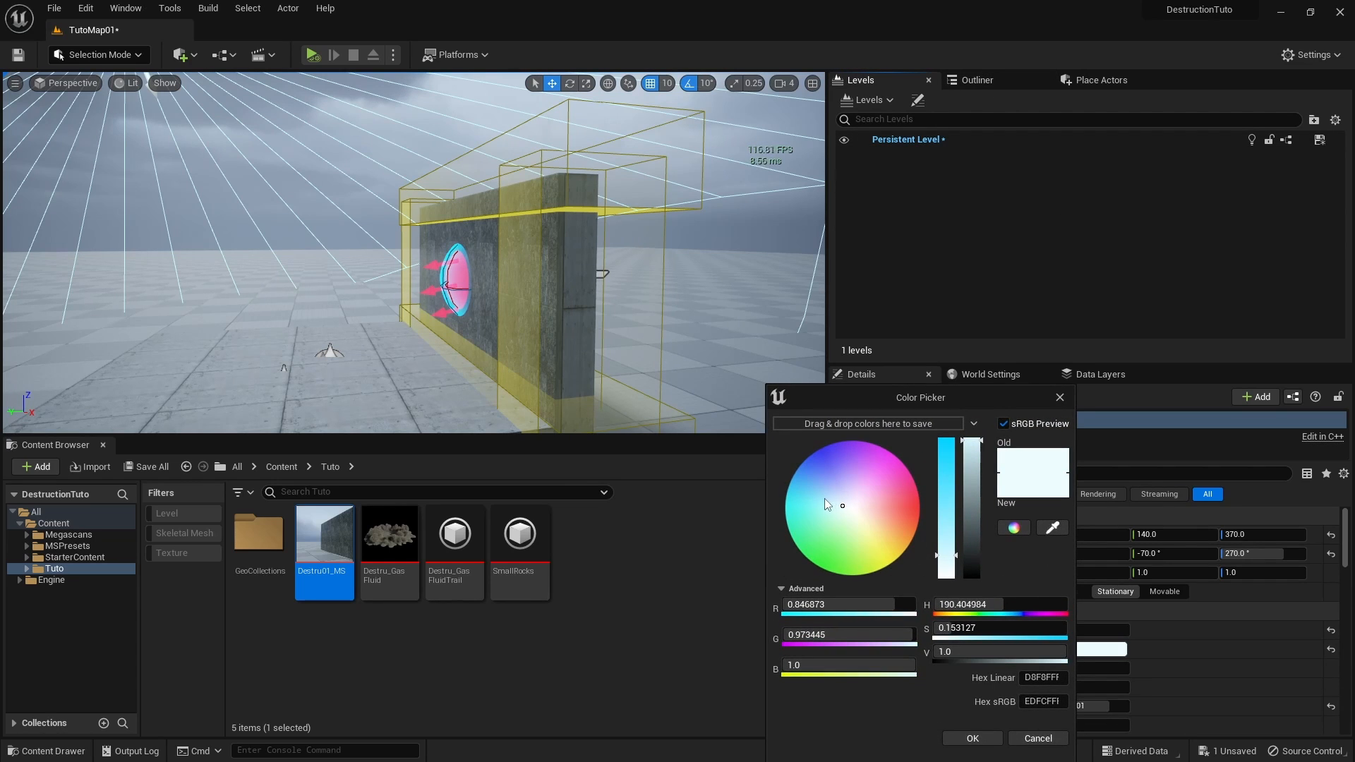
click(972, 738)
Step: Assign SpotLight2 as the Source Actor of DirectionalLight2 in Destru_GasFluidTrail's user parameters
click(977, 80)
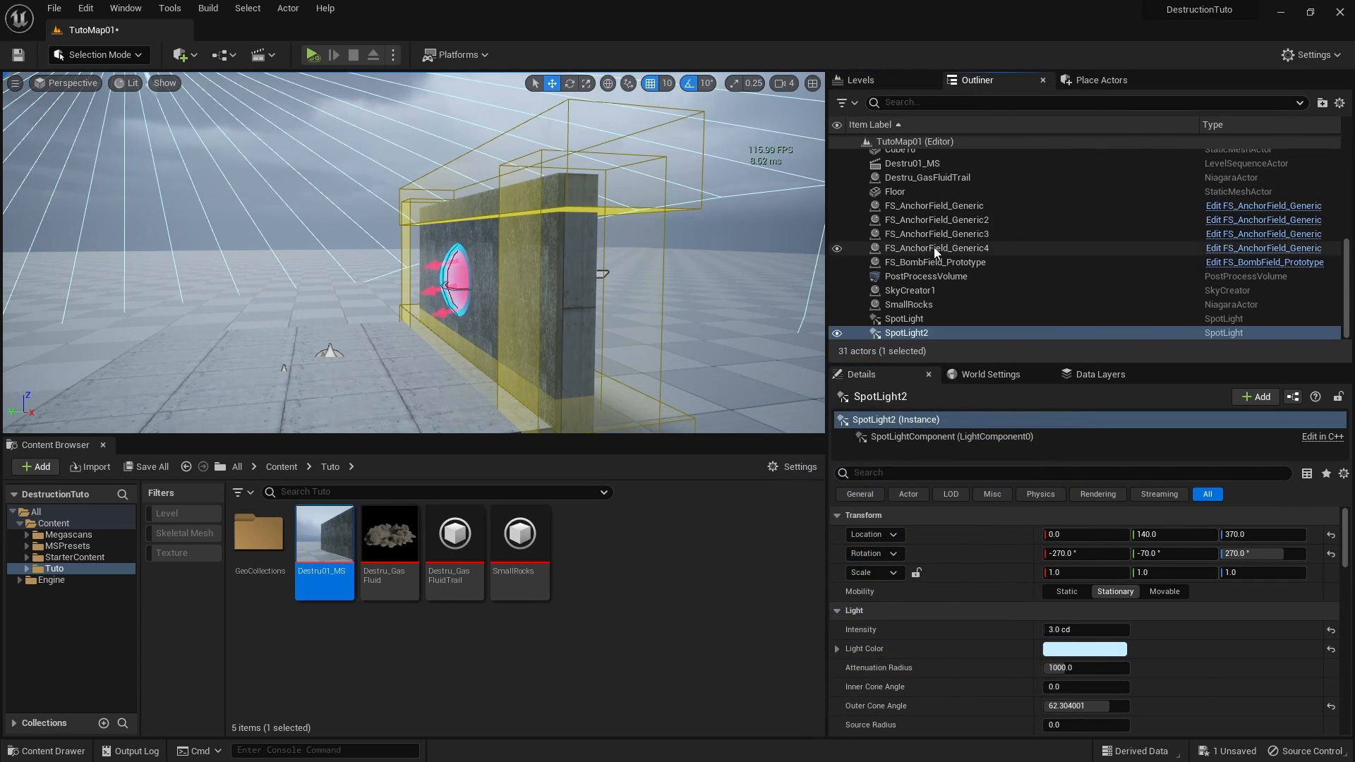
double_click(927, 177)
click(1120, 645)
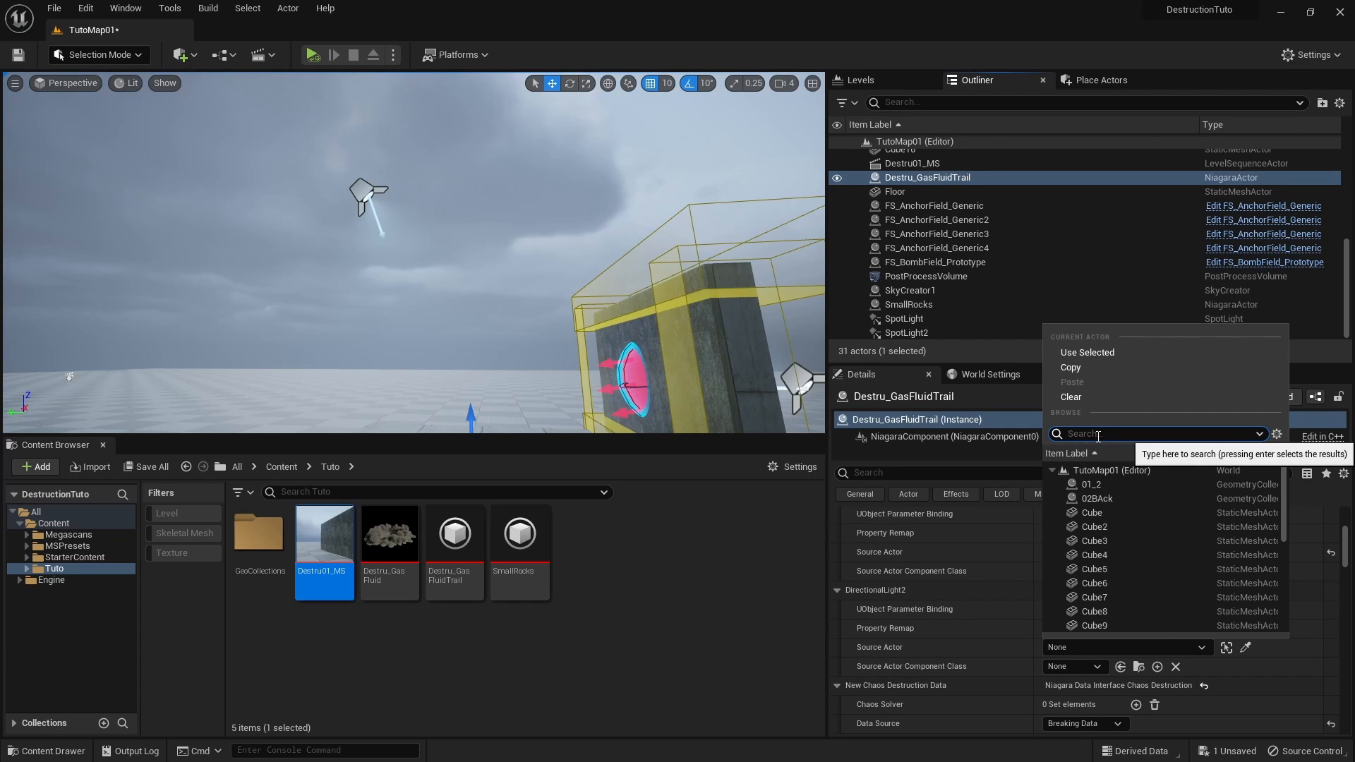
text(spot)
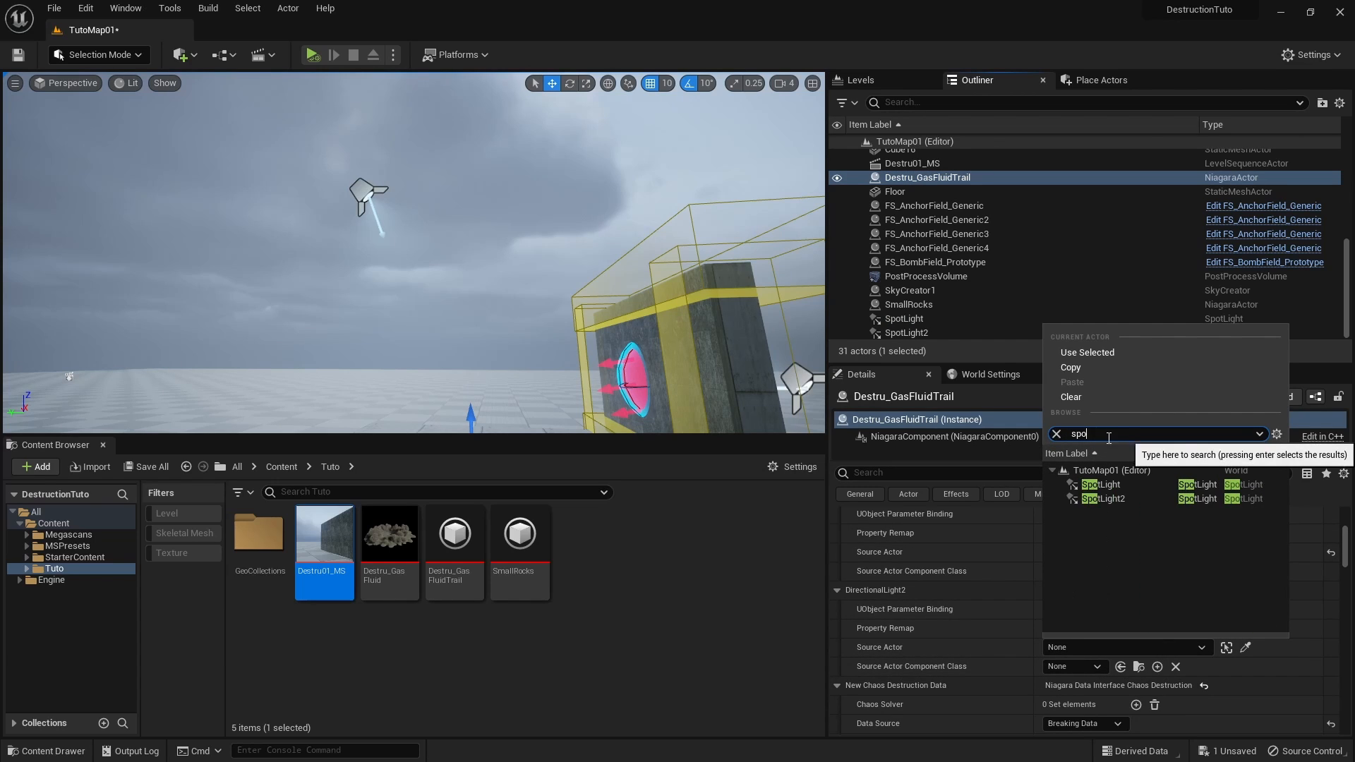
click(1095, 498)
Step: Set SpotLight2's intensity to 1.0 cd and simulate the level in Game View to review the dust lit by both spotlights
right_drag(494, 247, 670, 289)
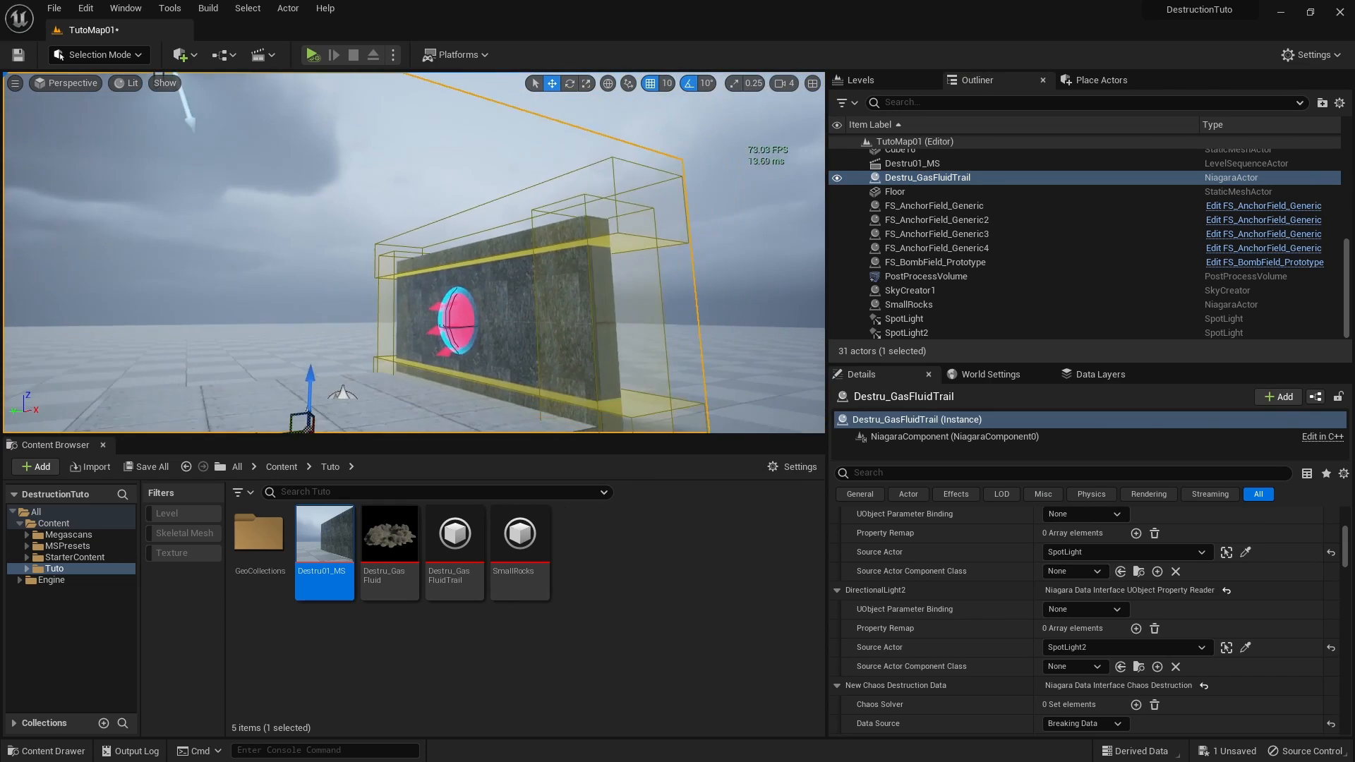
key(g)
click(312, 55)
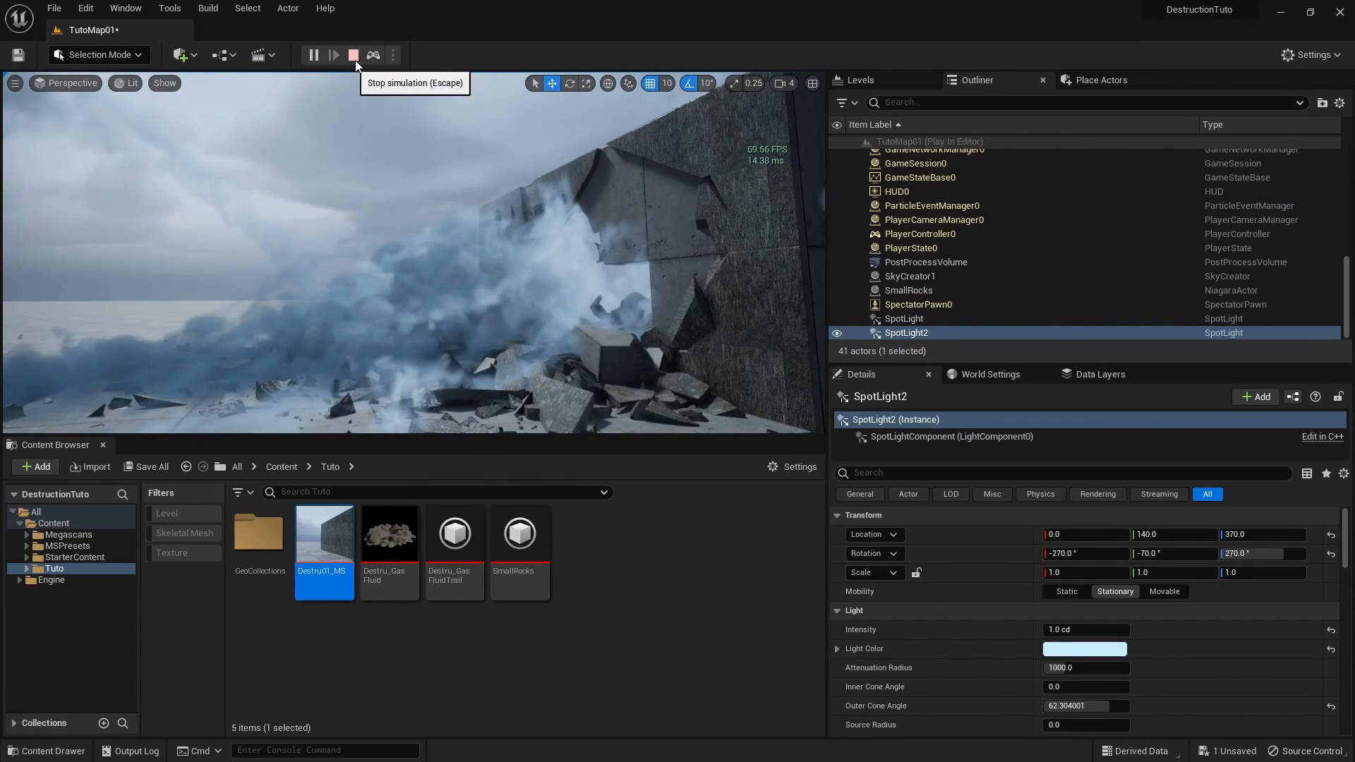
key(s)
key(w)
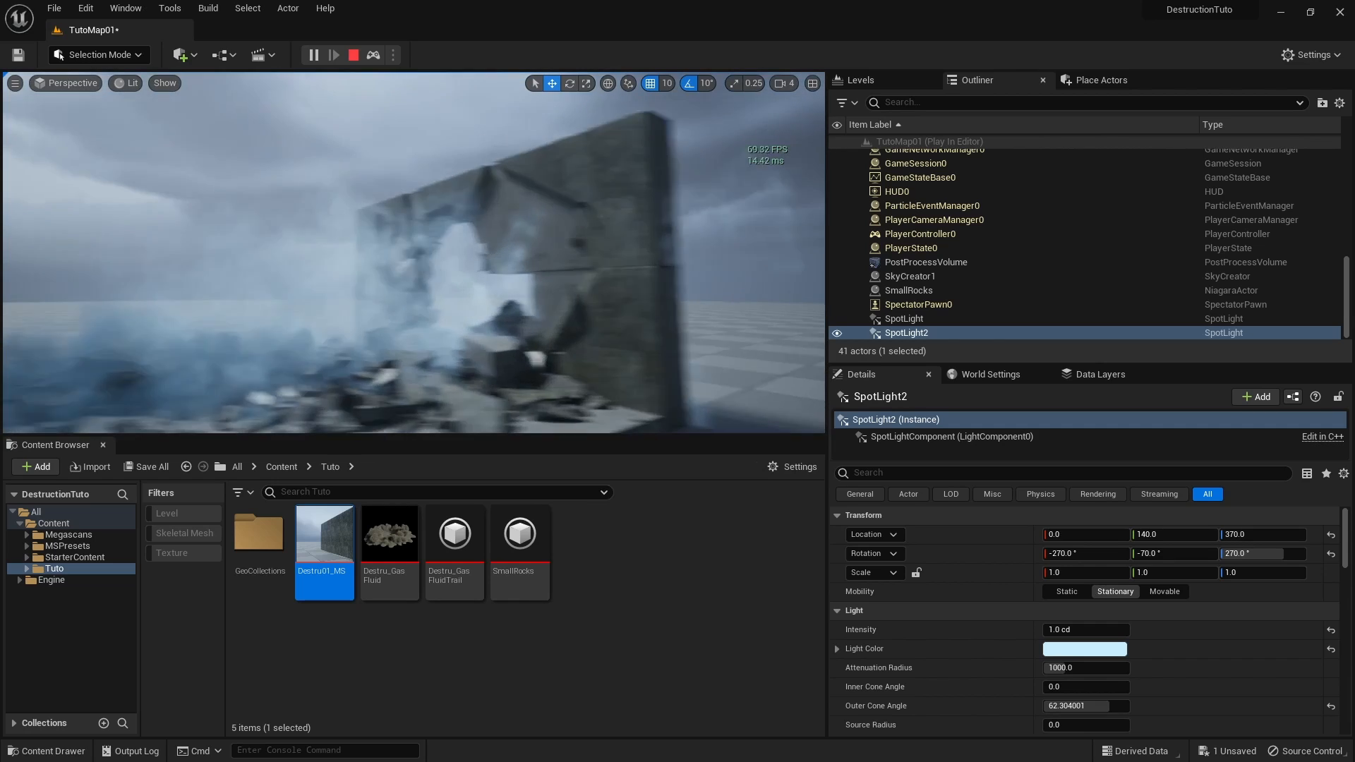
Step: Try the paler blue E1F6FF as SpotLight2's light color while the simulation runs, and stop the simulation
click(1085, 648)
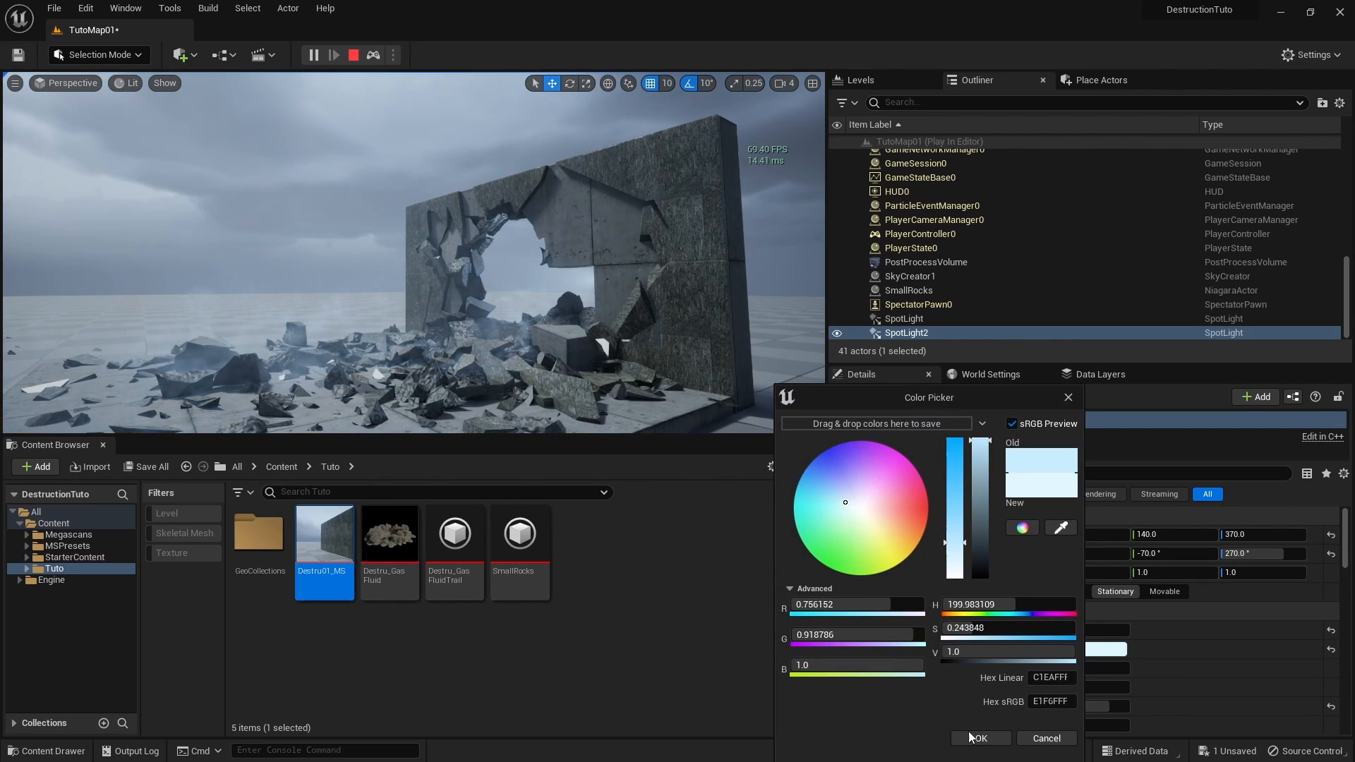
click(980, 739)
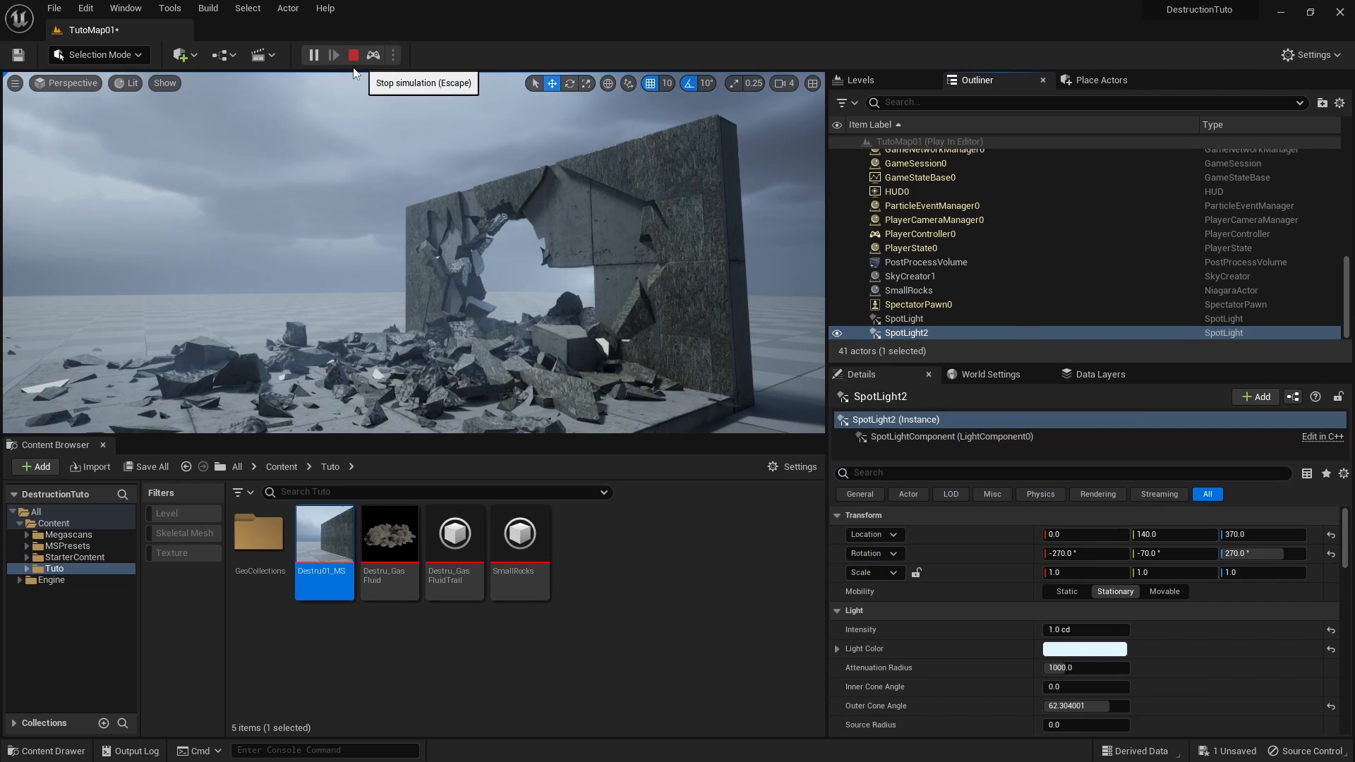
click(354, 56)
Step: Set SpotLight2's light color to a paler, nearly white blue
click(1015, 181)
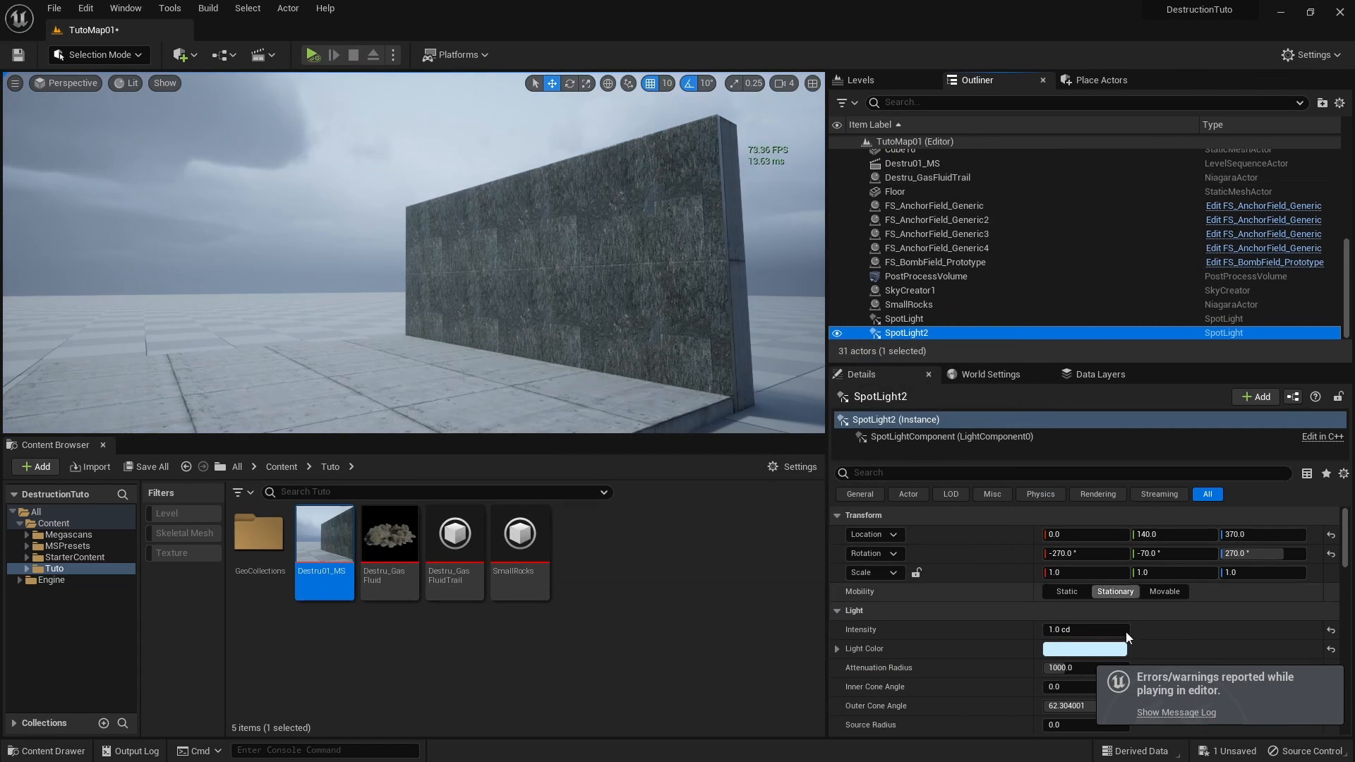
click(1101, 648)
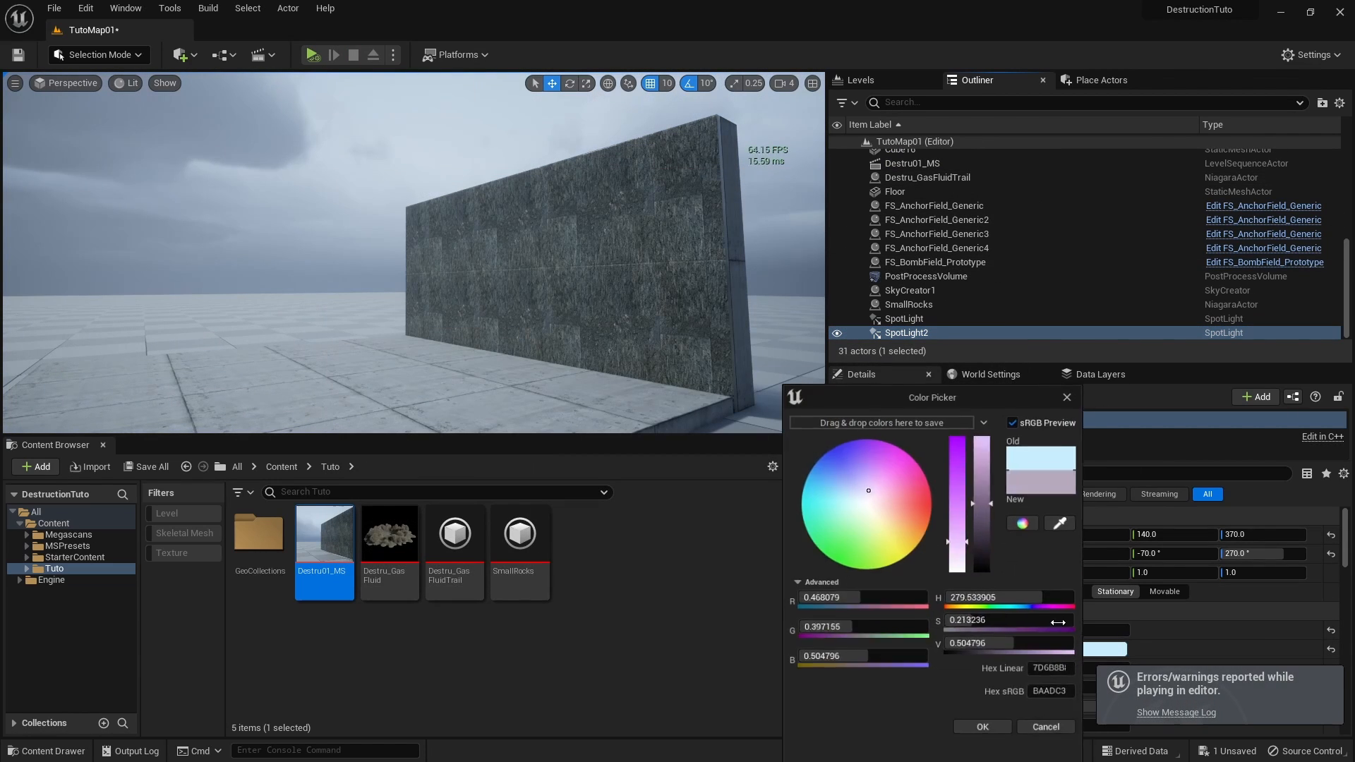
click(1001, 738)
Step: Simulate the level repeatedly to review how the two spotlights light the dust cloud around the breaking wall
right_drag(538, 259, 467, 186)
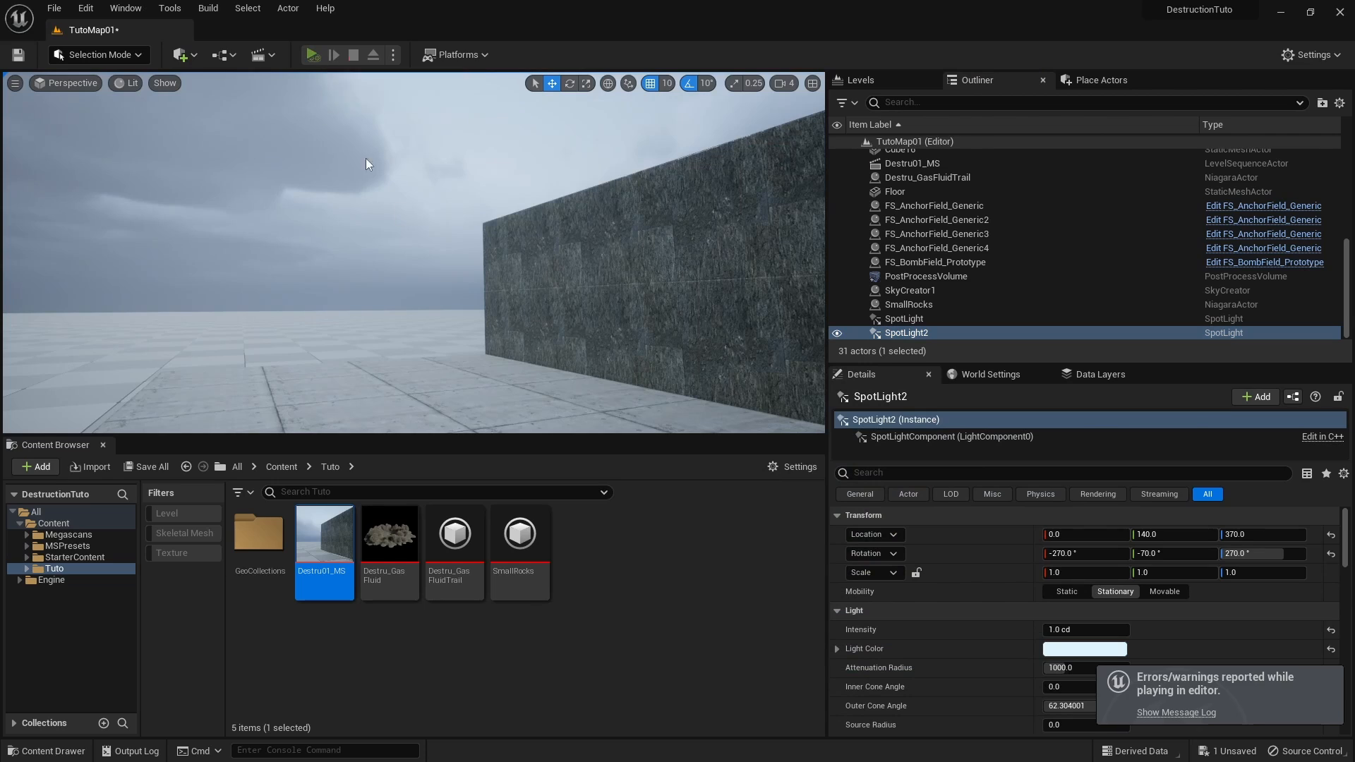
key(alt+p)
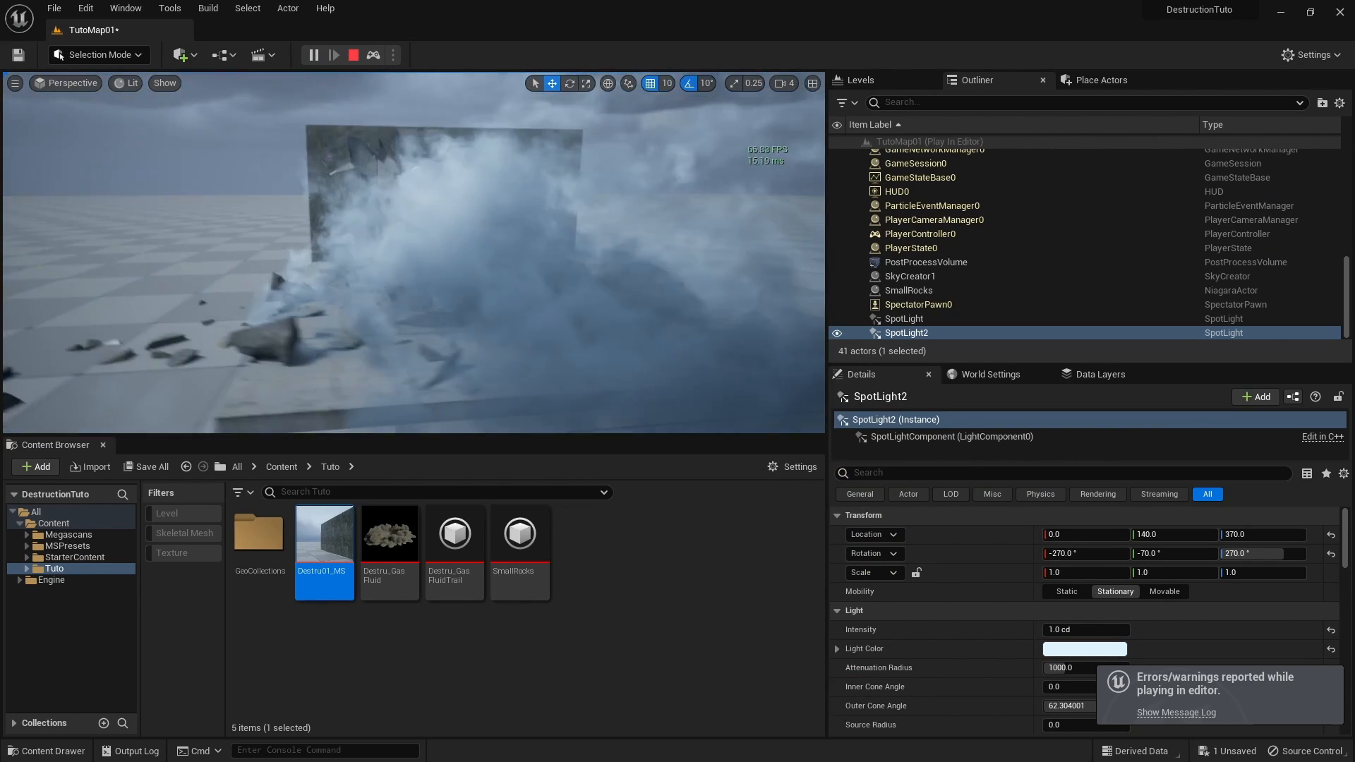
click(353, 55)
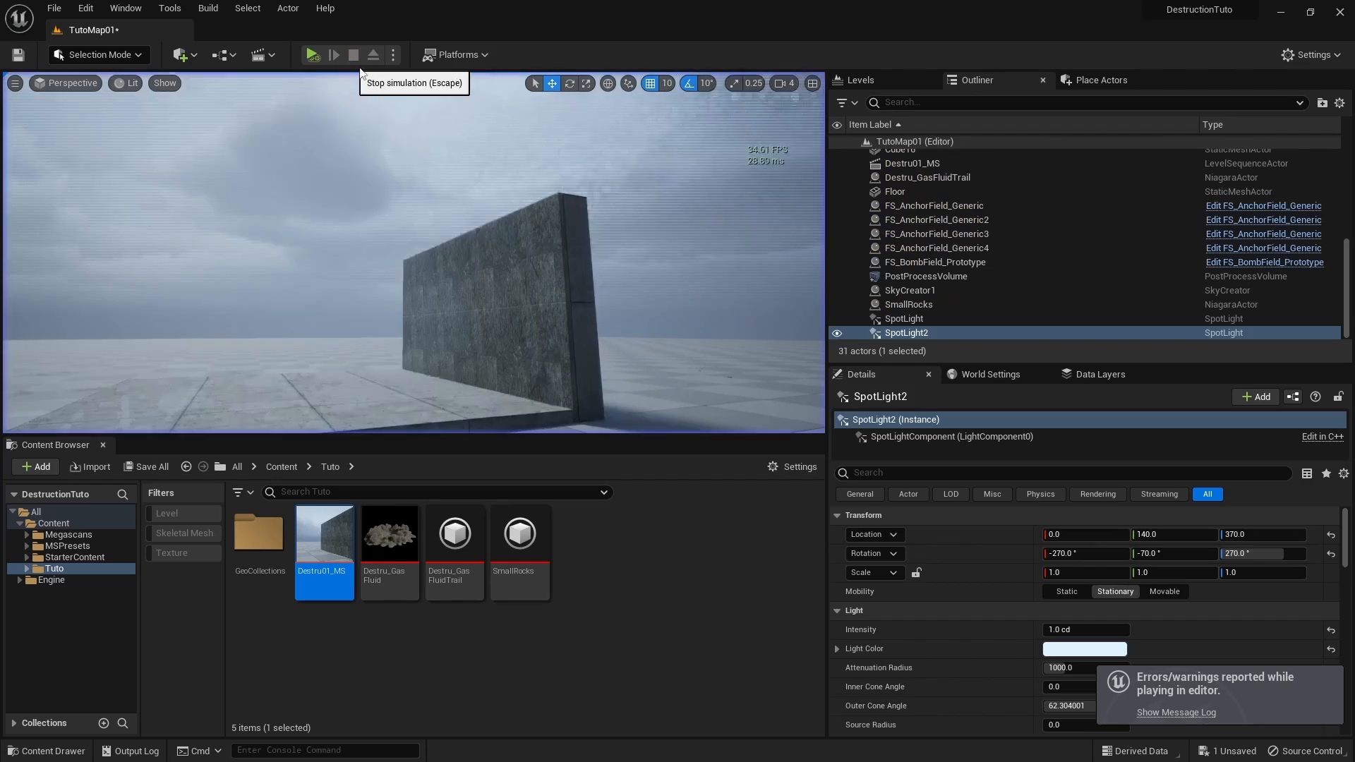
click(312, 54)
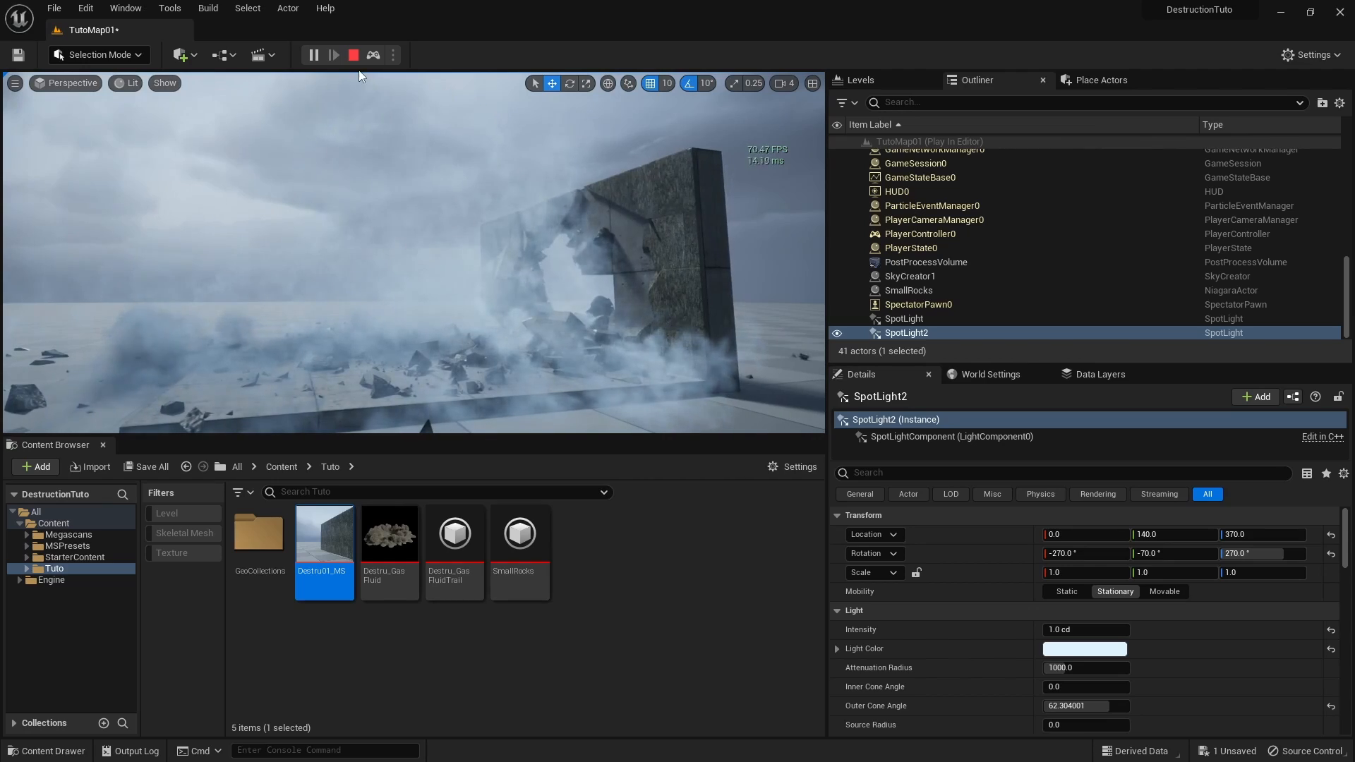
click(354, 54)
click(313, 53)
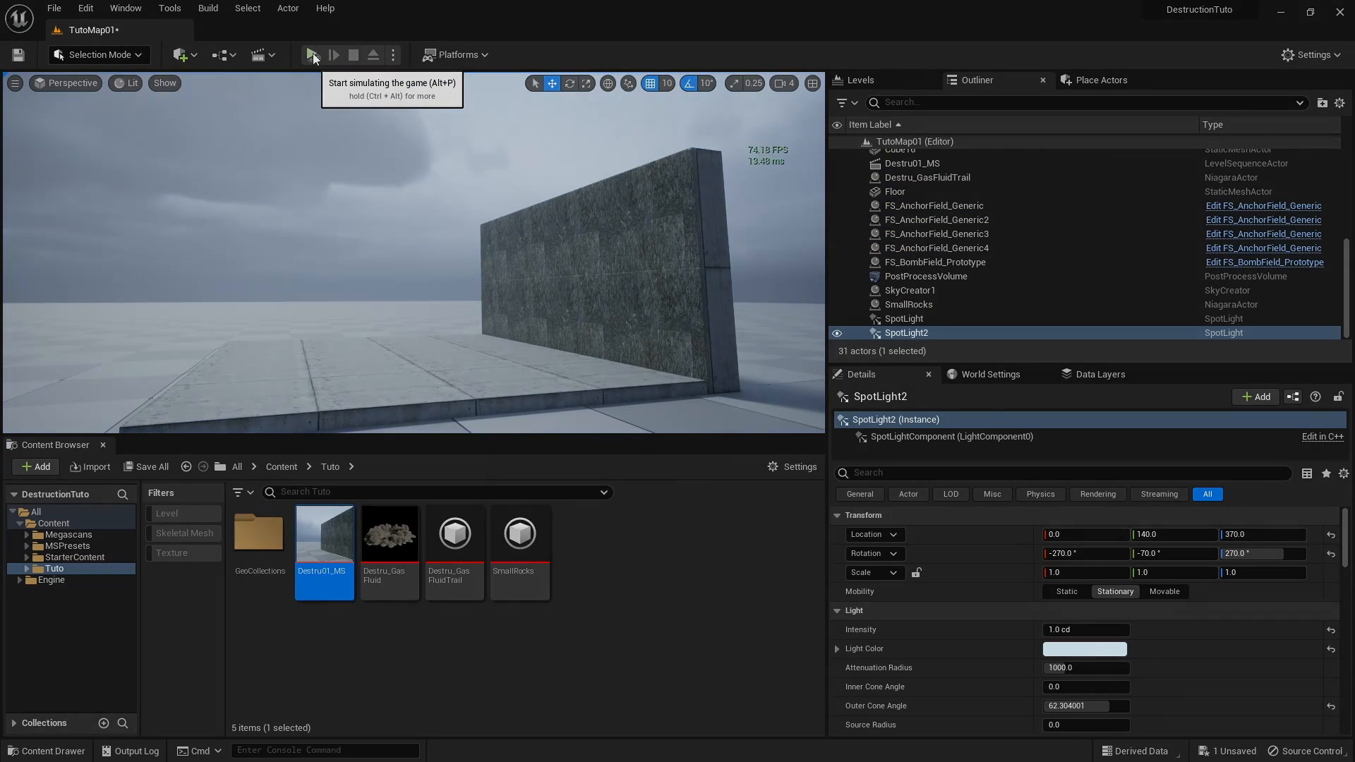